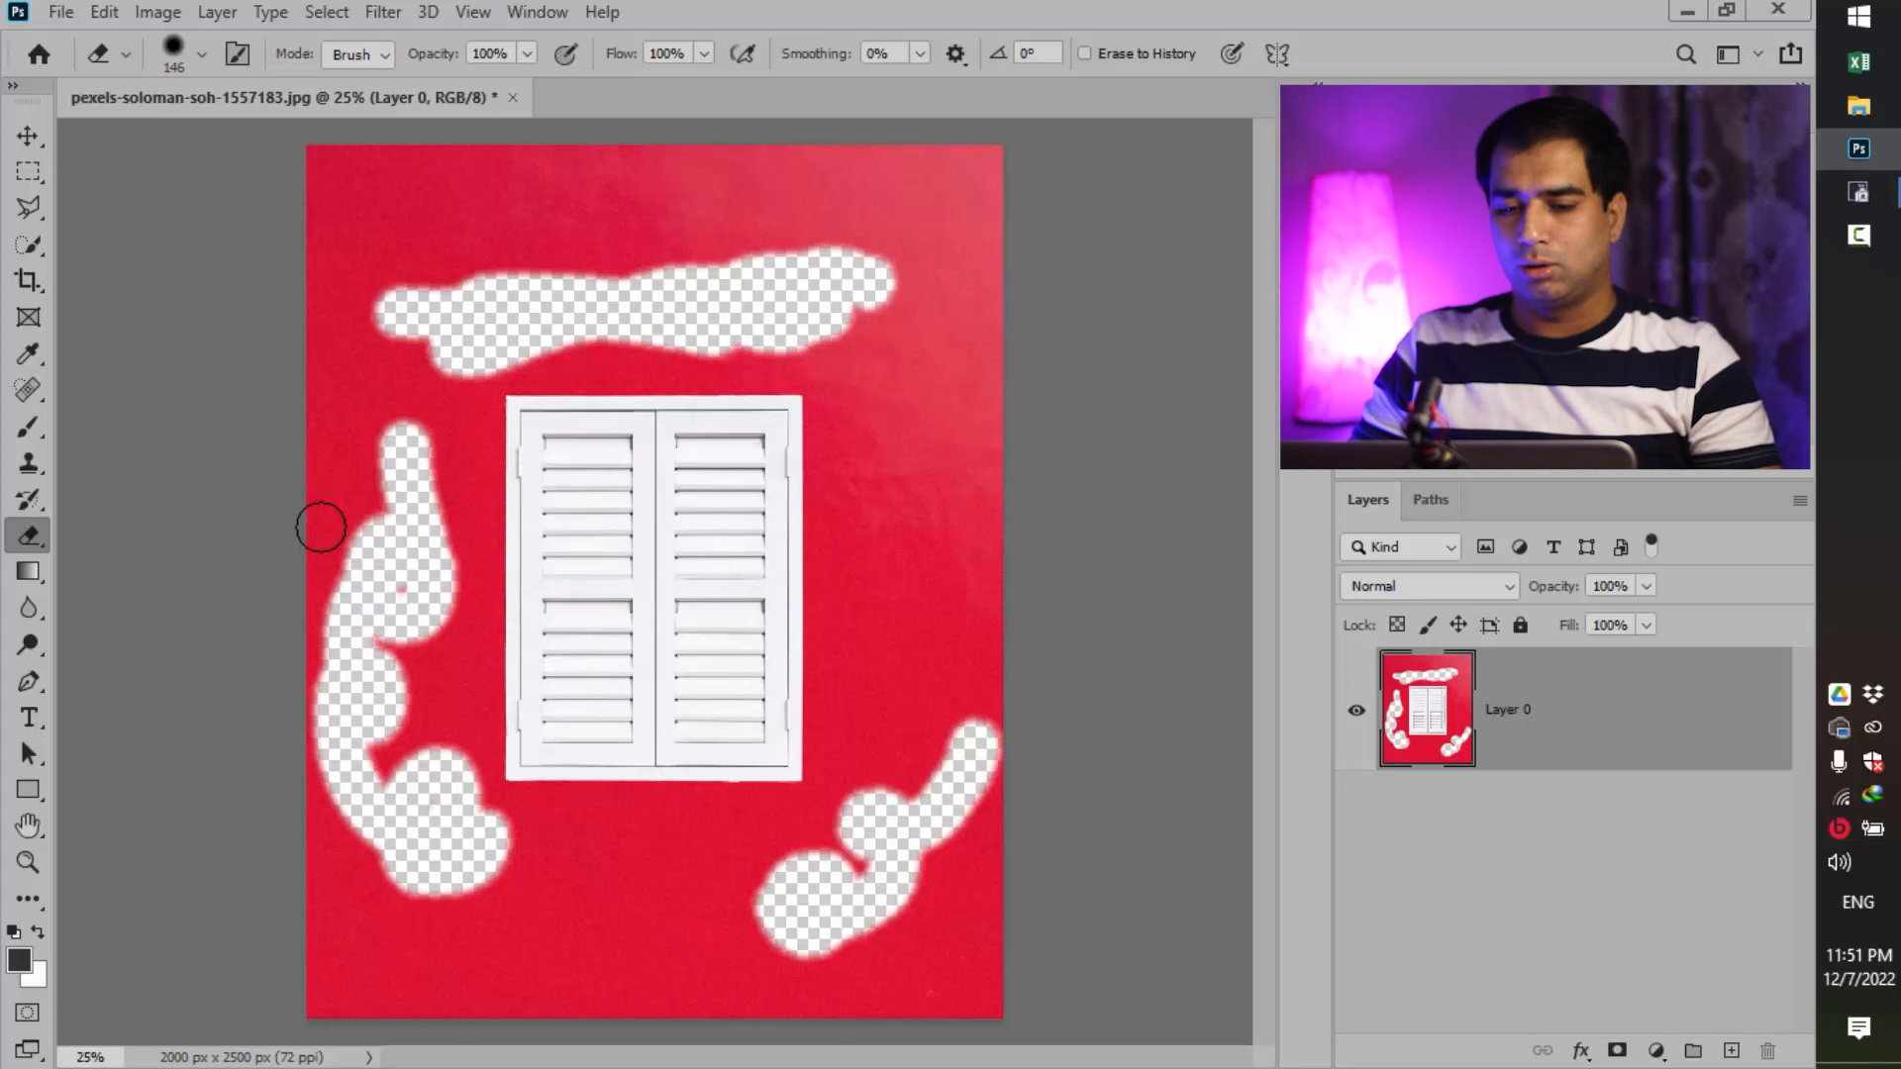
# Undo all the eraser strokes on Layer 0 around the window.
pyautogui.hotkey('ctrl', 'z')
pyautogui.hotkey('ctrl', 'z')
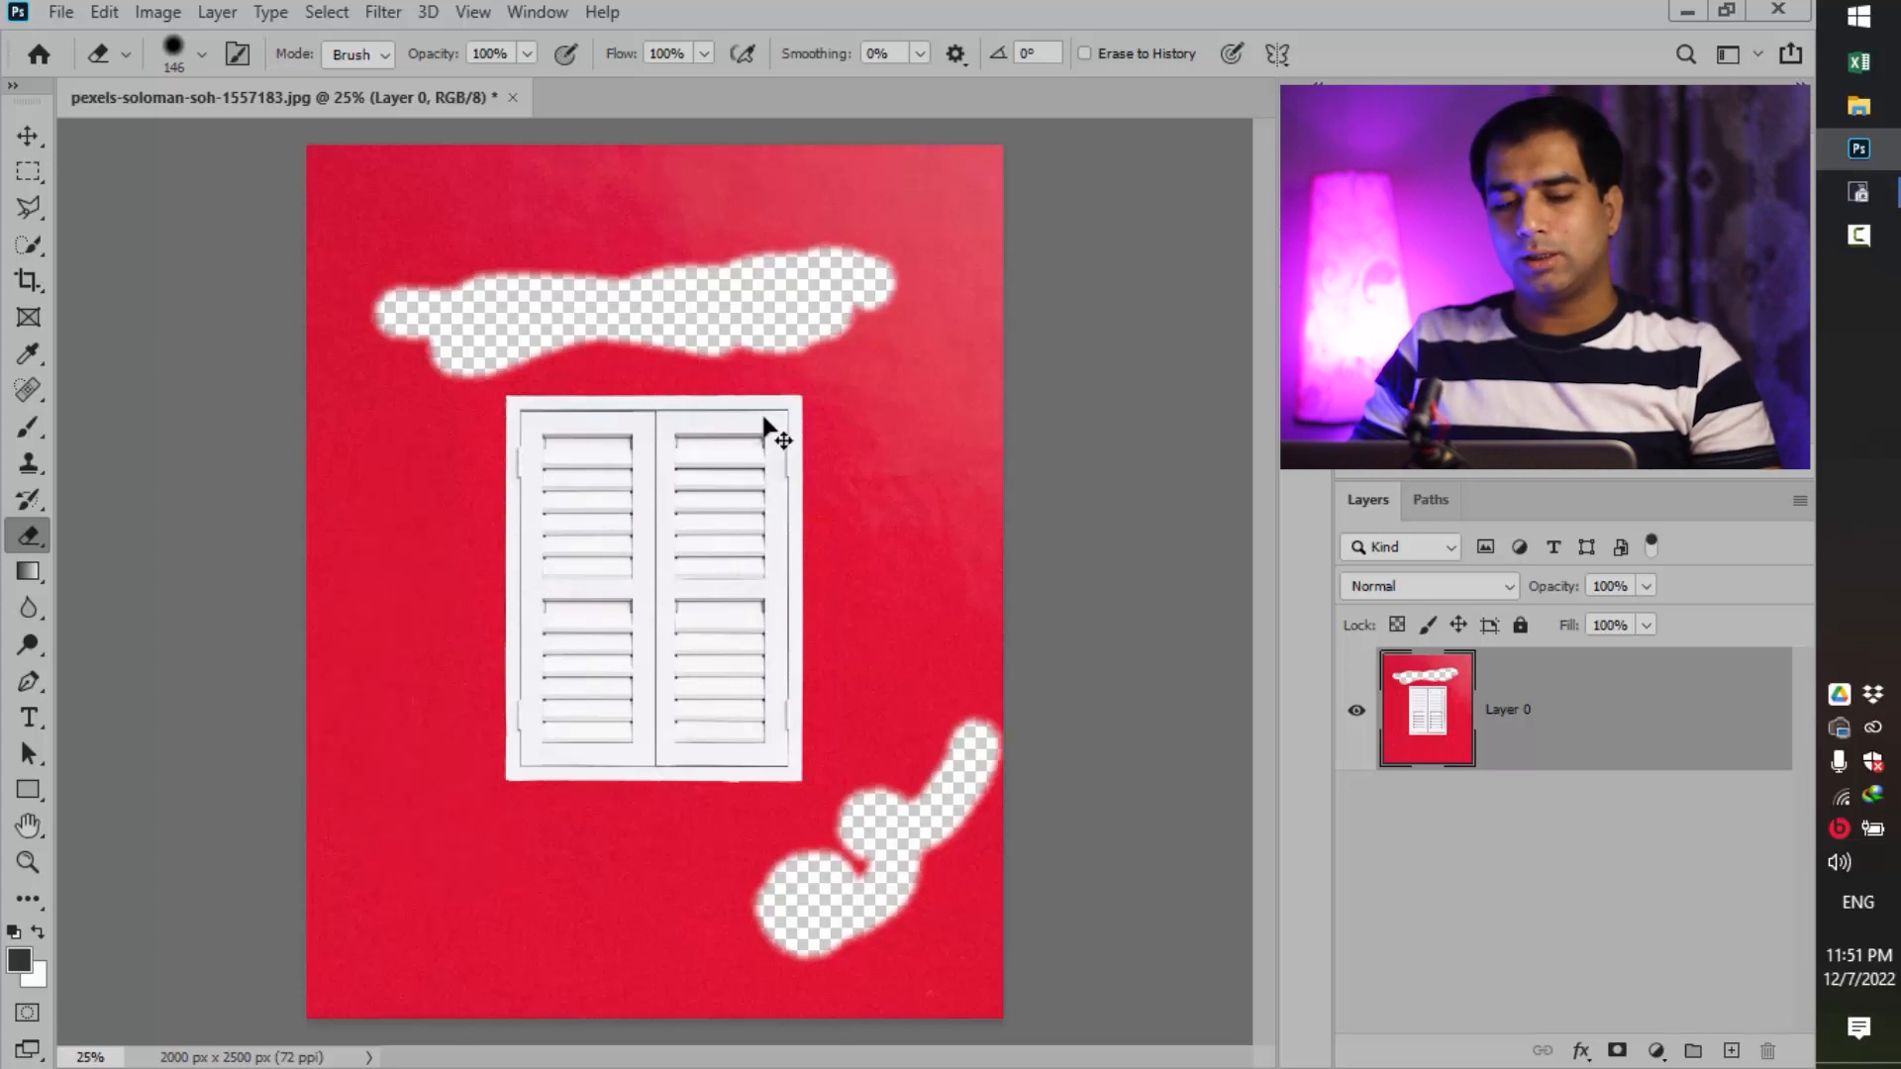
pyautogui.hotkey('ctrl', 'z')
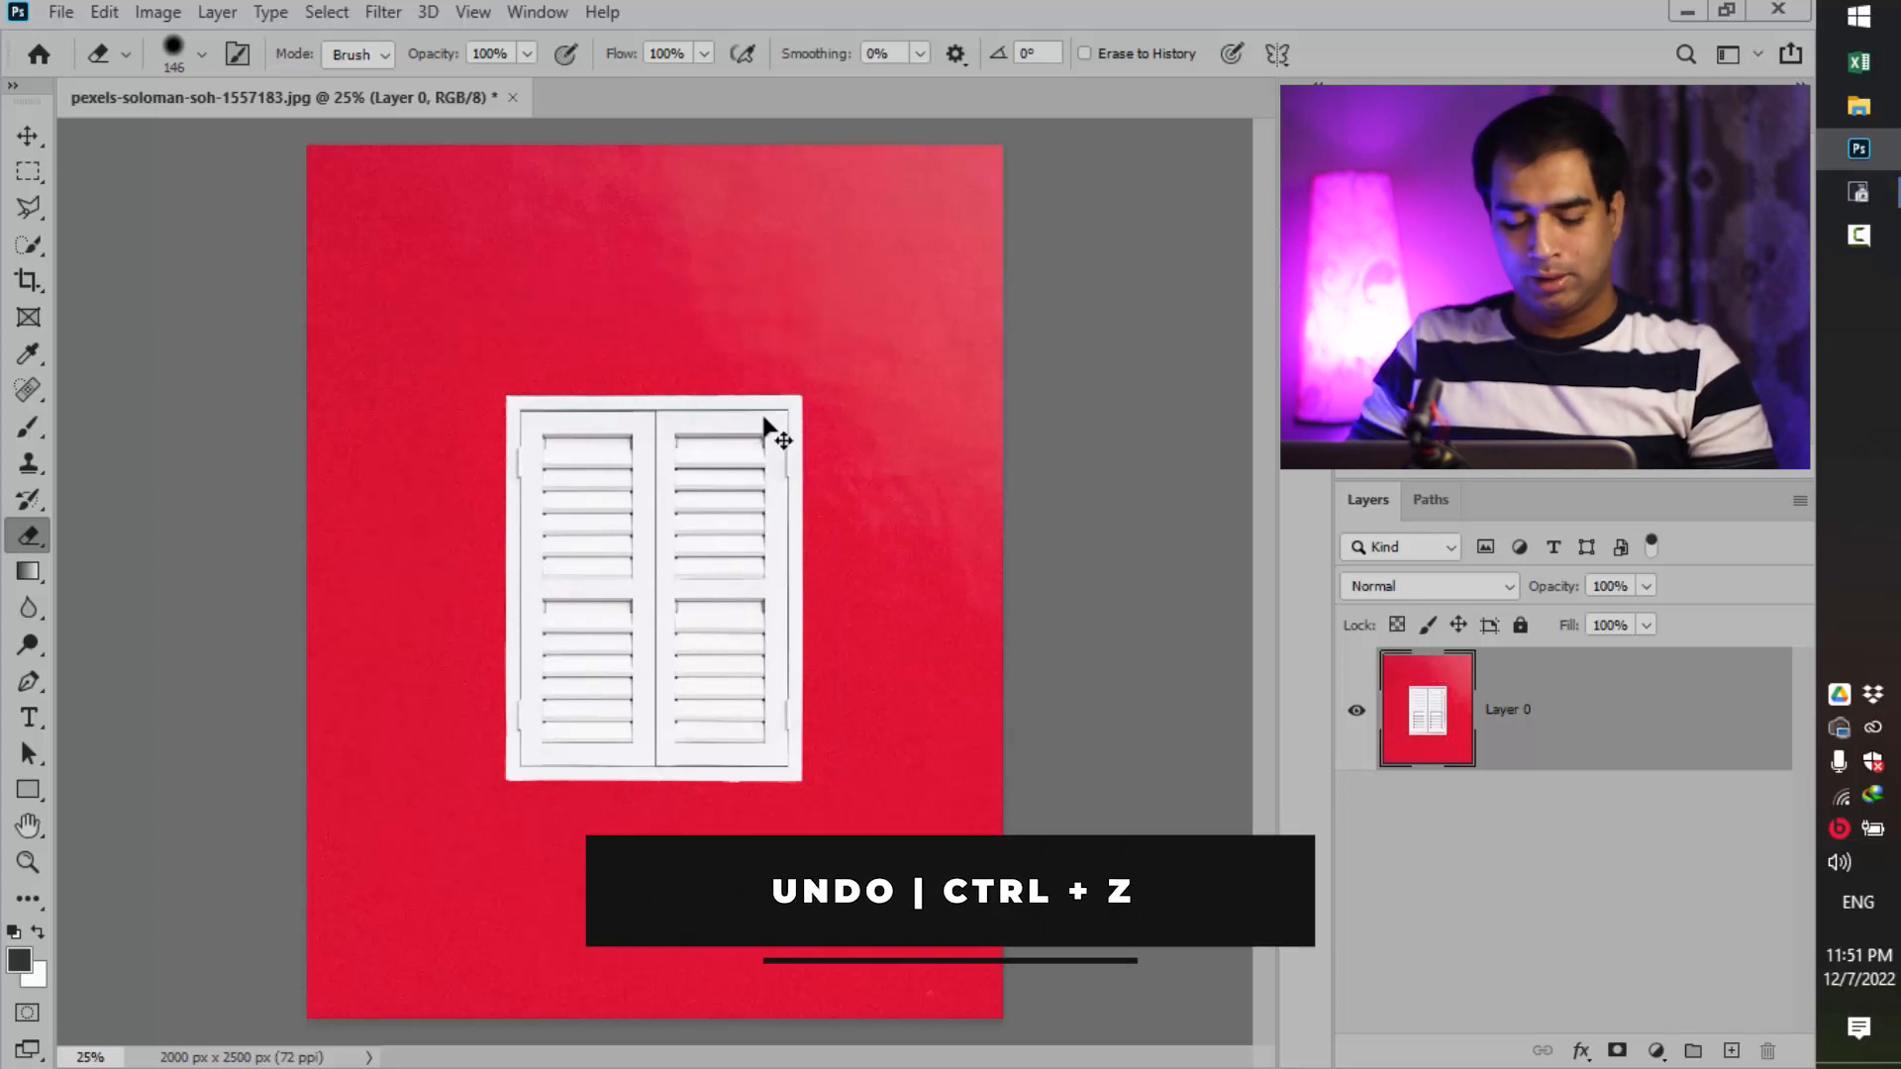
# Erase one band across the red wall above the window and another below it, out to the image's edge.
pyautogui.moveTo(376, 304); pyautogui.dragTo(1015, 358)
pyautogui.moveTo(405, 837); pyautogui.dragTo(521, 840)
pyautogui.moveTo(1016, 888); pyautogui.dragTo(1039, 871)
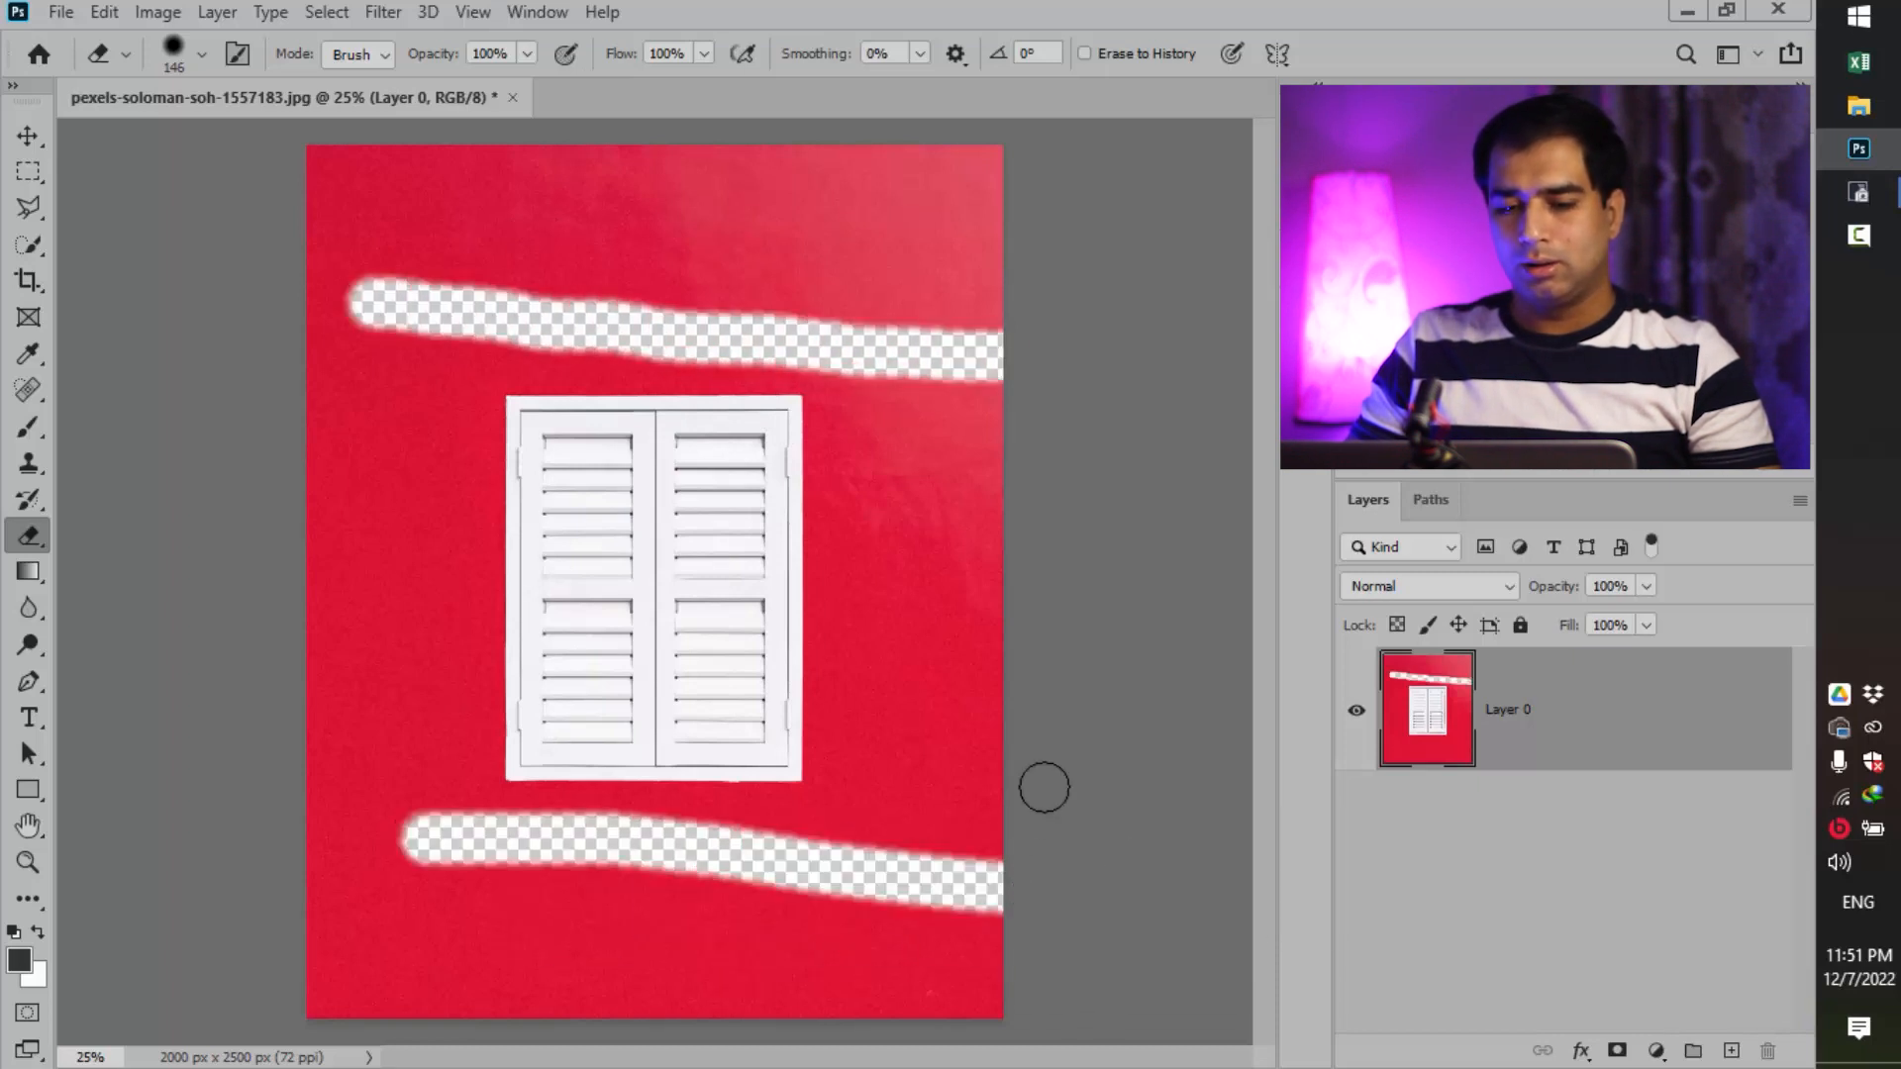
pyautogui.click(60, 11)
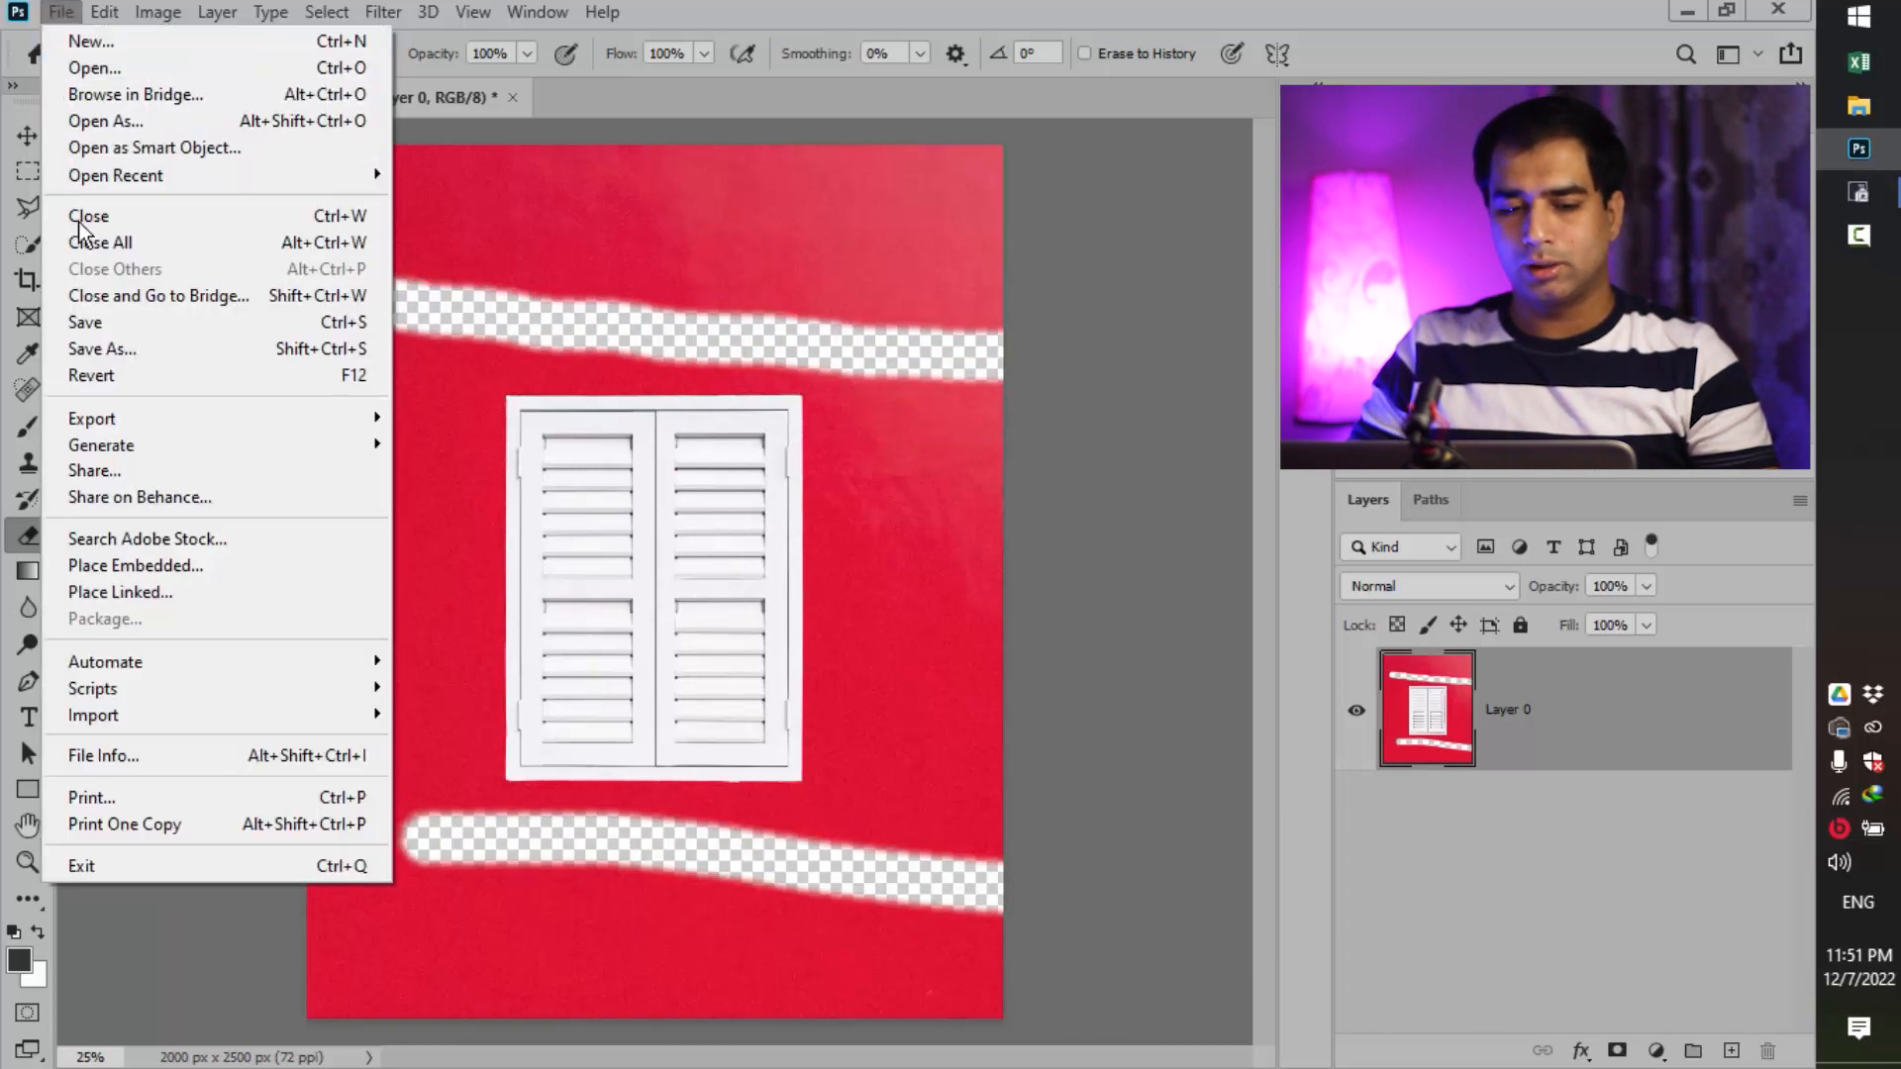
pyautogui.click(994, 514)
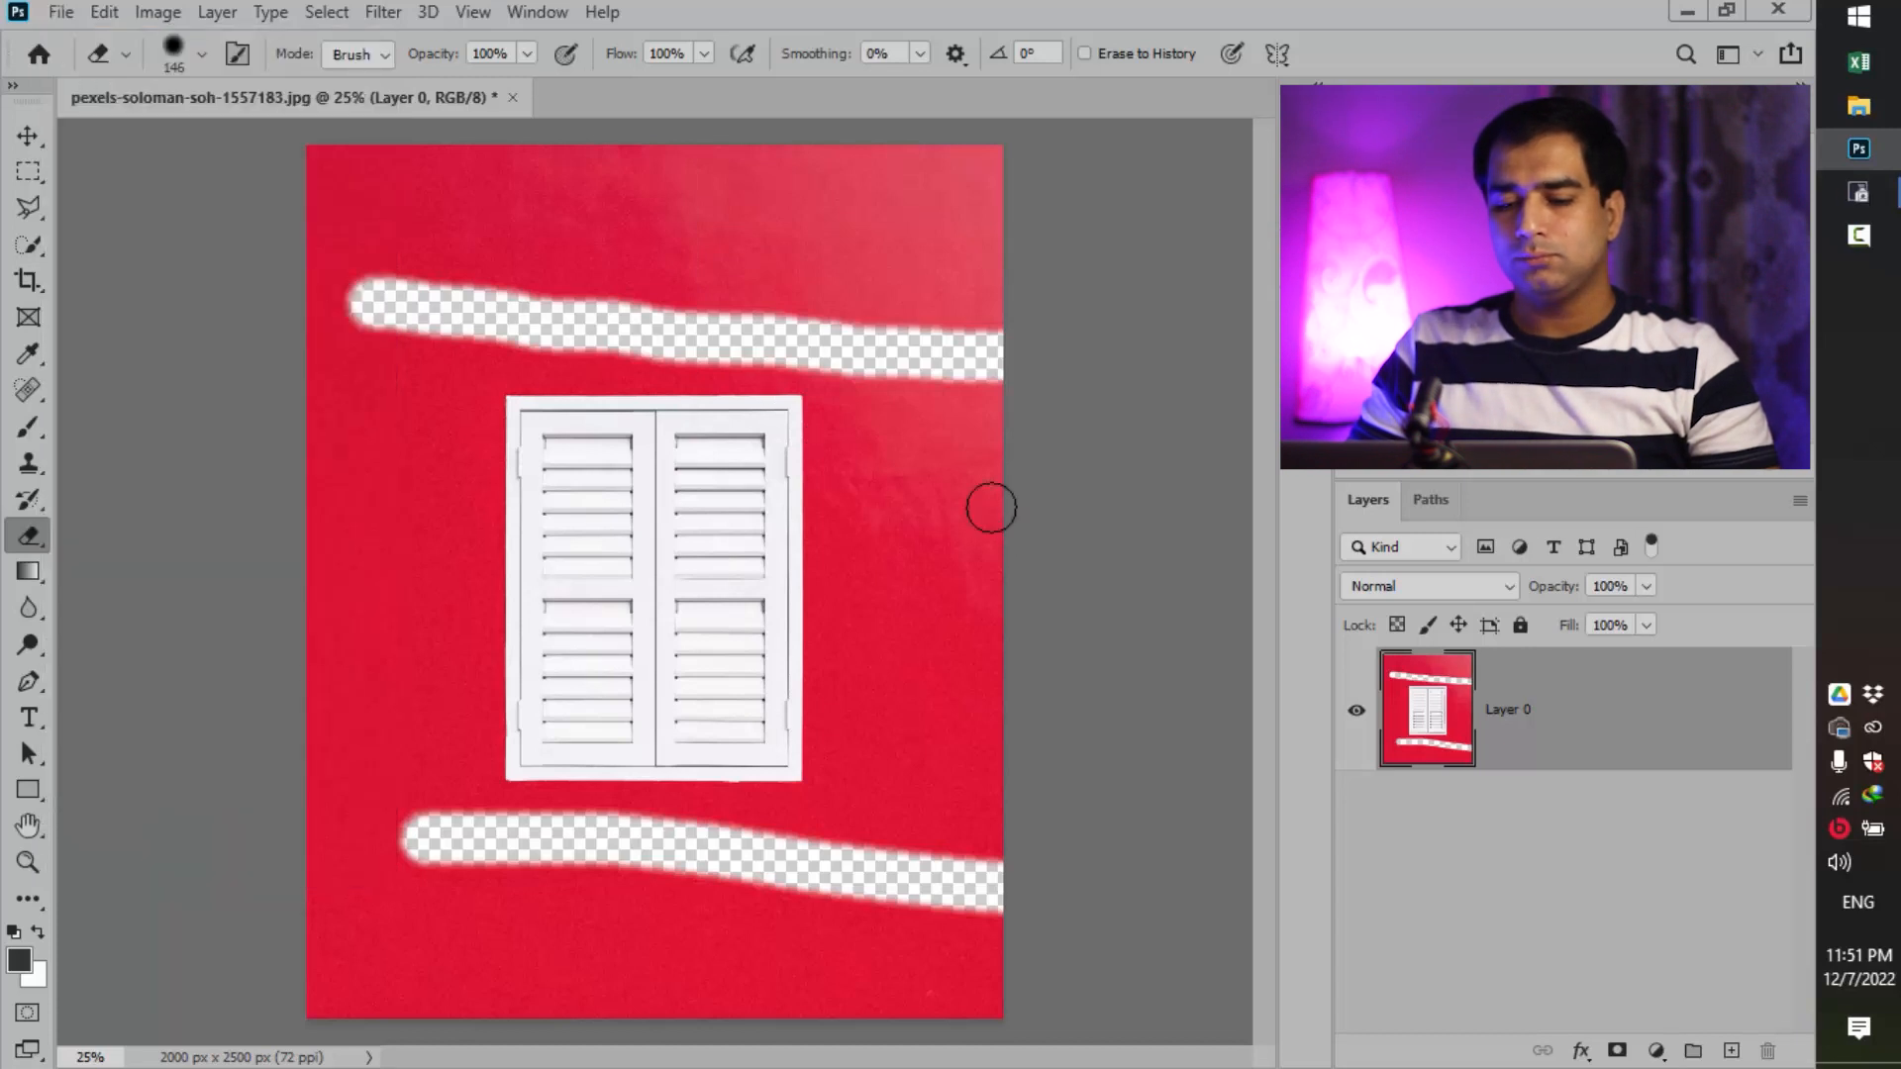
pyautogui.click(111, 16)
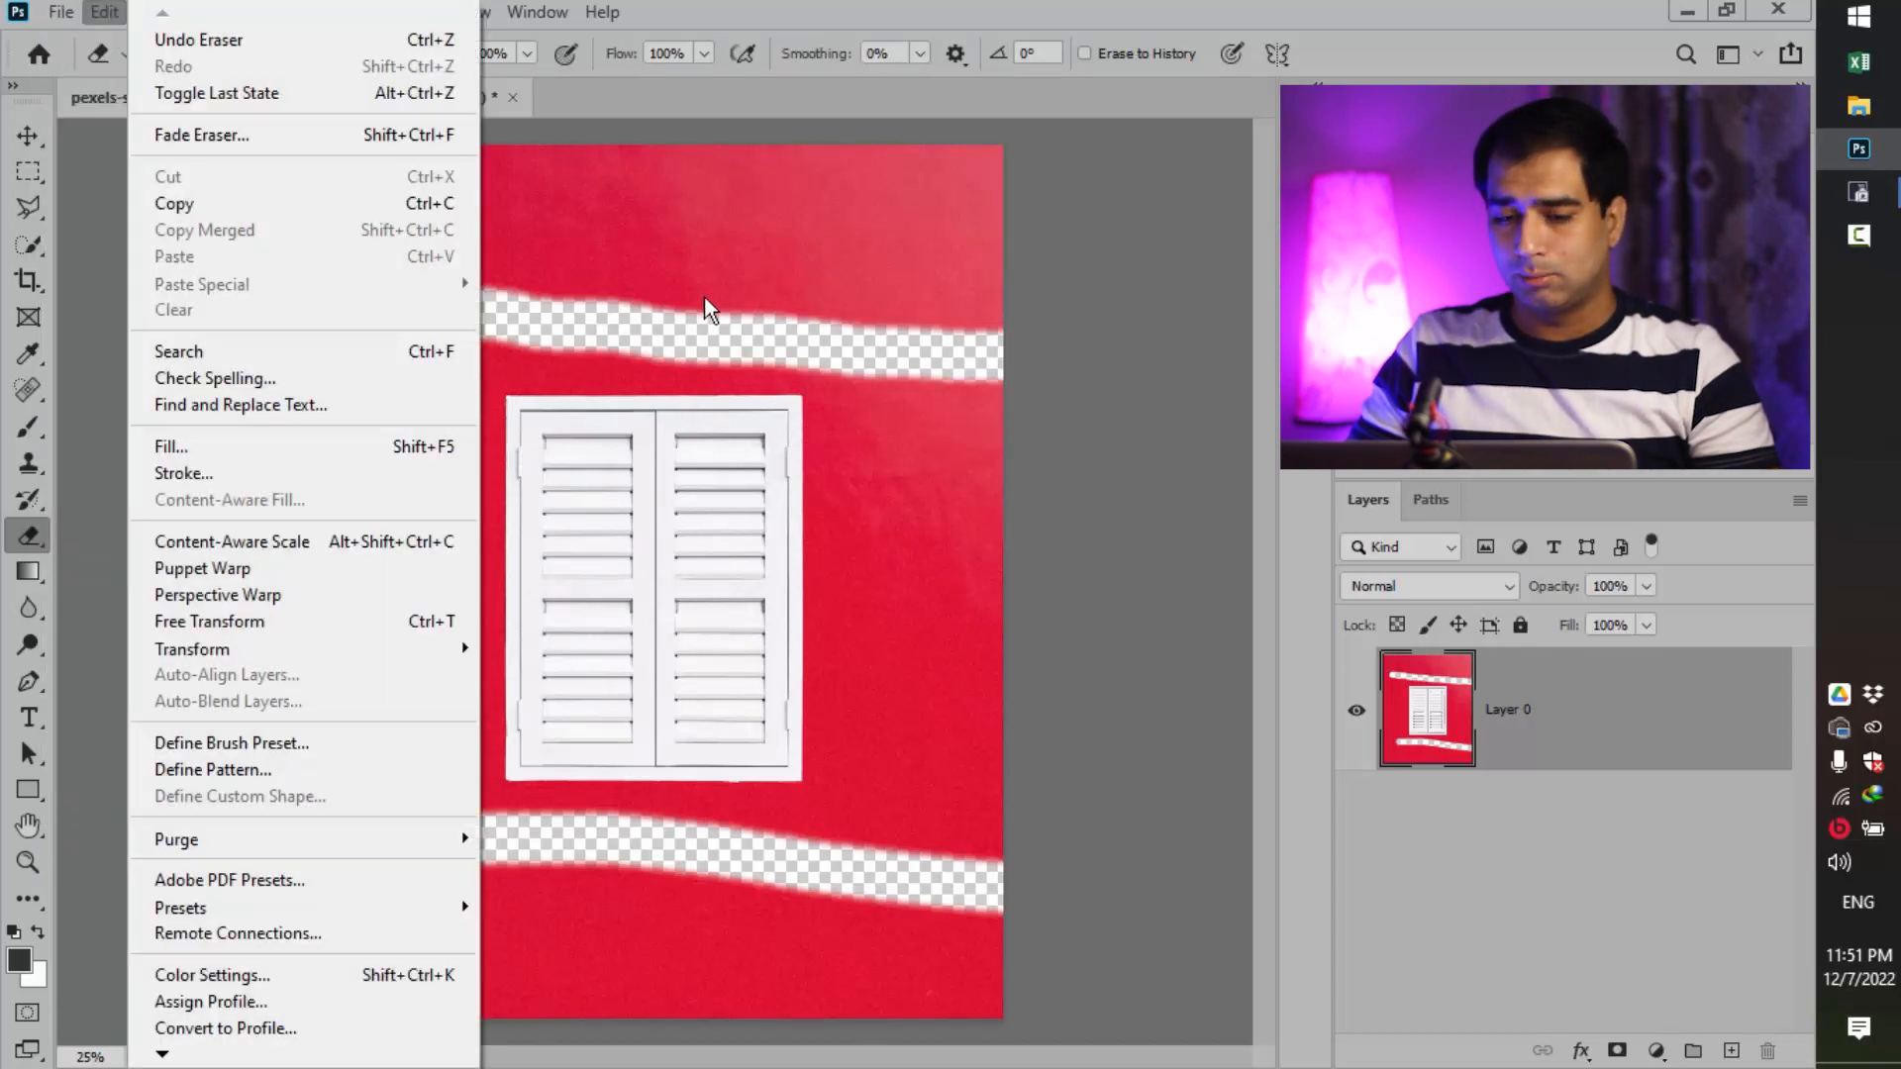
pyautogui.click(704, 296)
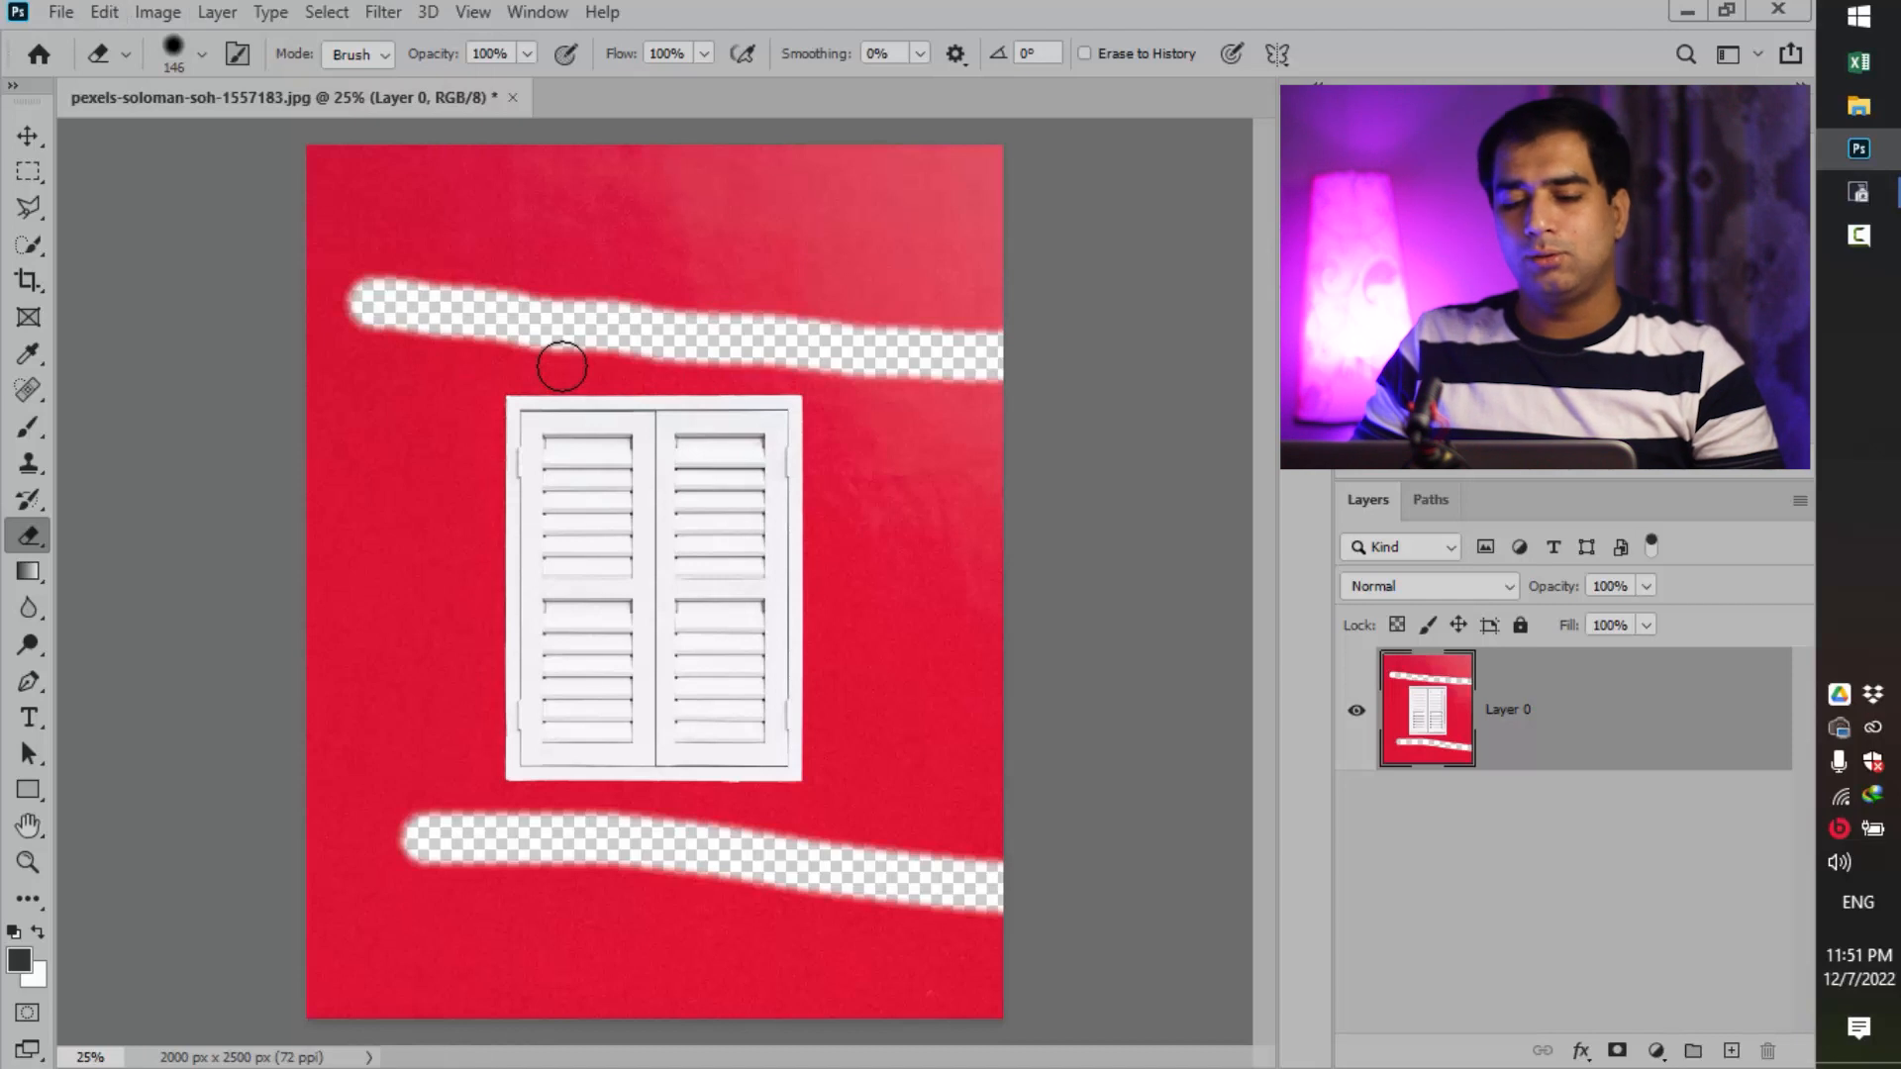
# Undo the two erased bands above and below the window.
pyautogui.hotkey('ctrl', 'z')
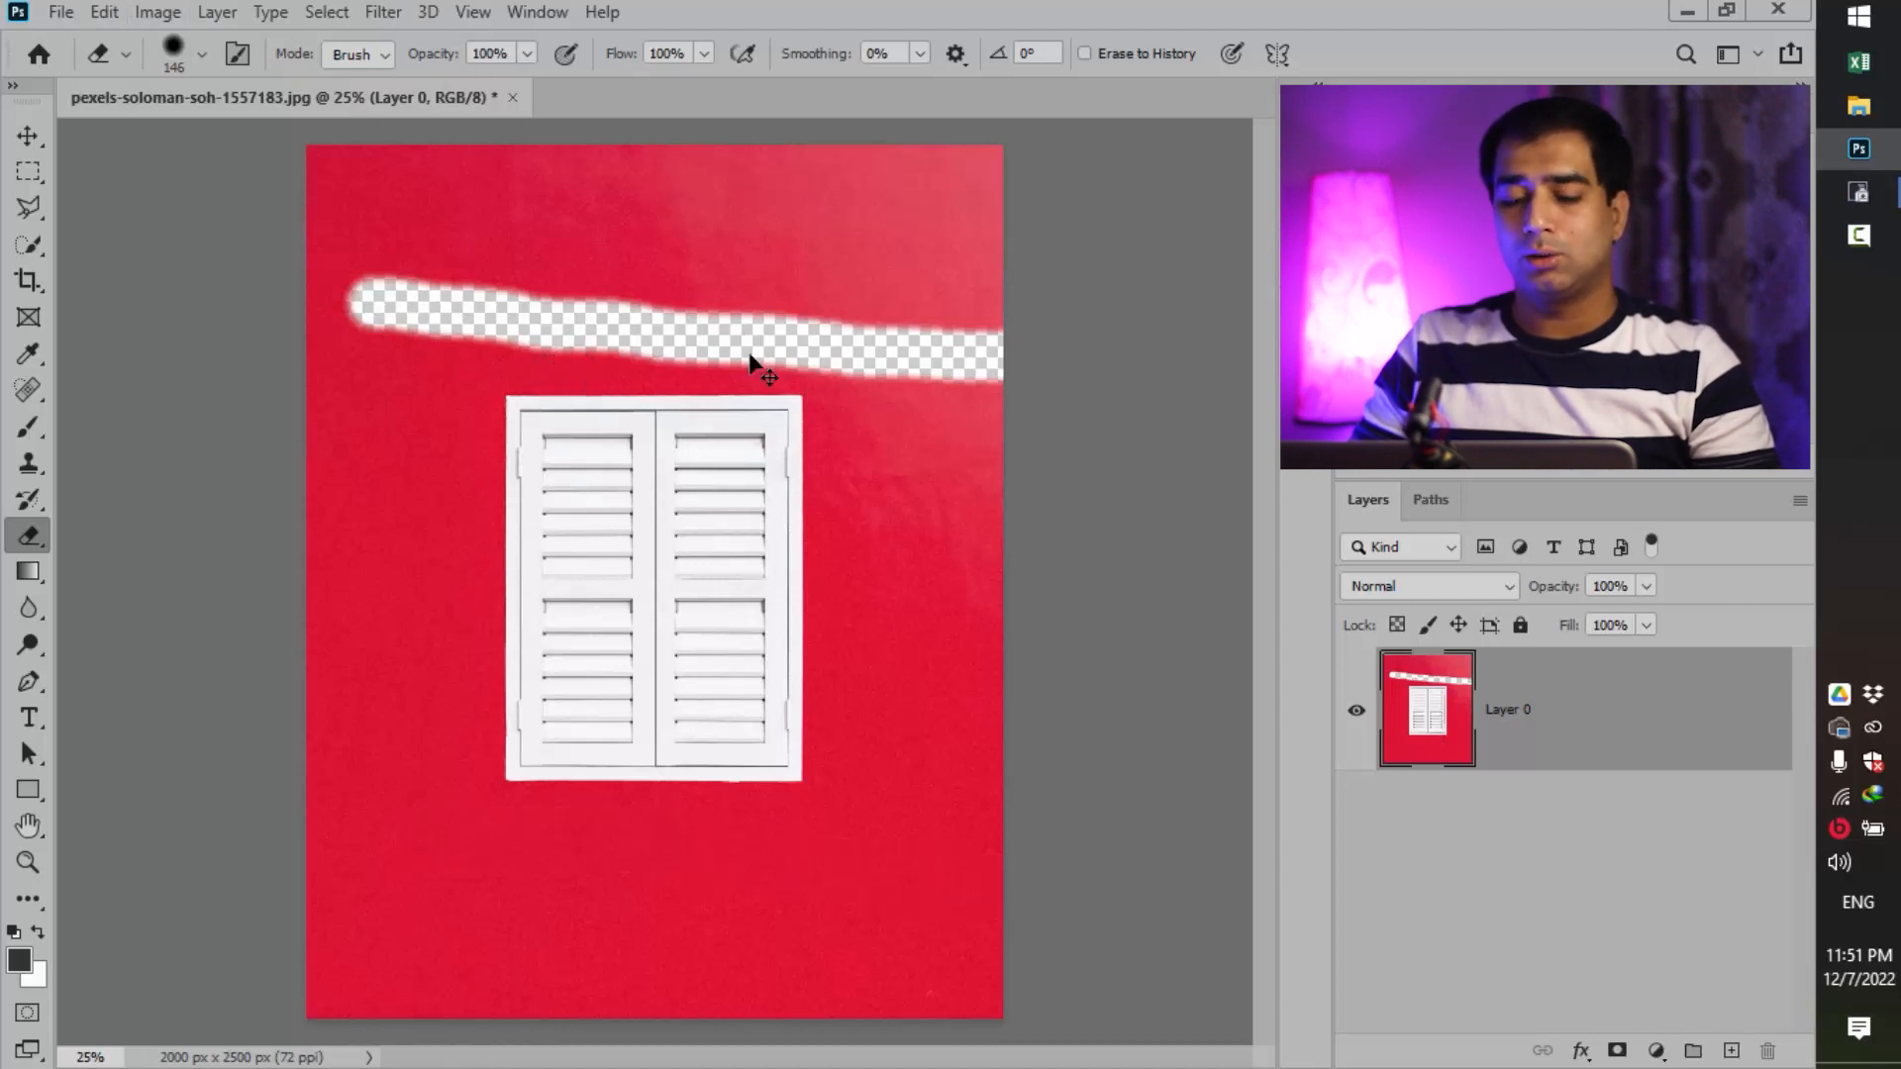
pyautogui.hotkey('ctrl', 'z')
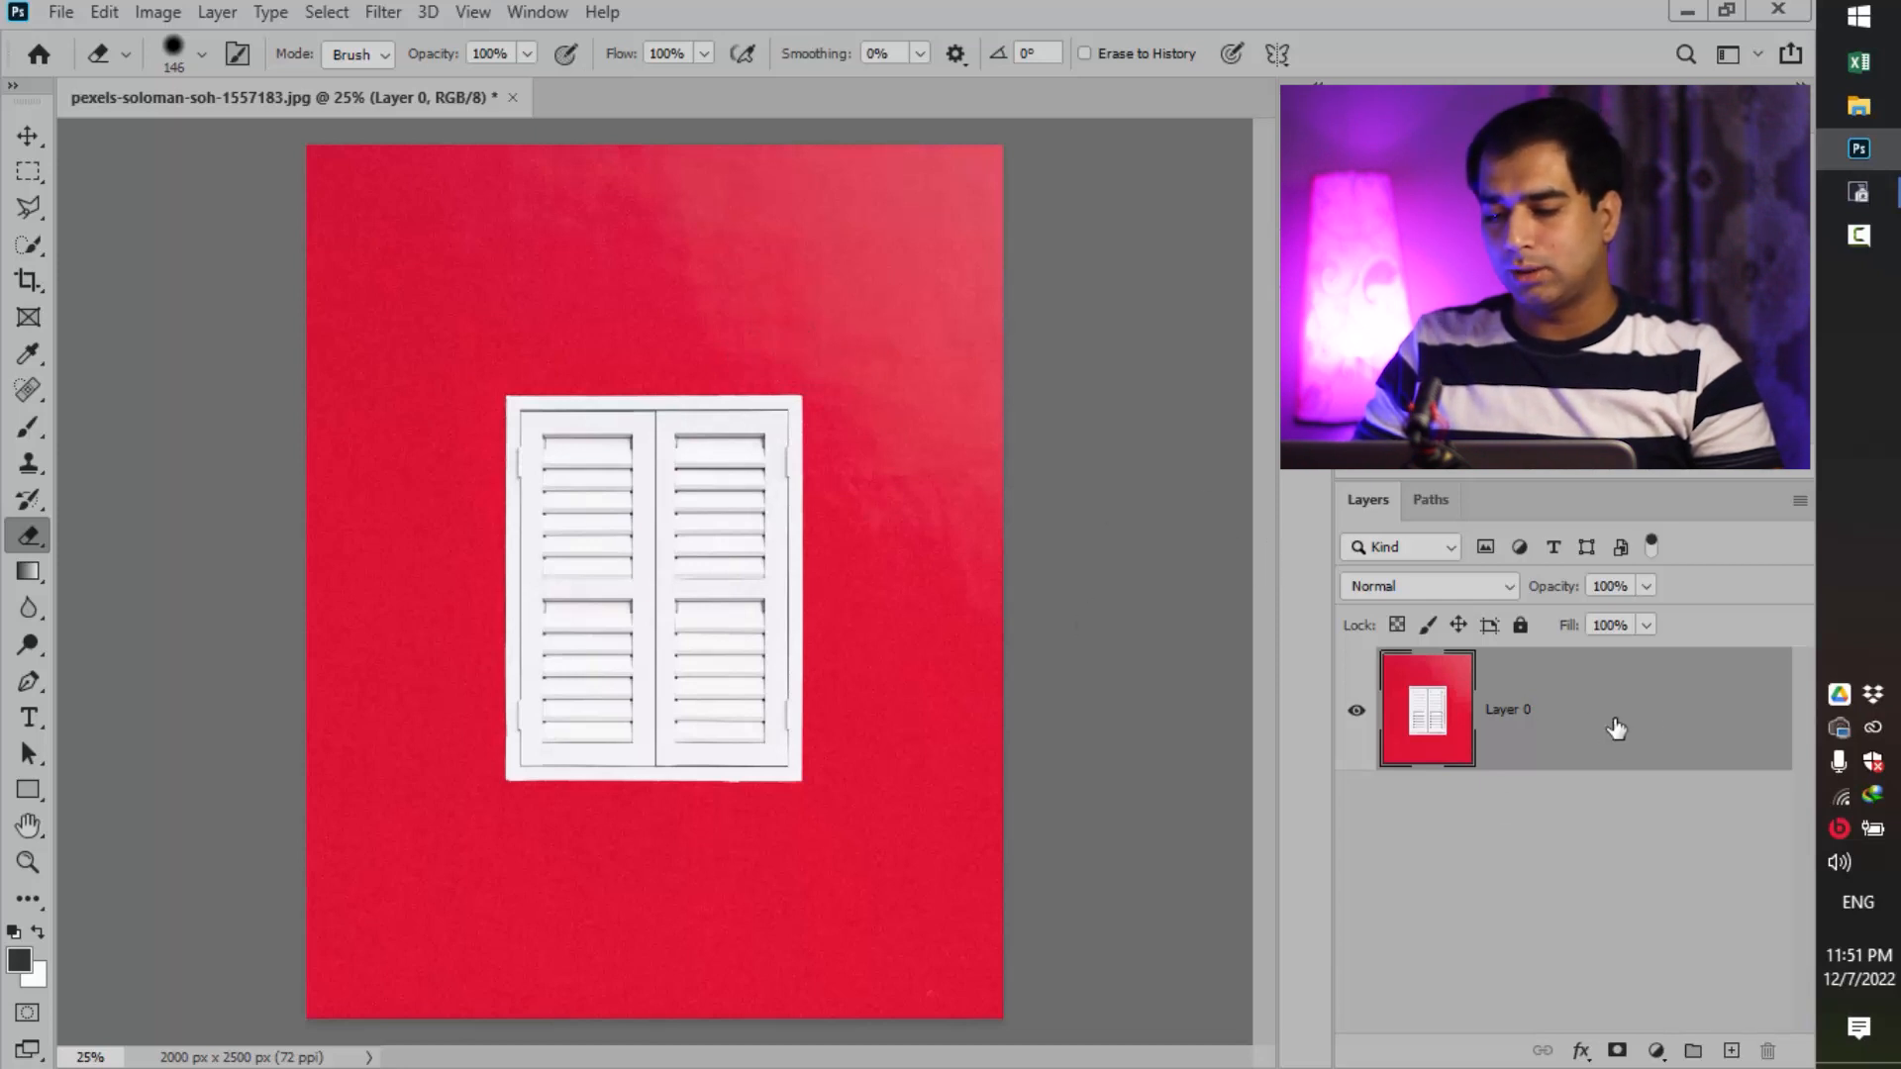
# Add a layer mask to Layer 0 and make the mask the active target.
pyautogui.click(1617, 1051)
pyautogui.click(1391, 738)
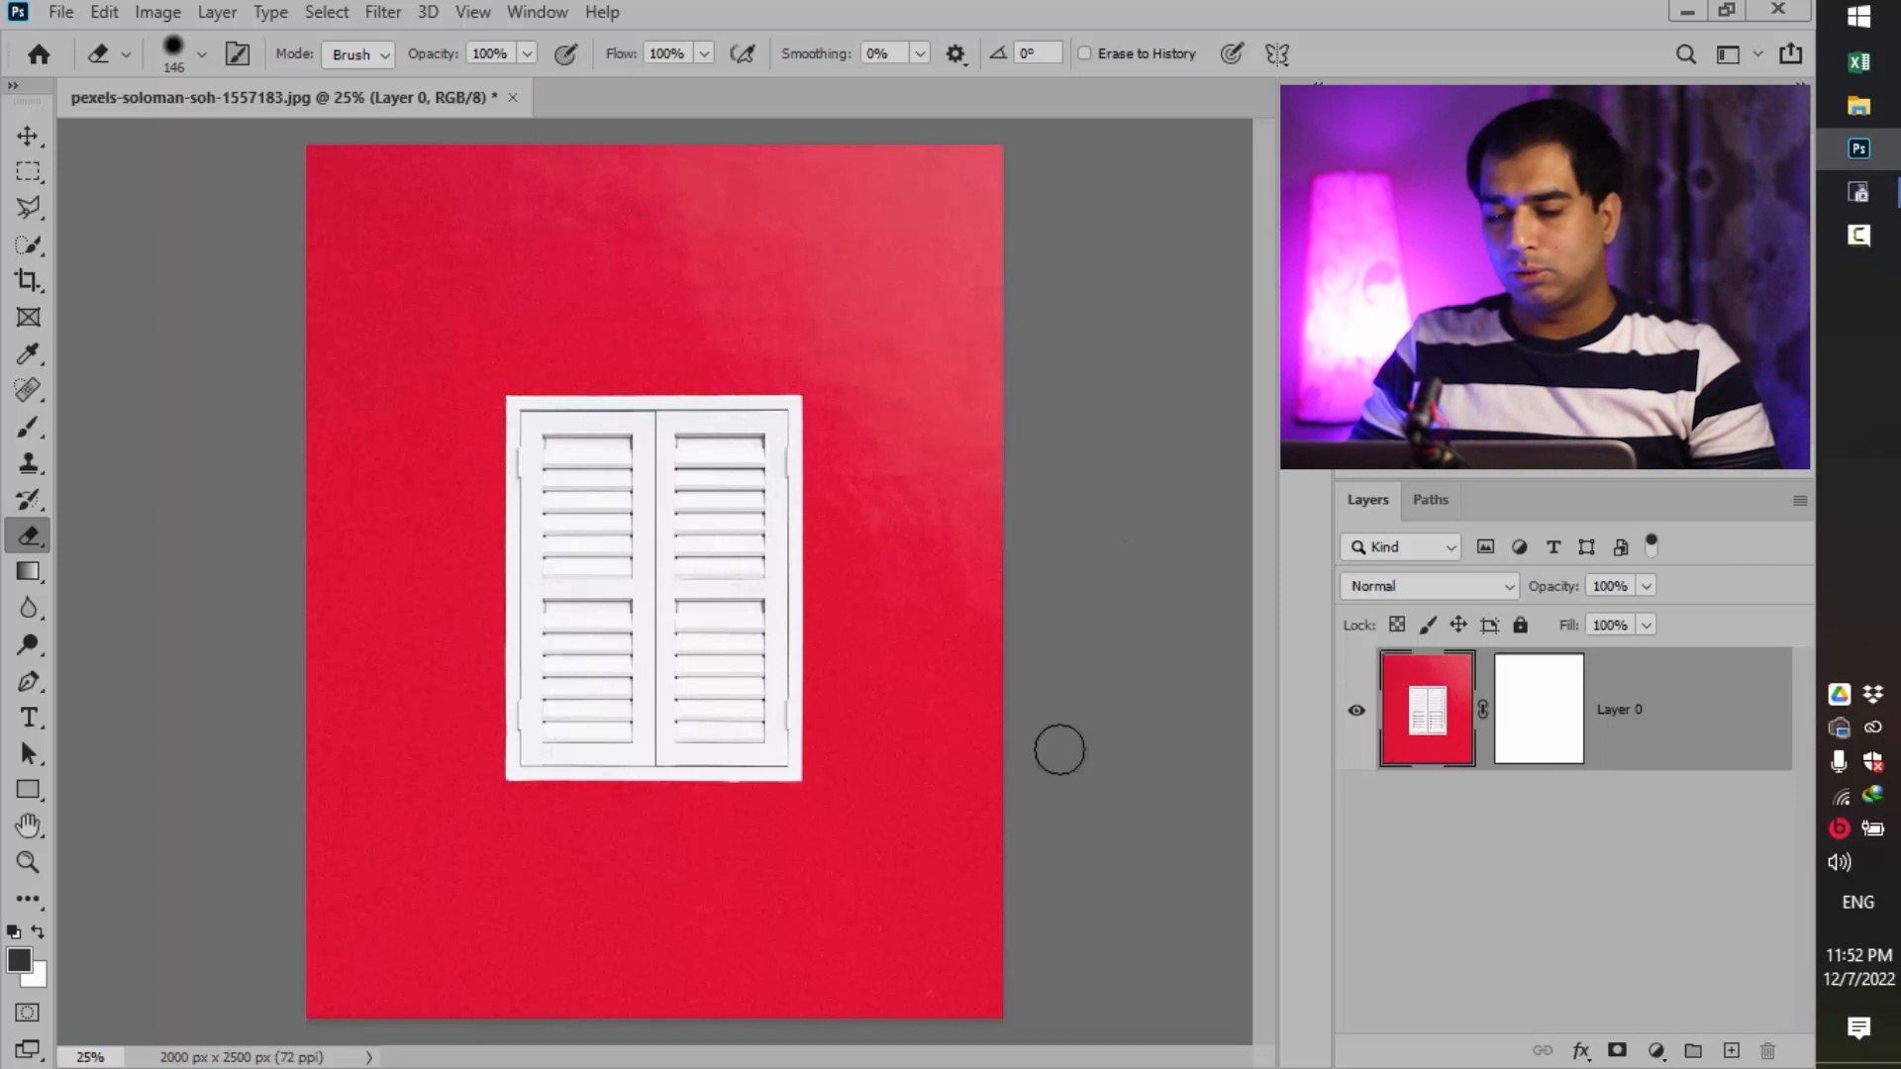
pyautogui.click(1549, 710)
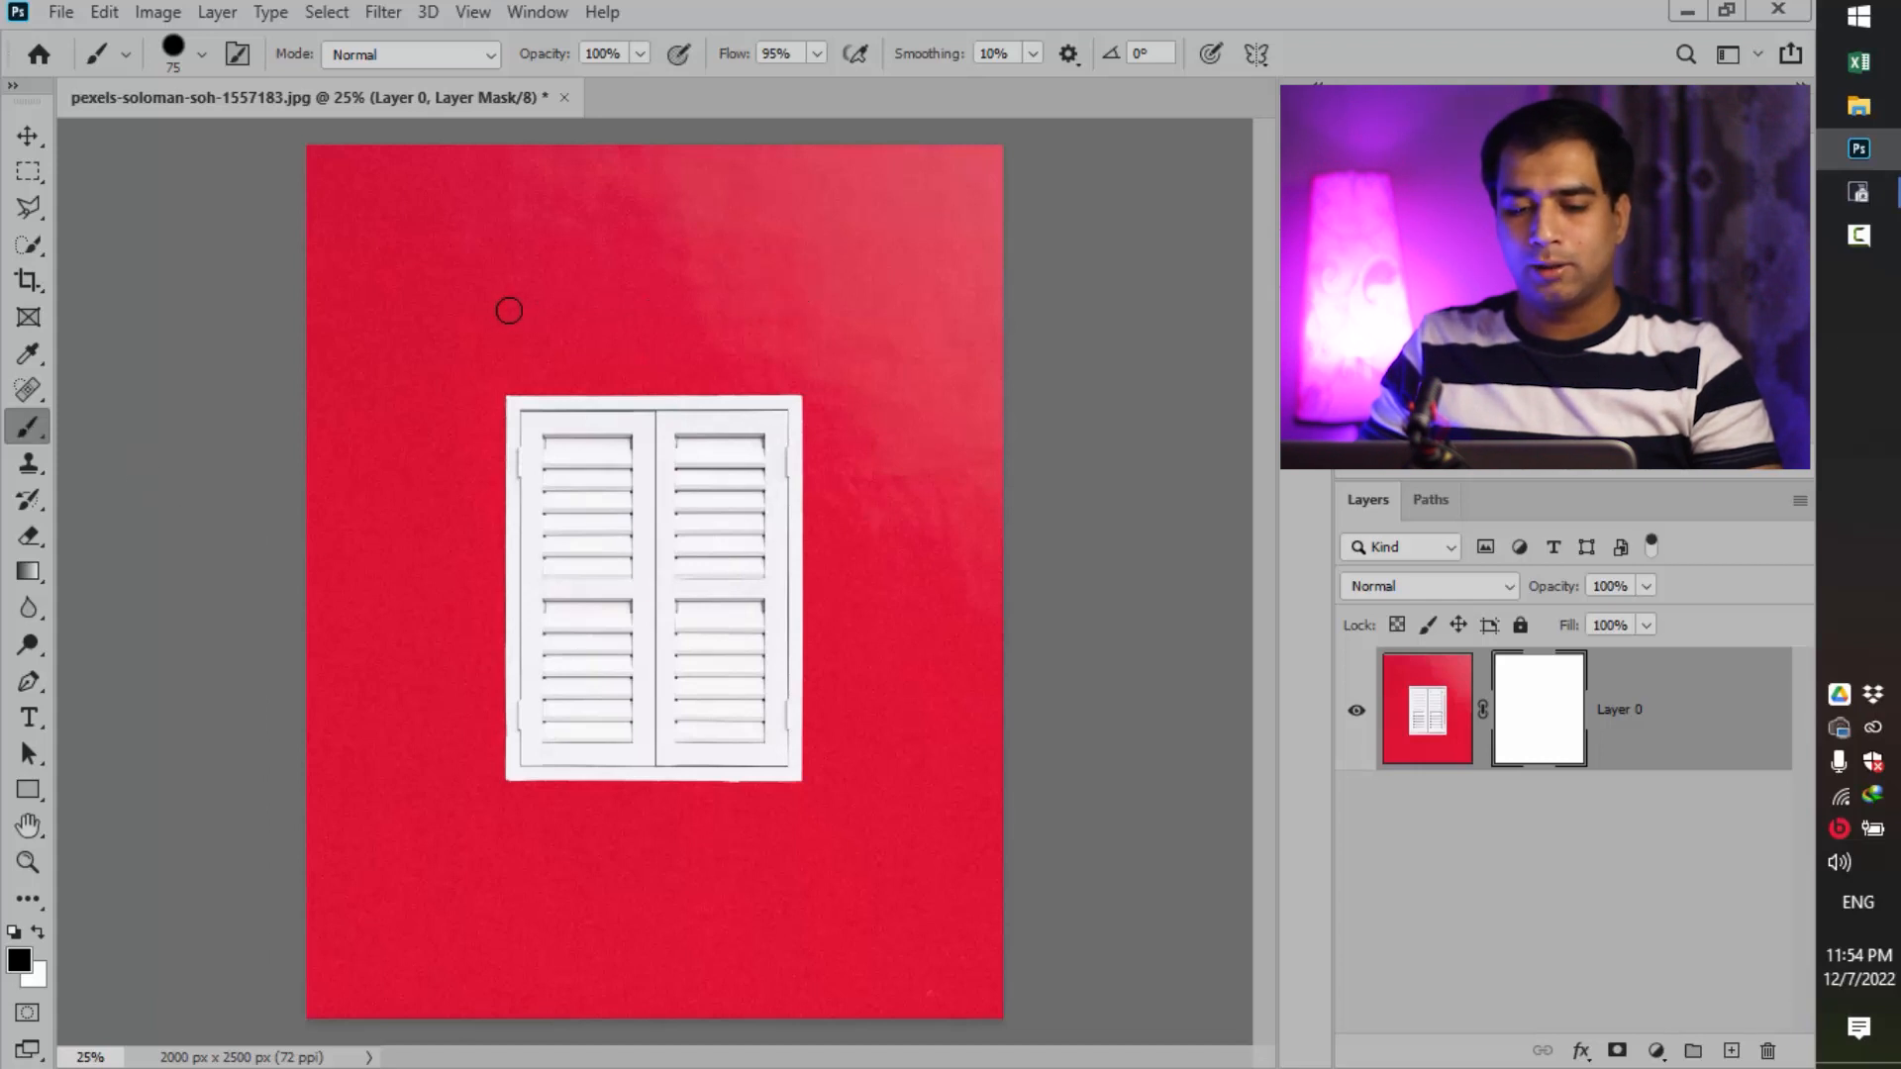
# Set the brush size to 158 px.
pyautogui.rightClick(538, 335)
pyautogui.moveTo(732, 365); pyautogui.dragTo(777, 364)
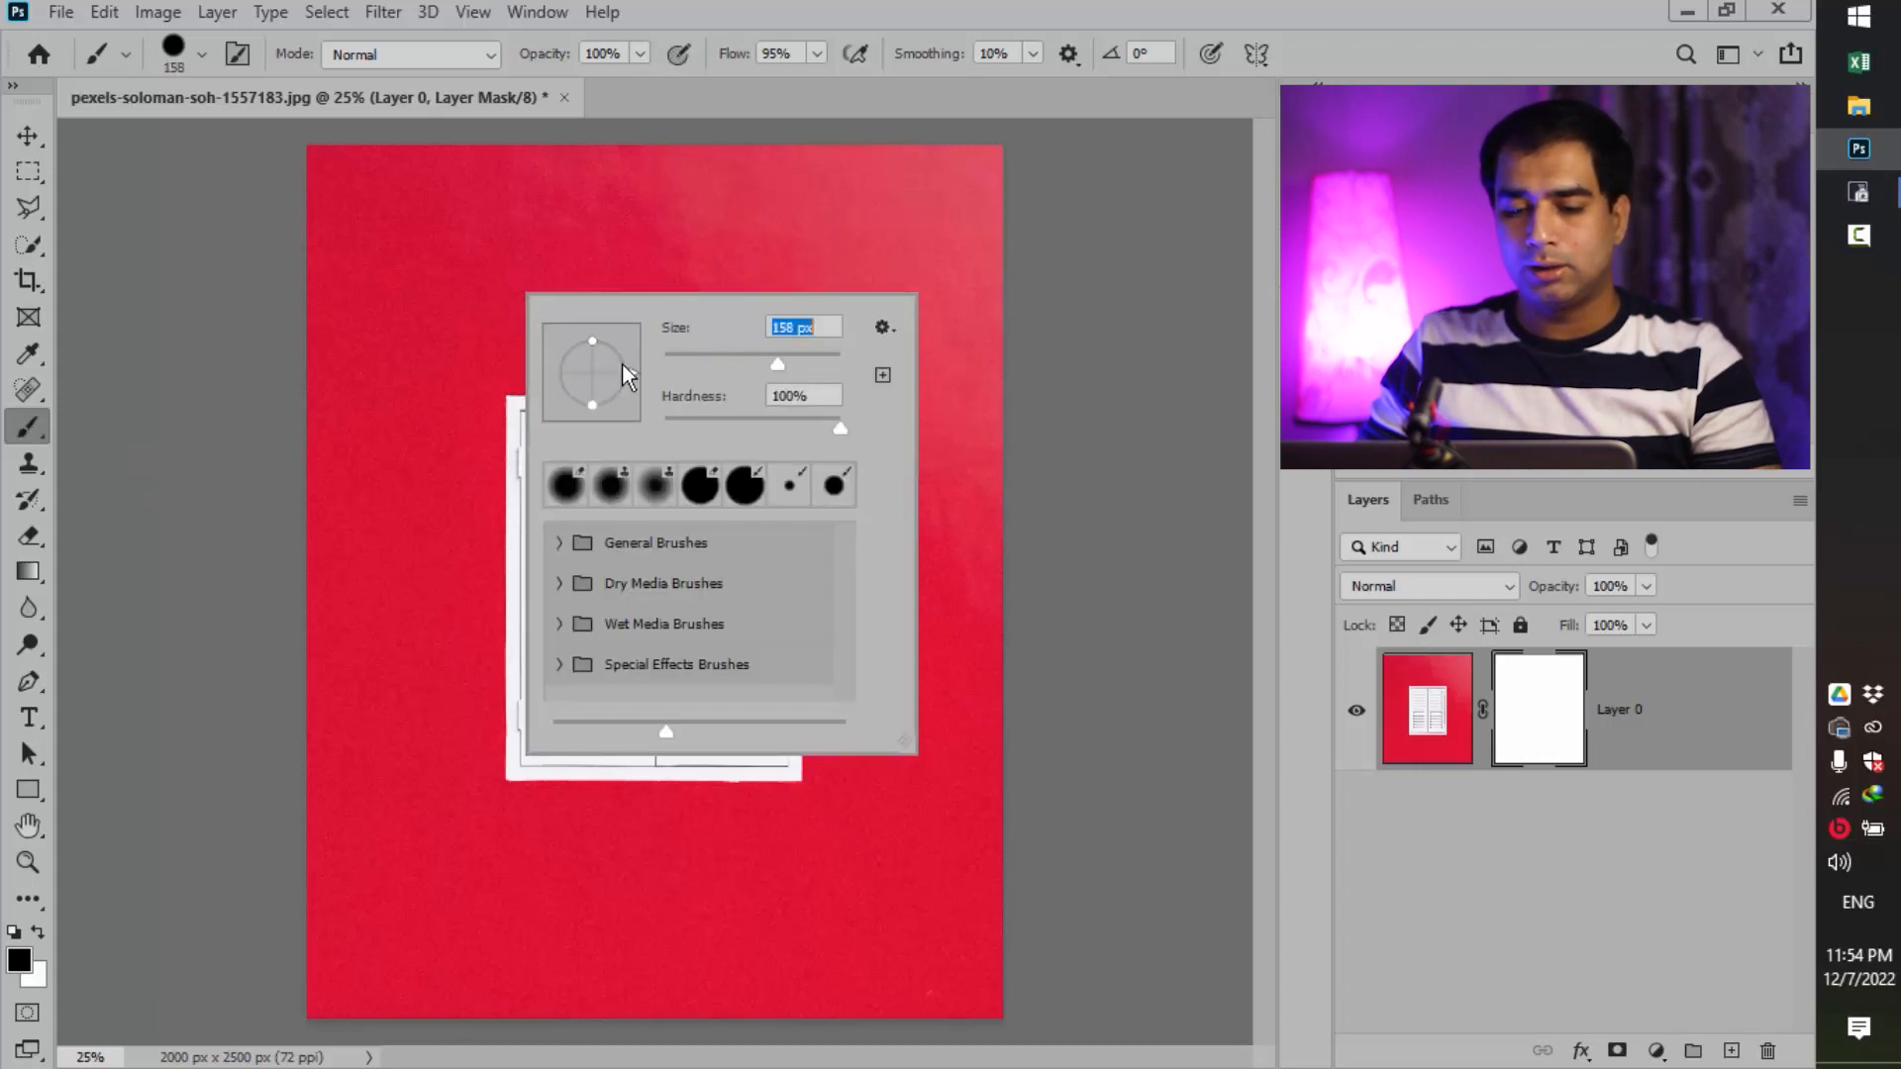
pyautogui.click(470, 342)
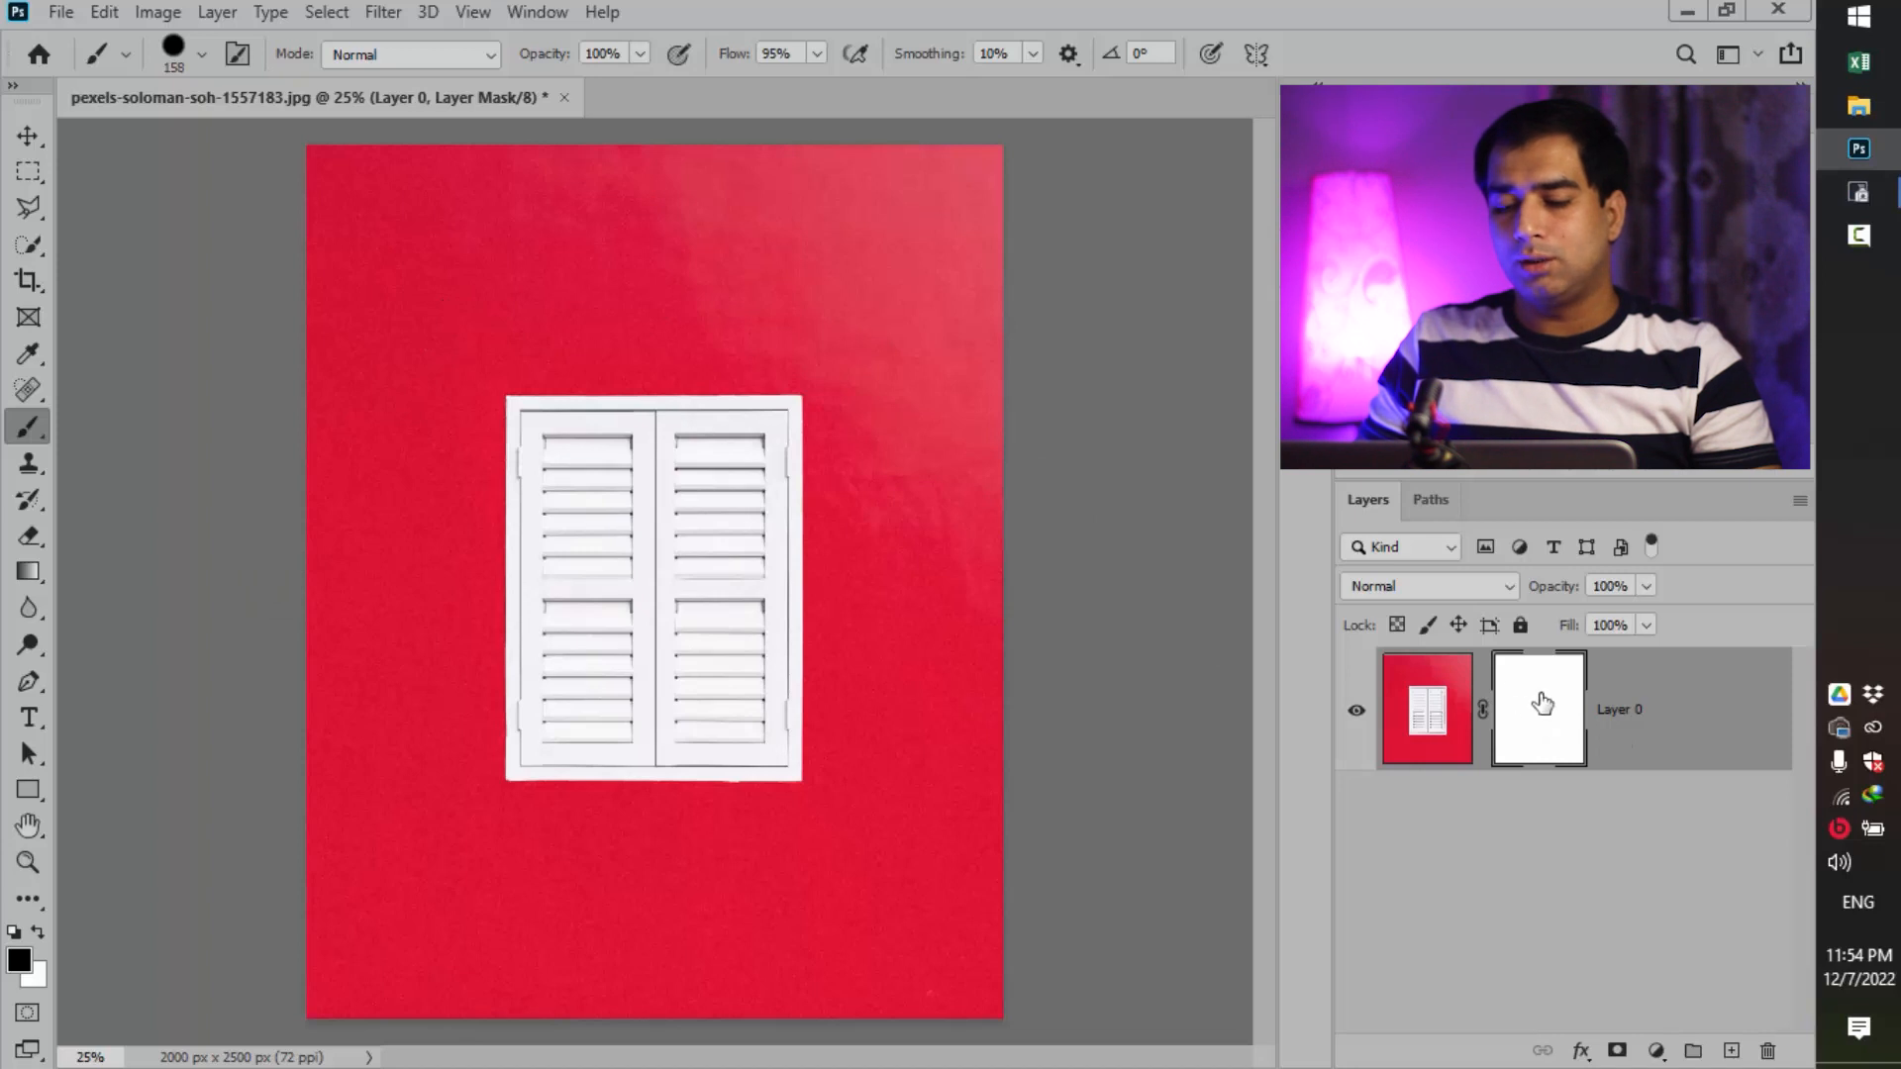
# Paint black on Layer 0's mask in a loop around the window to hide that part of the red wall.
pyautogui.click(1414, 701)
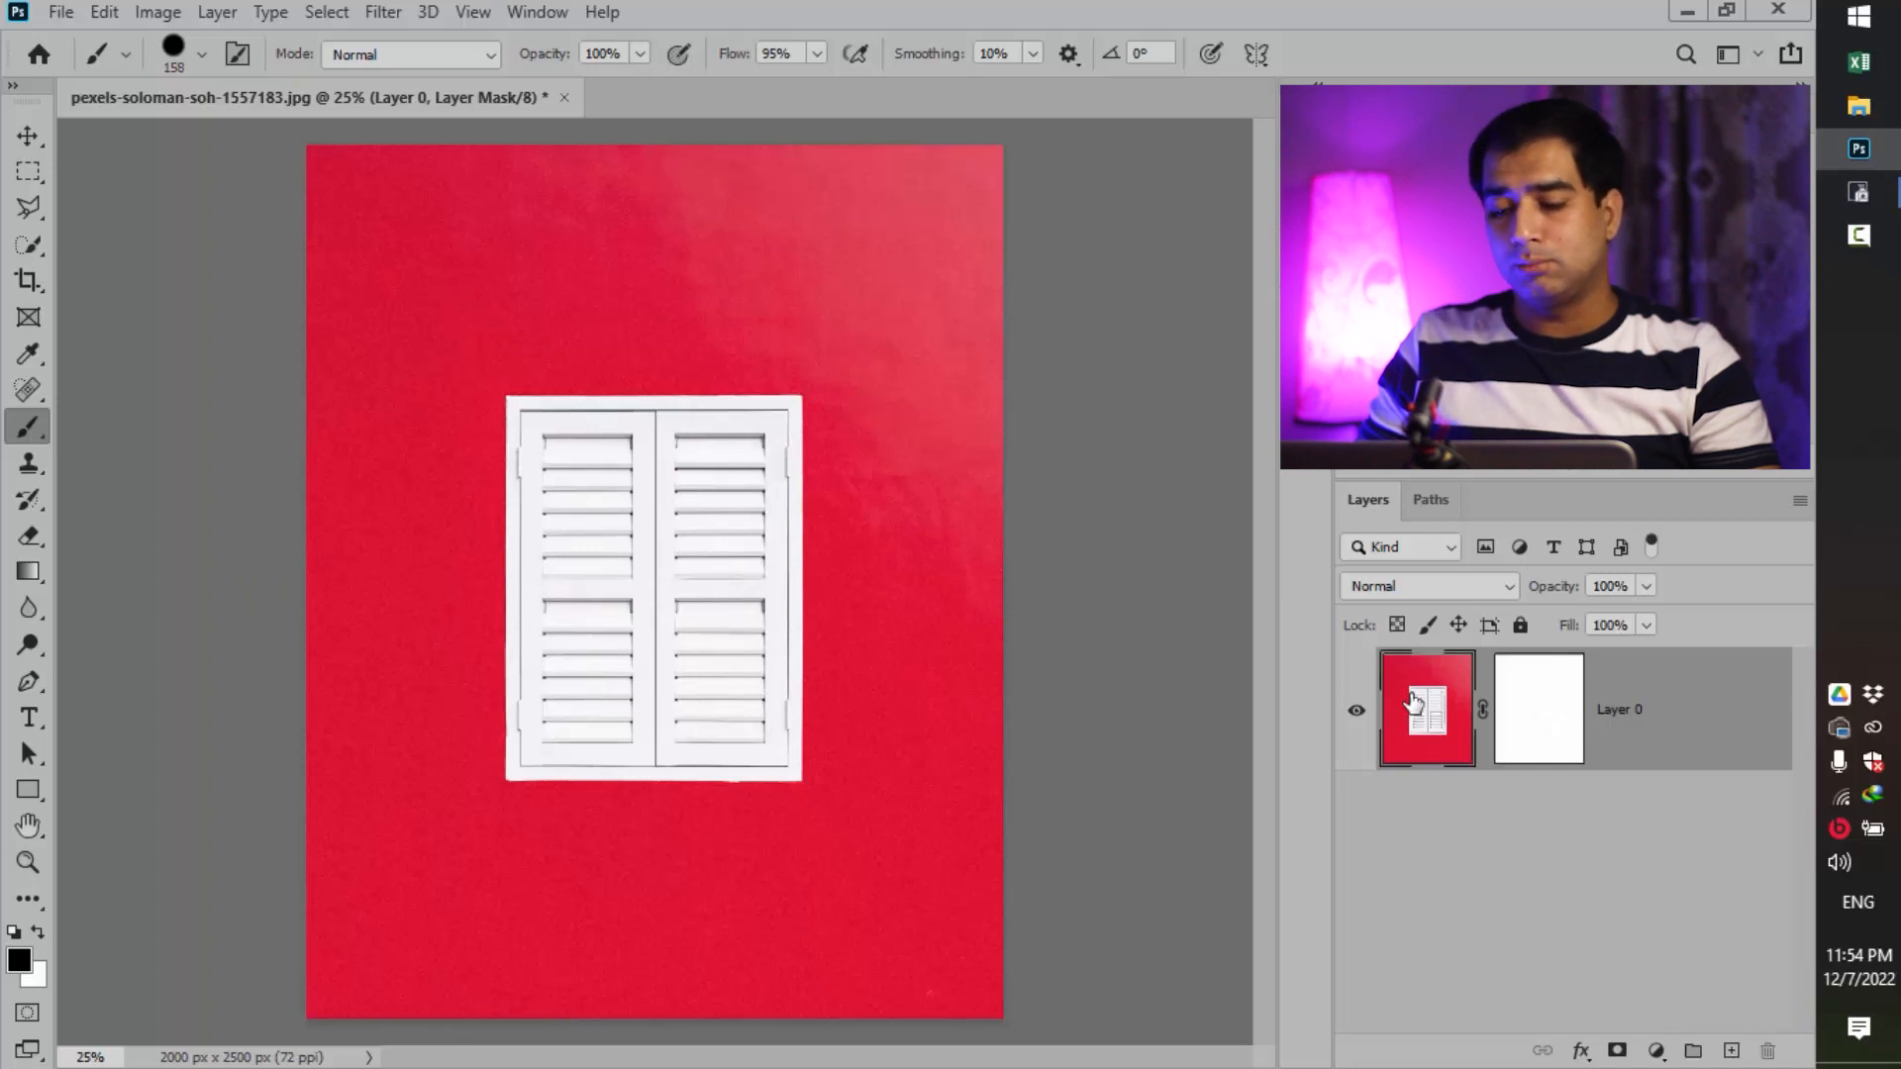
pyautogui.click(1541, 714)
pyautogui.moveTo(458, 288)
pyautogui.mouseDown()
pyautogui.moveTo(785, 306)
pyautogui.moveTo(904, 585)
pyautogui.moveTo(860, 827)
pyautogui.mouseUp()
pyautogui.moveTo(635, 855)
pyautogui.mouseDown()
pyautogui.moveTo(401, 539)
pyautogui.moveTo(466, 325)
pyautogui.moveTo(701, 299)
pyautogui.moveTo(826, 347)
pyautogui.moveTo(493, 341)
pyautogui.moveTo(729, 340)
pyautogui.moveTo(414, 273)
pyautogui.moveTo(698, 251)
pyautogui.moveTo(711, 222)
pyautogui.moveTo(507, 226)
pyautogui.moveTo(680, 248)
pyautogui.moveTo(829, 299)
pyautogui.moveTo(874, 255)
pyautogui.moveTo(929, 316)
pyautogui.moveTo(949, 276)
pyautogui.moveTo(915, 315)
pyautogui.mouseUp()
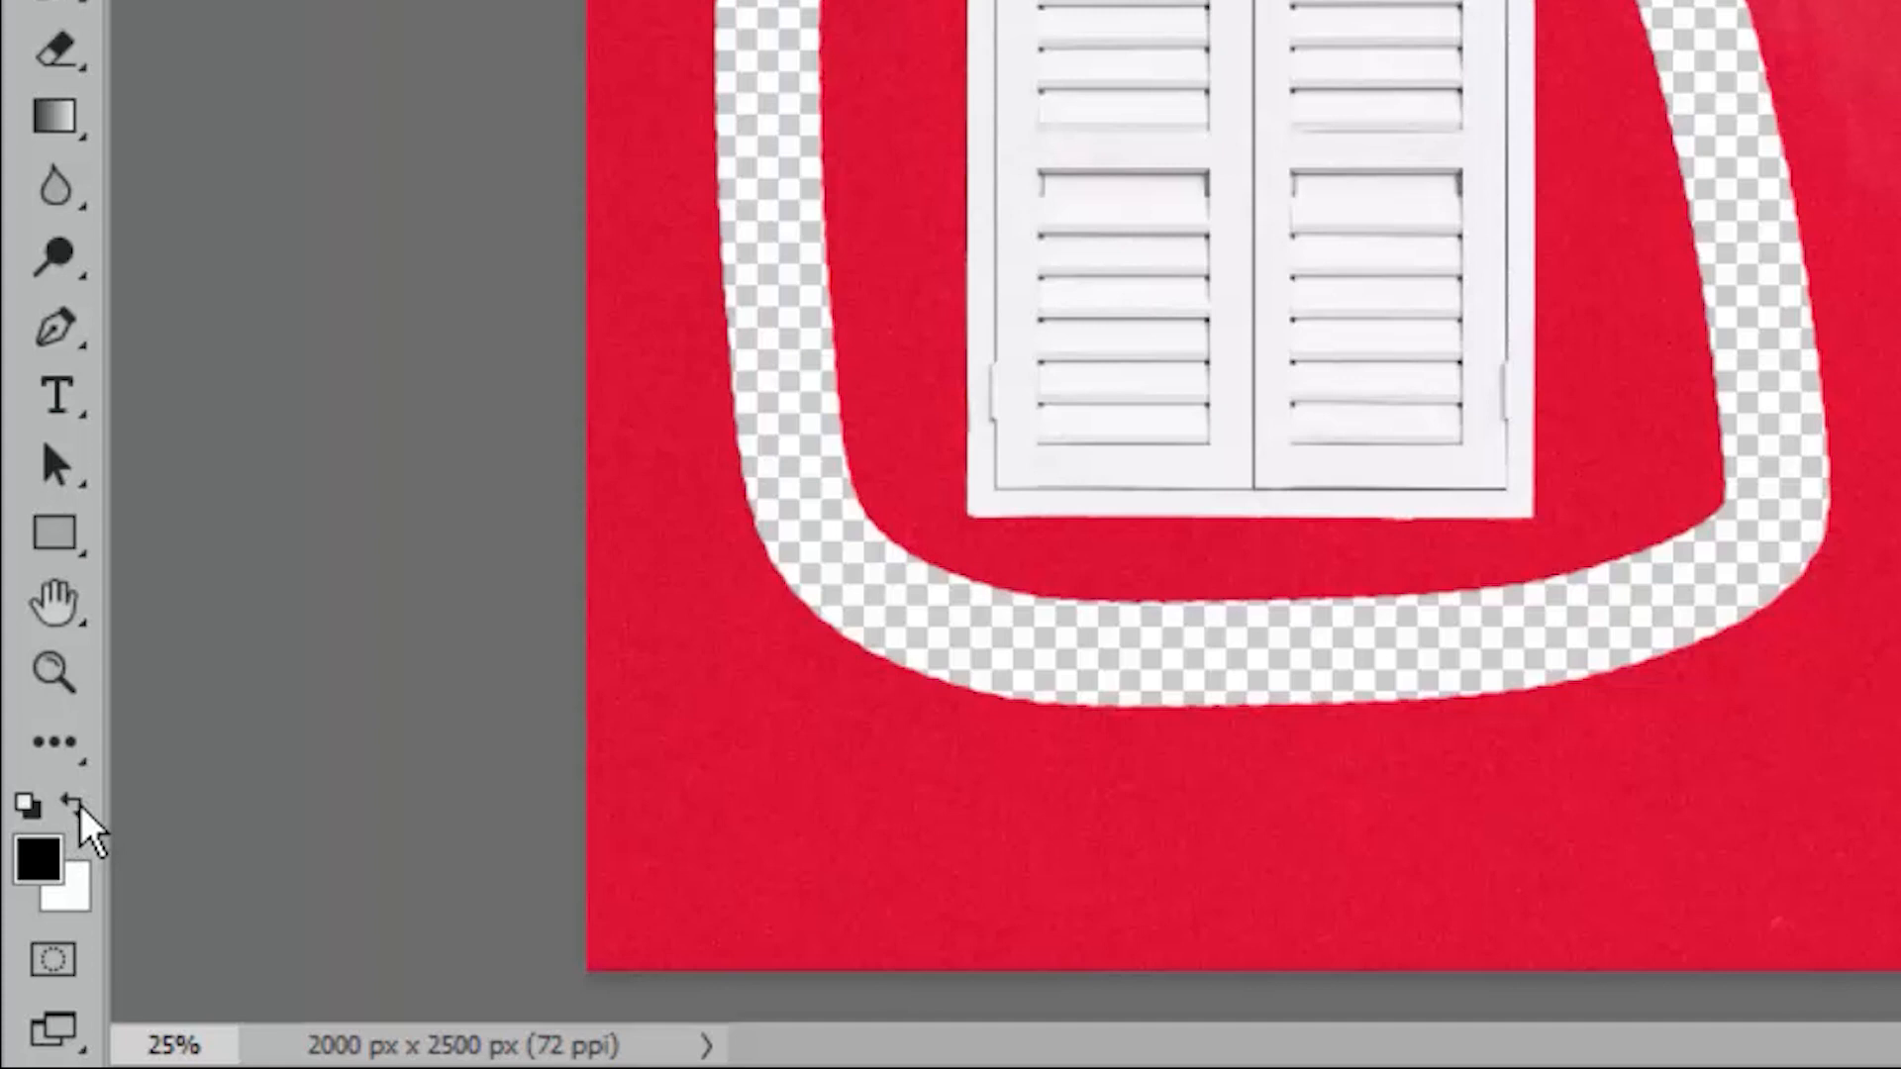
# Paint white over the hidden areas of the layer mask to restore the whole image, enlarging the brush to 542 px.
pyautogui.click(77, 806)
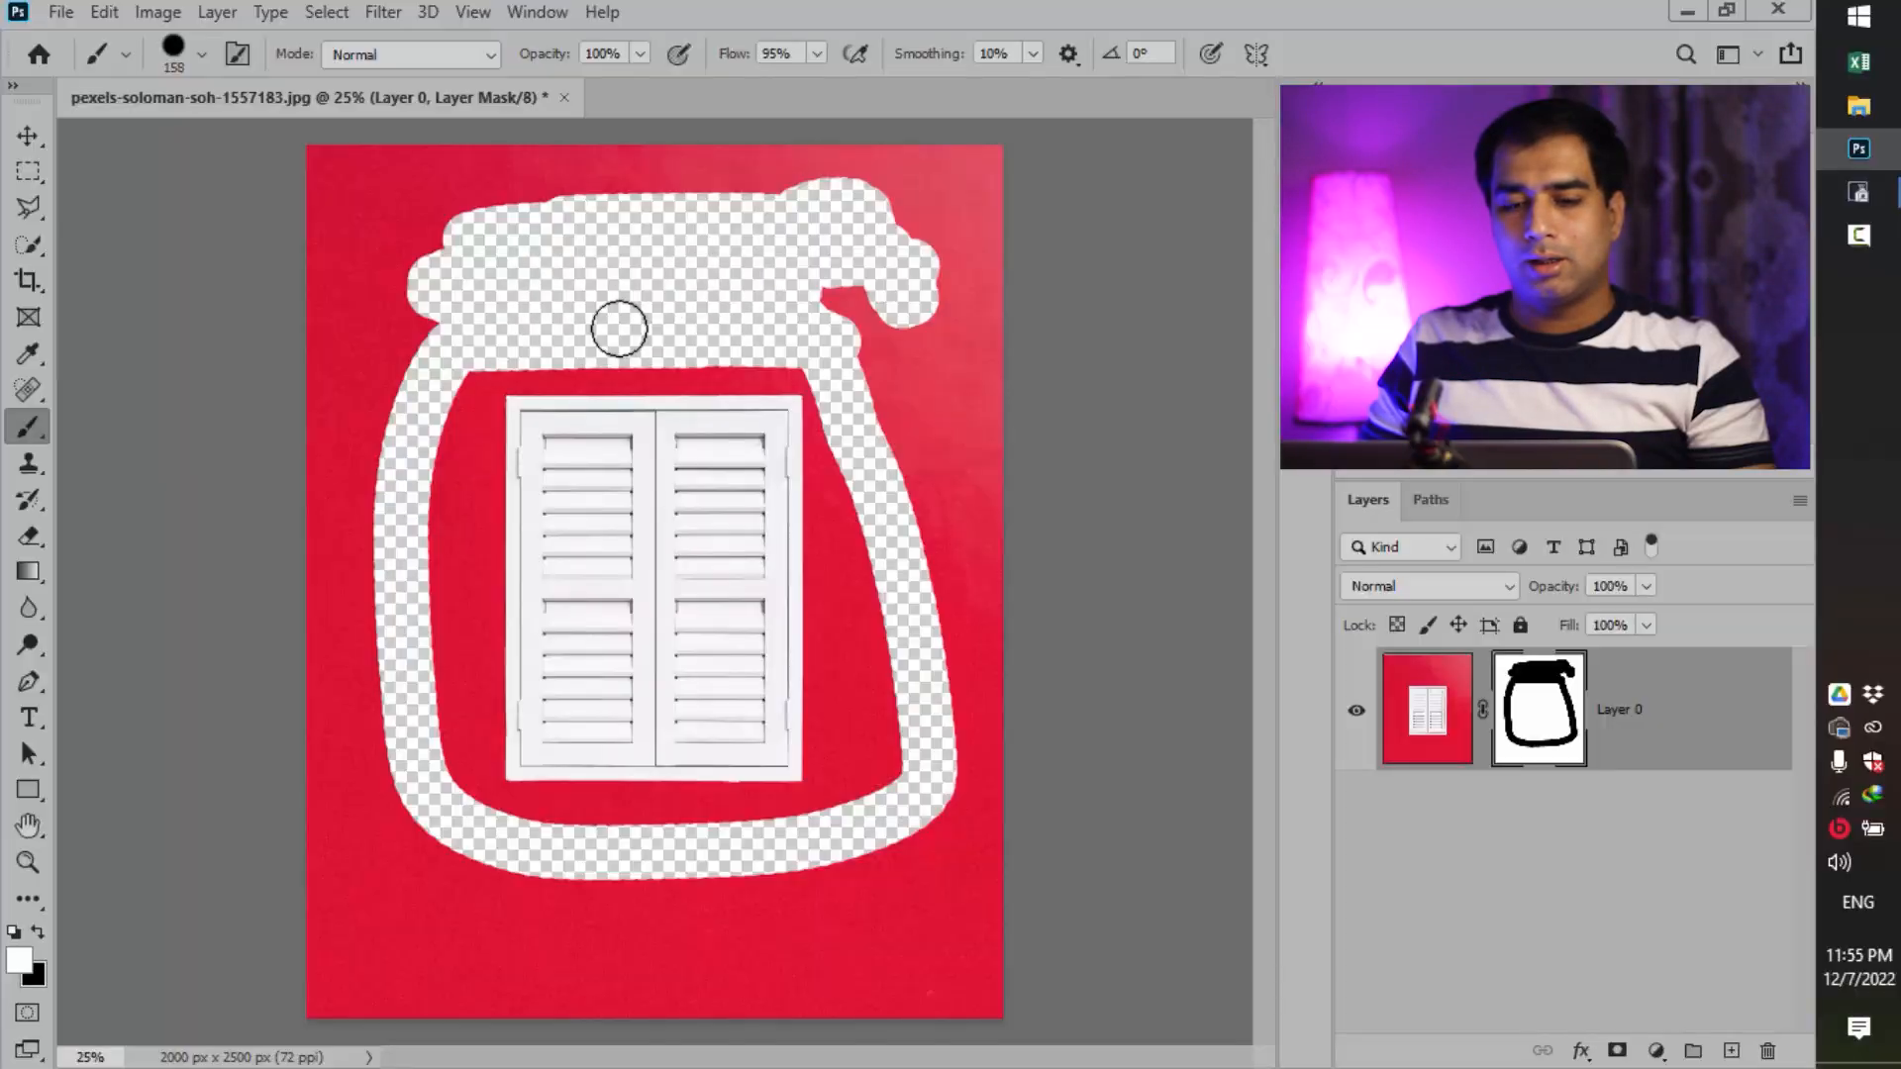
pyautogui.moveTo(572, 292); pyautogui.dragTo(734, 293)
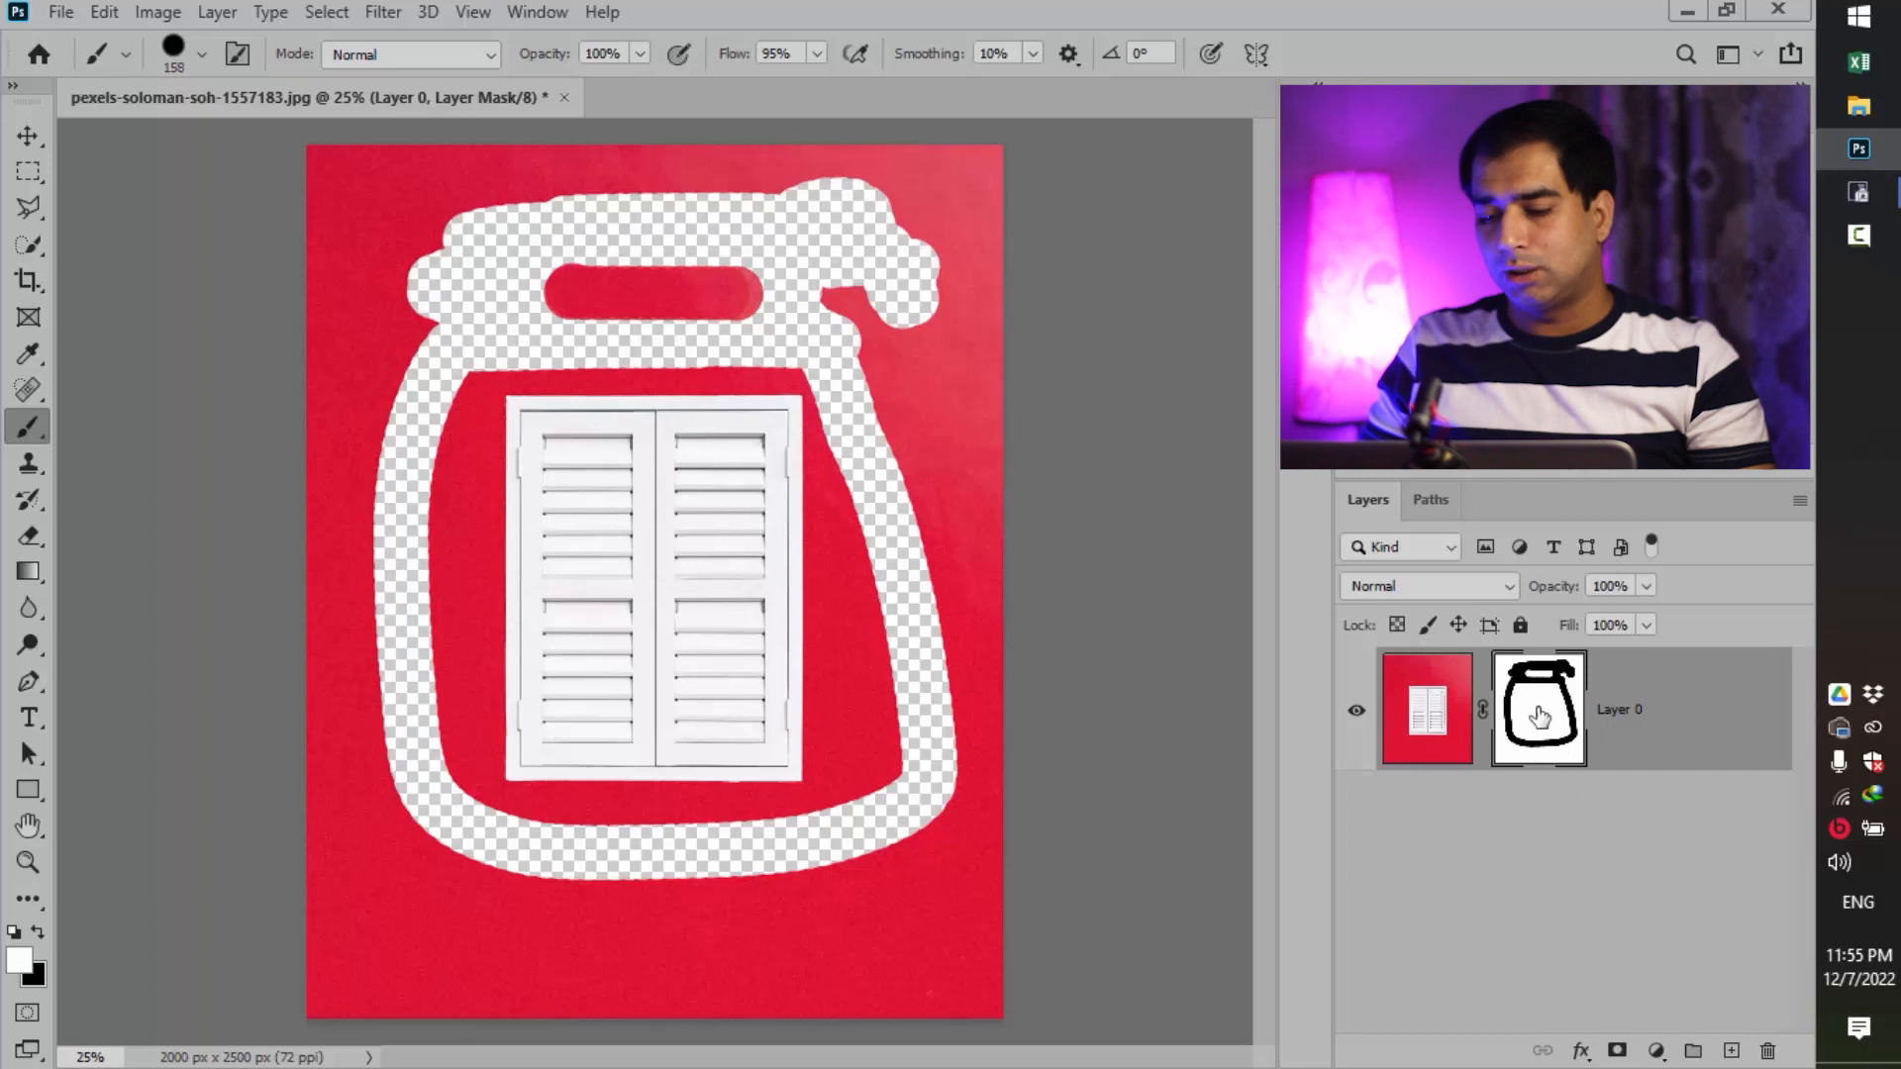
pyautogui.moveTo(604, 206)
pyautogui.mouseDown()
pyautogui.moveTo(713, 212)
pyautogui.moveTo(679, 199)
pyautogui.moveTo(450, 243)
pyautogui.mouseUp()
pyautogui.moveTo(634, 253)
pyautogui.mouseDown()
pyautogui.moveTo(549, 266)
pyautogui.moveTo(445, 250)
pyautogui.moveTo(392, 366)
pyautogui.moveTo(726, 371)
pyautogui.moveTo(891, 327)
pyautogui.moveTo(834, 318)
pyautogui.moveTo(901, 288)
pyautogui.moveTo(896, 255)
pyautogui.moveTo(836, 198)
pyautogui.moveTo(816, 232)
pyautogui.moveTo(793, 186)
pyautogui.moveTo(728, 179)
pyautogui.moveTo(885, 191)
pyautogui.moveTo(873, 179)
pyautogui.moveTo(902, 216)
pyautogui.moveTo(840, 223)
pyautogui.moveTo(916, 231)
pyautogui.moveTo(805, 355)
pyautogui.moveTo(877, 366)
pyautogui.moveTo(868, 427)
pyautogui.moveTo(837, 416)
pyautogui.moveTo(838, 459)
pyautogui.moveTo(840, 433)
pyautogui.moveTo(943, 573)
pyautogui.moveTo(973, 709)
pyautogui.moveTo(948, 610)
pyautogui.moveTo(899, 639)
pyautogui.moveTo(831, 799)
pyautogui.mouseUp()
pyautogui.keyDown('alt'); pyautogui.moveTo(551, 451); pyautogui.dragTo(647, 465); pyautogui.keyUp('alt')
pyautogui.moveTo(436, 382)
pyautogui.mouseDown()
pyautogui.moveTo(340, 573)
pyautogui.moveTo(590, 722)
pyautogui.moveTo(594, 853)
pyautogui.moveTo(863, 835)
pyautogui.moveTo(861, 624)
pyautogui.moveTo(755, 475)
pyautogui.moveTo(676, 309)
pyautogui.mouseUp()
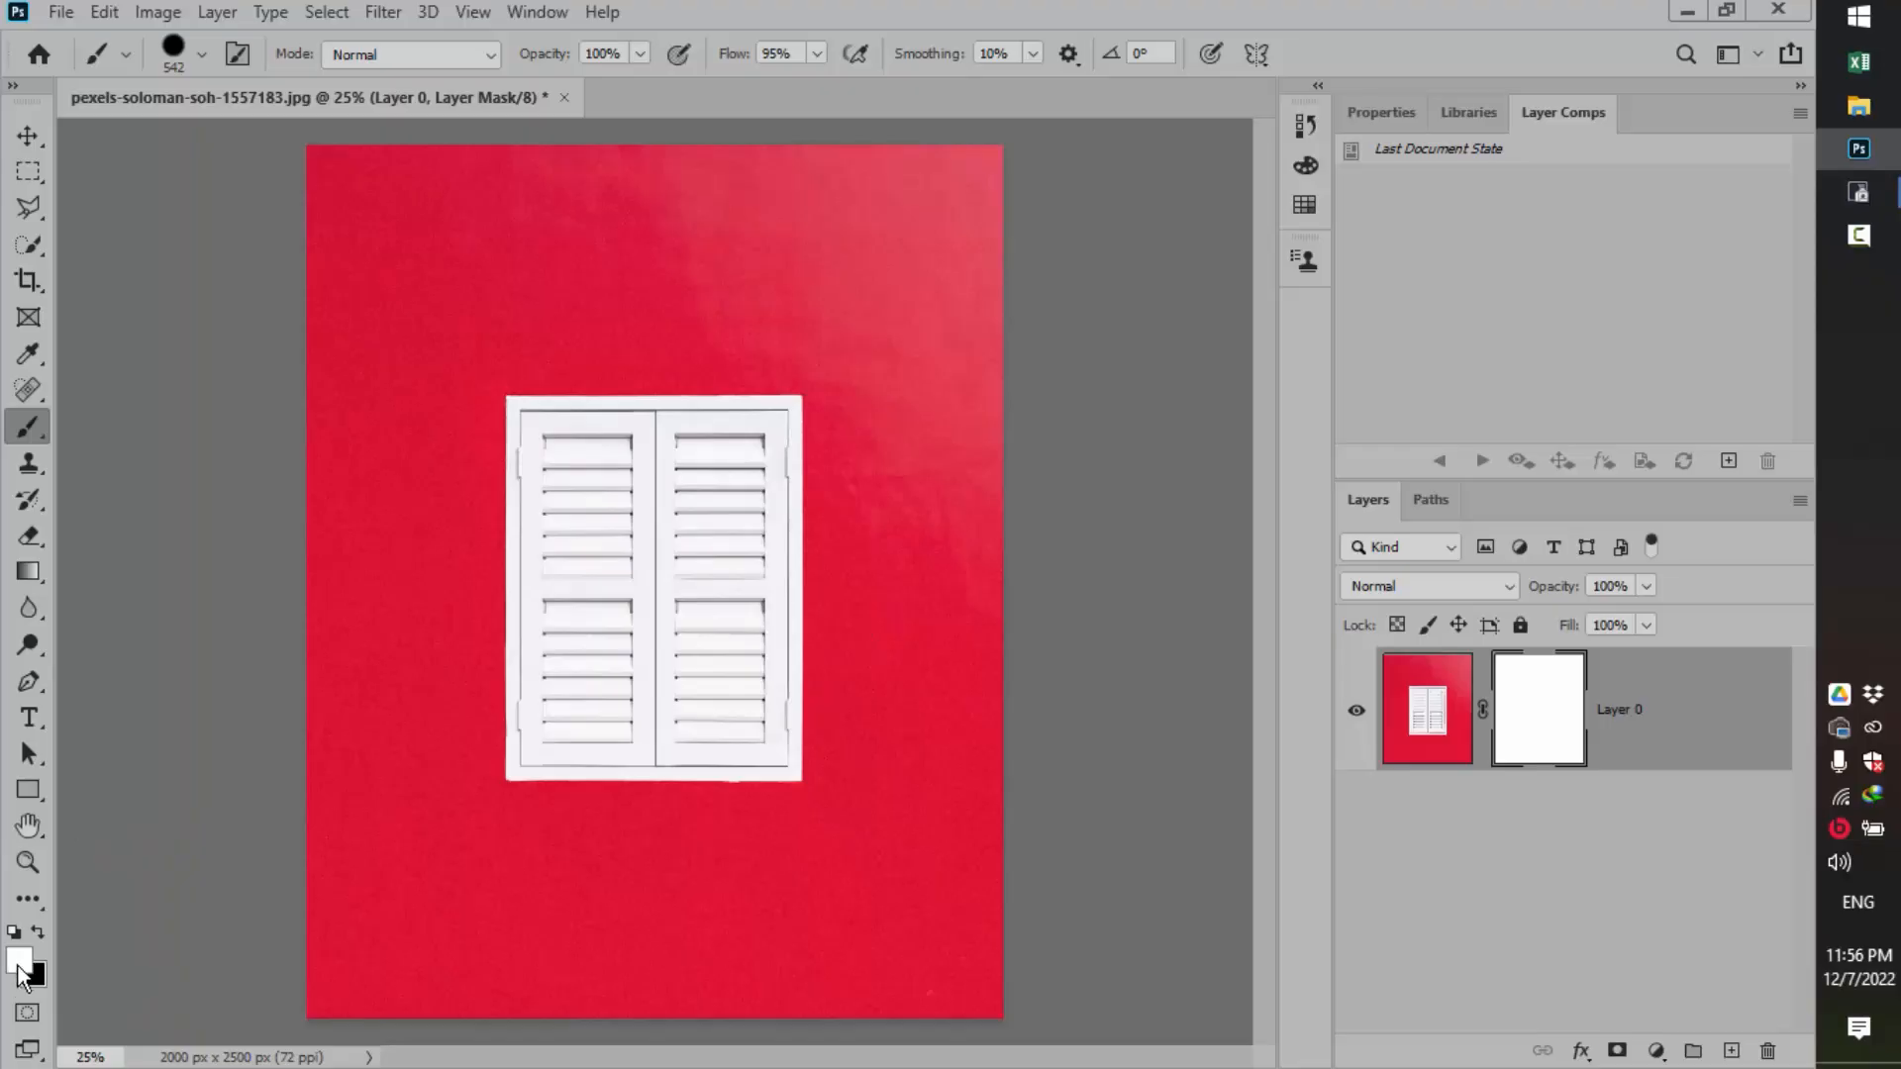
# Turn off Only Web Colors and choose red ff0000 as the foreground color for the brush.
pyautogui.click(19, 966)
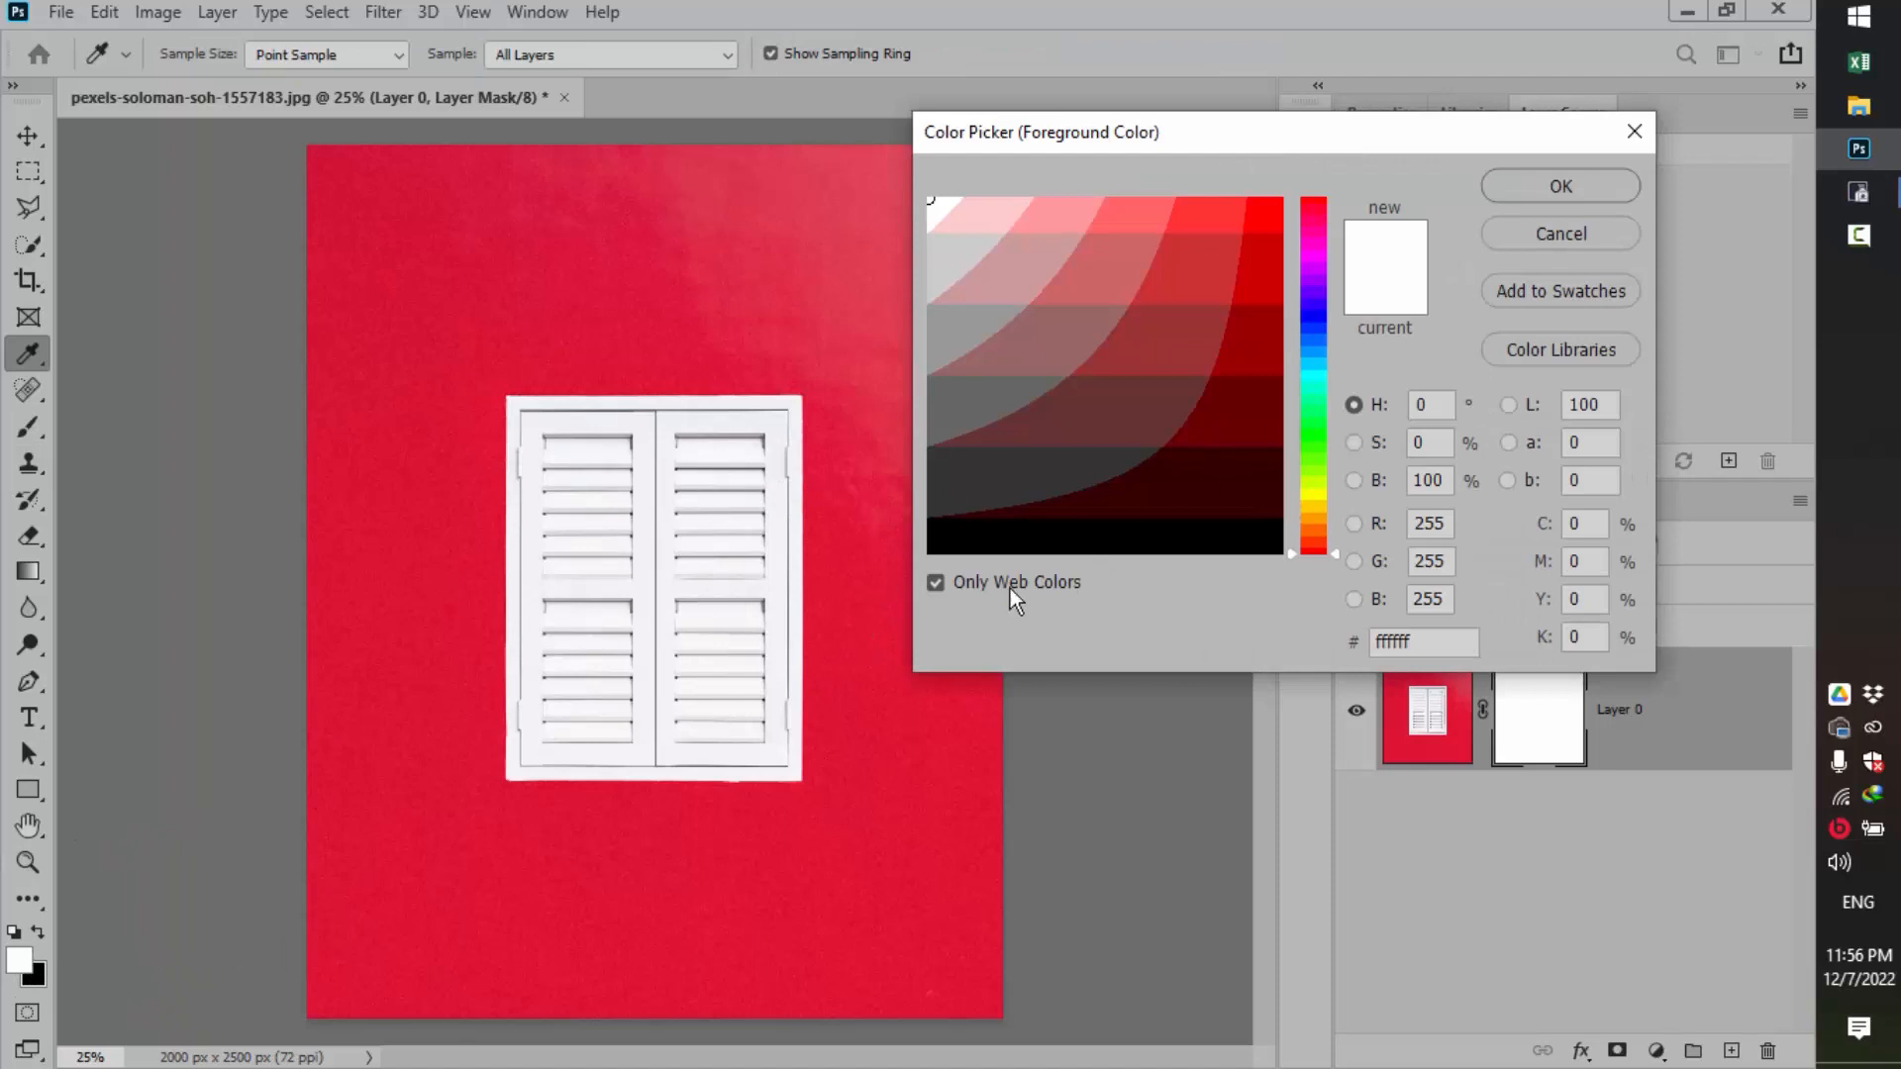
pyautogui.click(1002, 592)
pyautogui.click(1281, 199)
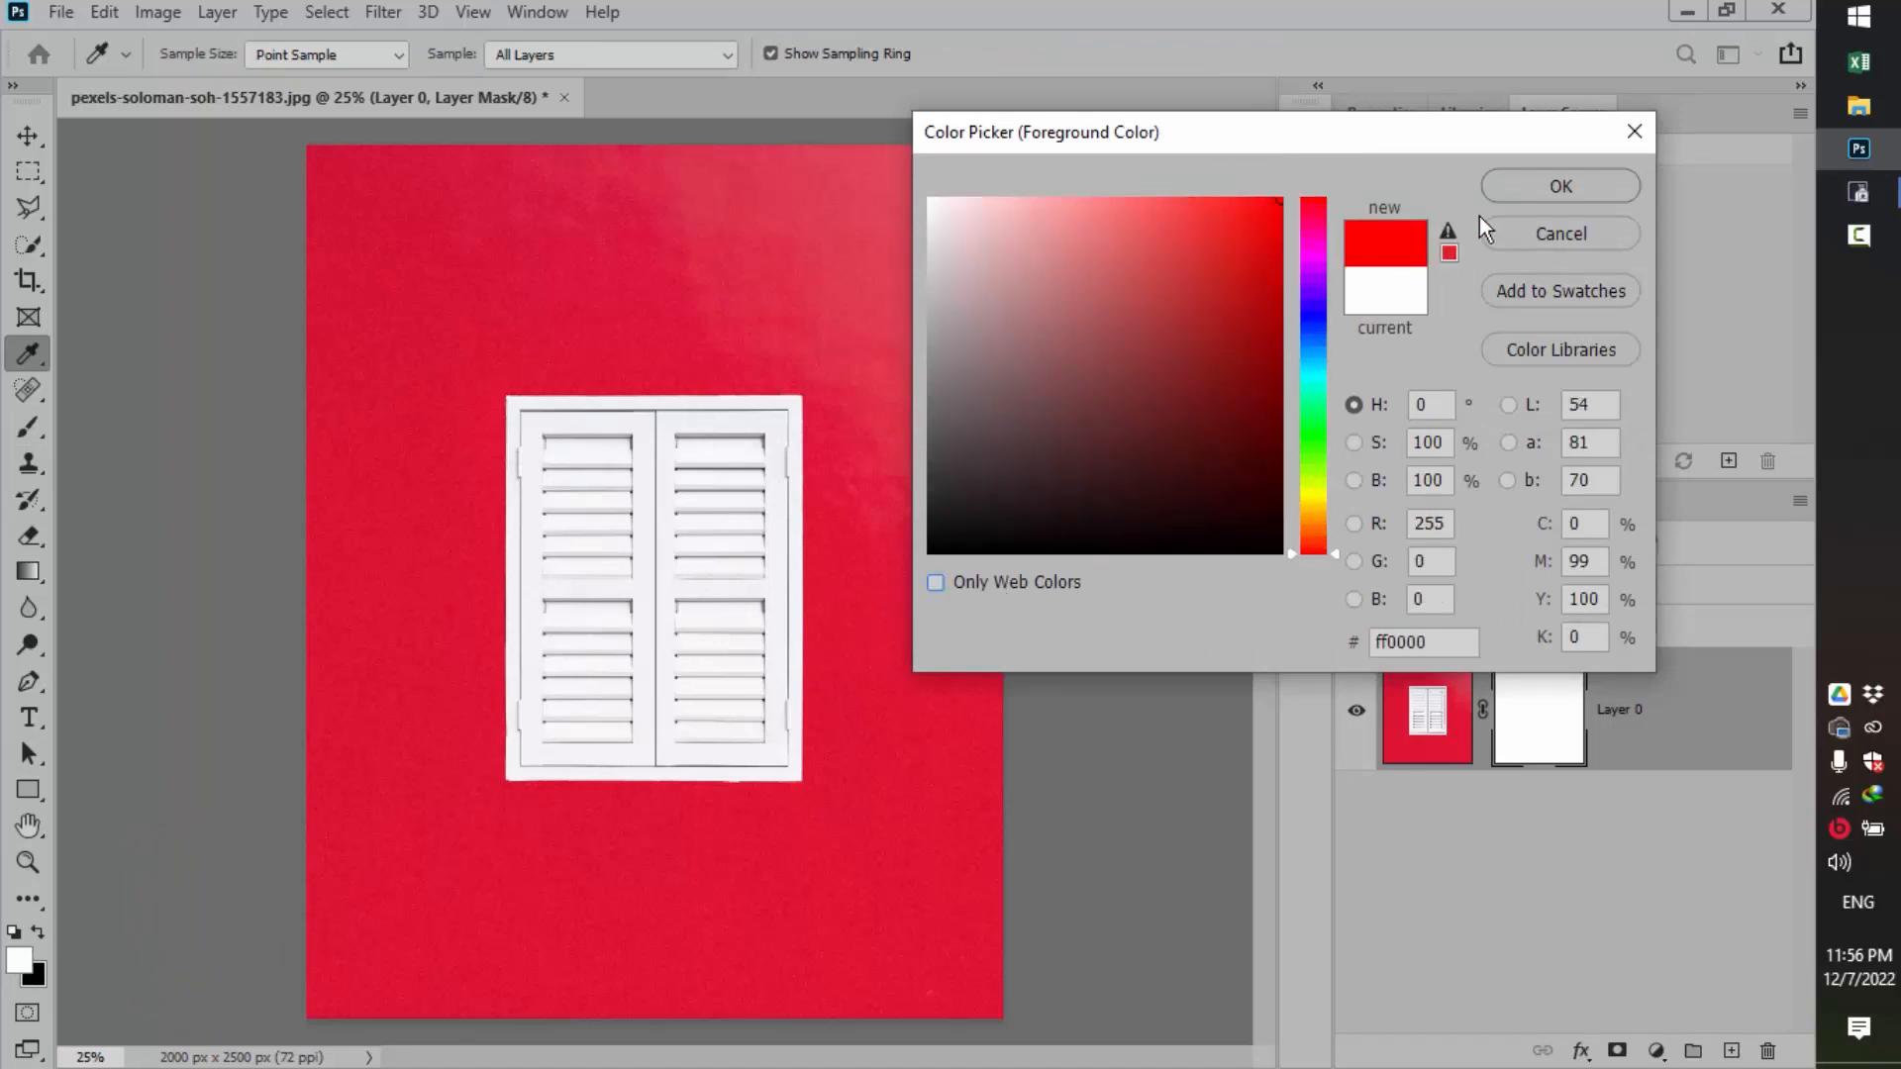
pyautogui.click(1560, 188)
pyautogui.press('b')
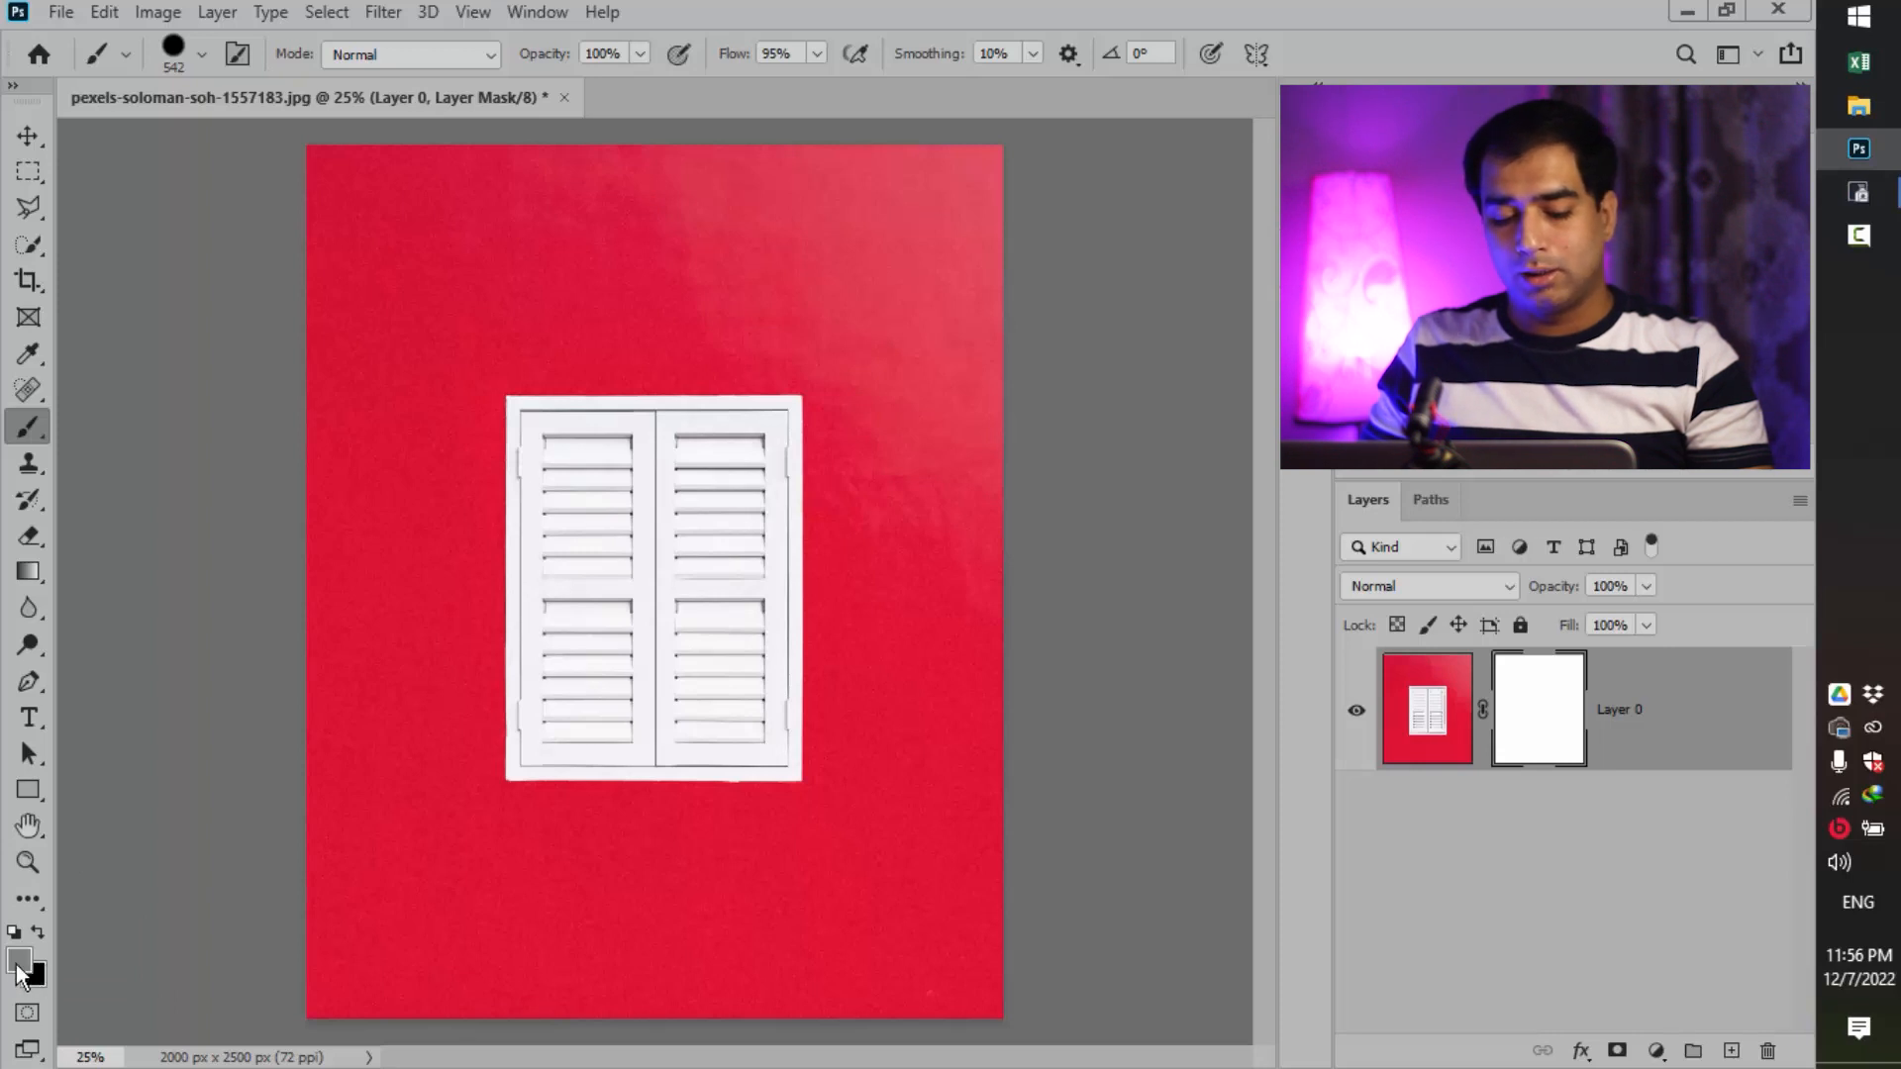
# Choose the darker green 12ac02 as the foreground color for the brush.
pyautogui.click(19, 959)
pyautogui.click(1315, 441)
pyautogui.moveTo(1239, 339); pyautogui.dragTo(1301, 209)
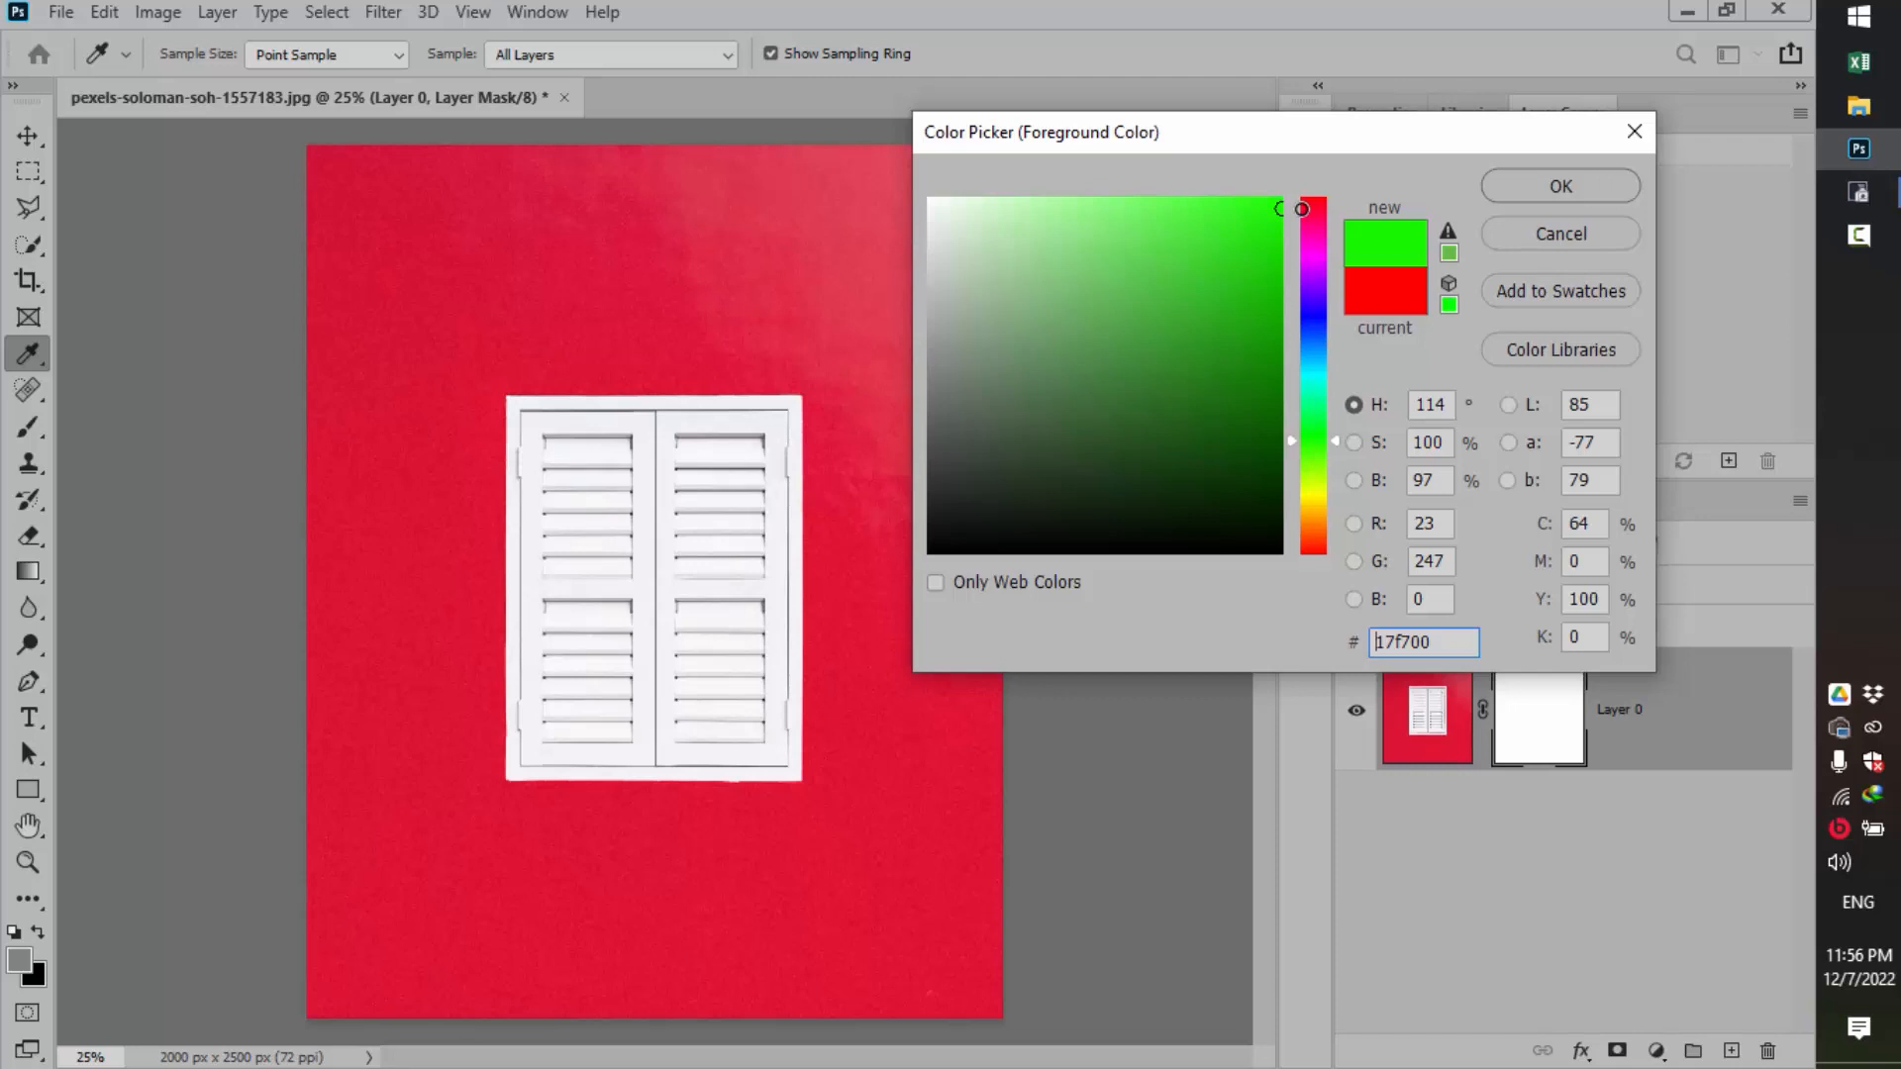
pyautogui.moveTo(1222, 323); pyautogui.dragTo(1279, 313)
pyautogui.click(1553, 185)
pyautogui.press('b')
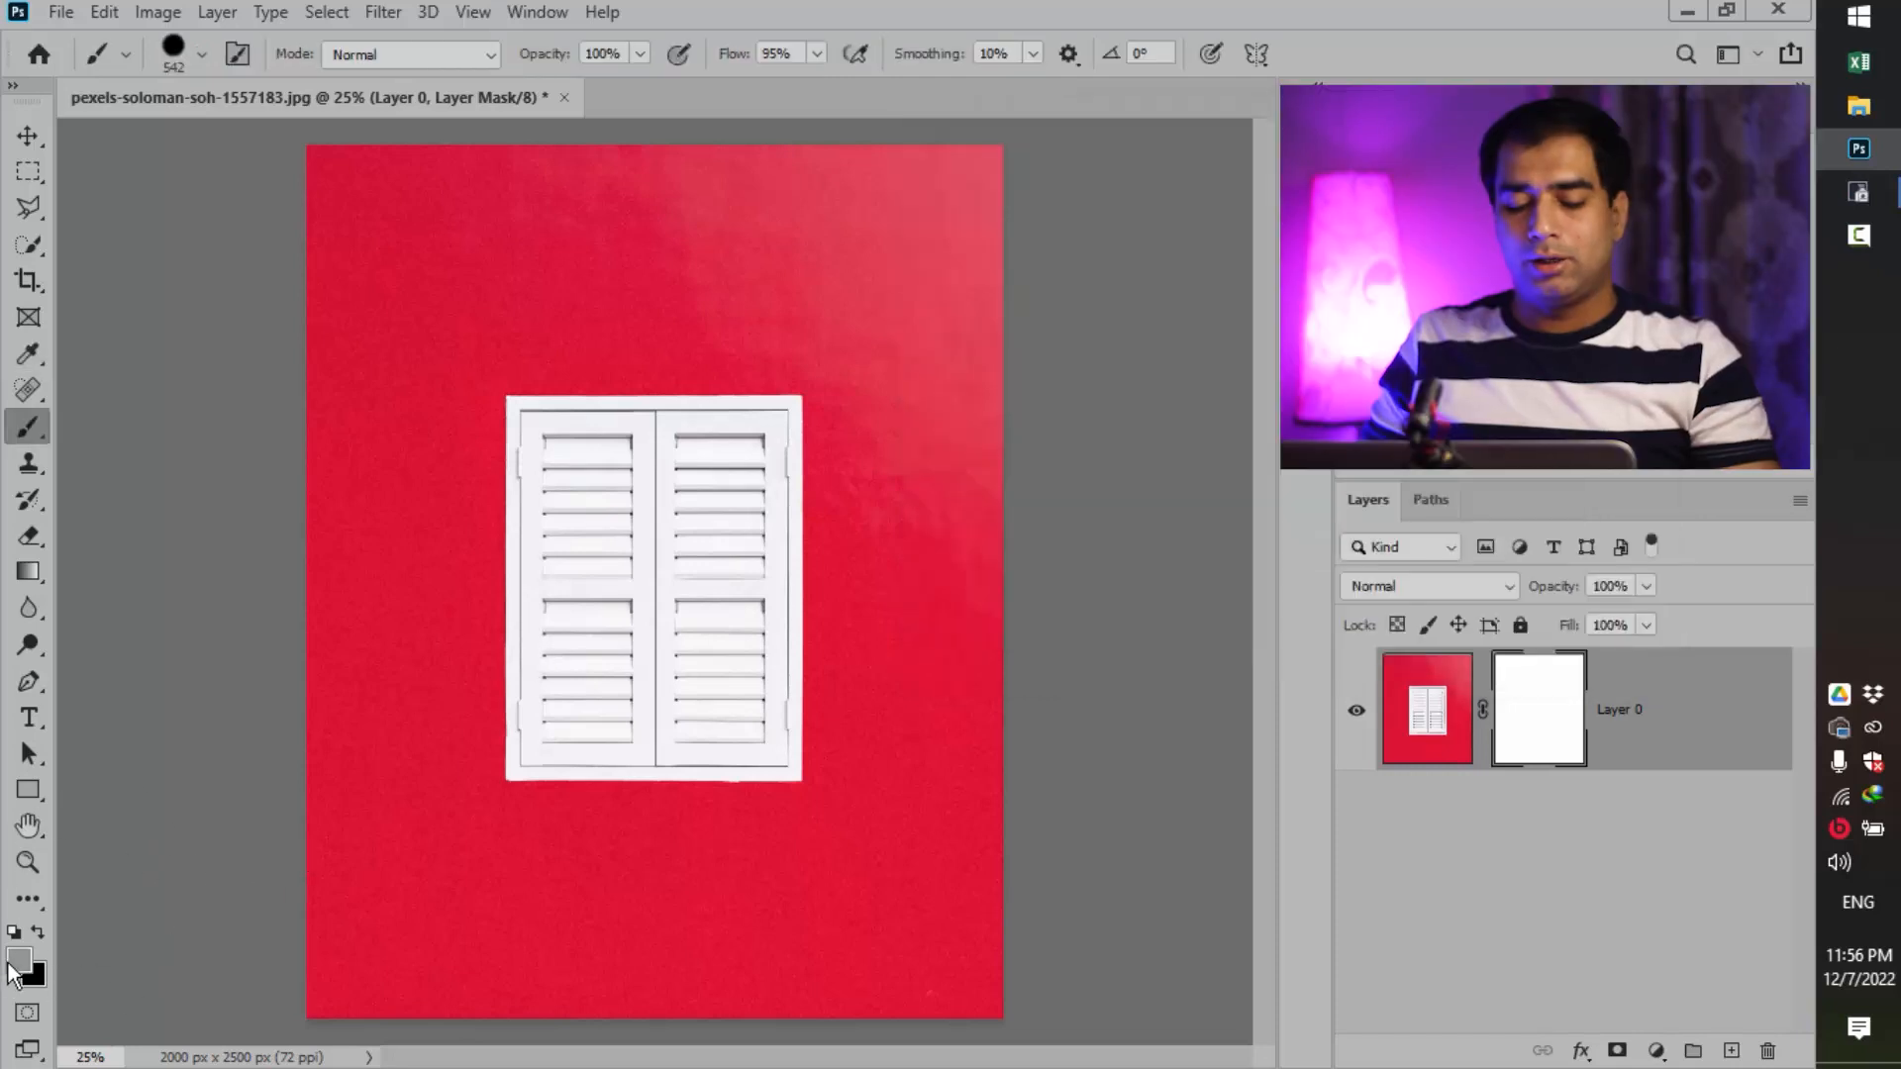
# Paint with the current foreground color on the mask across the window and most of the surrounding wall to make them semi-transparent.
pyautogui.moveTo(841, 412); pyautogui.dragTo(1049, 416)
pyautogui.moveTo(971, 523)
pyautogui.mouseDown()
pyautogui.moveTo(603, 615)
pyautogui.moveTo(1060, 551)
pyautogui.moveTo(882, 827)
pyautogui.moveTo(722, 765)
pyautogui.moveTo(544, 785)
pyautogui.moveTo(667, 573)
pyautogui.moveTo(466, 340)
pyautogui.moveTo(566, 384)
pyautogui.moveTo(841, 318)
pyautogui.moveTo(679, 340)
pyautogui.moveTo(614, 326)
pyautogui.mouseUp()
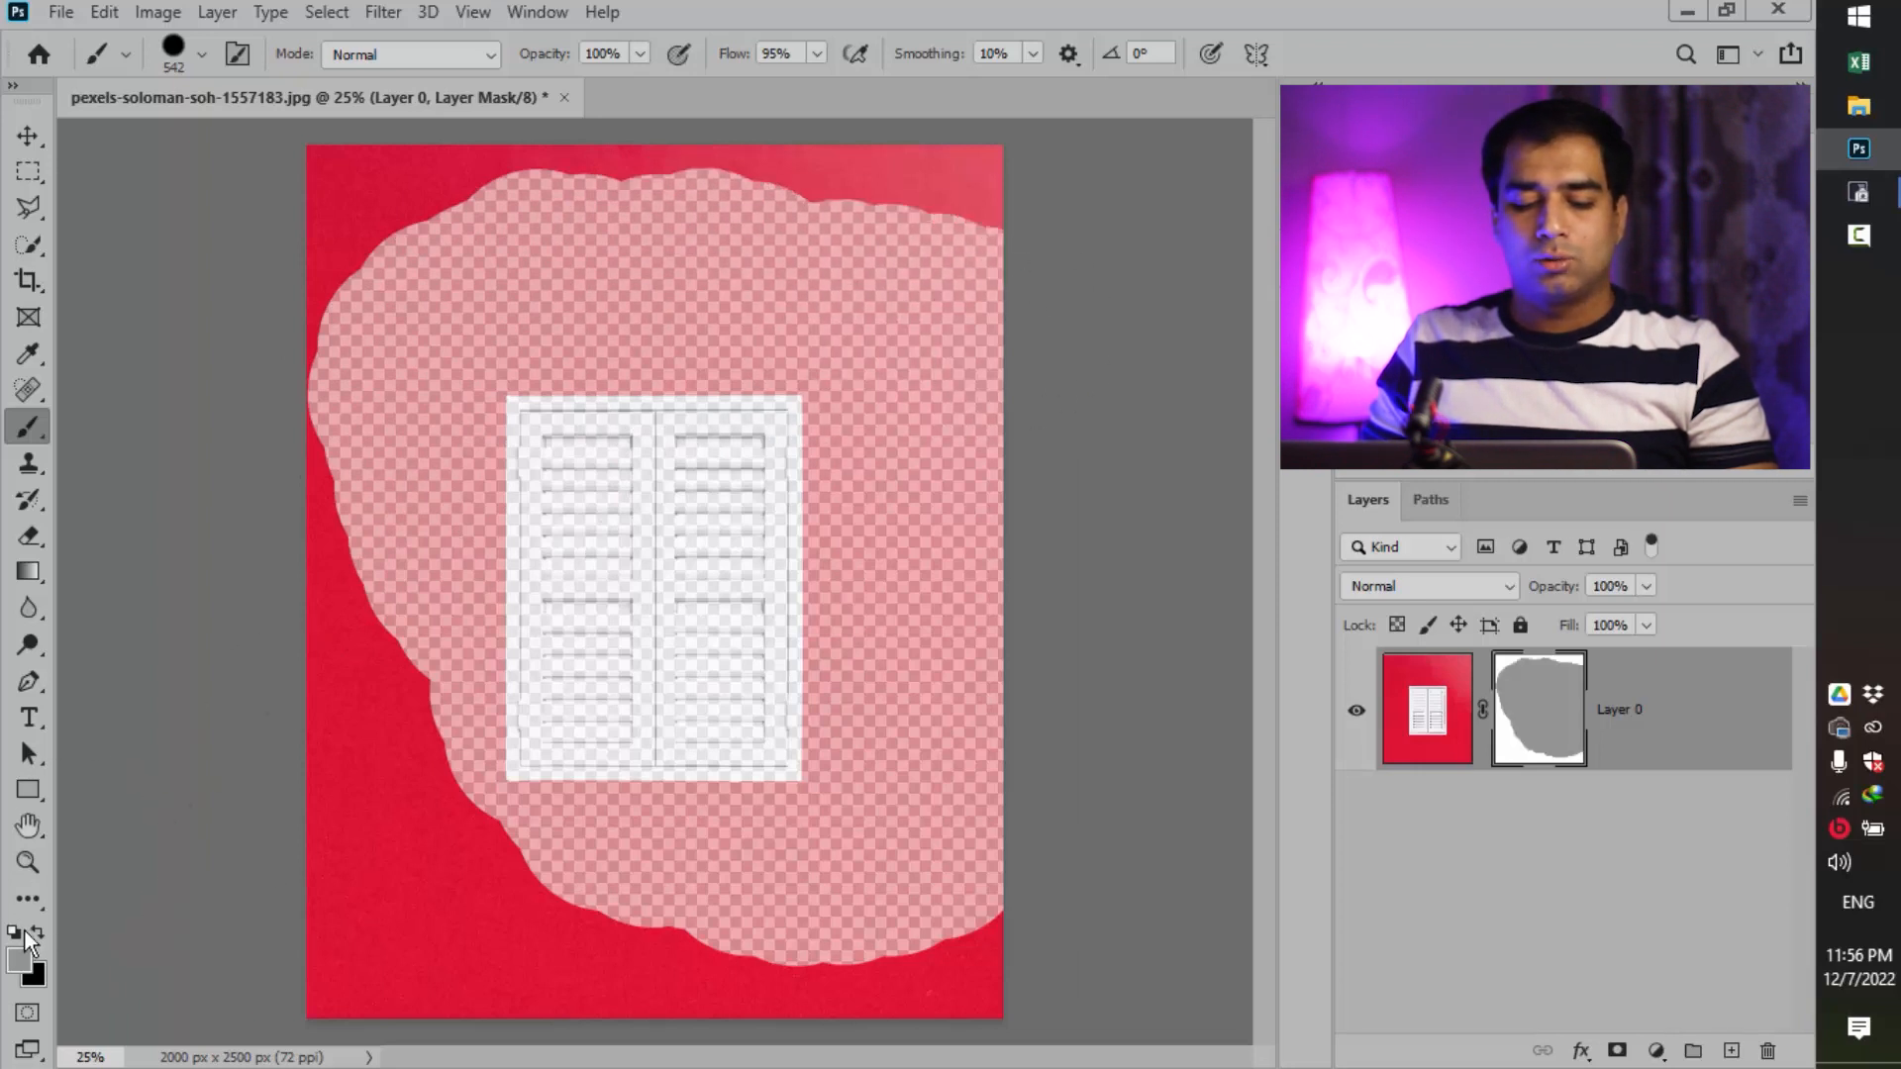
# Choose white ffffff, make it the background color and fill the entire layer mask with it.
pyautogui.click(19, 957)
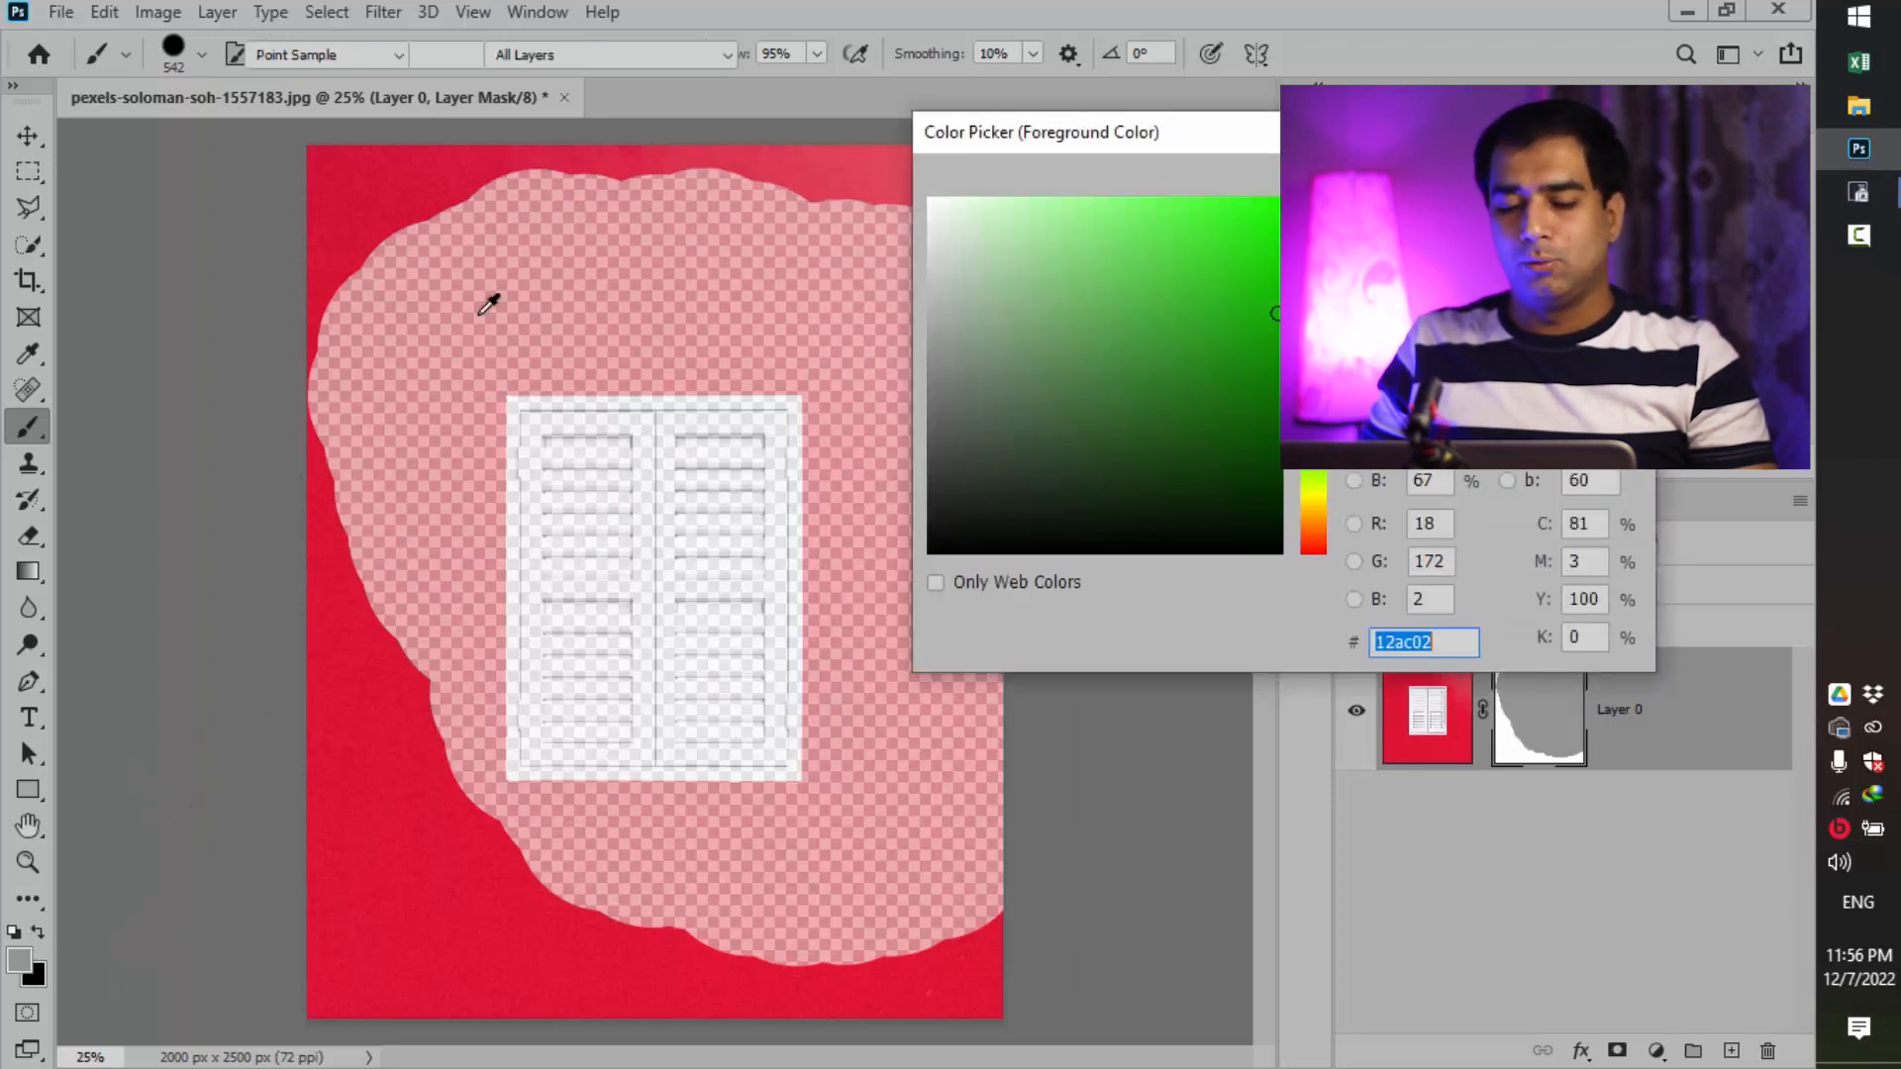
pyautogui.moveTo(1069, 505); pyautogui.dragTo(753, 136)
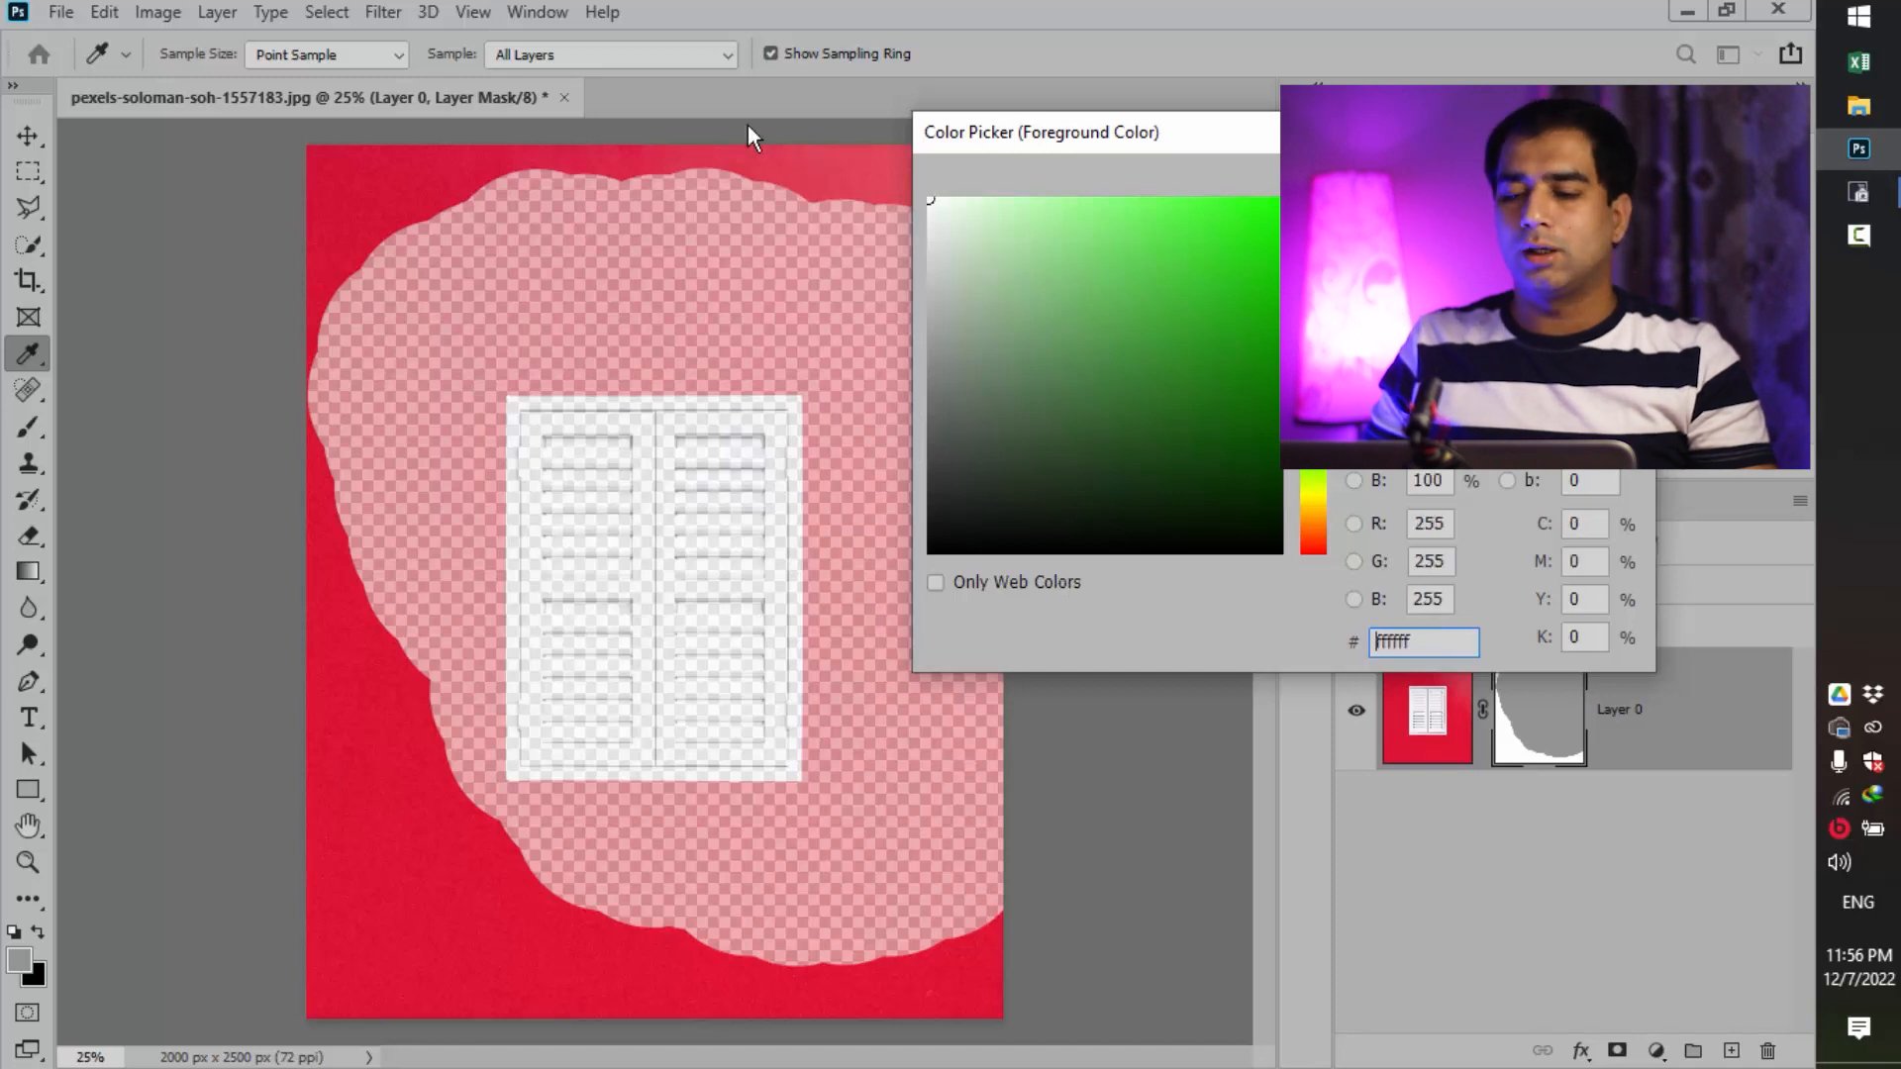
pyautogui.press('Return')
pyautogui.press('b')
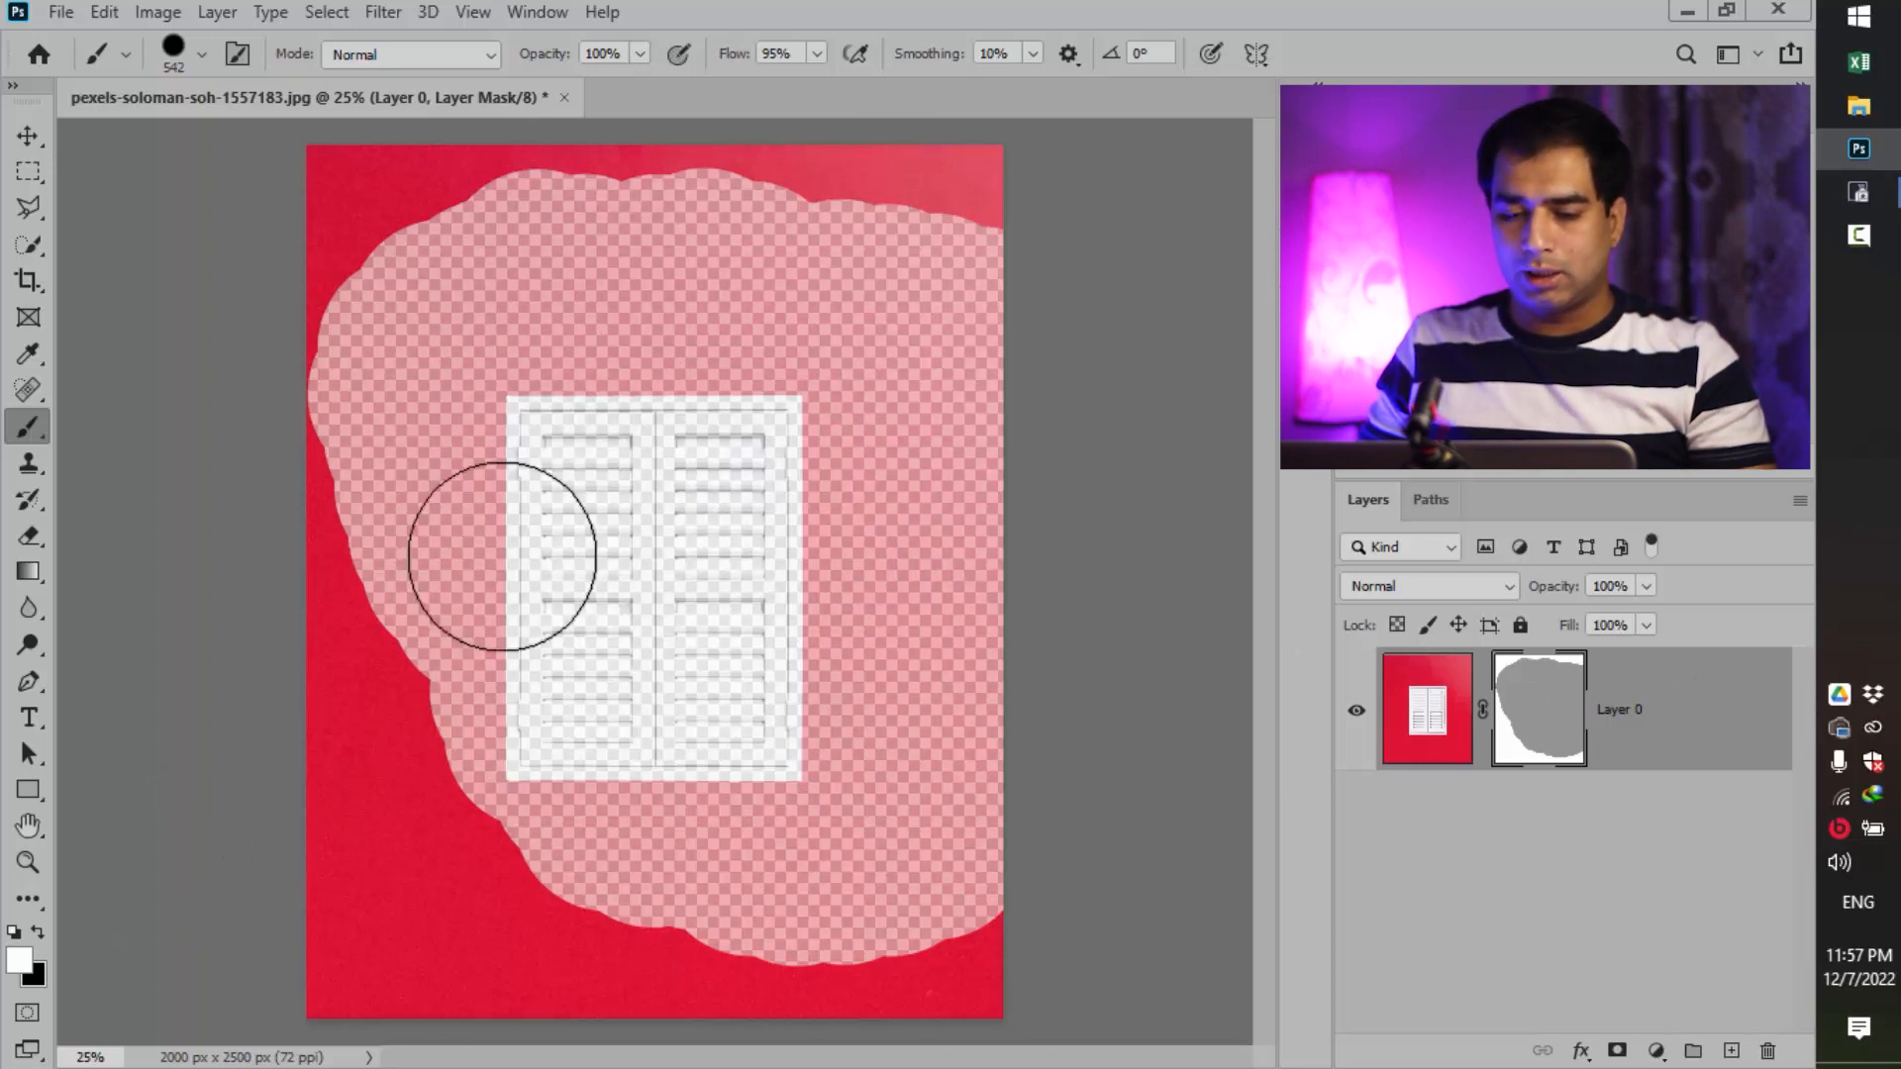
pyautogui.click(37, 931)
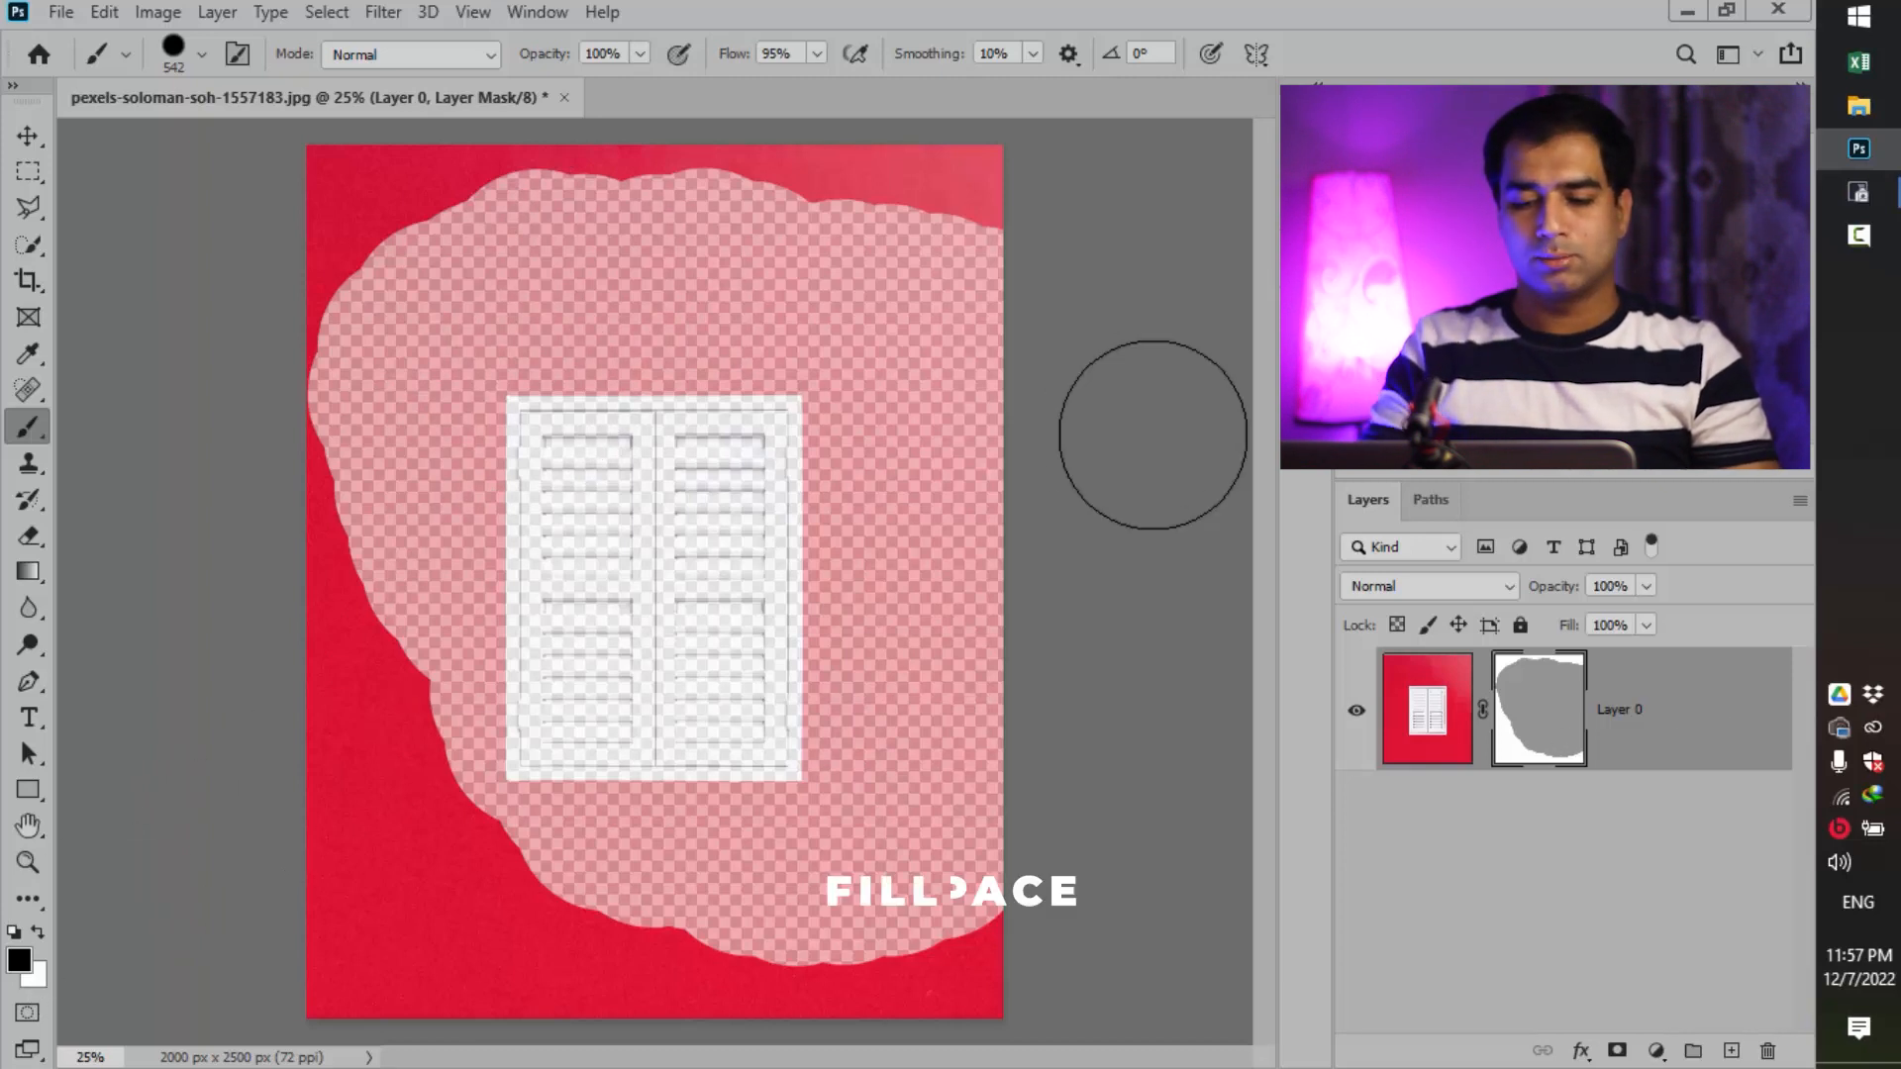
pyautogui.hotkey('ctrl', 'BackSpace')
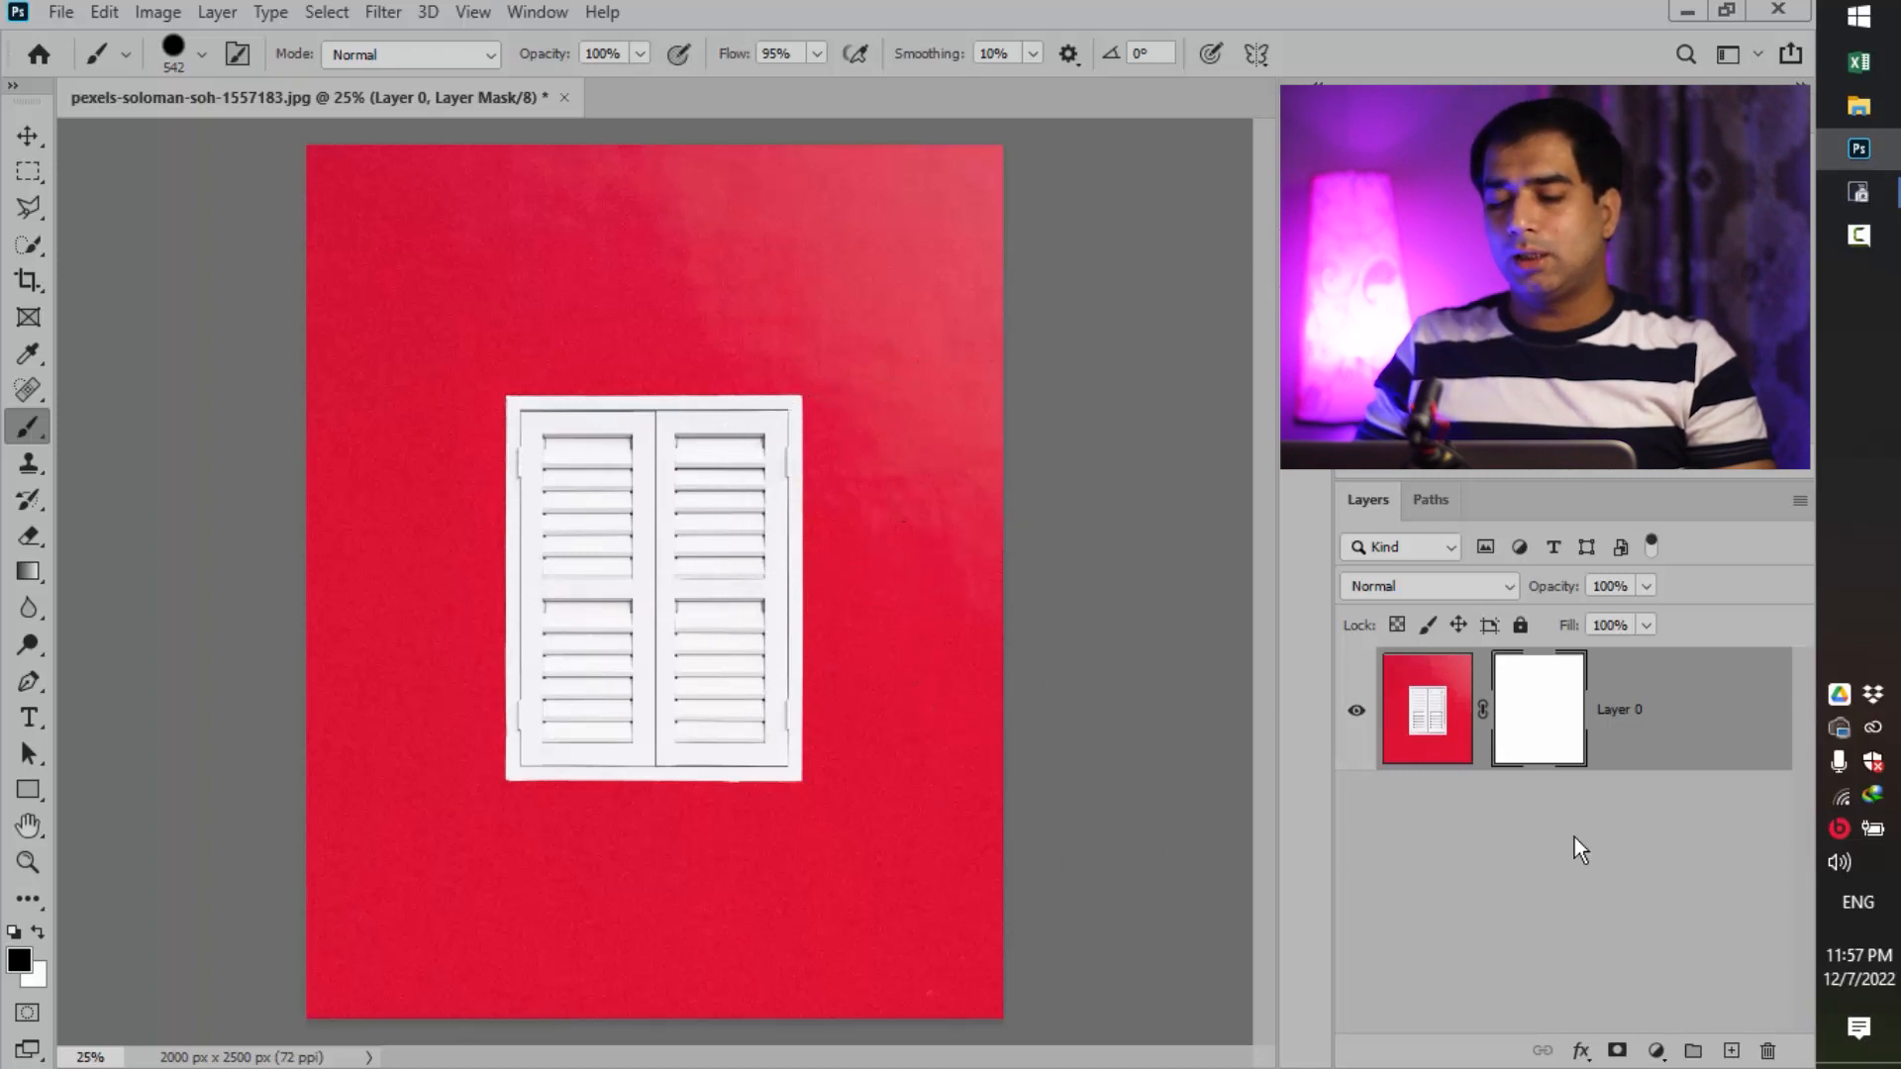
# Delete the layer mask from Layer 0.
pyautogui.rightClick(1545, 706)
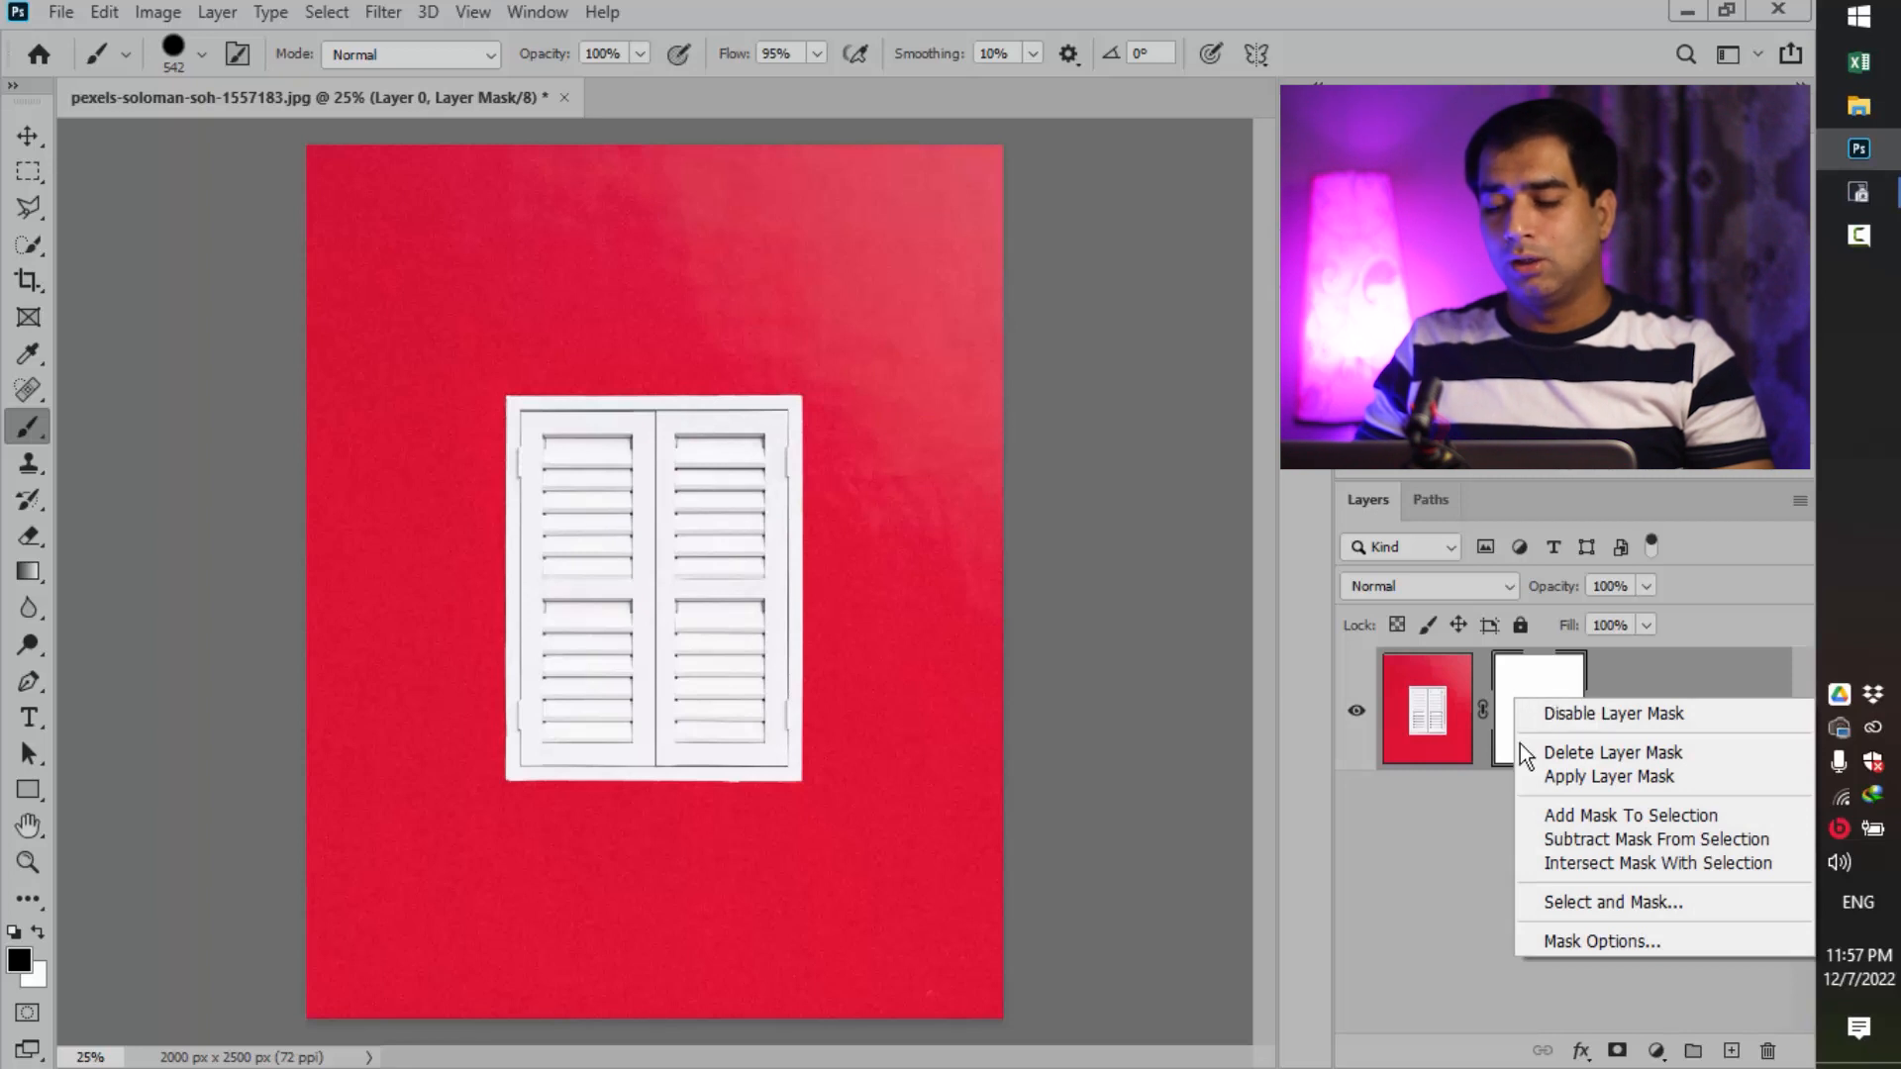
pyautogui.click(1680, 756)
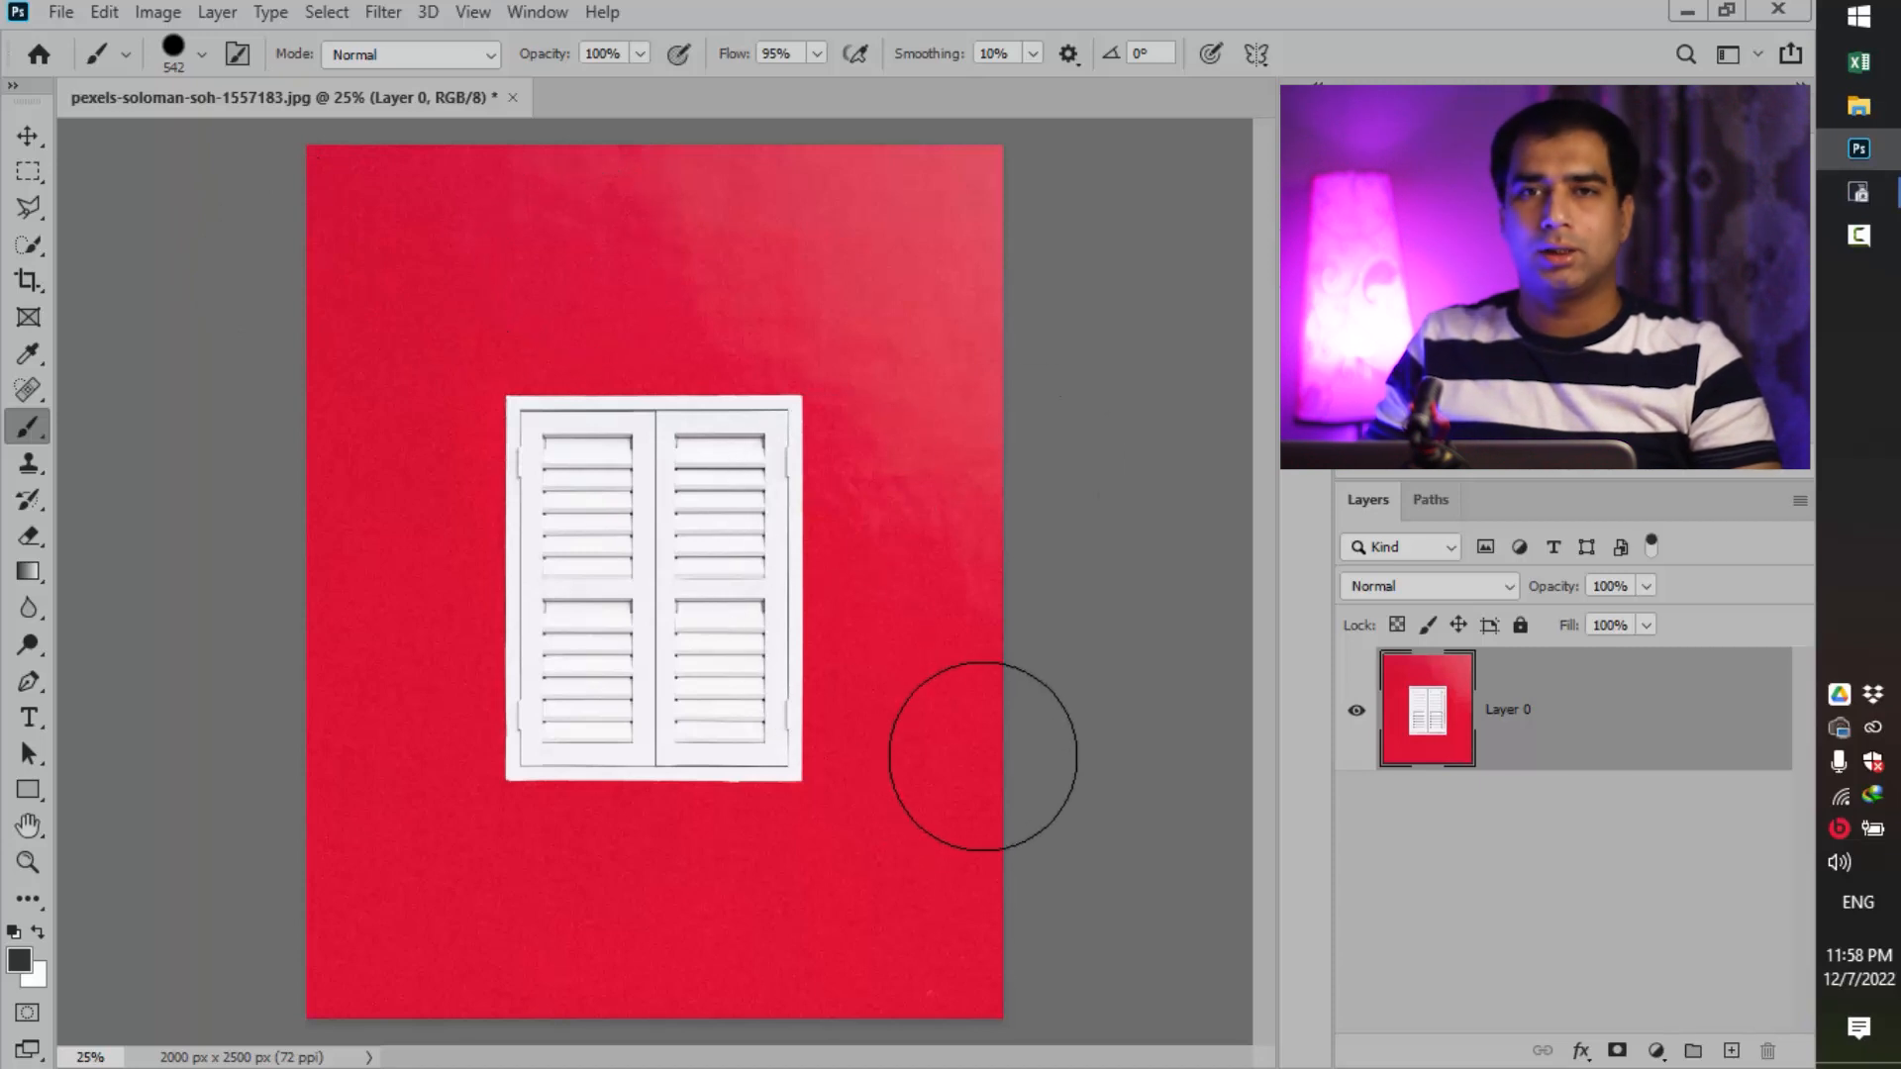
# Add a fresh layer mask to Layer 0 and undo it.
pyautogui.click(1618, 1051)
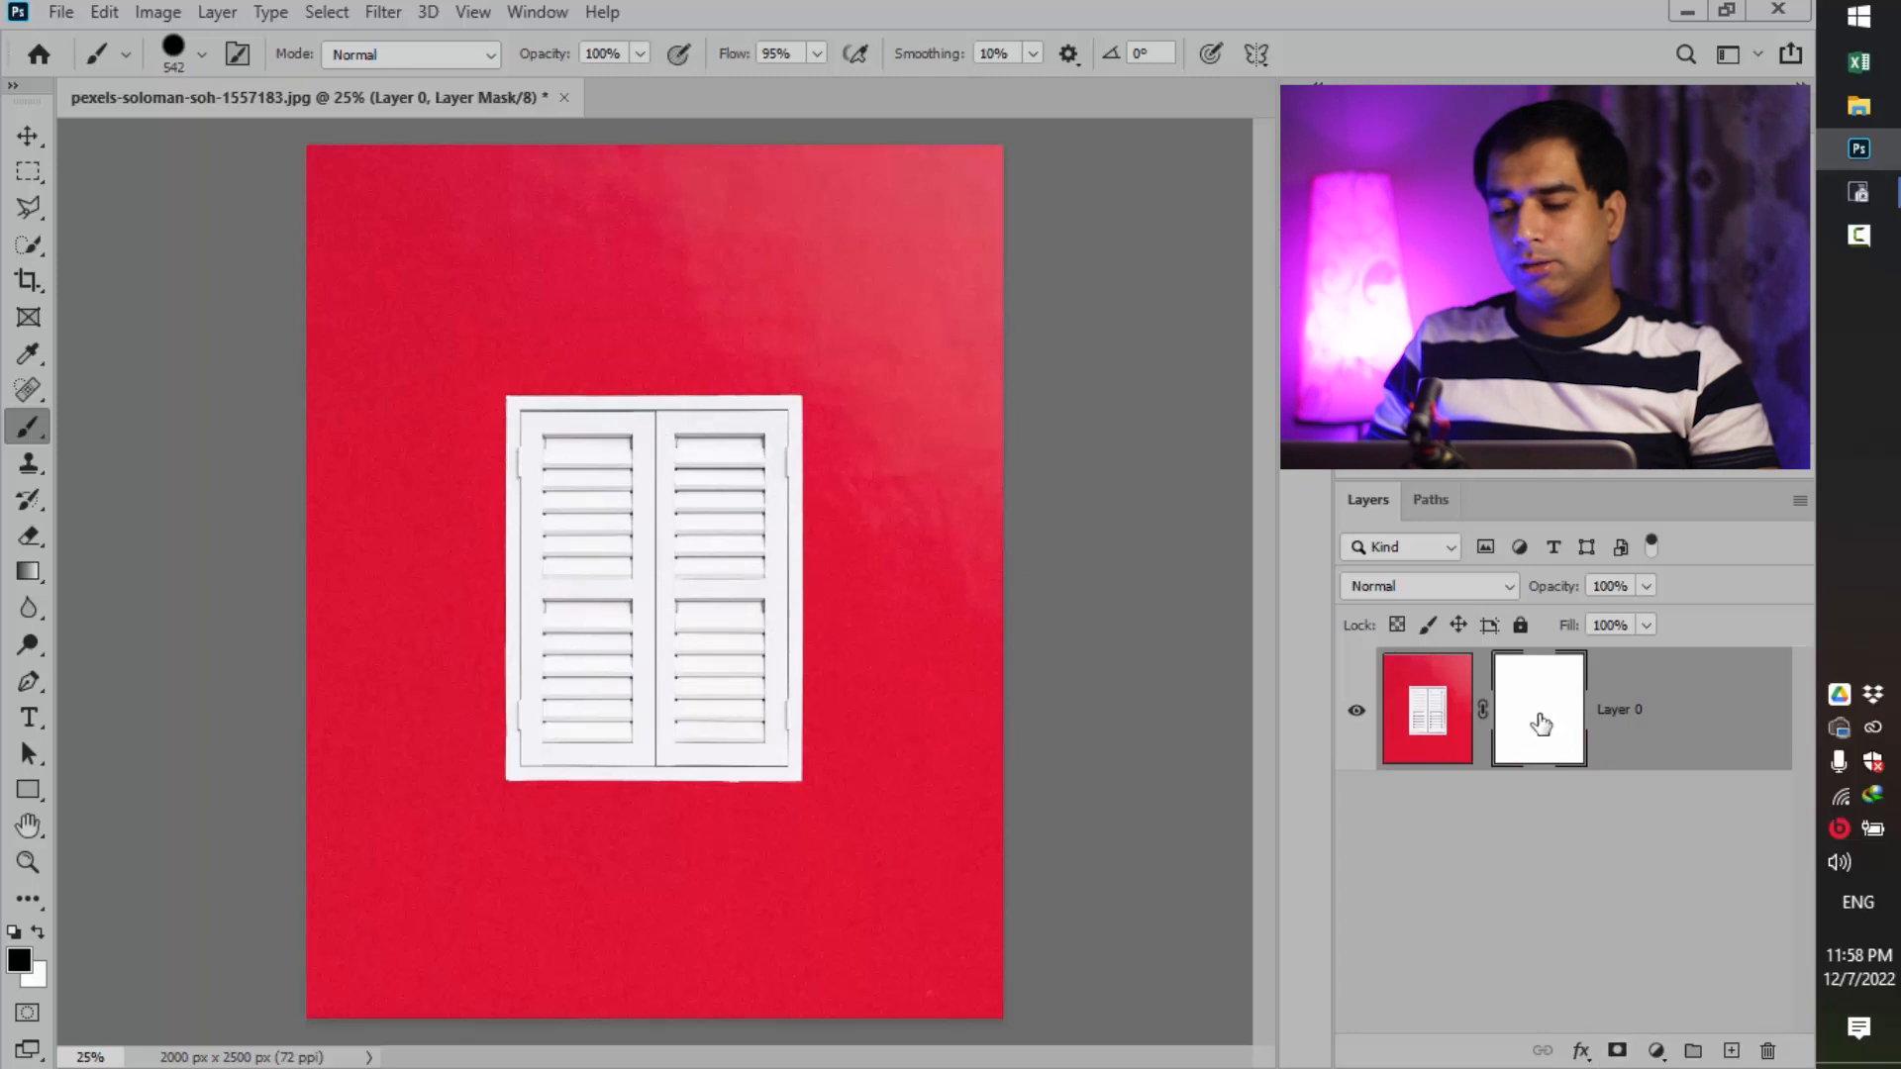
pyautogui.hotkey('ctrl', 'z')
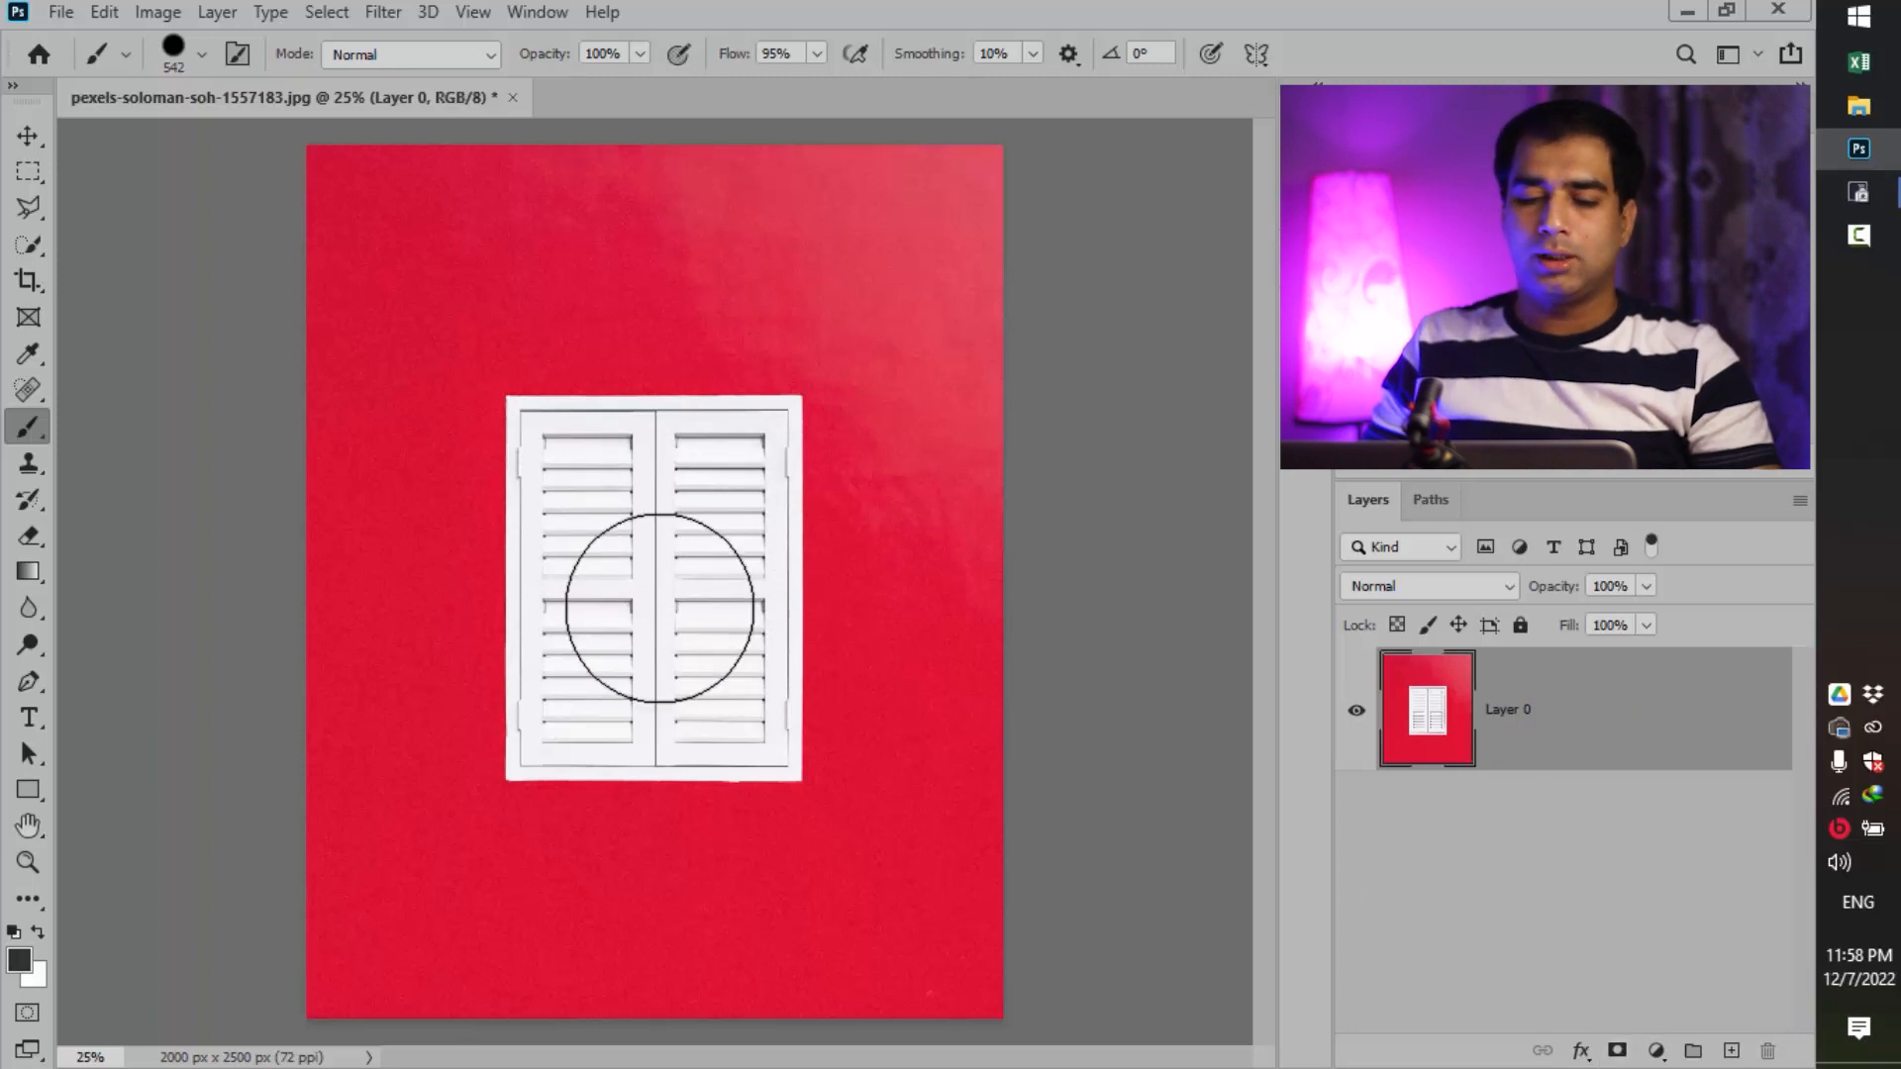
# Select the white window with the Rectangular Marquee along the outer edges of its frame.
pyautogui.press('z')
pyautogui.moveTo(579, 574); pyautogui.dragTo(693, 465)
pyautogui.press('m')
pyautogui.moveTo(366, 183); pyautogui.dragTo(957, 953)
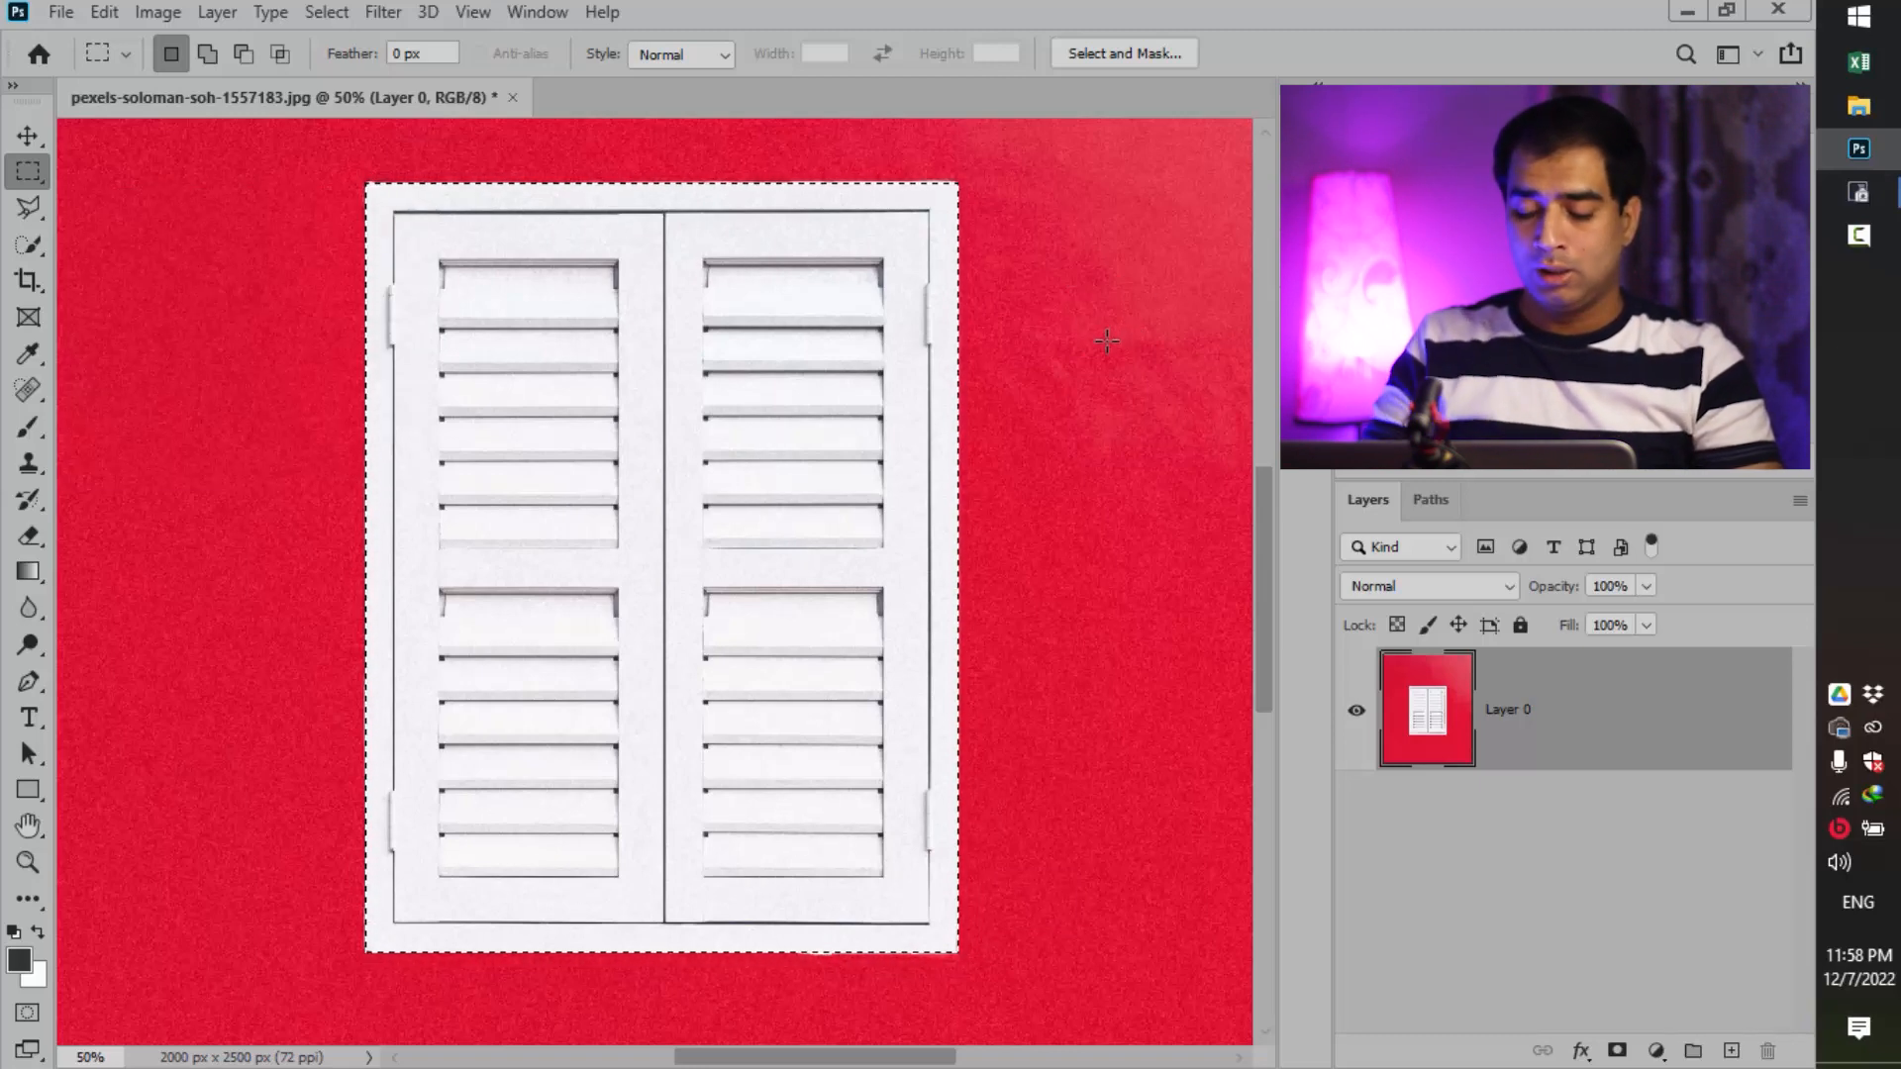
pyautogui.hotkey('ctrl', '0')
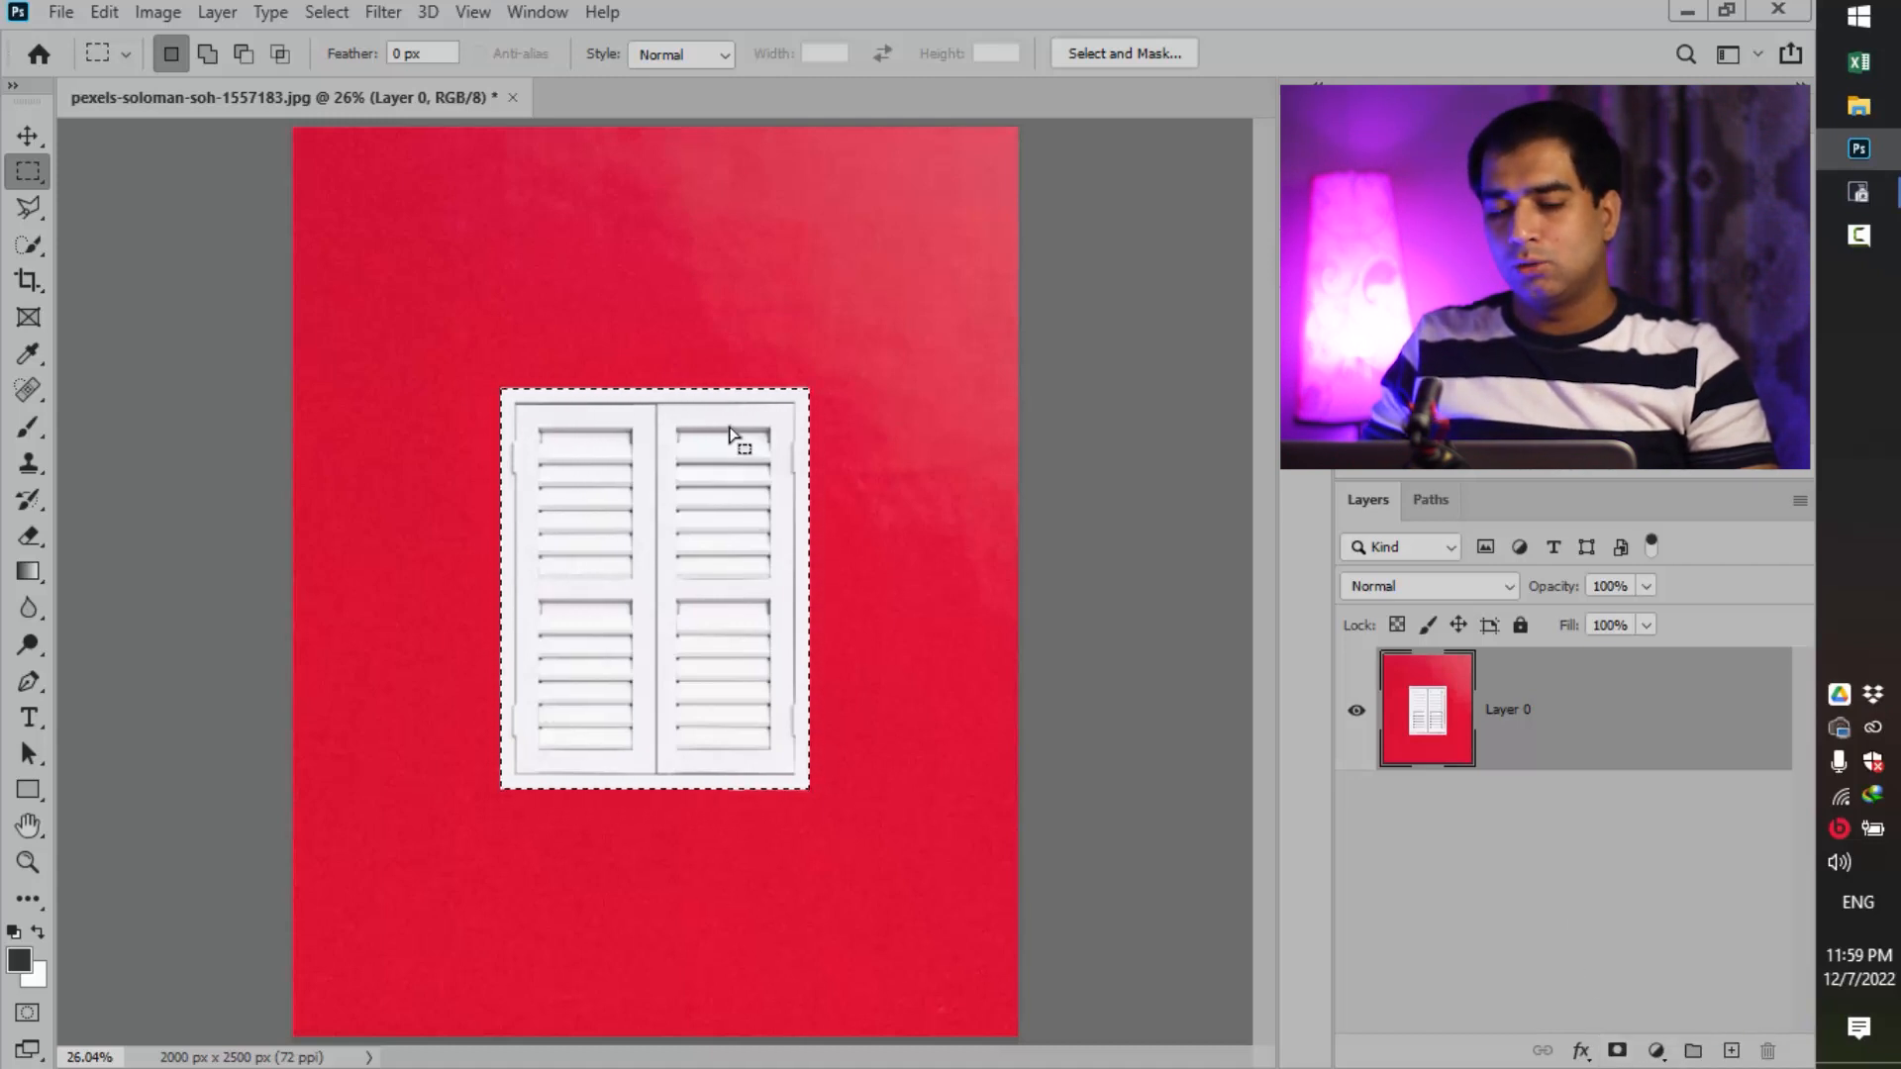
# Add a layer mask to Layer 0 from the window selection.
pyautogui.click(1617, 1051)
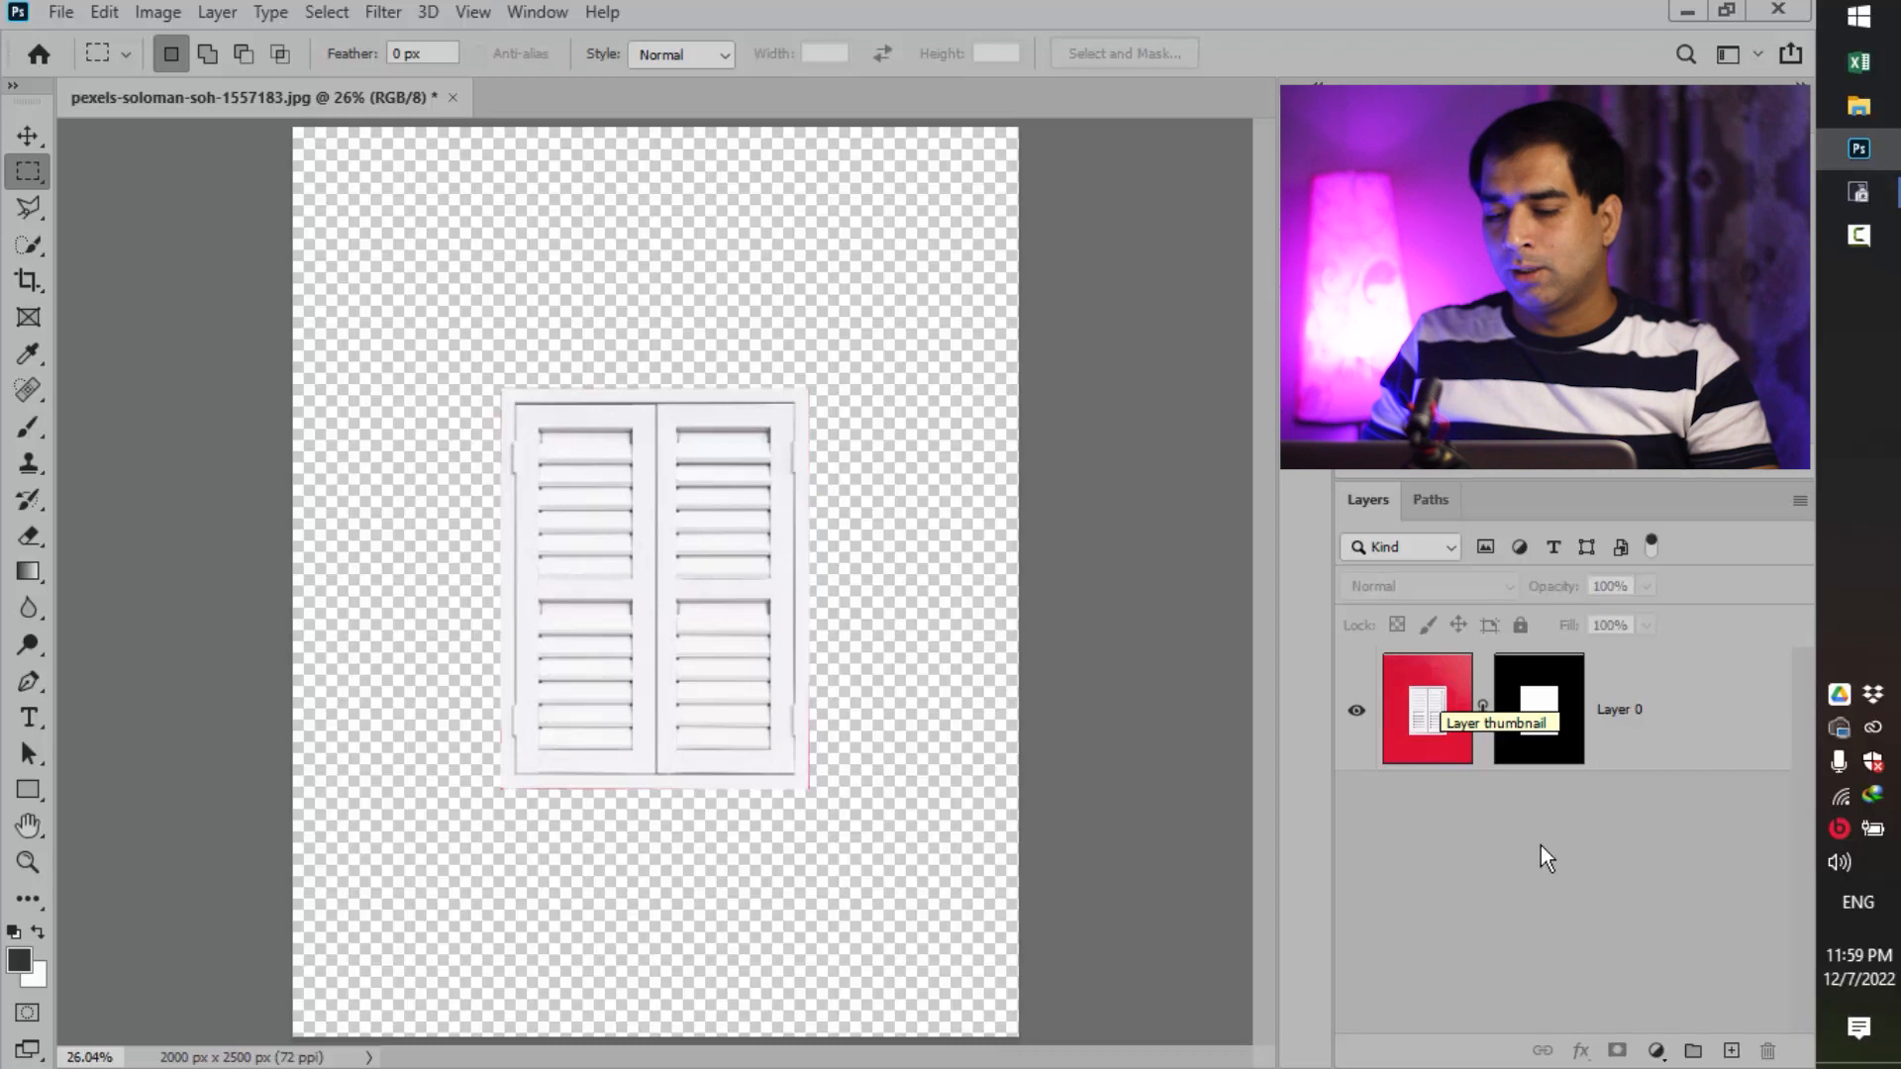
# Add a Solid Color fill layer in web-safe yellow ffff00 and move it beneath Layer 0.
pyautogui.click(1655, 1050)
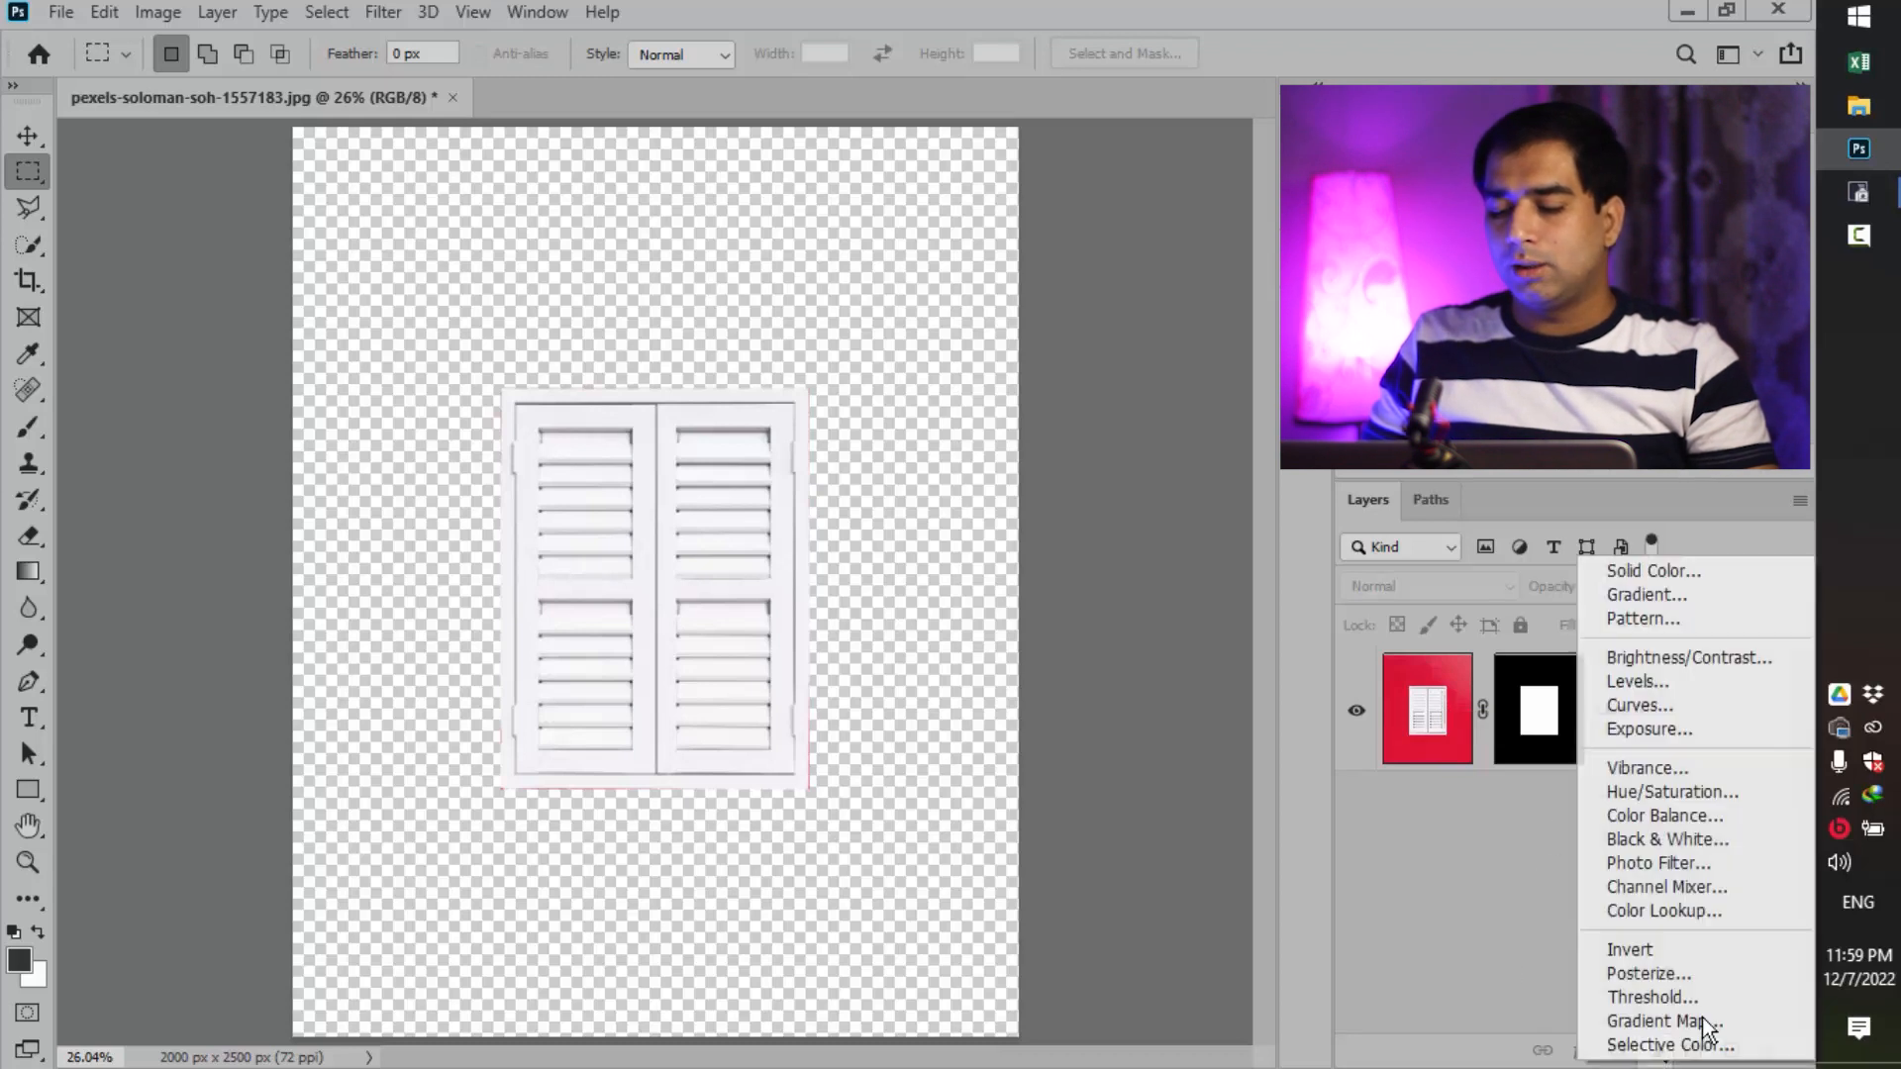
pyautogui.click(1657, 574)
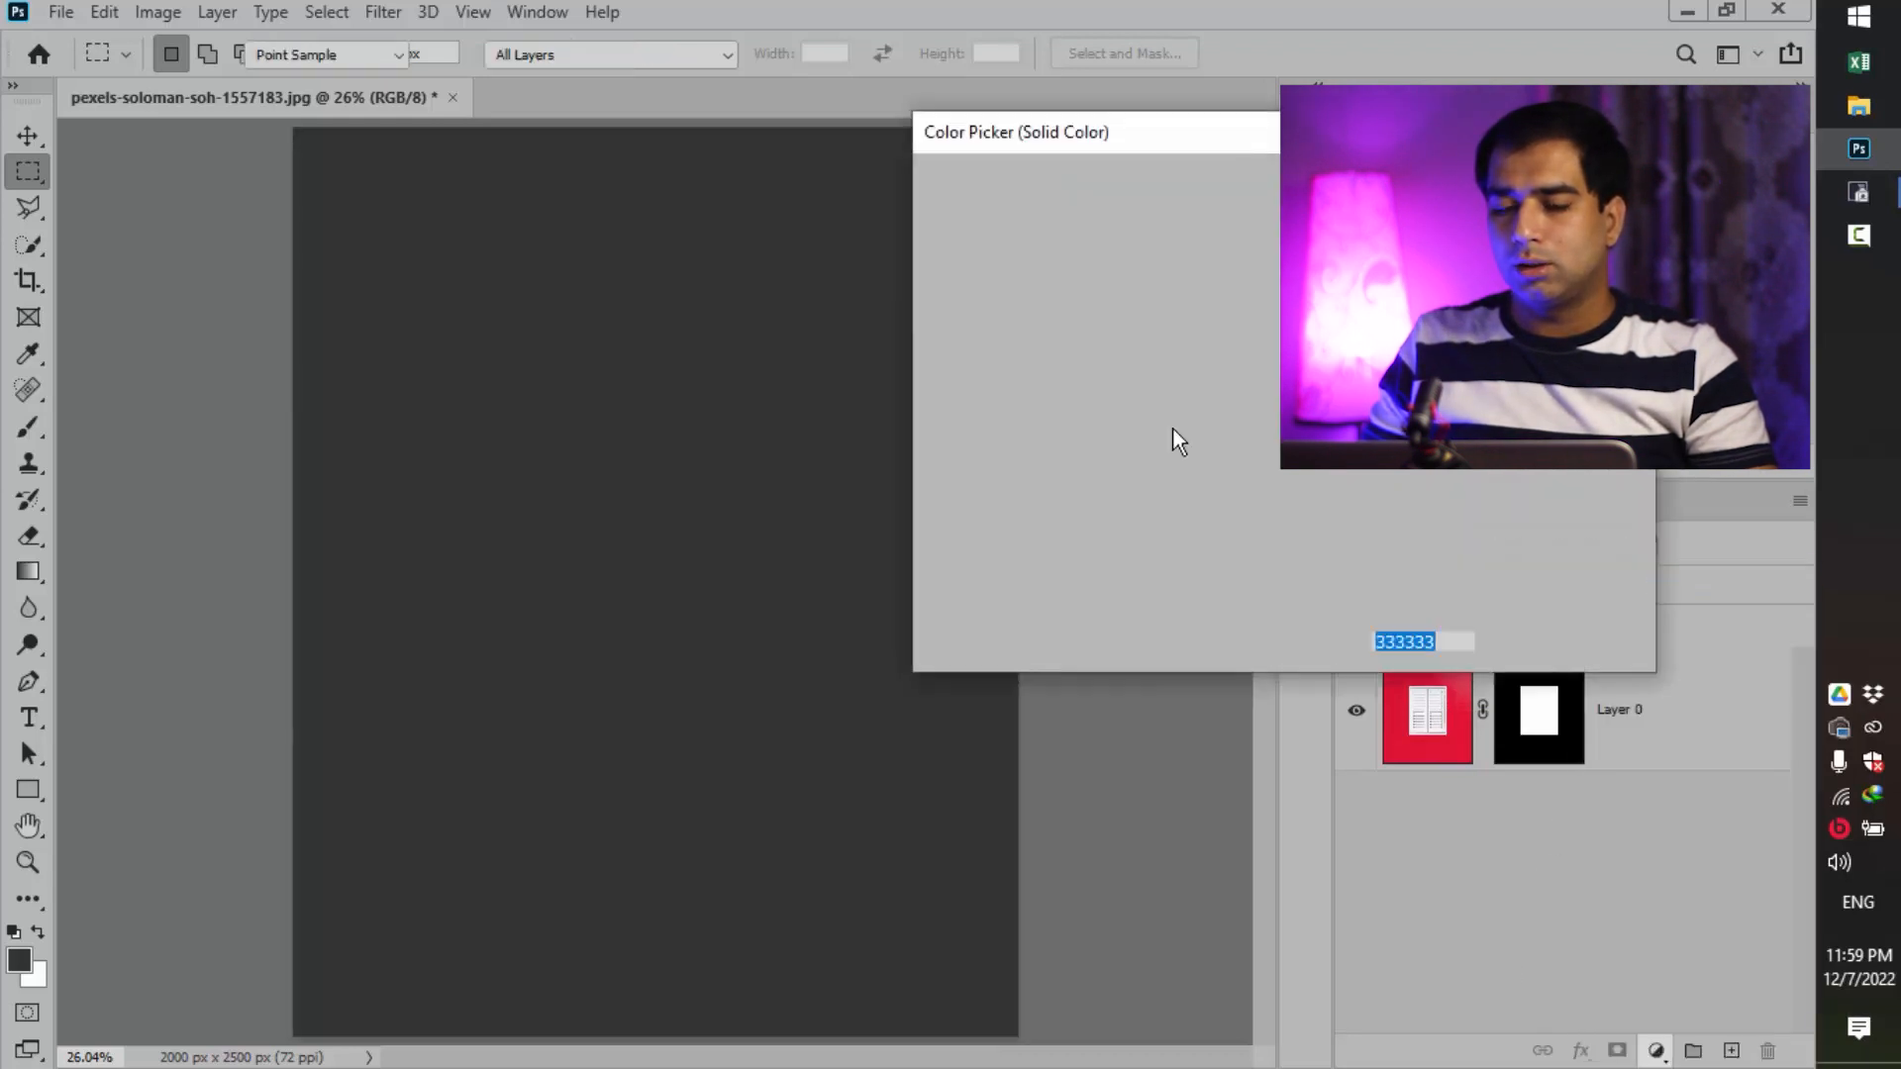
pyautogui.write('6d1919')
pyautogui.click(1305, 494)
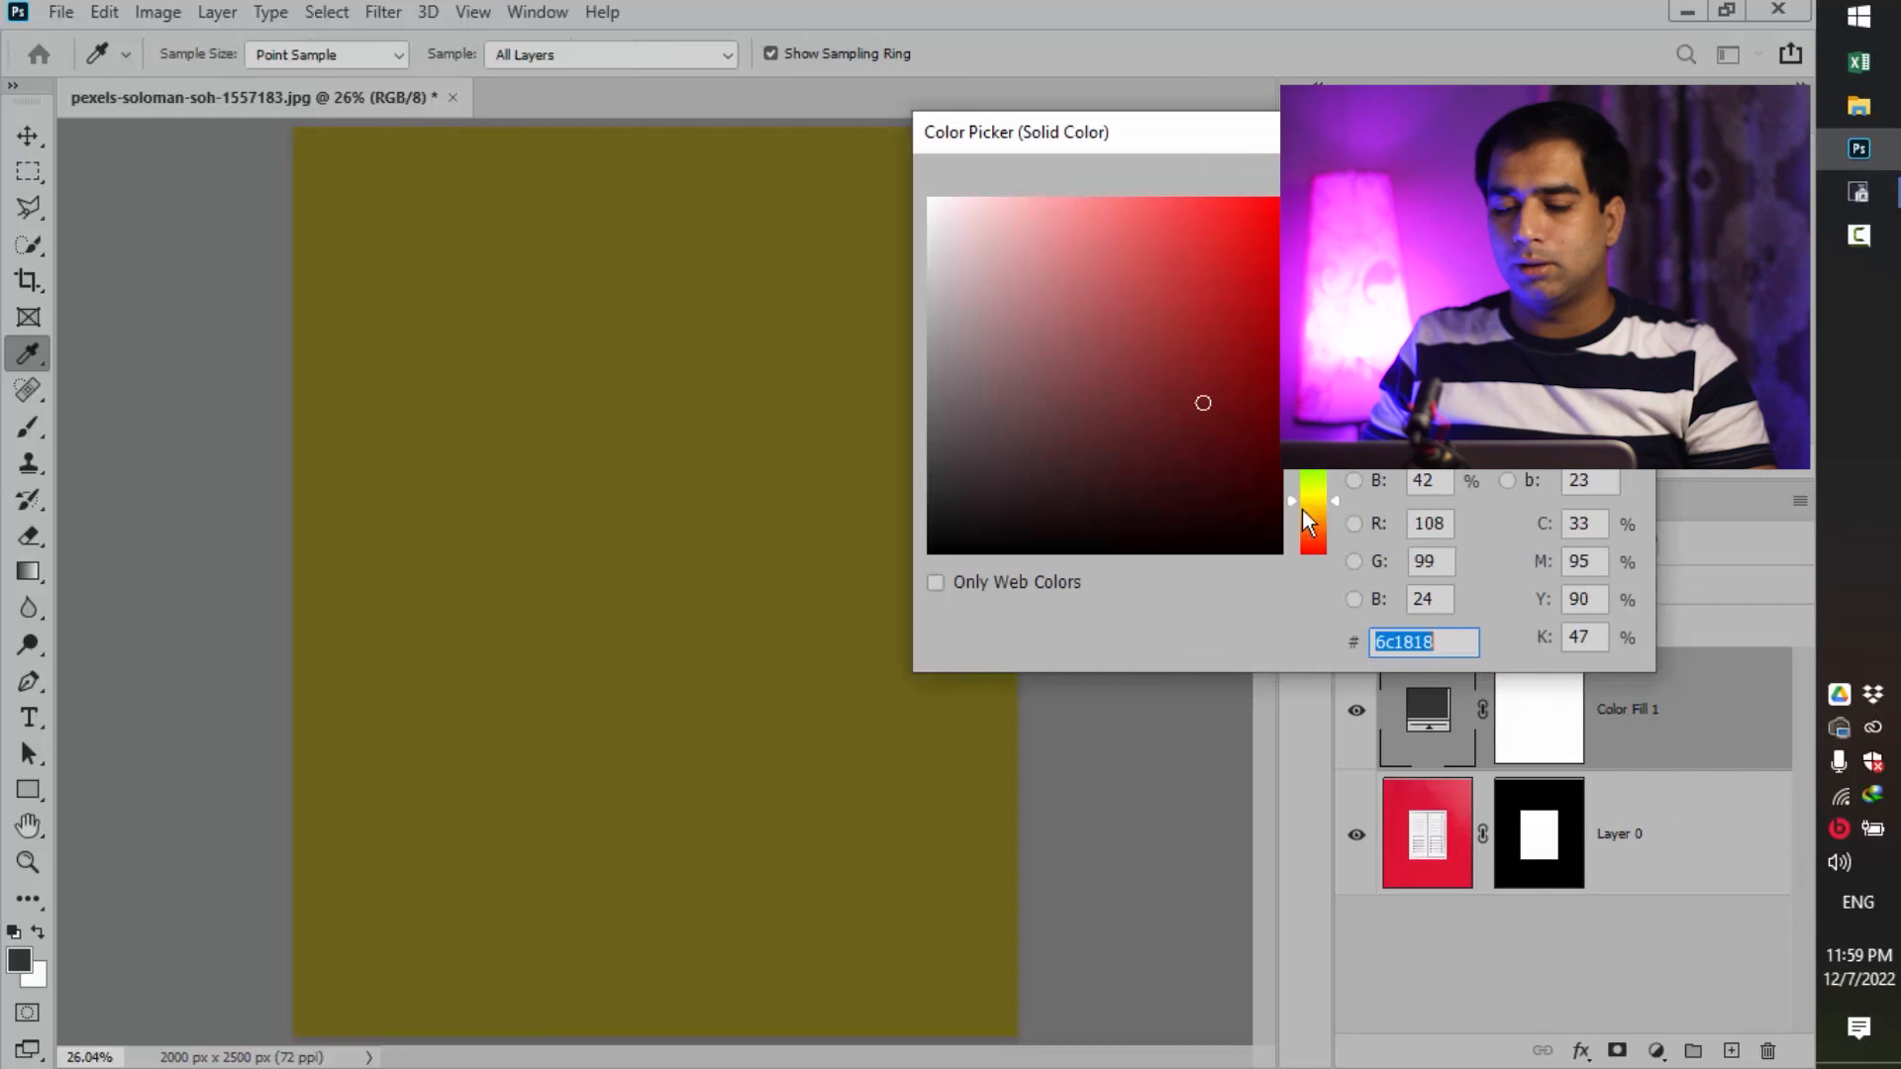
pyautogui.click(1001, 584)
pyautogui.click(1276, 204)
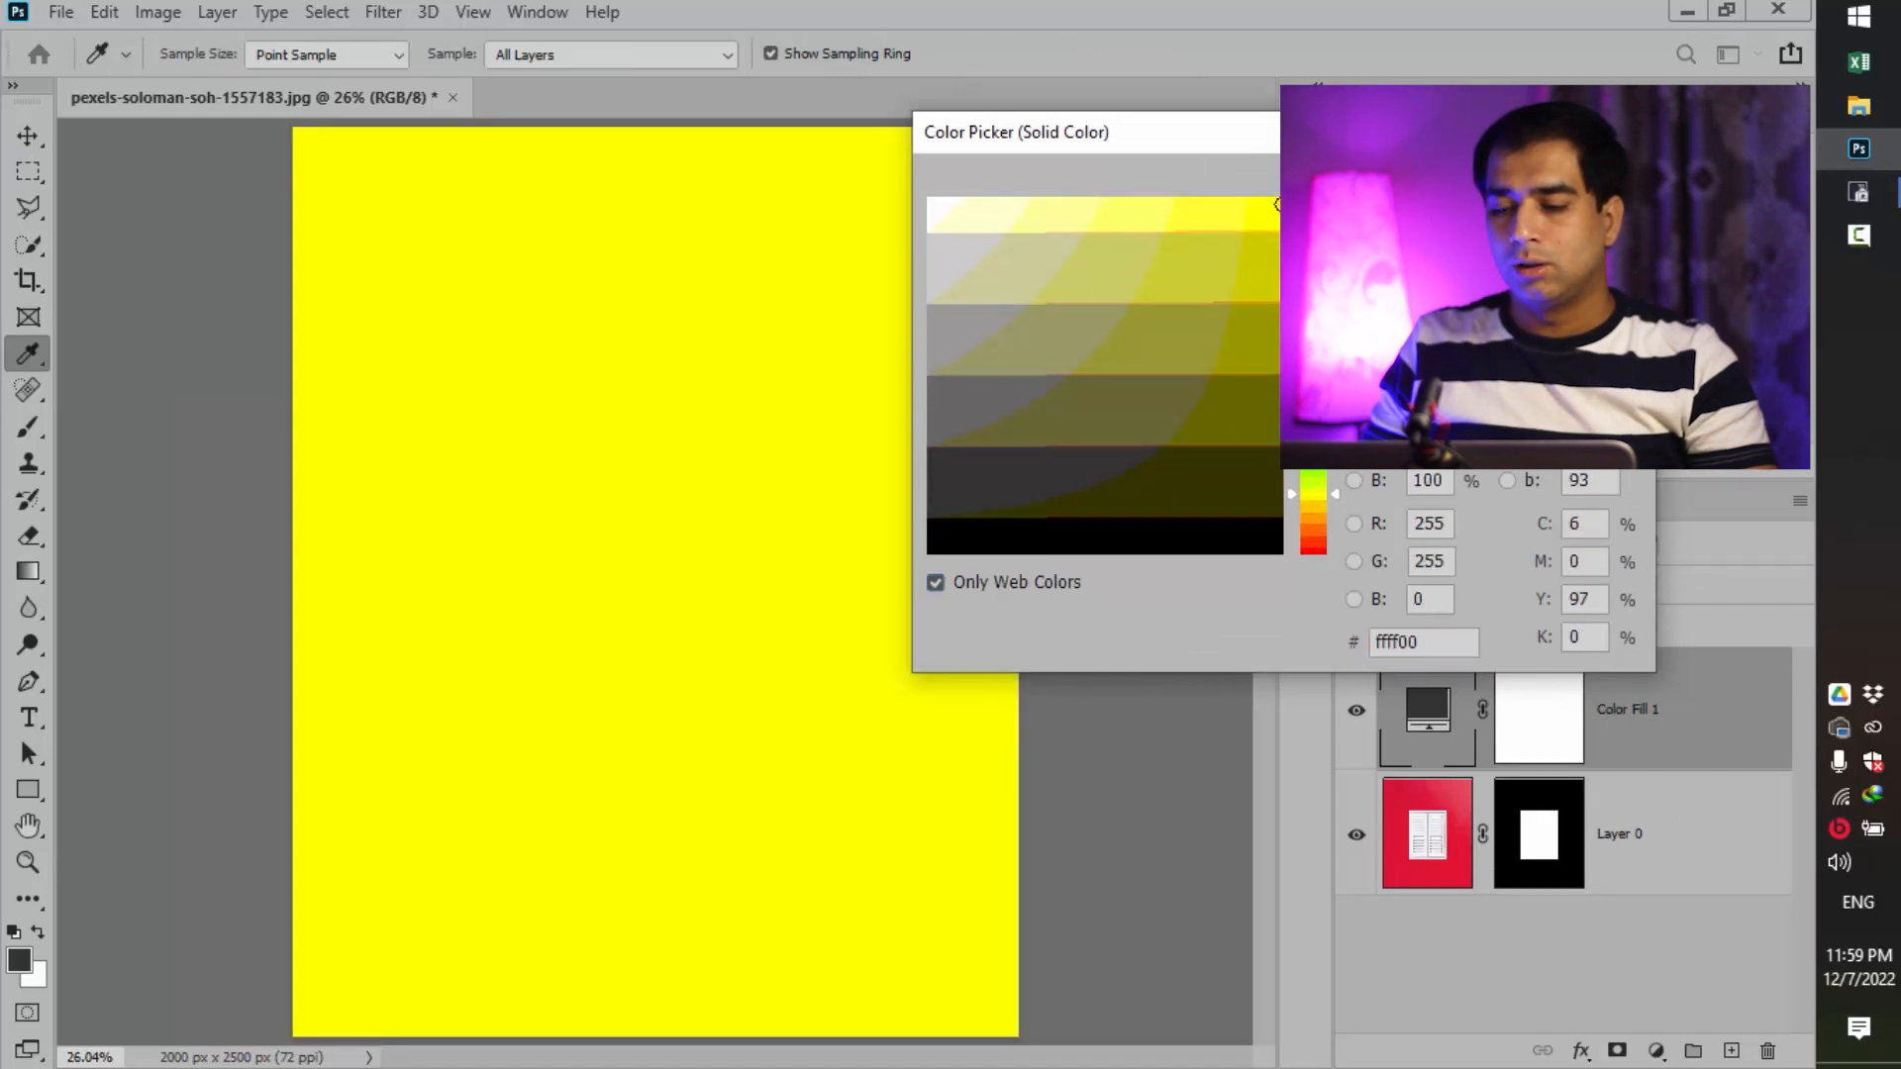
pyautogui.press('Return')
pyautogui.moveTo(1689, 709); pyautogui.dragTo(1685, 895)
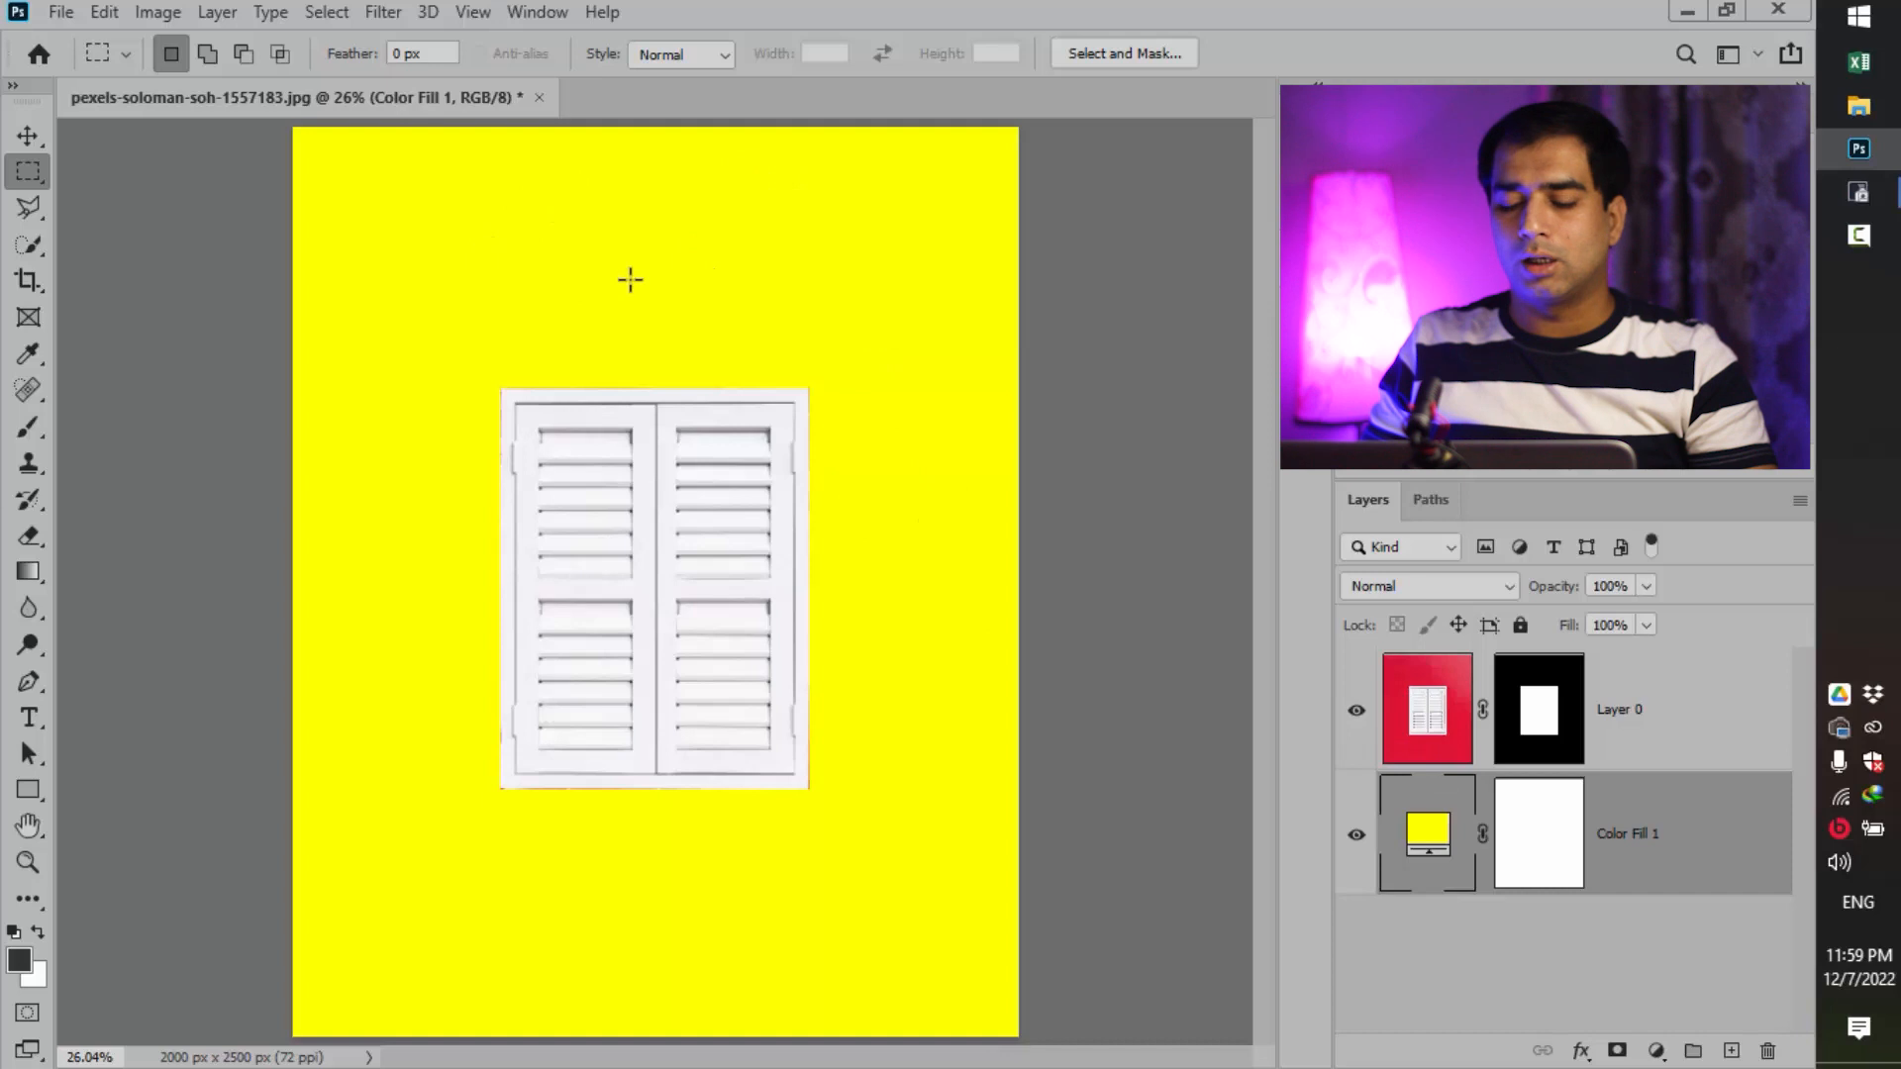
pyautogui.press('v')
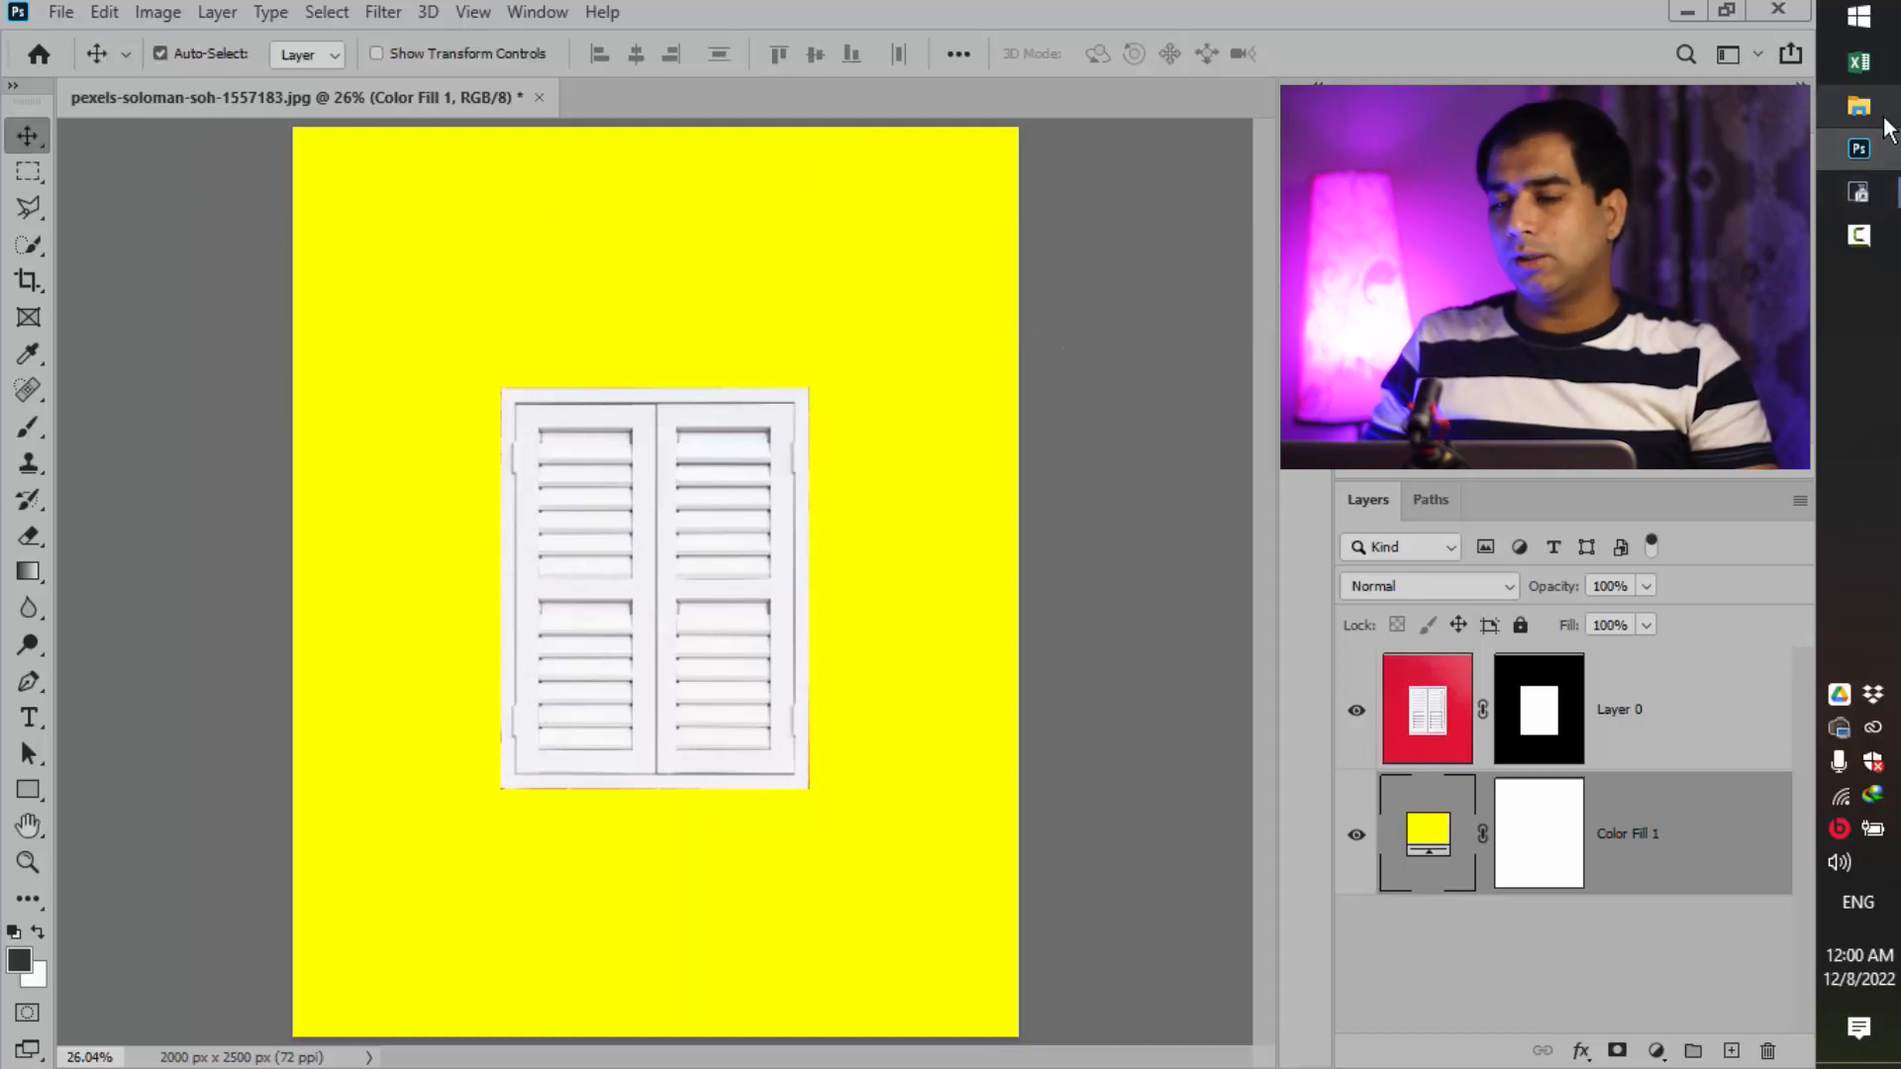
# Open the photo of the woman in the sea from the New Class Data folder as a separate Photoshop document.
pyautogui.click(1812, 136)
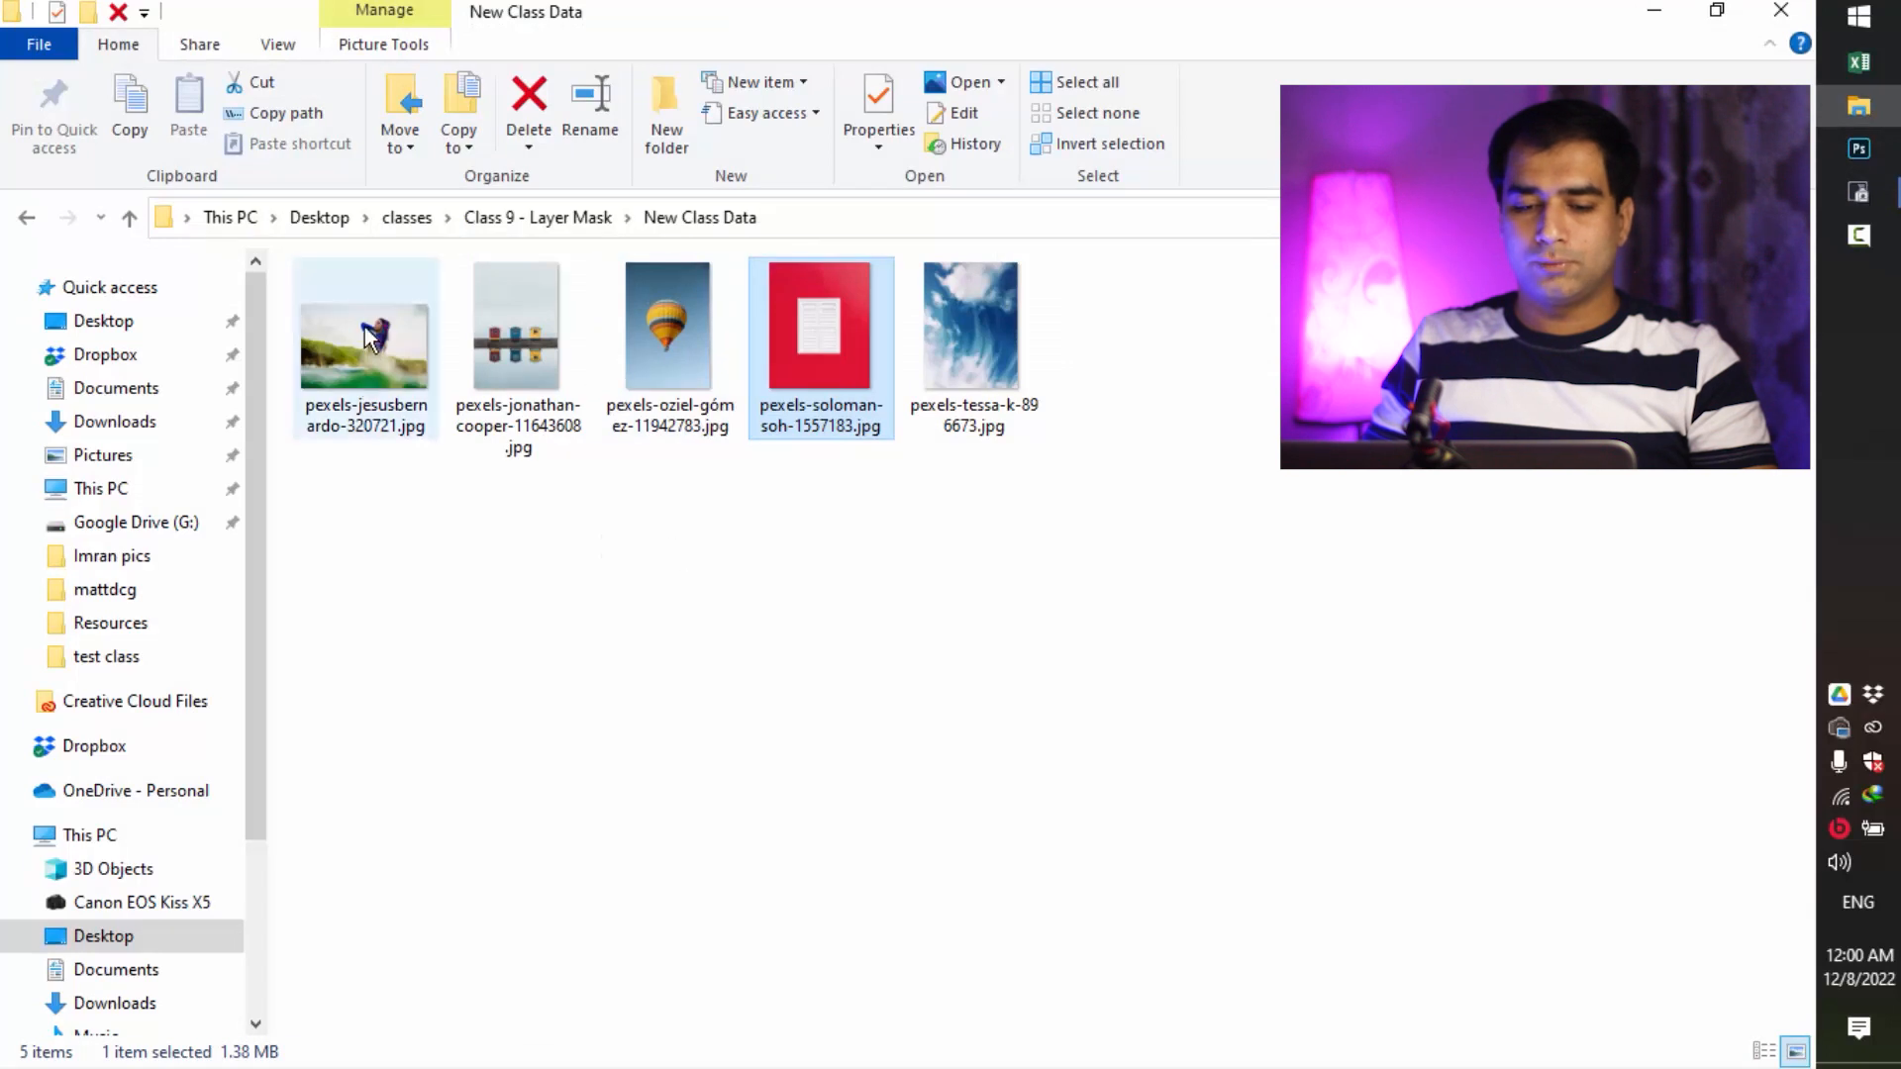
pyautogui.click(366, 339)
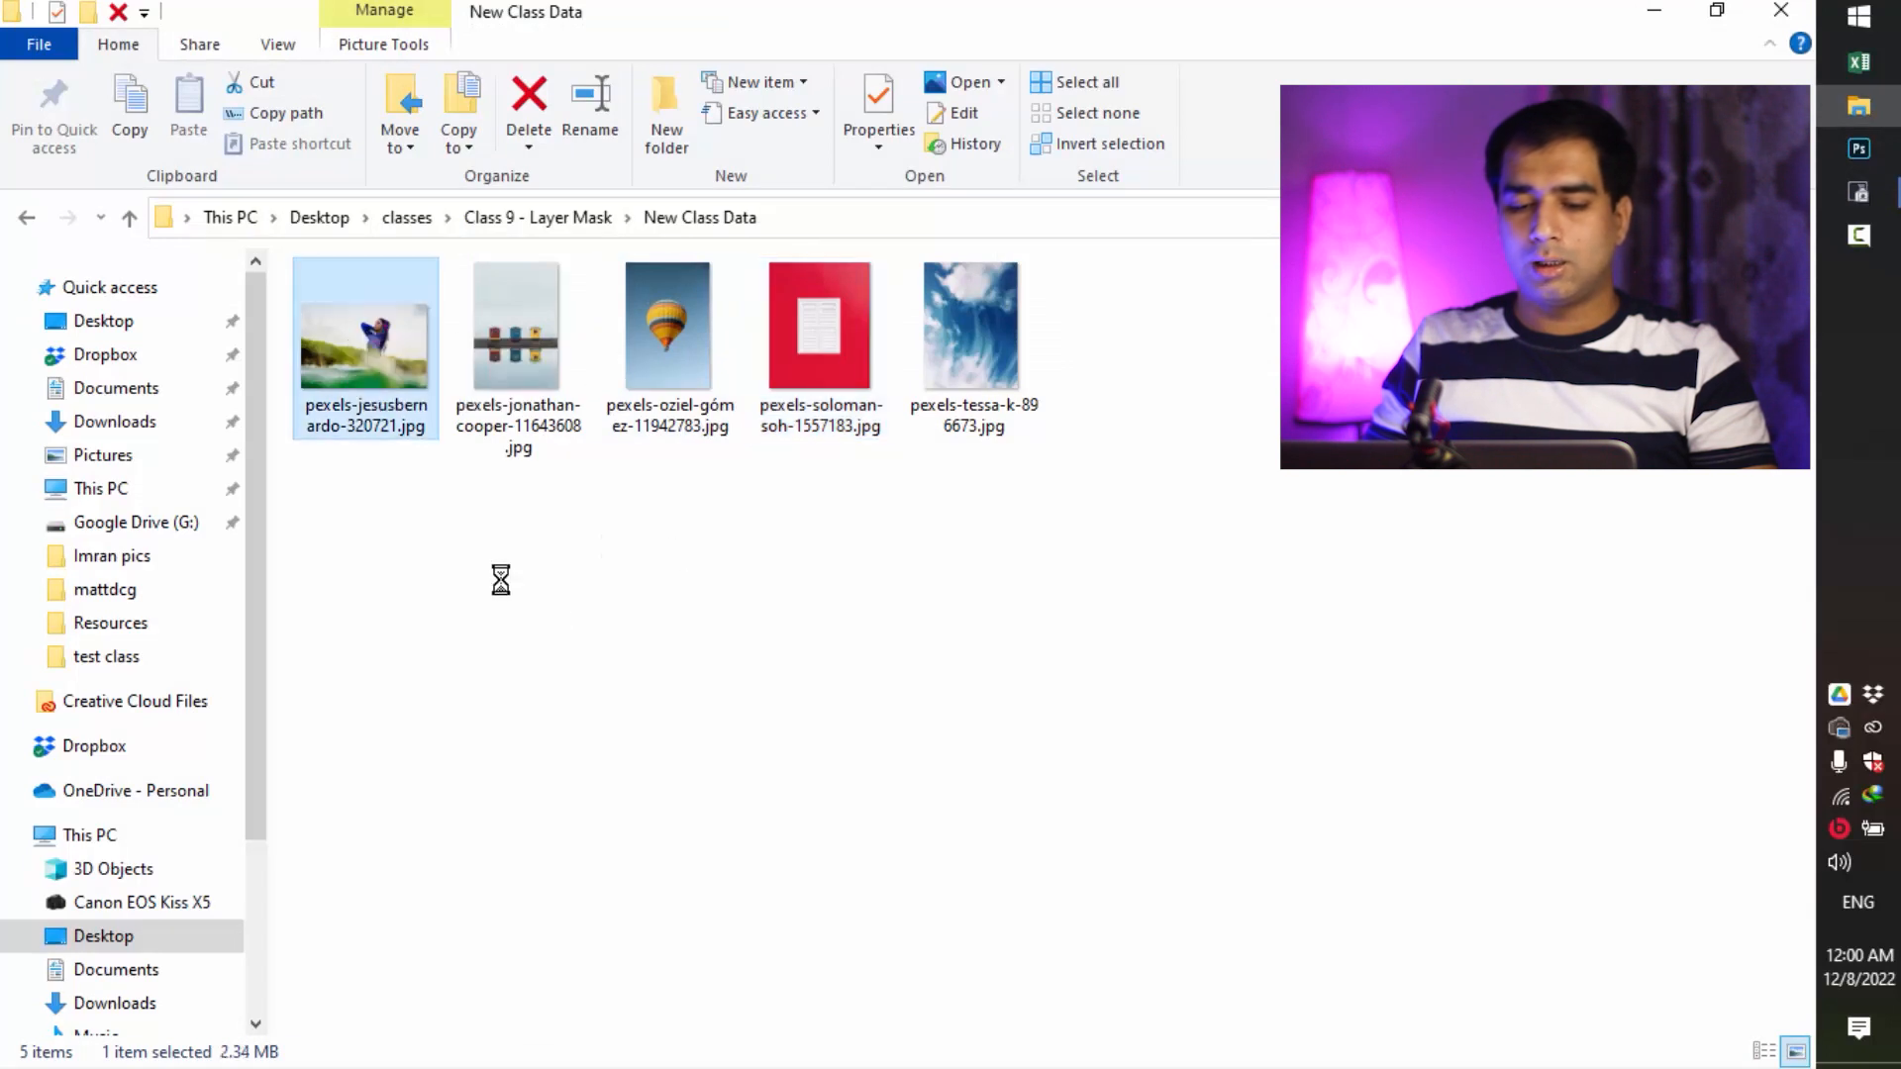
pyautogui.click(1859, 151)
pyautogui.moveTo(1864, 155); pyautogui.dragTo(935, 23)
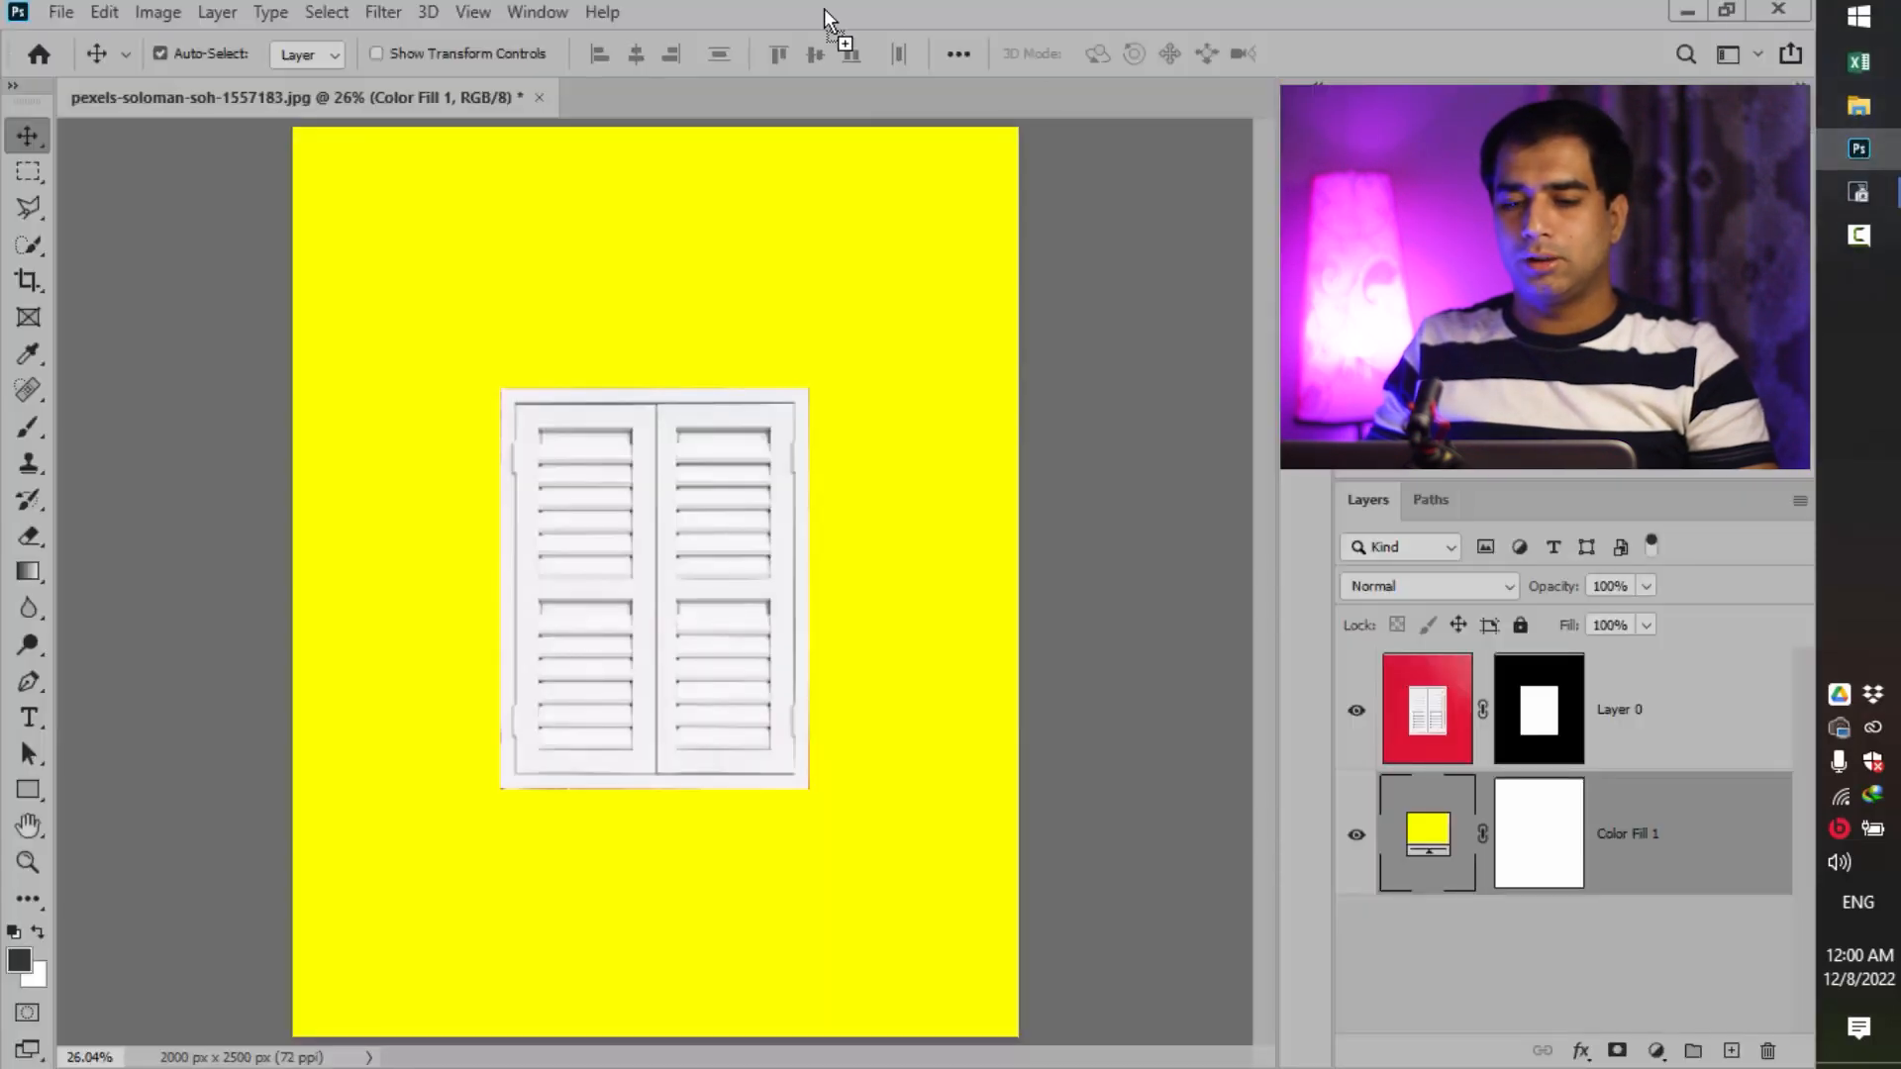
pyautogui.moveTo(824, 8); pyautogui.dragTo(824, 8)
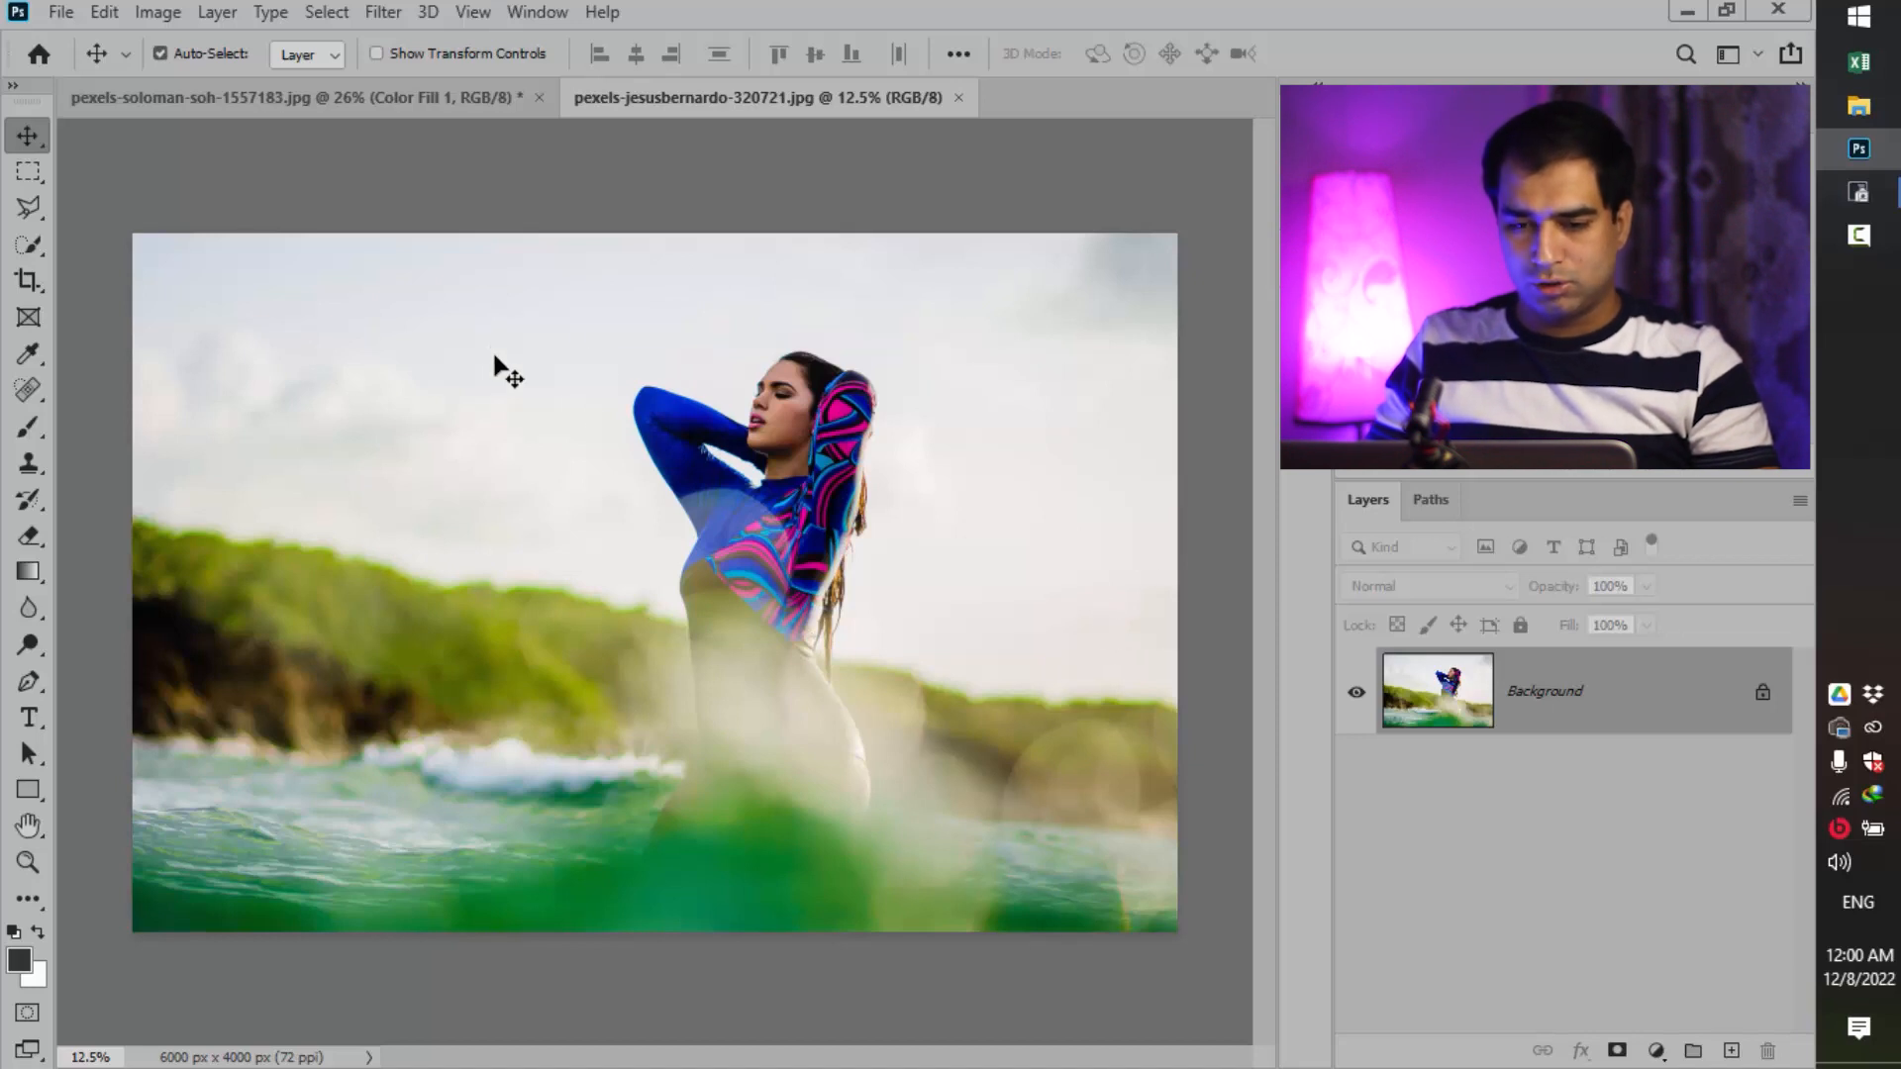
# Place the cloudy blue sky photo from the New Class Data folder into the woman's photo, rotated 90° and scaled to cover the canvas.
pyautogui.hotkey('alt', 'Tab')
pyautogui.click(859, 560)
pyautogui.doubleClick(952, 309)
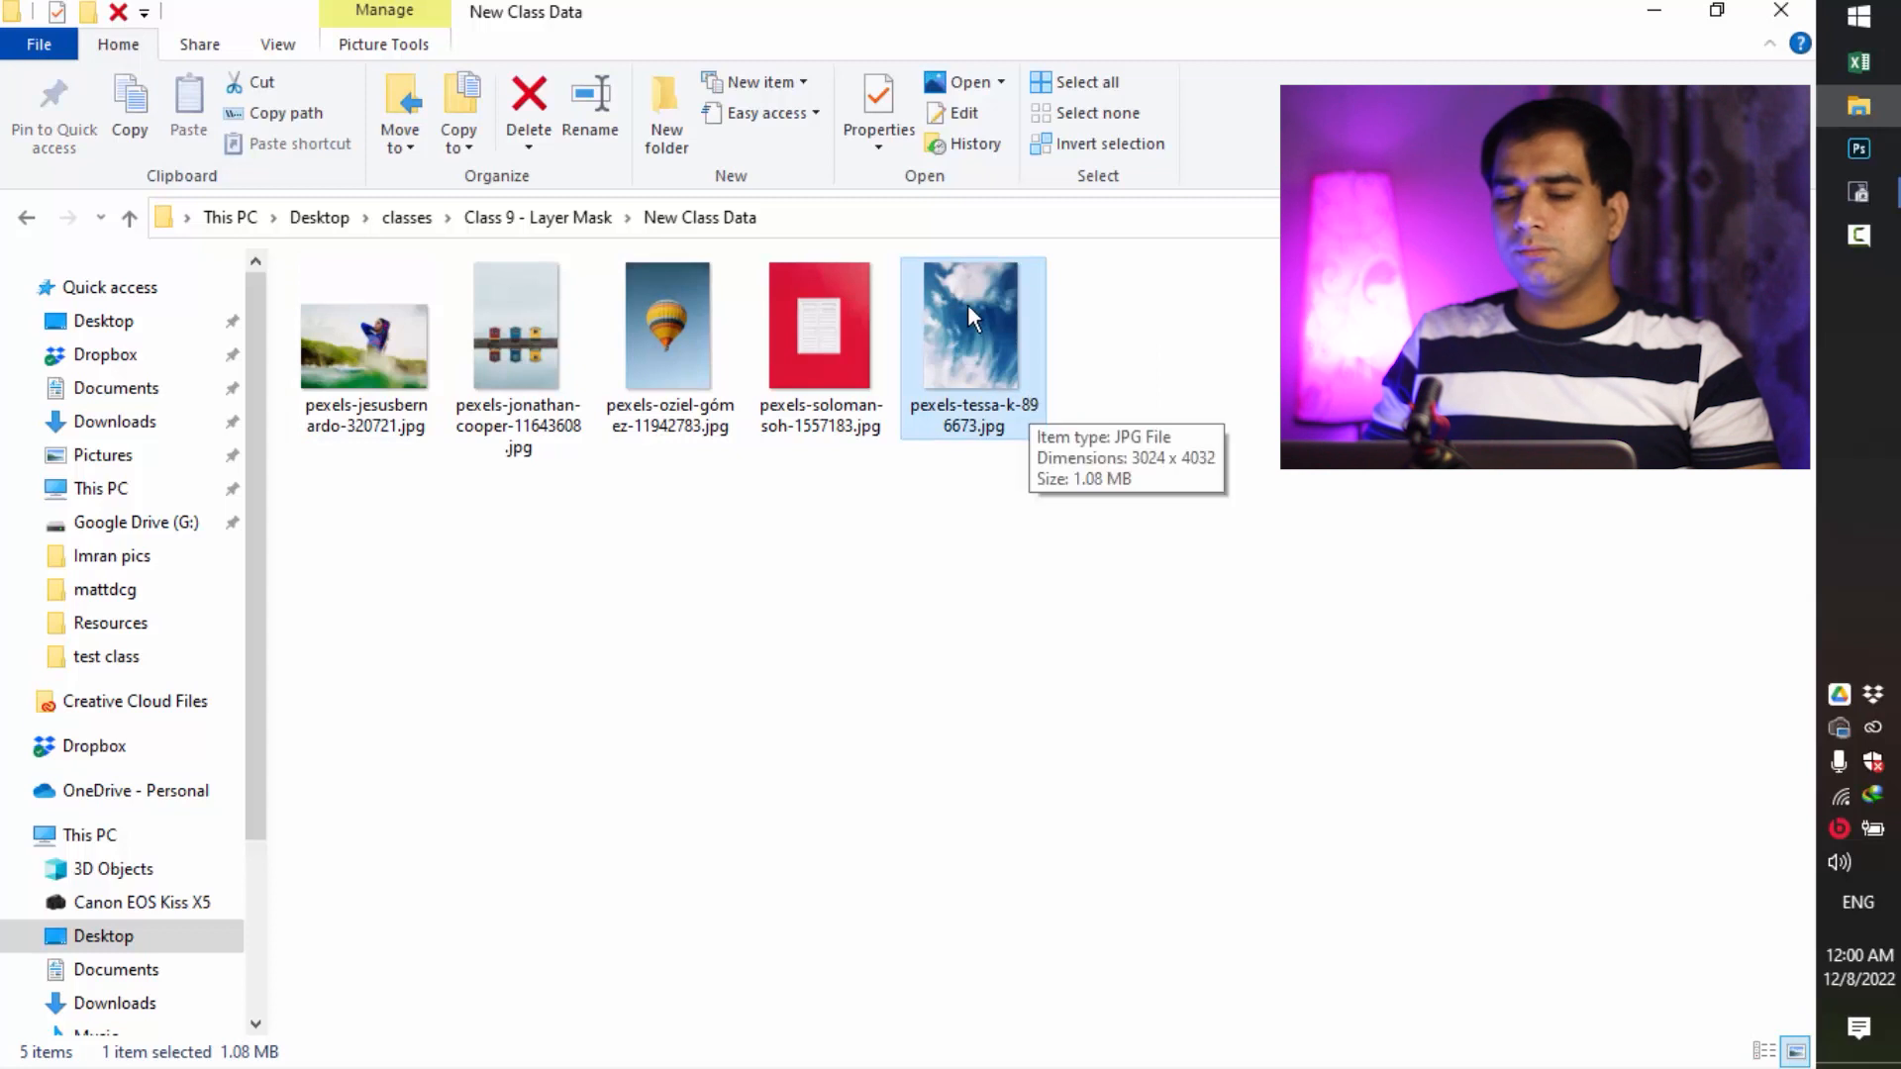
pyautogui.moveTo(967, 311); pyautogui.dragTo(857, 586)
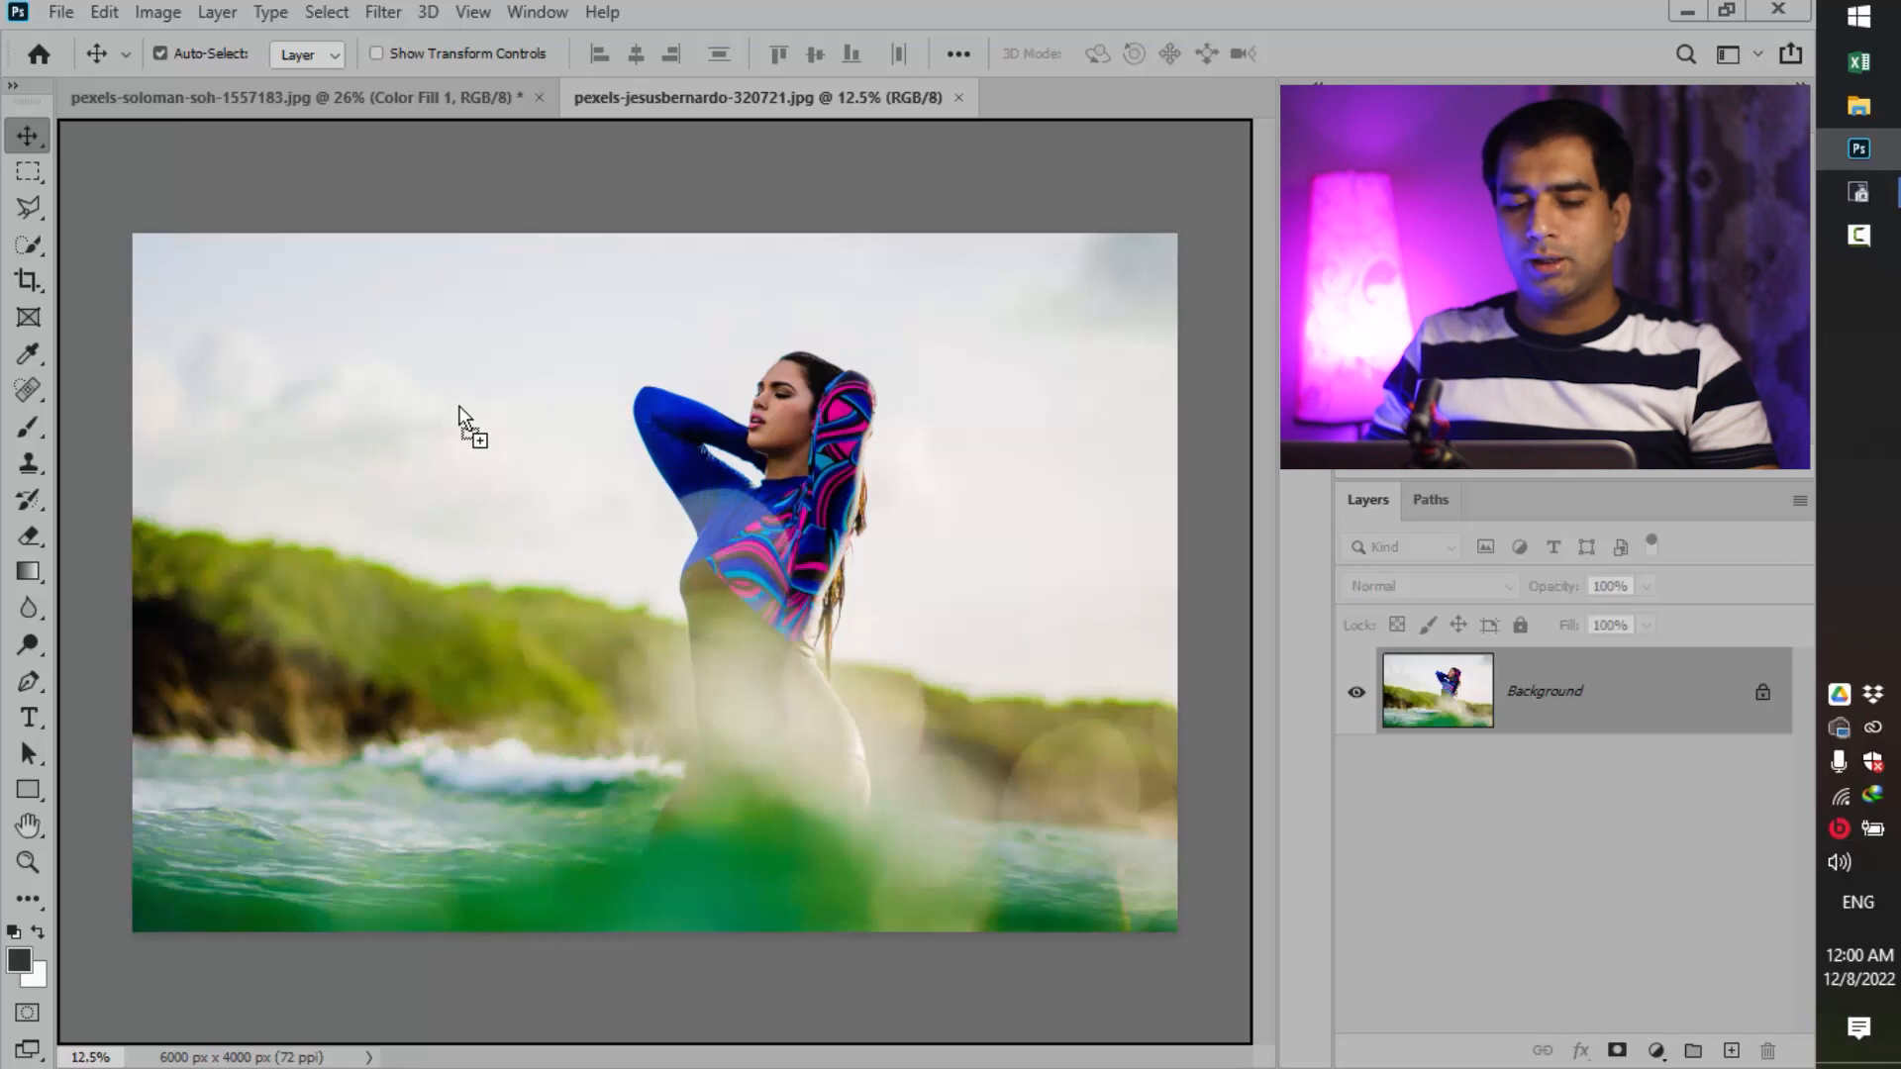
pyautogui.moveTo(515, 423); pyautogui.dragTo(514, 424)
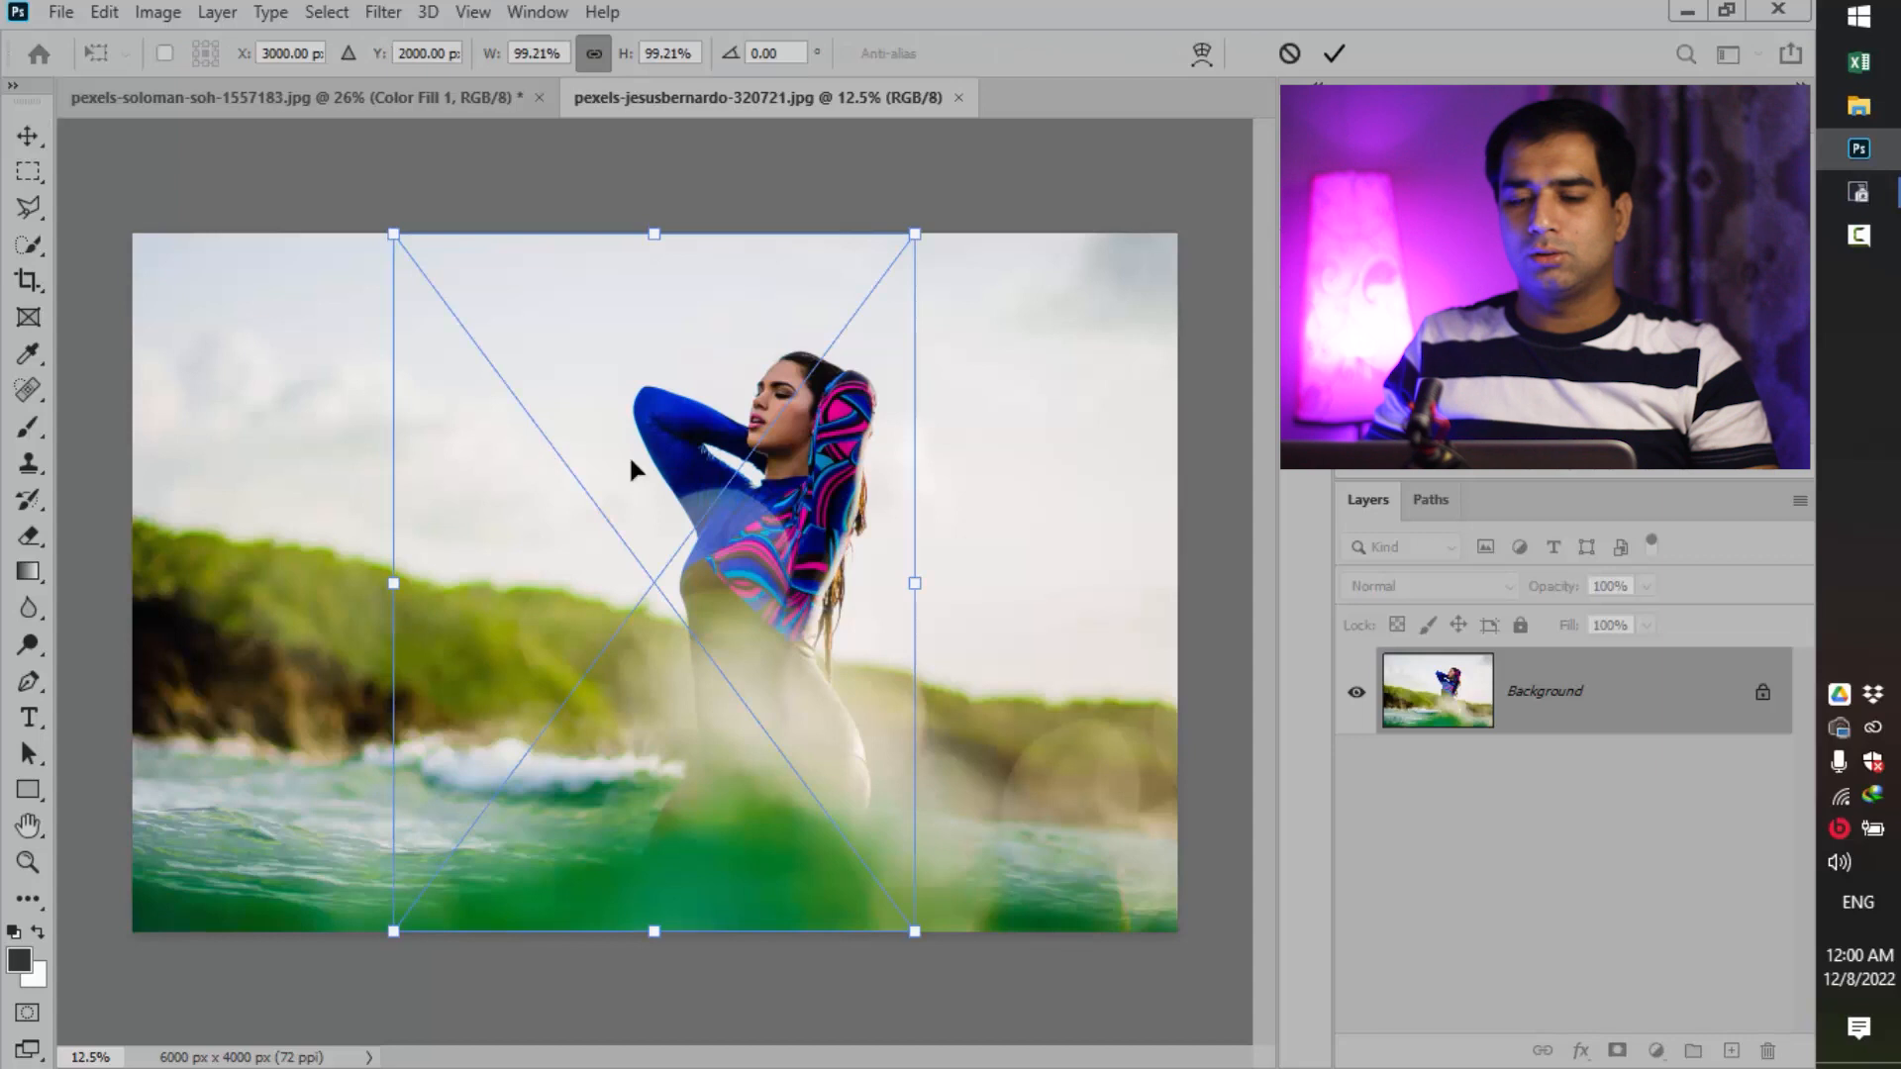
pyautogui.moveTo(962, 241); pyautogui.dragTo(997, 907)
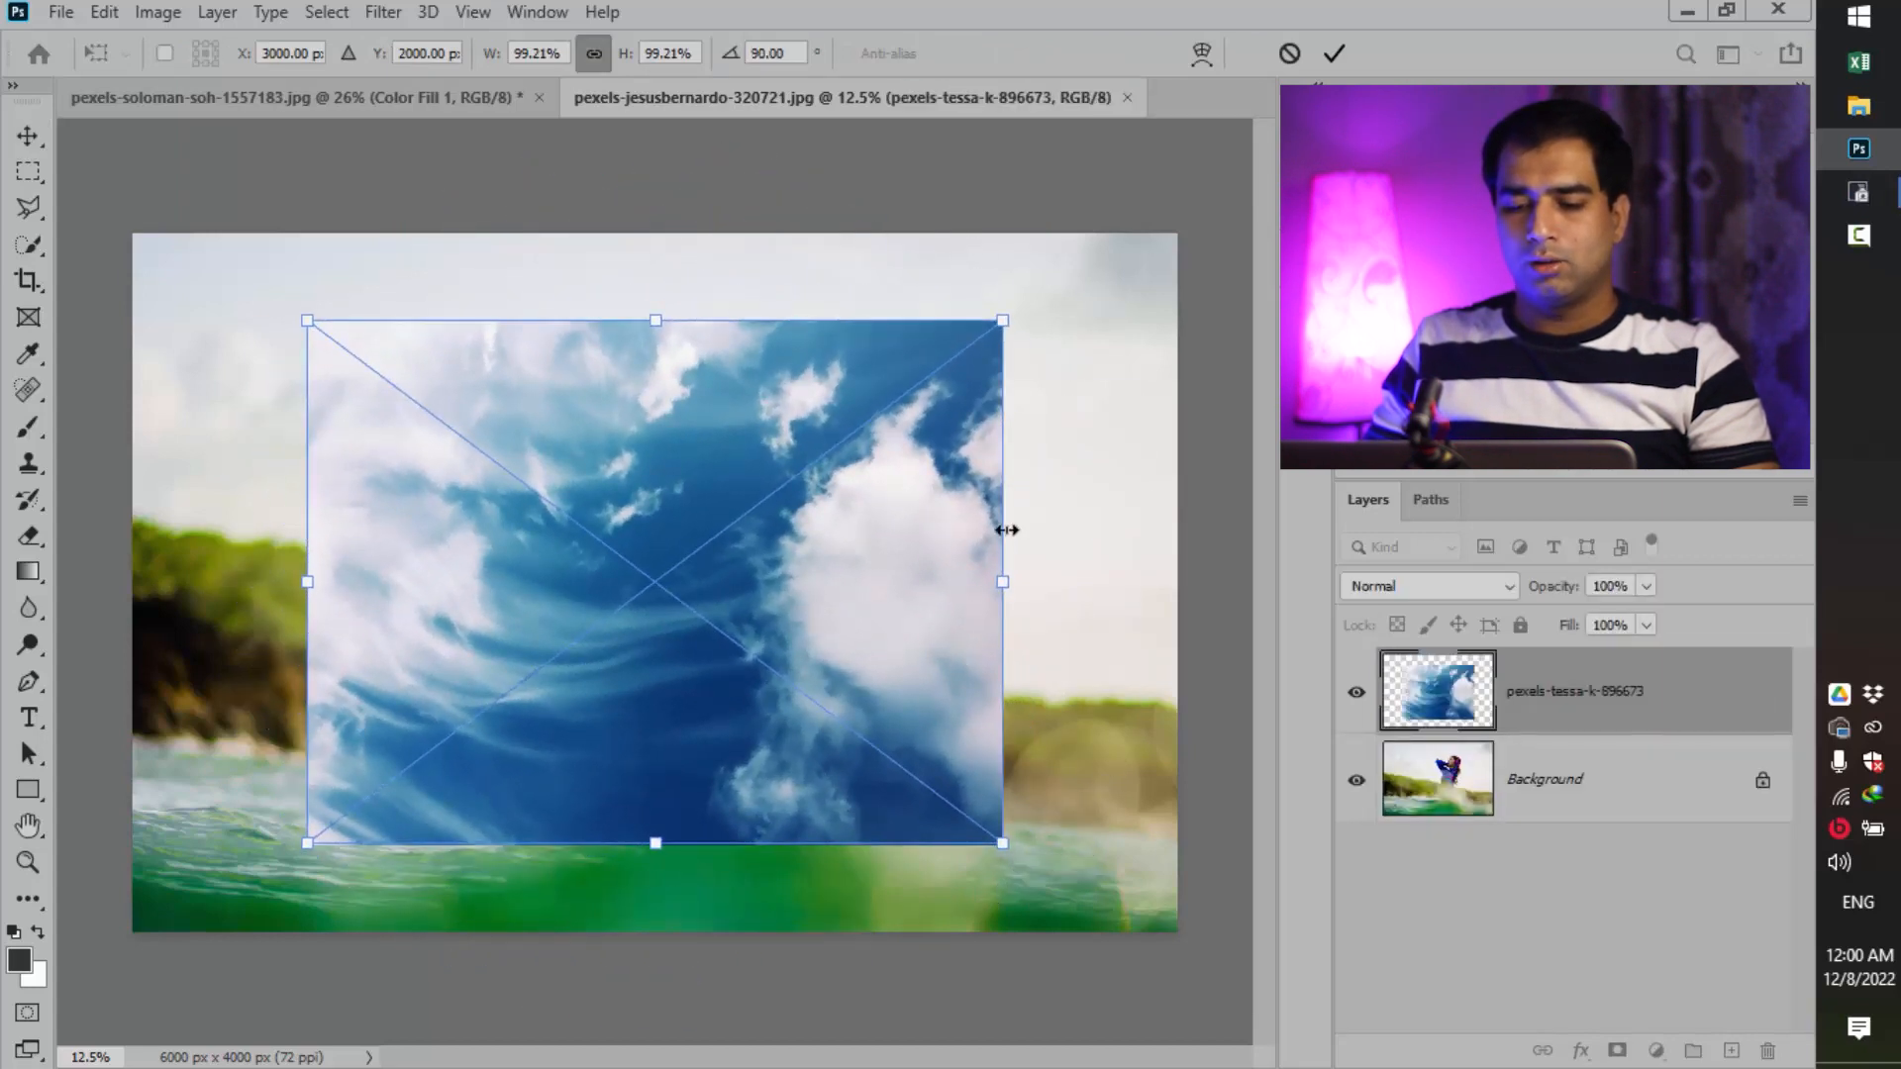
pyautogui.moveTo(1007, 581); pyautogui.dragTo(1175, 595)
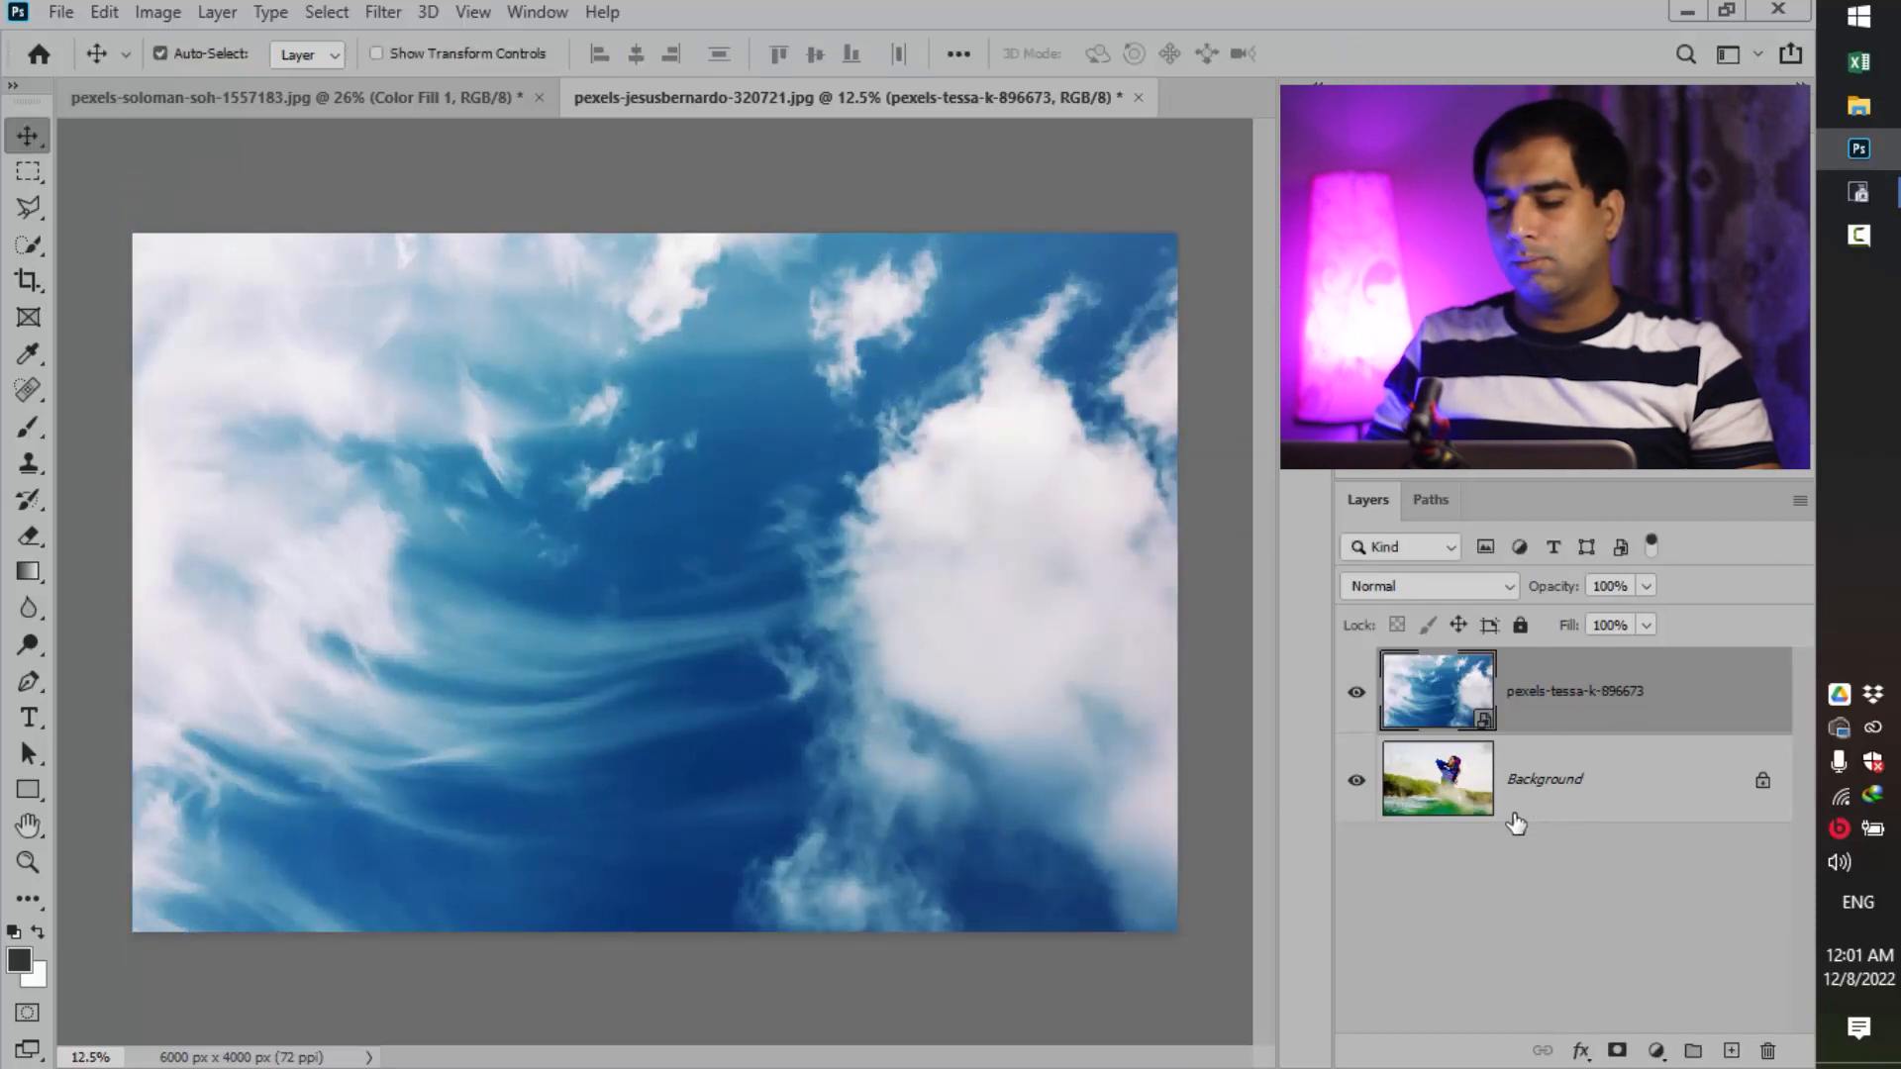
# Convert the Background to Layer 0 and stack it above the sky layer, leaving Layer 0 active.
pyautogui.doubleClick(1647, 779)
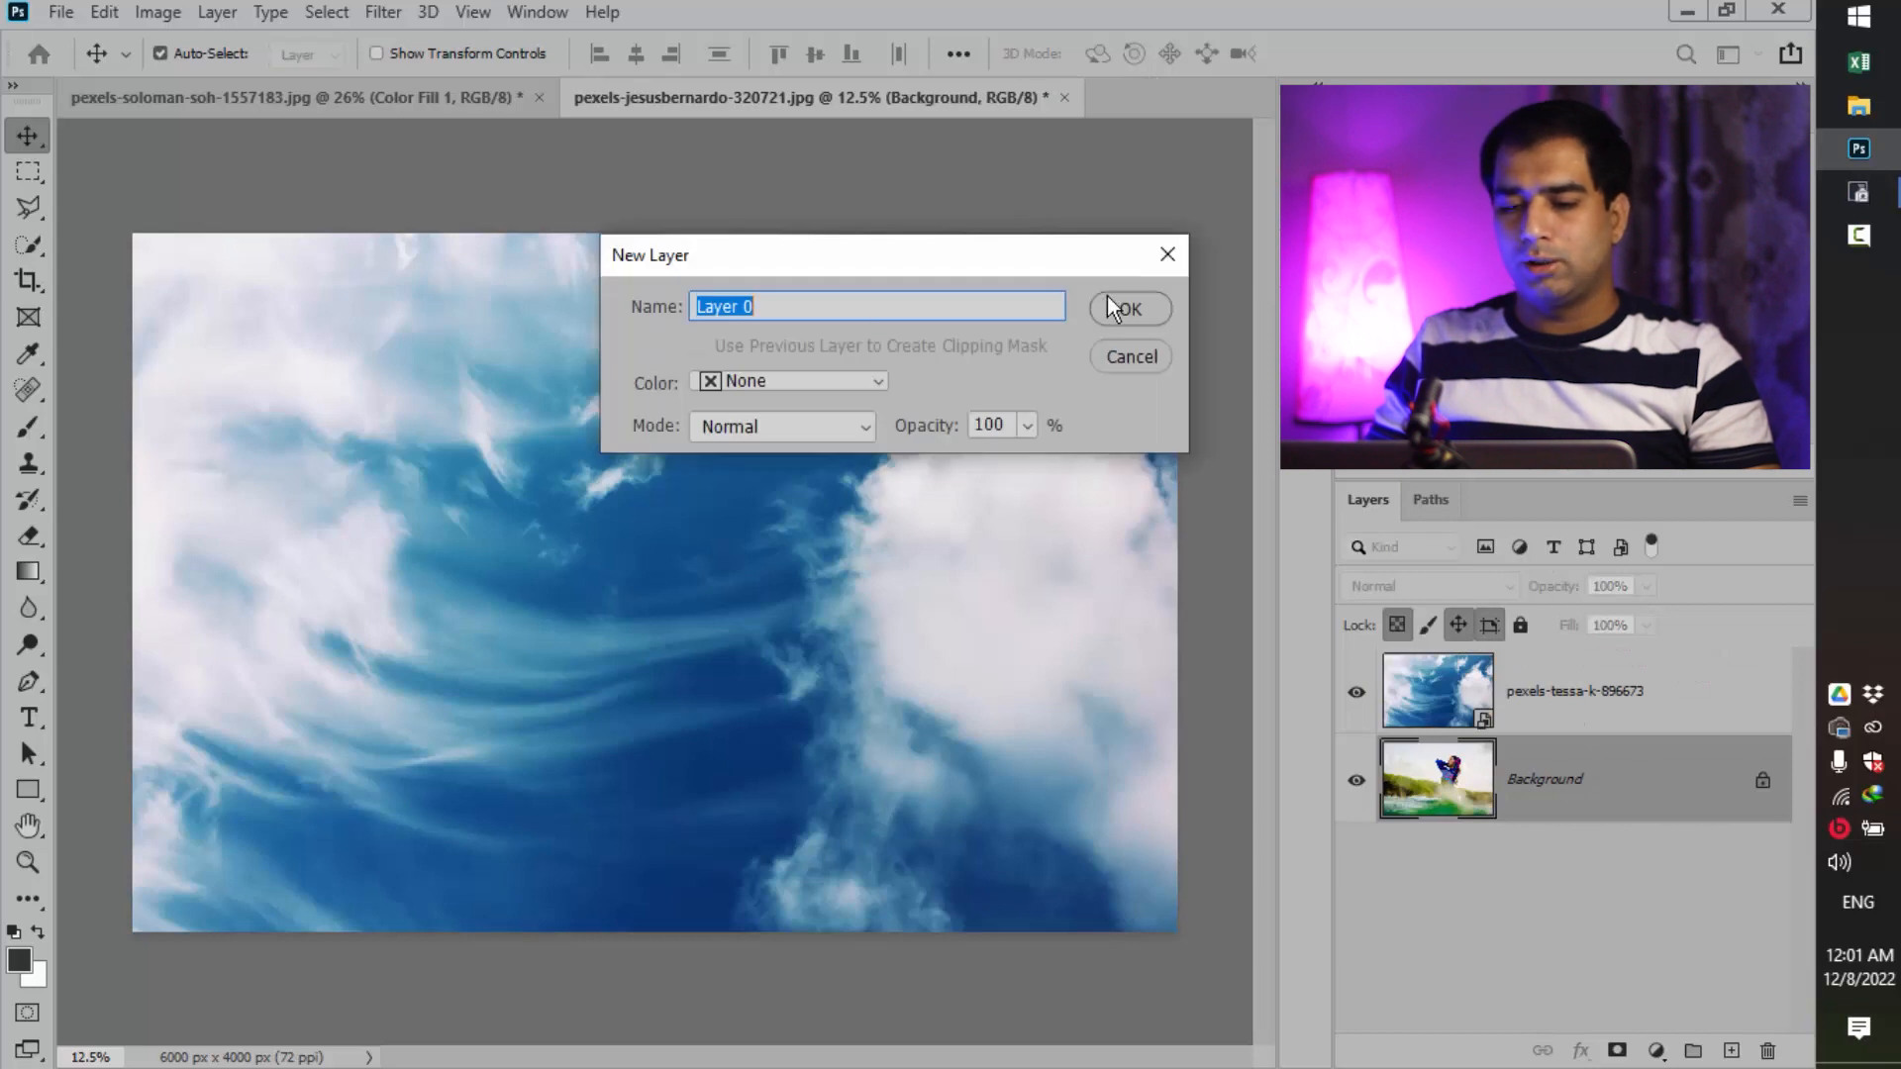
pyautogui.click(1162, 315)
pyautogui.click(1634, 710)
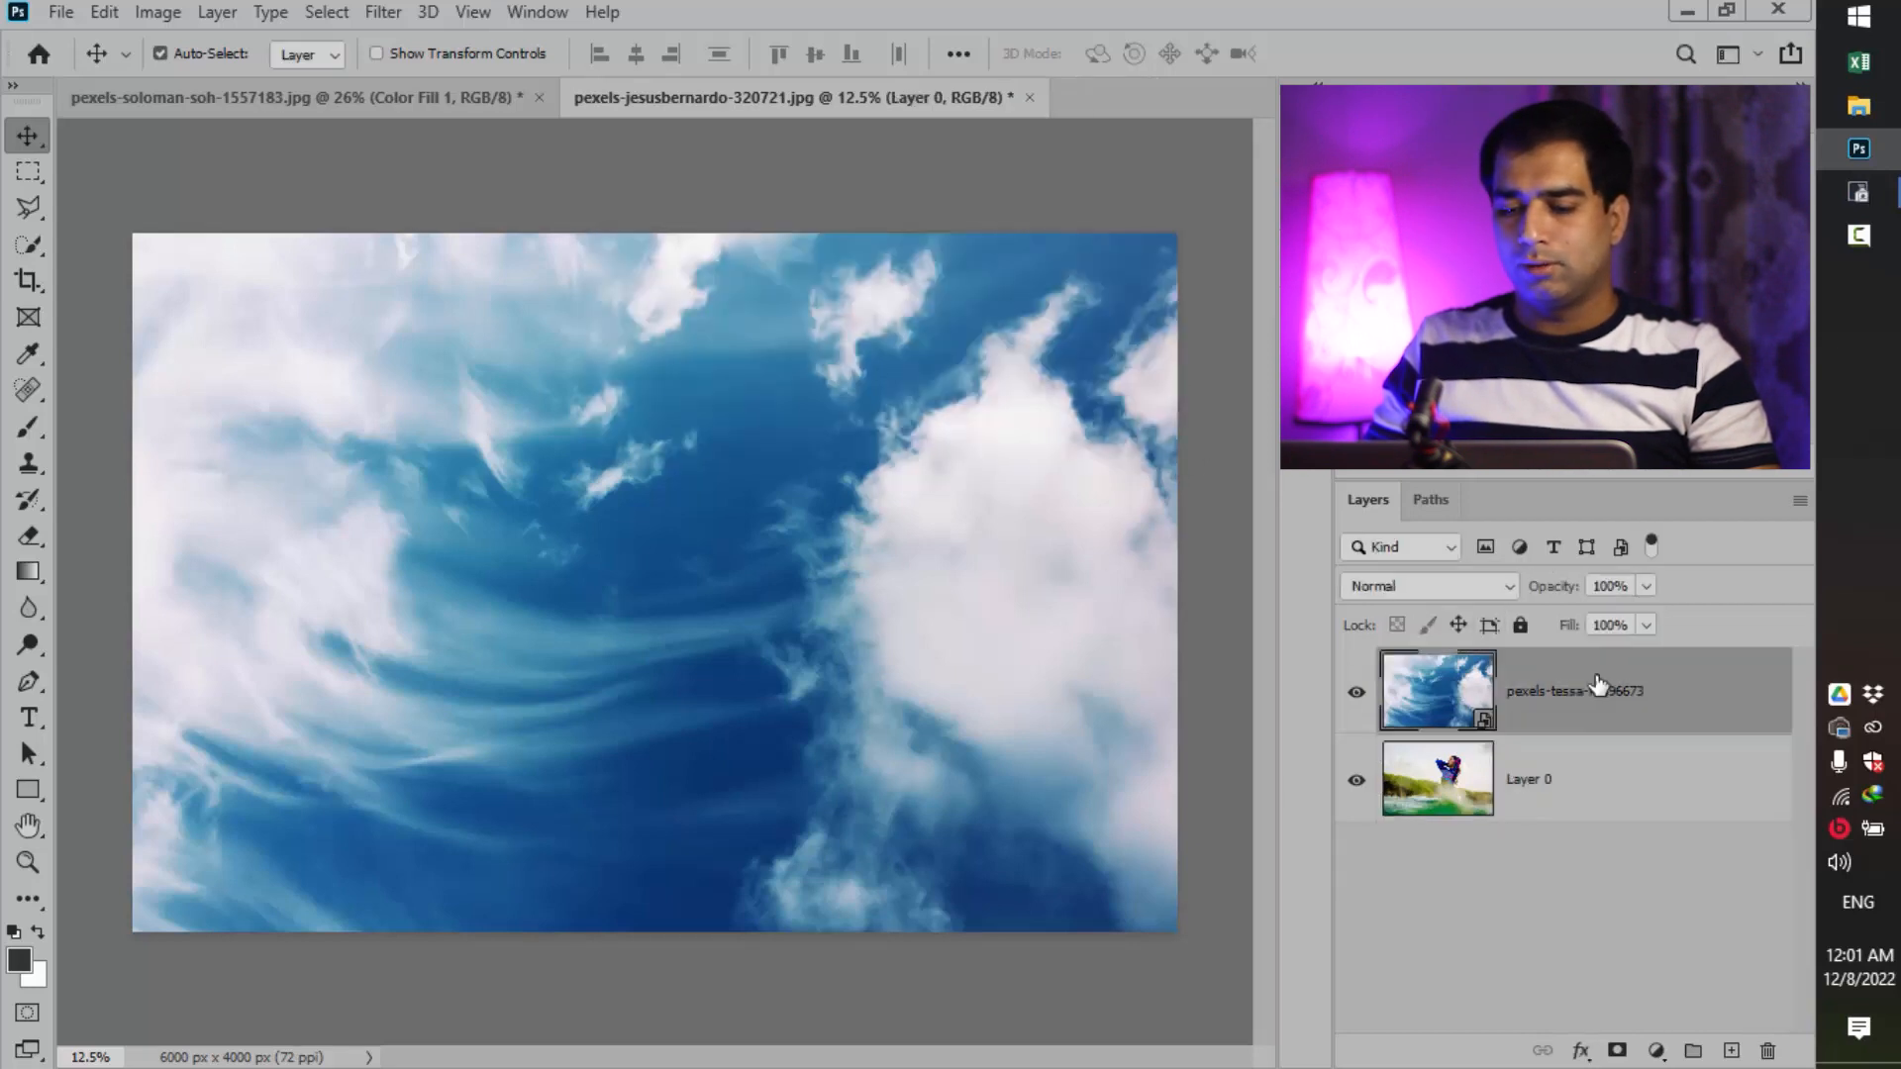
pyautogui.moveTo(1596, 705); pyautogui.dragTo(1606, 871)
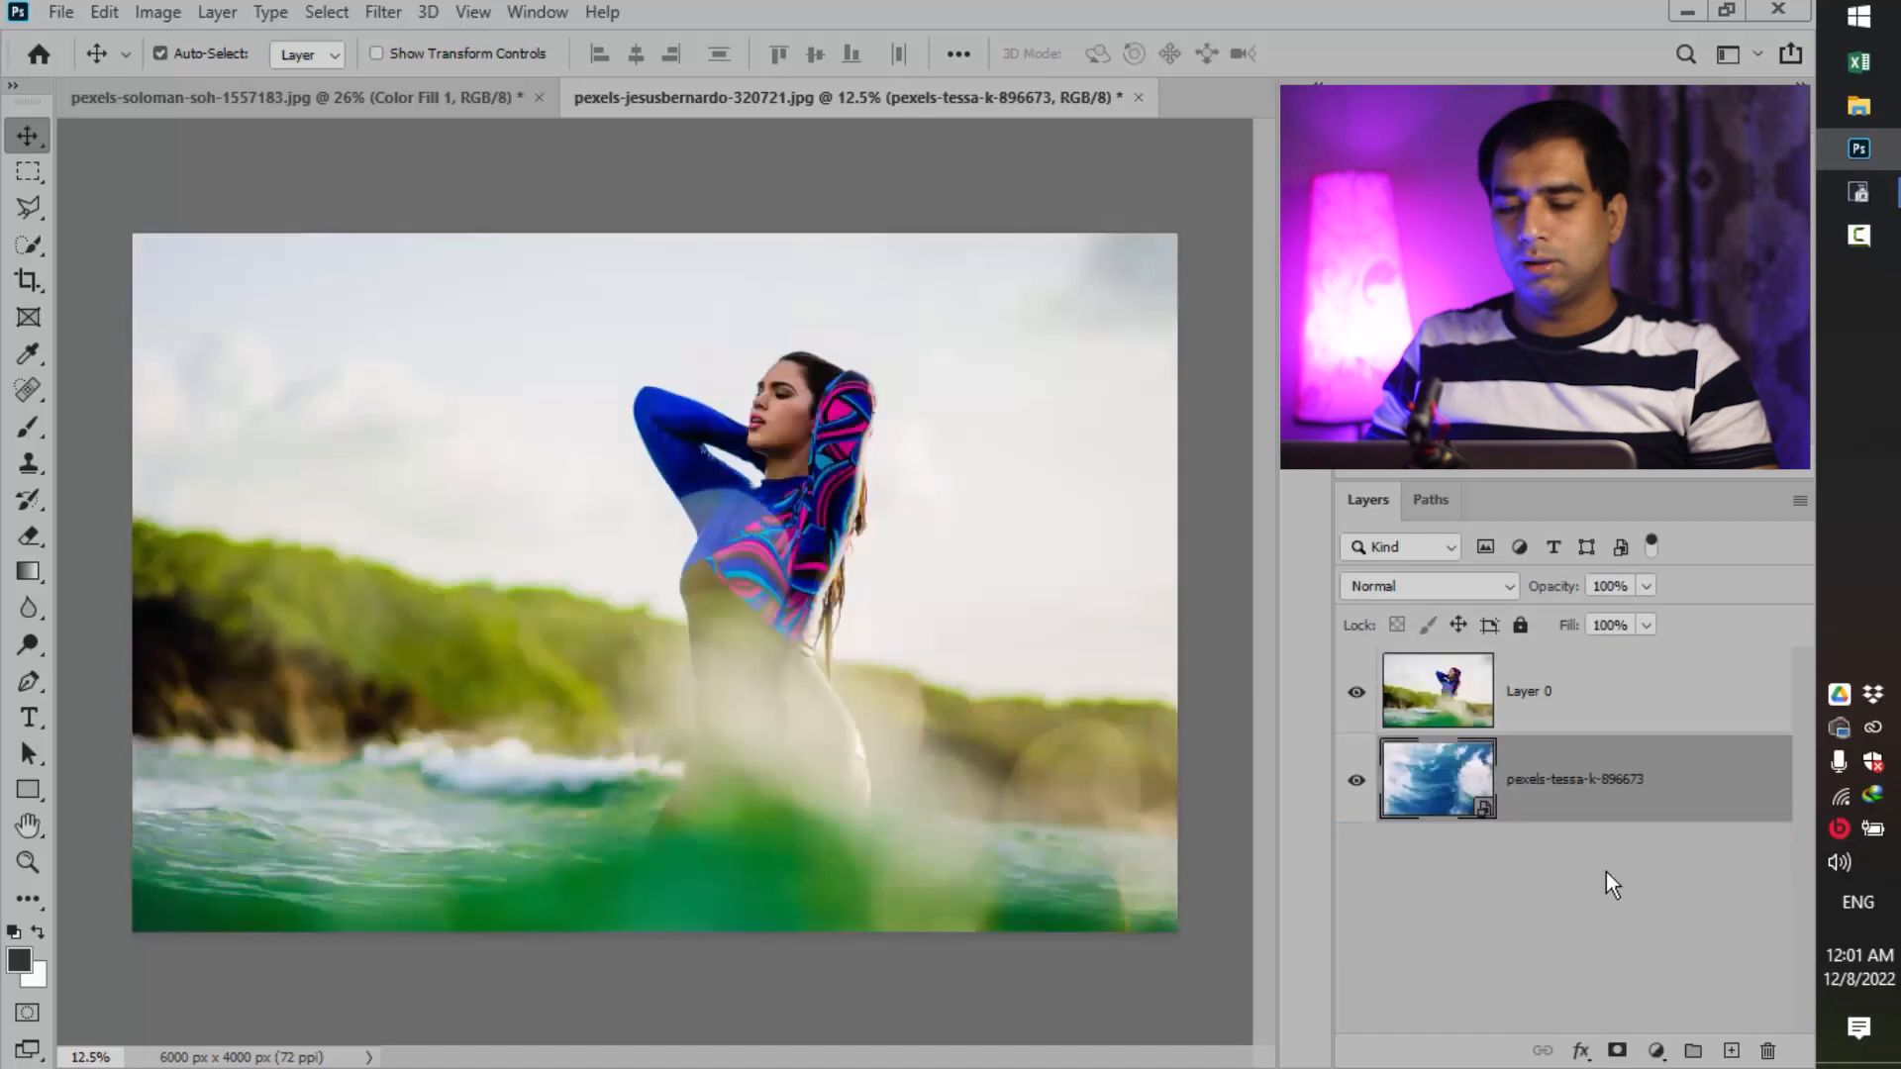
pyautogui.hotkey('alt', ']')
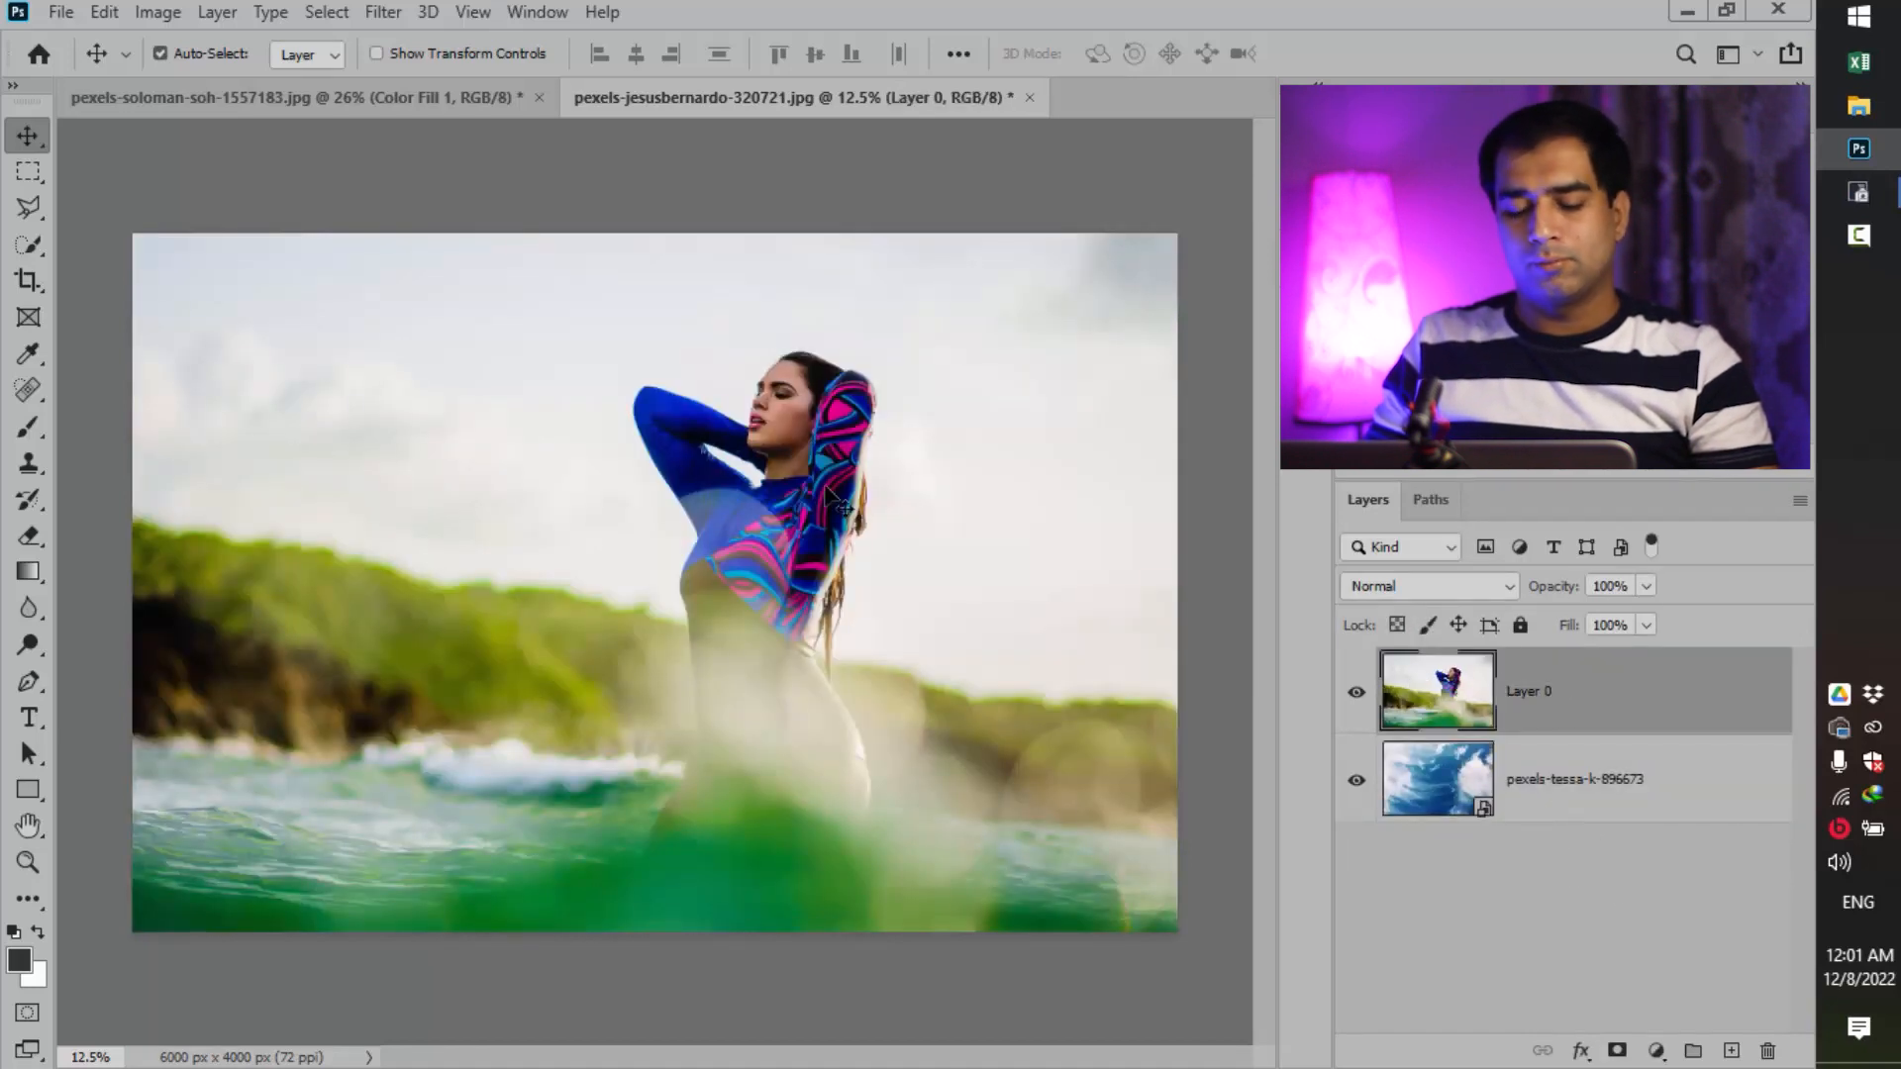
# Trace the top edge of the hills and the woman's outline with the Magnetic Lasso, starting at the canvas's left edge.
pyautogui.press('z')
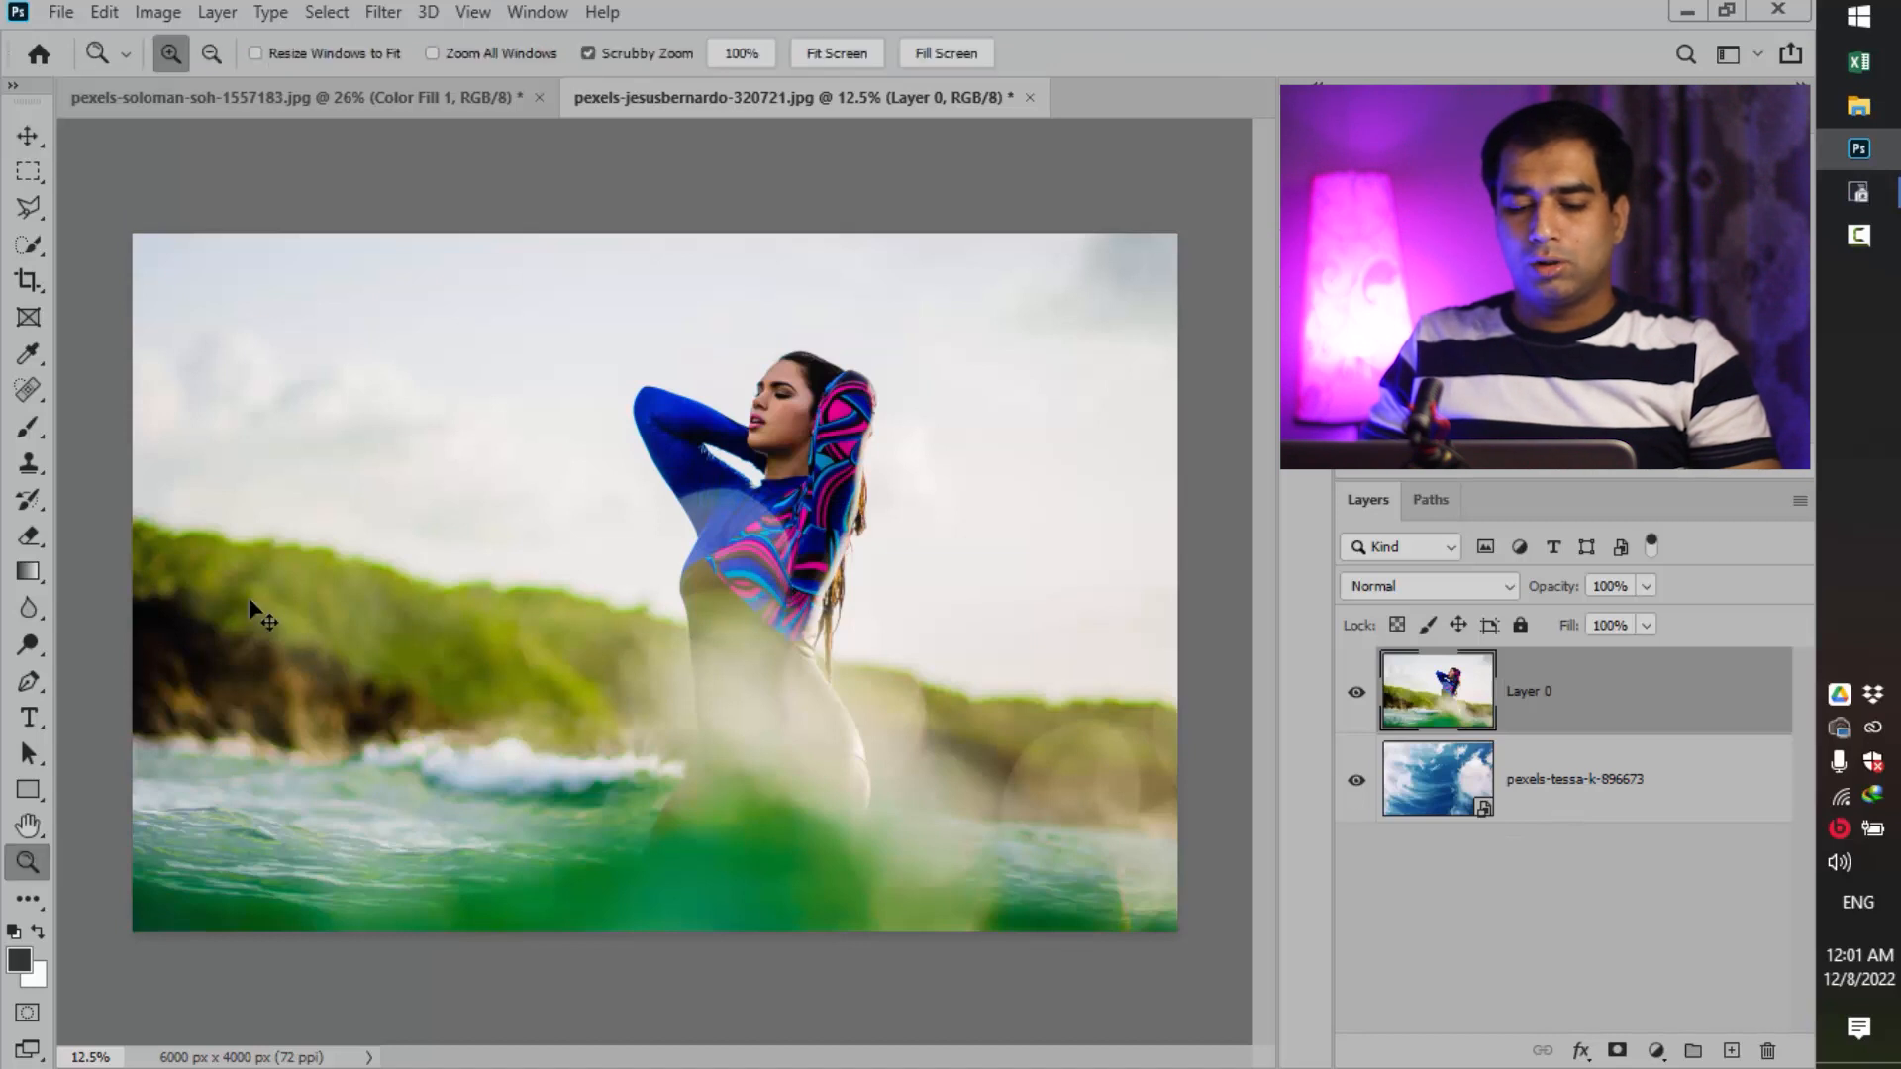
pyautogui.moveTo(191, 594); pyautogui.dragTo(297, 523)
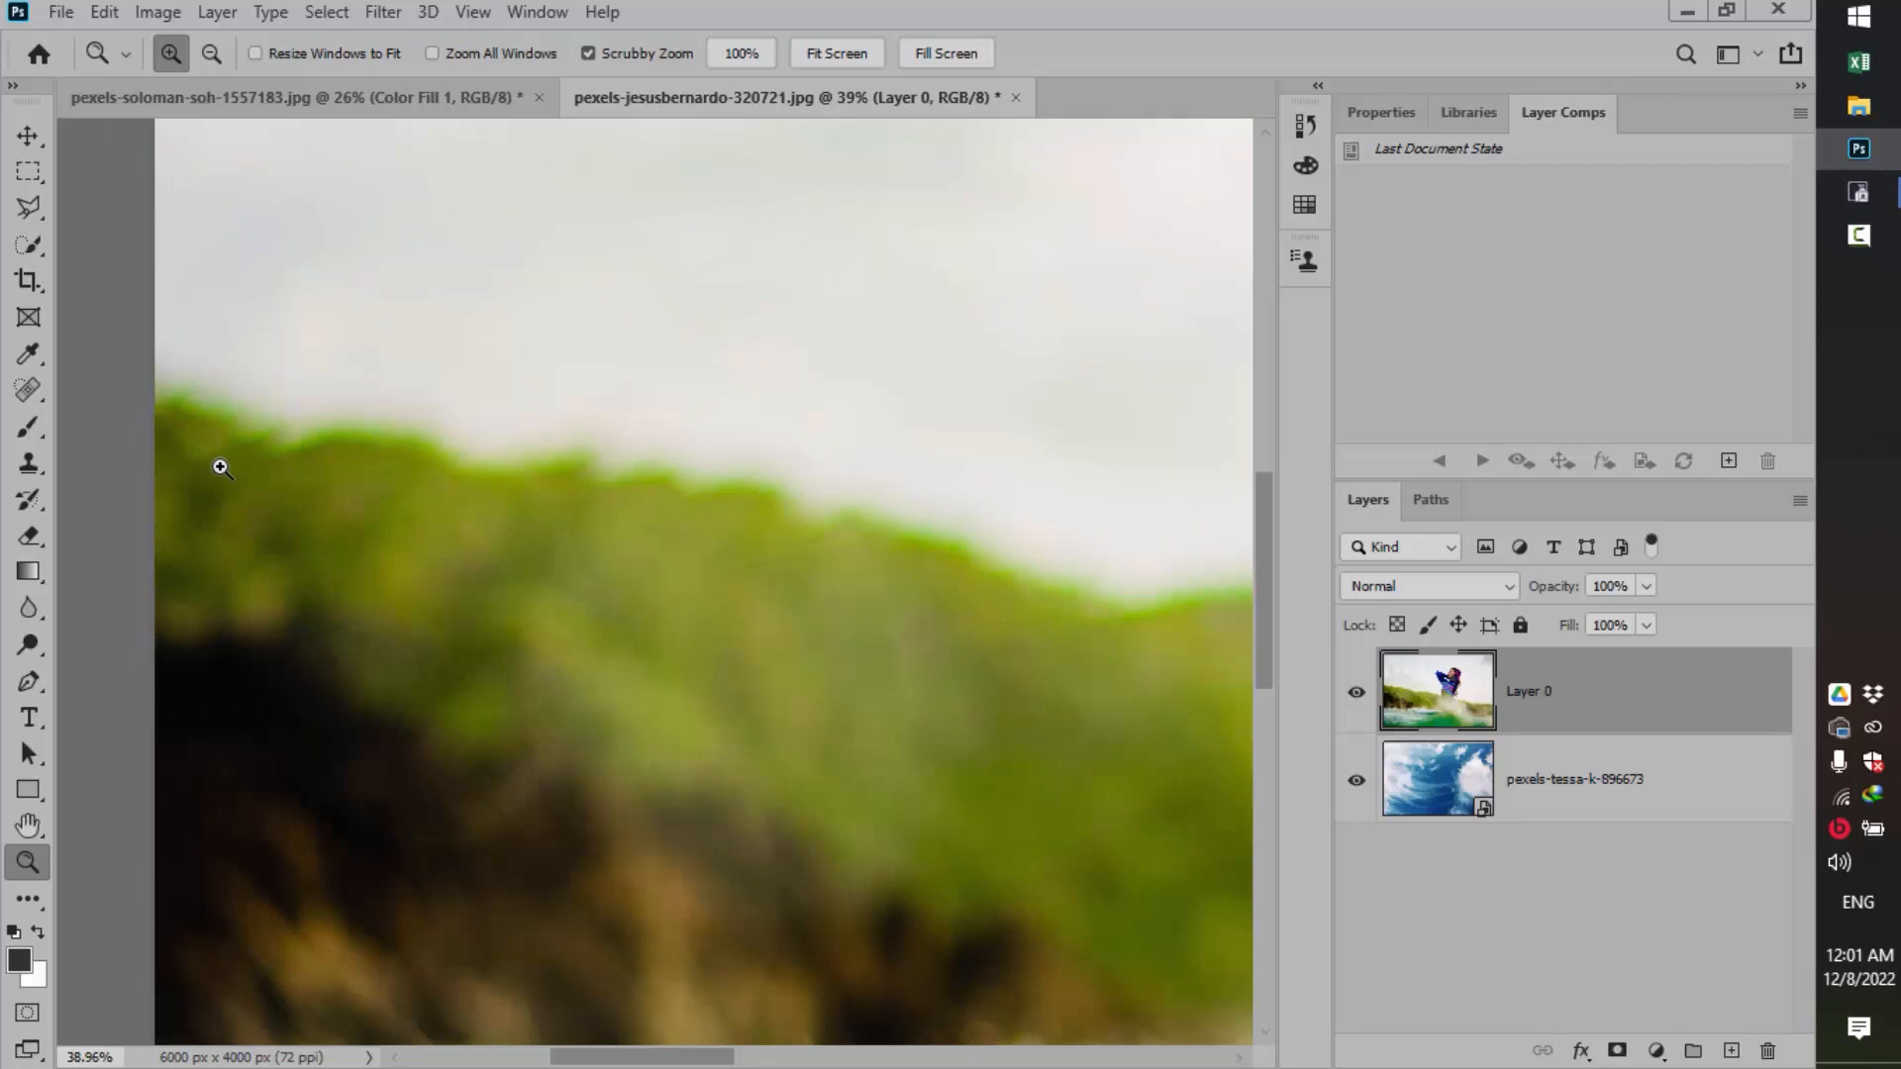
pyautogui.moveTo(28, 207); pyautogui.dragTo(158, 263)
pyautogui.click(154, 399)
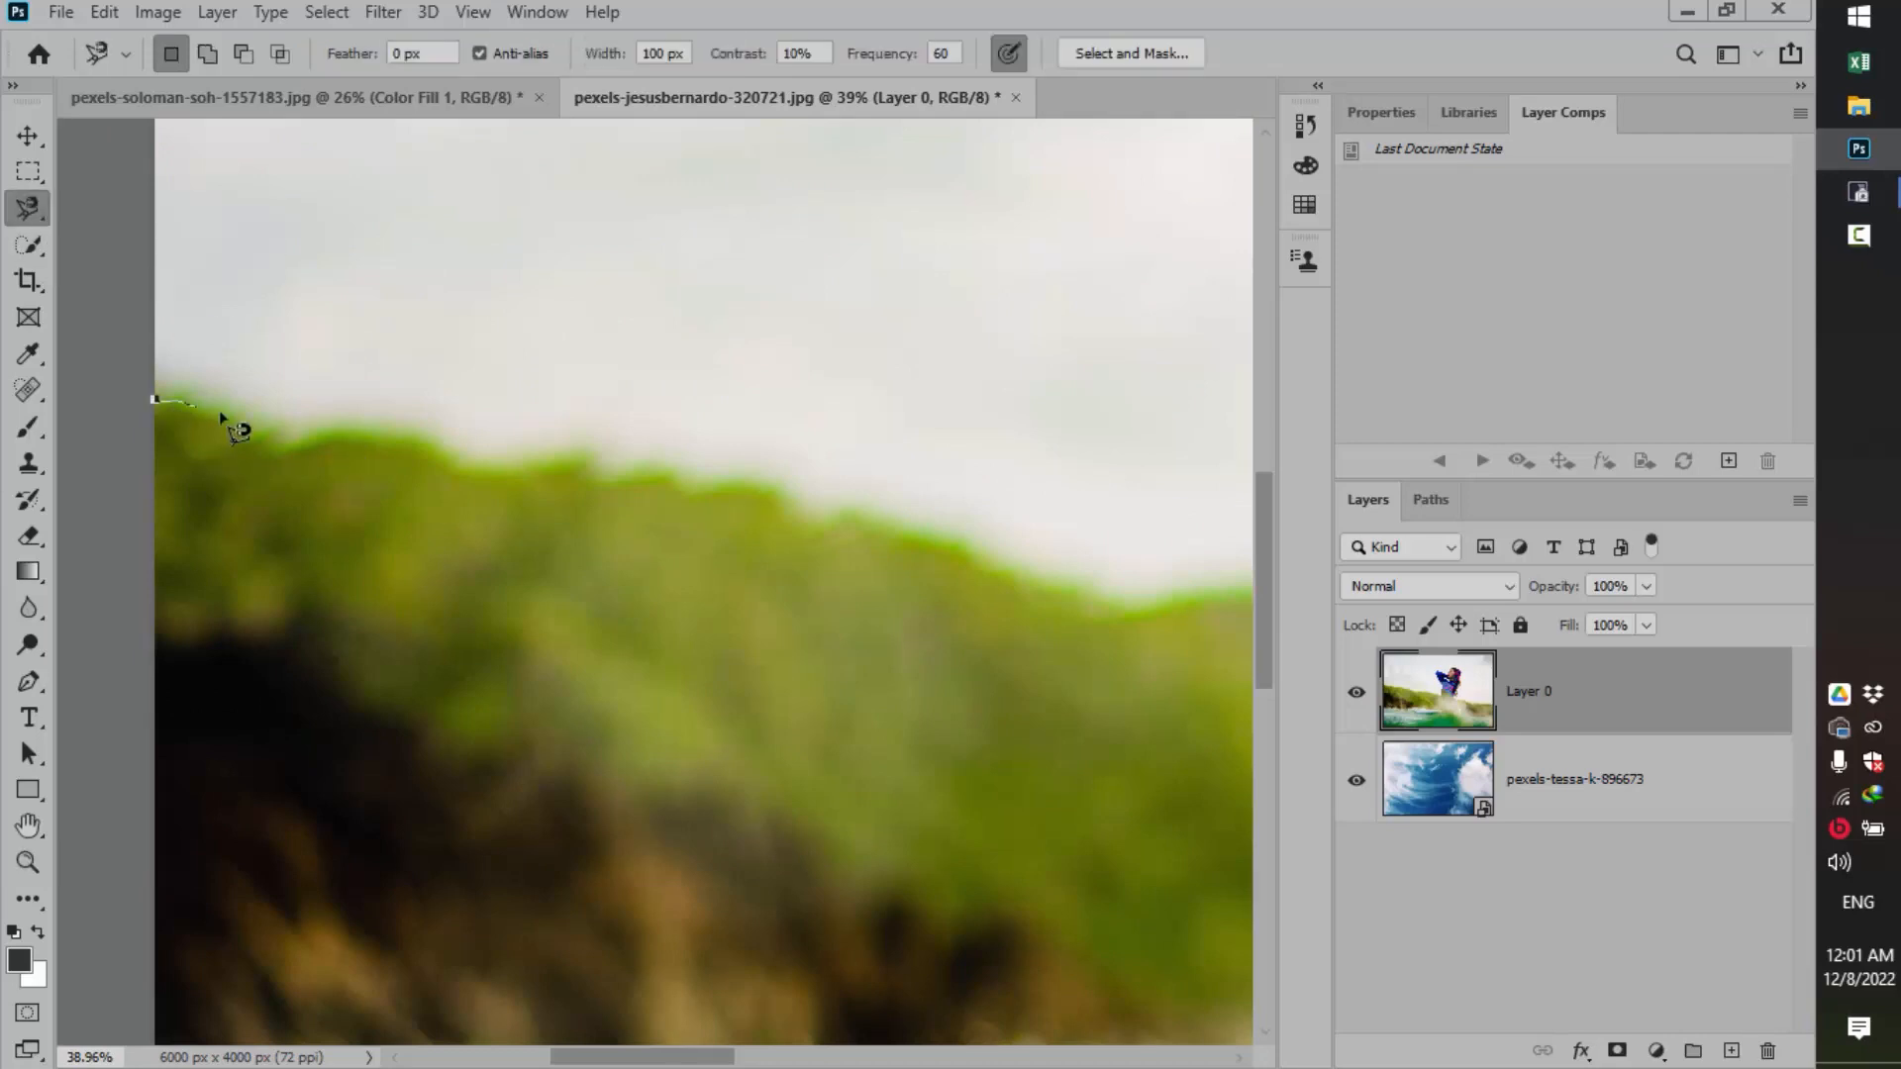
pyautogui.press('space')
pyautogui.moveTo(1175, 607)
pyautogui.mouseDown()
pyautogui.moveTo(327, 431)
pyautogui.moveTo(871, 544)
pyautogui.moveTo(891, 281)
pyautogui.moveTo(835, 141)
pyautogui.moveTo(761, 672)
pyautogui.moveTo(683, 307)
pyautogui.moveTo(973, 441)
pyautogui.moveTo(1015, 272)
pyautogui.moveTo(1099, 203)
pyautogui.moveTo(1222, 233)
pyautogui.moveTo(552, 237)
pyautogui.moveTo(663, 277)
pyautogui.moveTo(687, 425)
pyautogui.moveTo(658, 522)
pyautogui.moveTo(665, 686)
pyautogui.moveTo(599, 812)
pyautogui.moveTo(585, 999)
pyautogui.moveTo(693, 217)
pyautogui.moveTo(698, 379)
pyautogui.moveTo(840, 399)
pyautogui.moveTo(1154, 501)
pyautogui.moveTo(1179, 466)
pyautogui.moveTo(651, 330)
pyautogui.moveTo(1005, 336)
pyautogui.moveTo(1023, 615)
pyautogui.moveTo(1007, 935)
pyautogui.moveTo(1133, 518)
pyautogui.moveTo(609, 520)
pyautogui.moveTo(793, 525)
pyautogui.moveTo(777, 535)
pyautogui.moveTo(128, 514)
pyautogui.moveTo(310, 598)
pyautogui.moveTo(277, 596)
pyautogui.moveTo(149, 948)
pyautogui.moveTo(149, 542)
pyautogui.moveTo(758, 932)
pyautogui.moveTo(700, 1061)
pyautogui.mouseUp()
pyautogui.press('space')
pyautogui.press('space')
pyautogui.press('space')
pyautogui.press('space')
pyautogui.press('space')
pyautogui.hotkey('ctrl', '-')
pyautogui.hotkey('ctrl', '-')
pyautogui.hotkey('ctrl', '-')
pyautogui.hotkey('ctrl', '-')
pyautogui.click(127, 531)
# Add the remaining lower area of water and hills to the selection with the Rectangular Marquee.
pyautogui.press('m')
pyautogui.moveTo(246, 744); pyautogui.dragTo(1274, 1053)
pyautogui.moveTo(1132, 835); pyautogui.dragTo(1285, 715)
# Trace the missed outer edge of the woman's patterned sleeve with the Pen tool and add it to the selection.
pyautogui.press('z')
pyautogui.scroll(10, 954, 513)
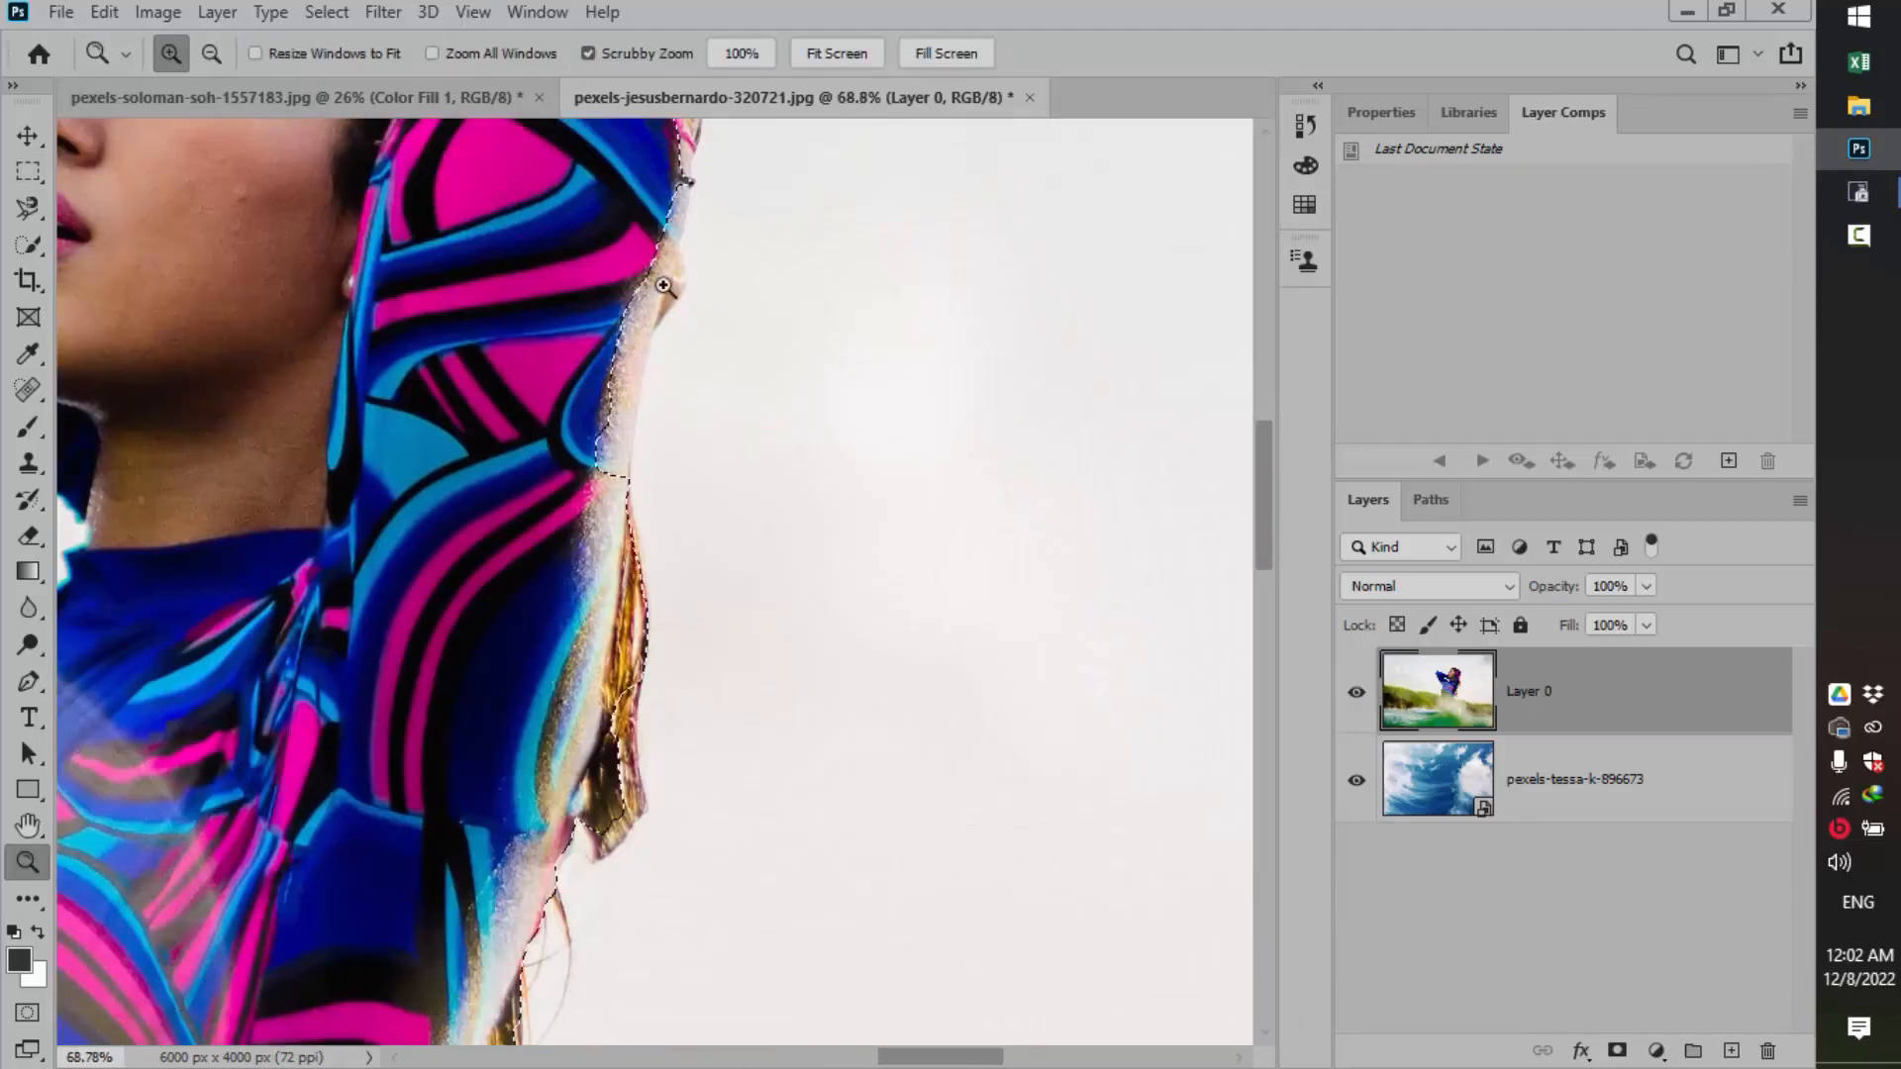
pyautogui.moveTo(792, 625); pyautogui.dragTo(848, 670)
pyautogui.press('p')
pyautogui.click(718, 211)
pyautogui.click(810, 413)
pyautogui.click(777, 641)
pyautogui.click(768, 727)
pyautogui.click(727, 792)
pyautogui.press('Return')
pyautogui.moveTo(789, 544); pyautogui.dragTo(768, 679)
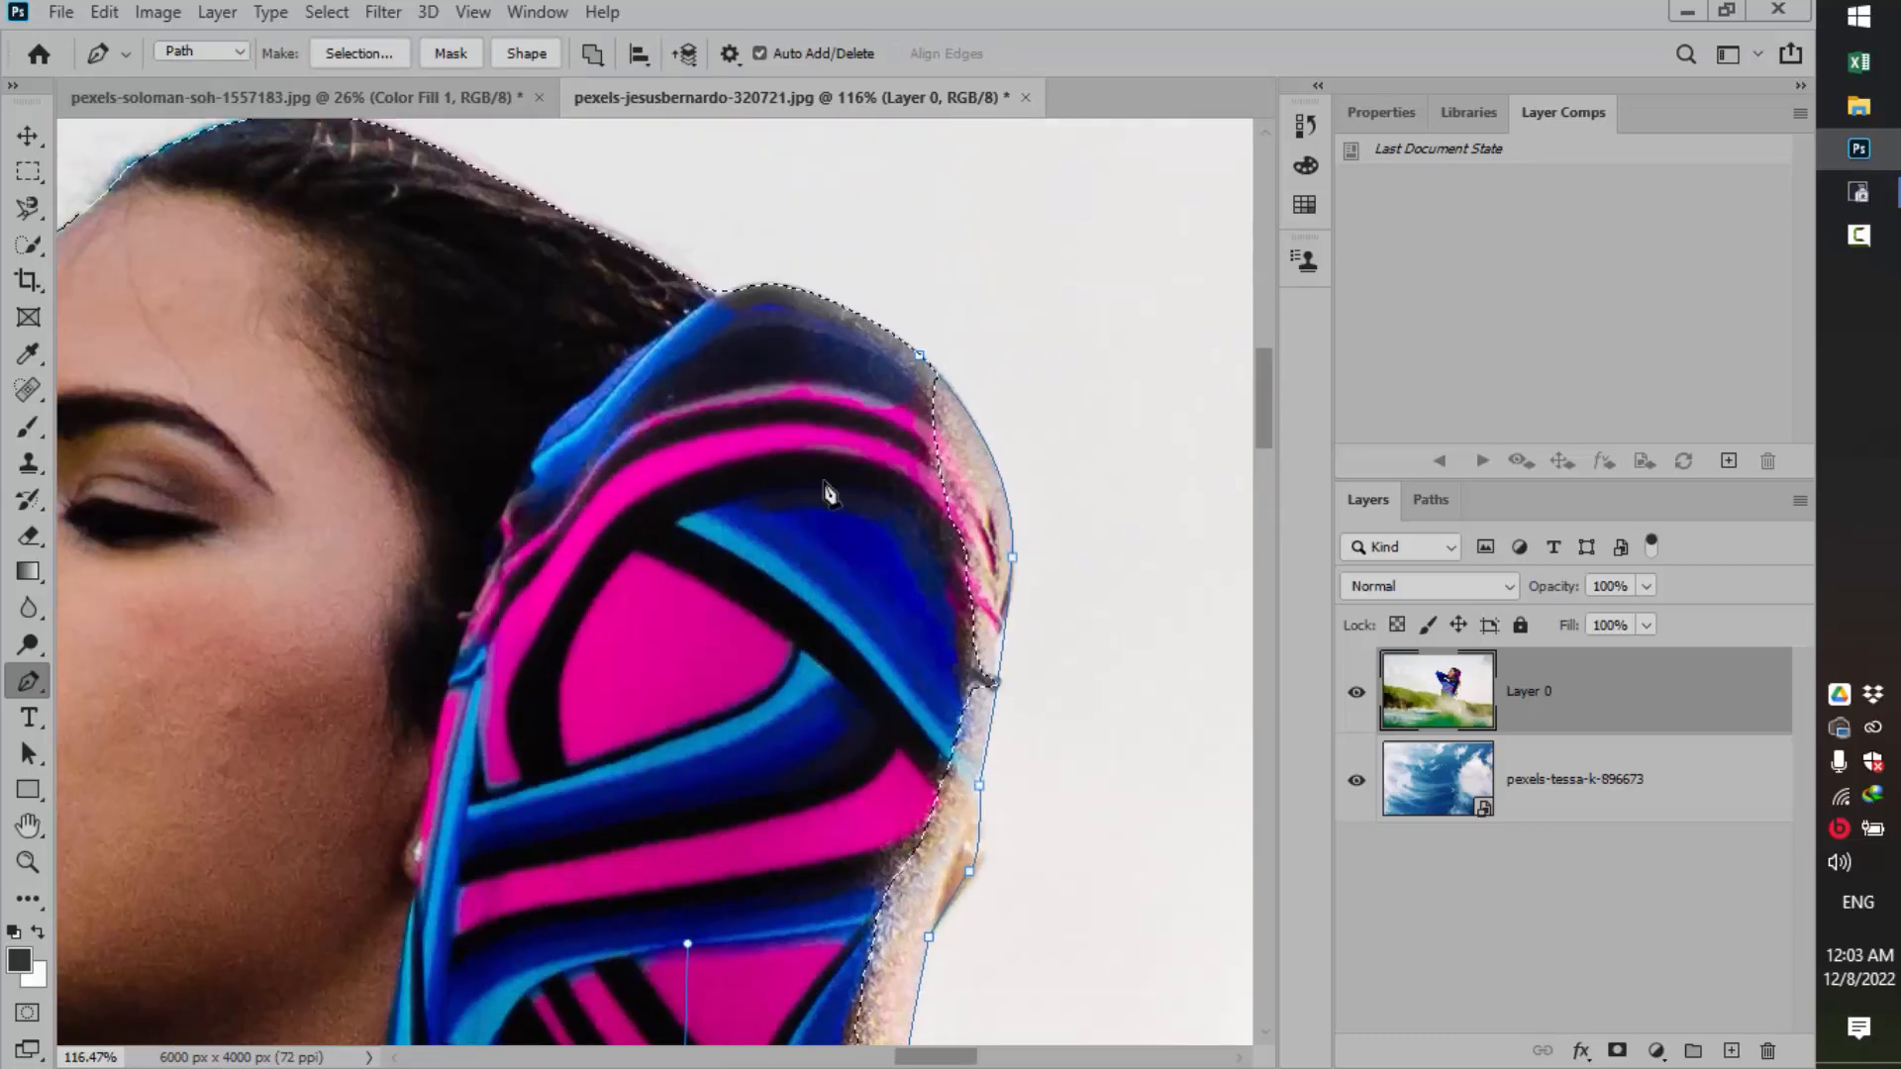
# Trace the missed edge of the woman's face profile down to the lips with the Pen tool and add it to the selection.
pyautogui.hscroll(-7, 863, 406)
pyautogui.click(567, 394)
pyautogui.moveTo(536, 429); pyautogui.dragTo(538, 451)
pyautogui.click(506, 554)
pyautogui.click(492, 674)
pyautogui.press('Return')
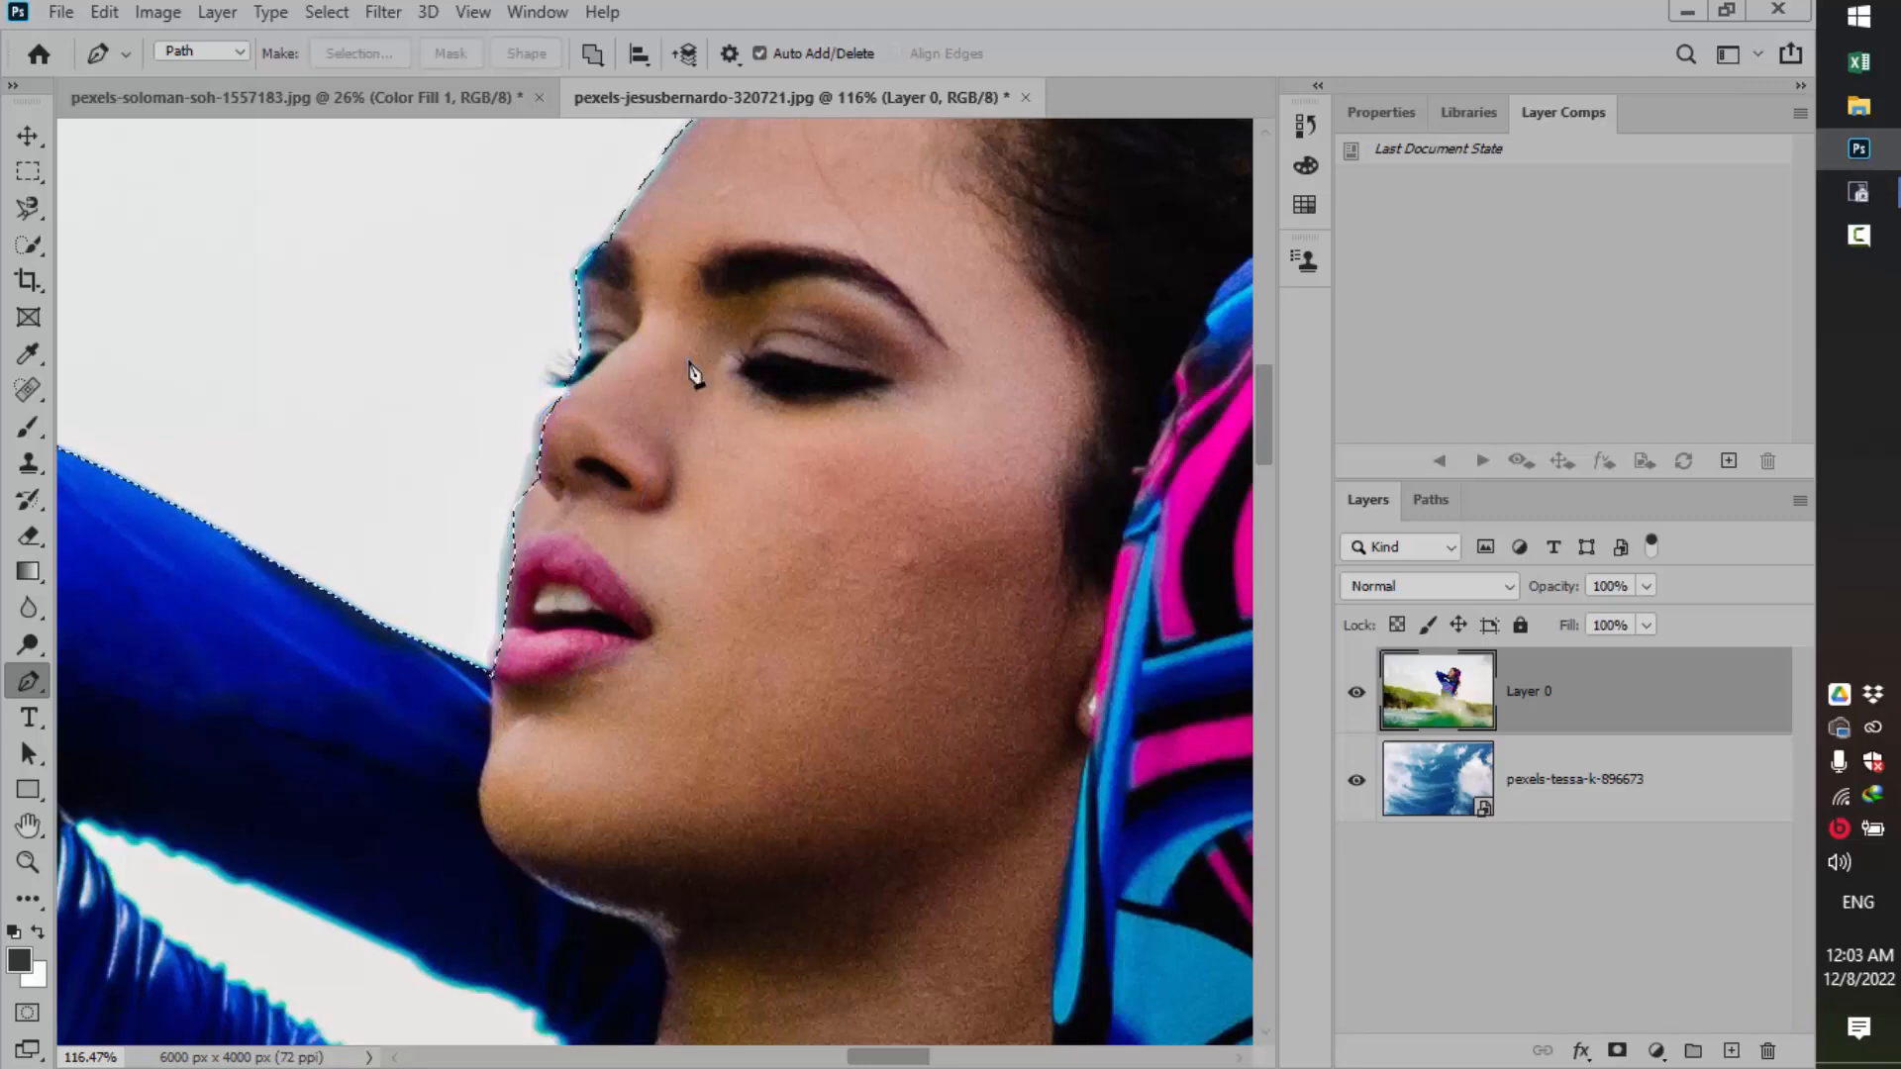
# Start a Pen path around the white gap under the blue raised arm, from its pointed tip along the lower edge.
pyautogui.moveTo(319, 814); pyautogui.dragTo(633, 465)
pyautogui.press('z')
pyautogui.click(462, 470)
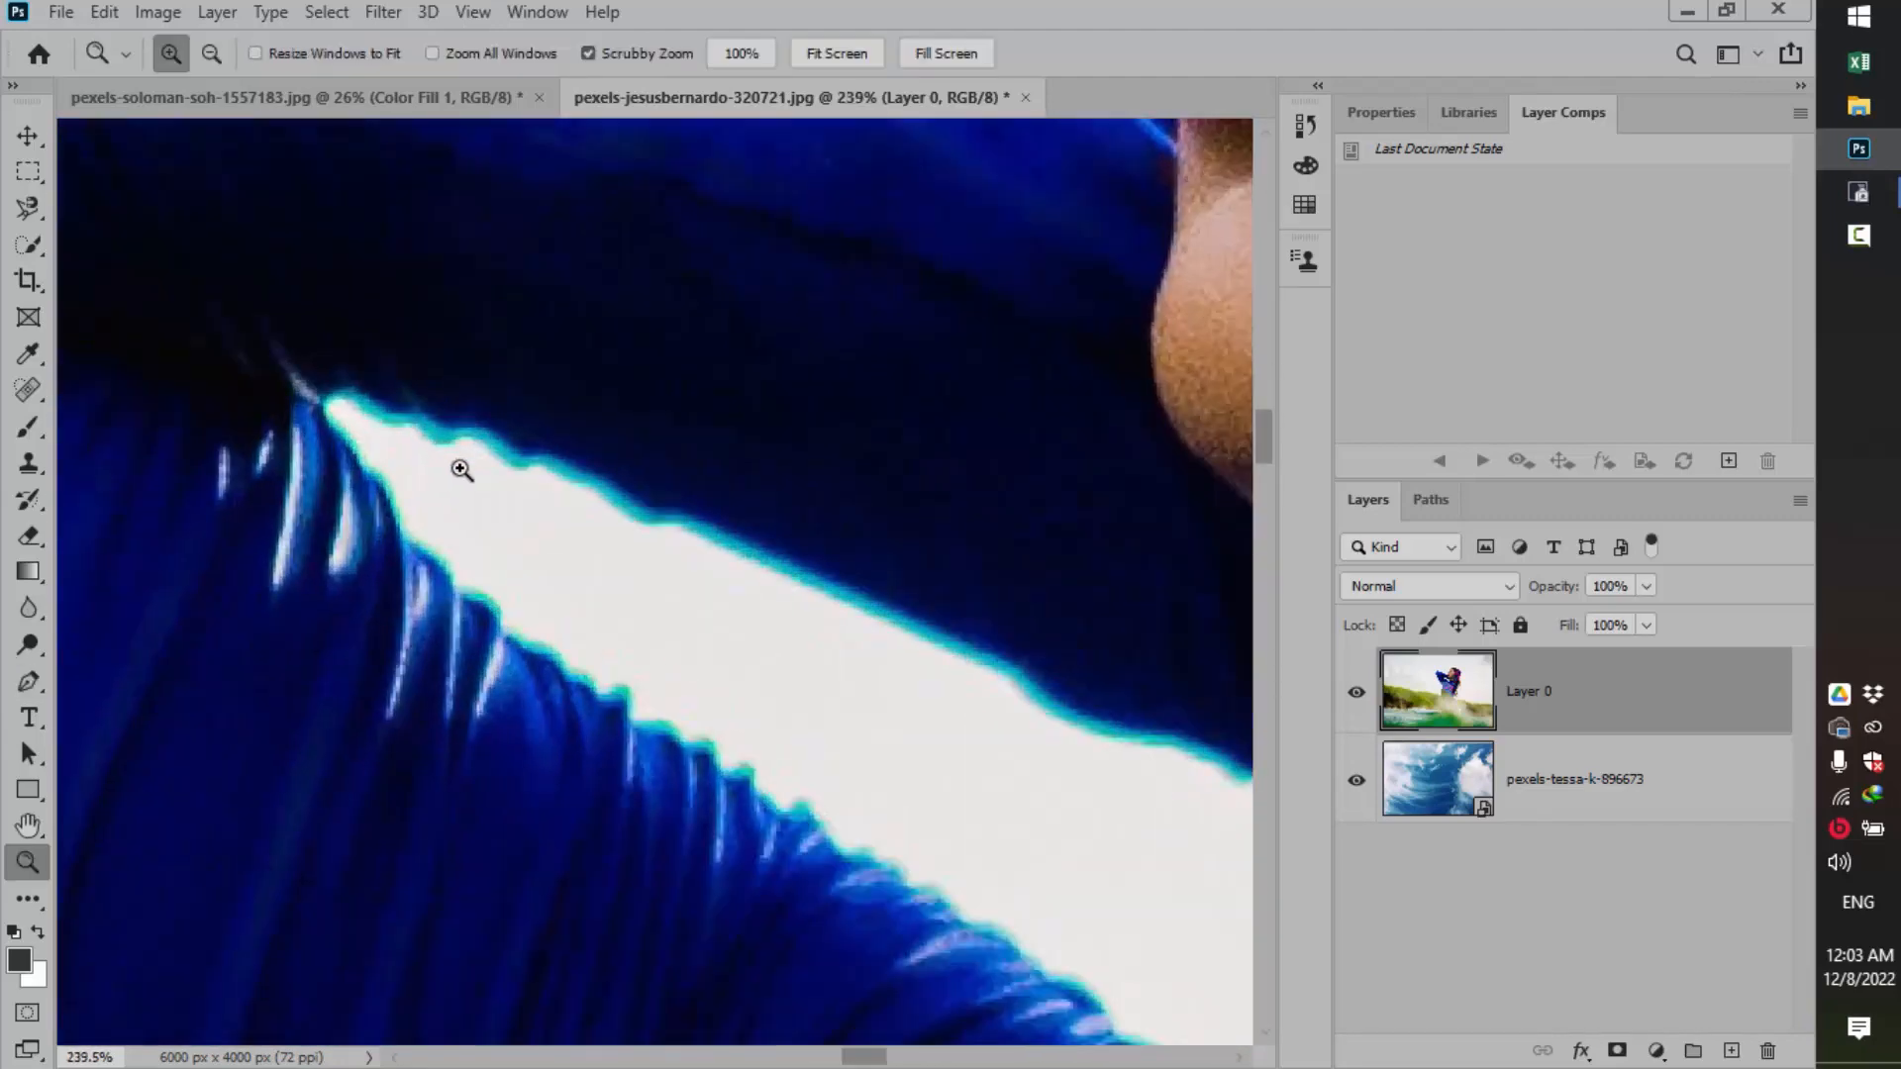
pyautogui.press('p')
pyautogui.click(314, 405)
pyautogui.click(335, 397)
pyautogui.click(382, 480)
pyautogui.click(399, 528)
pyautogui.click(416, 547)
pyautogui.click(443, 568)
pyautogui.click(459, 600)
pyautogui.click(490, 612)
pyautogui.click(503, 631)
pyautogui.click(535, 651)
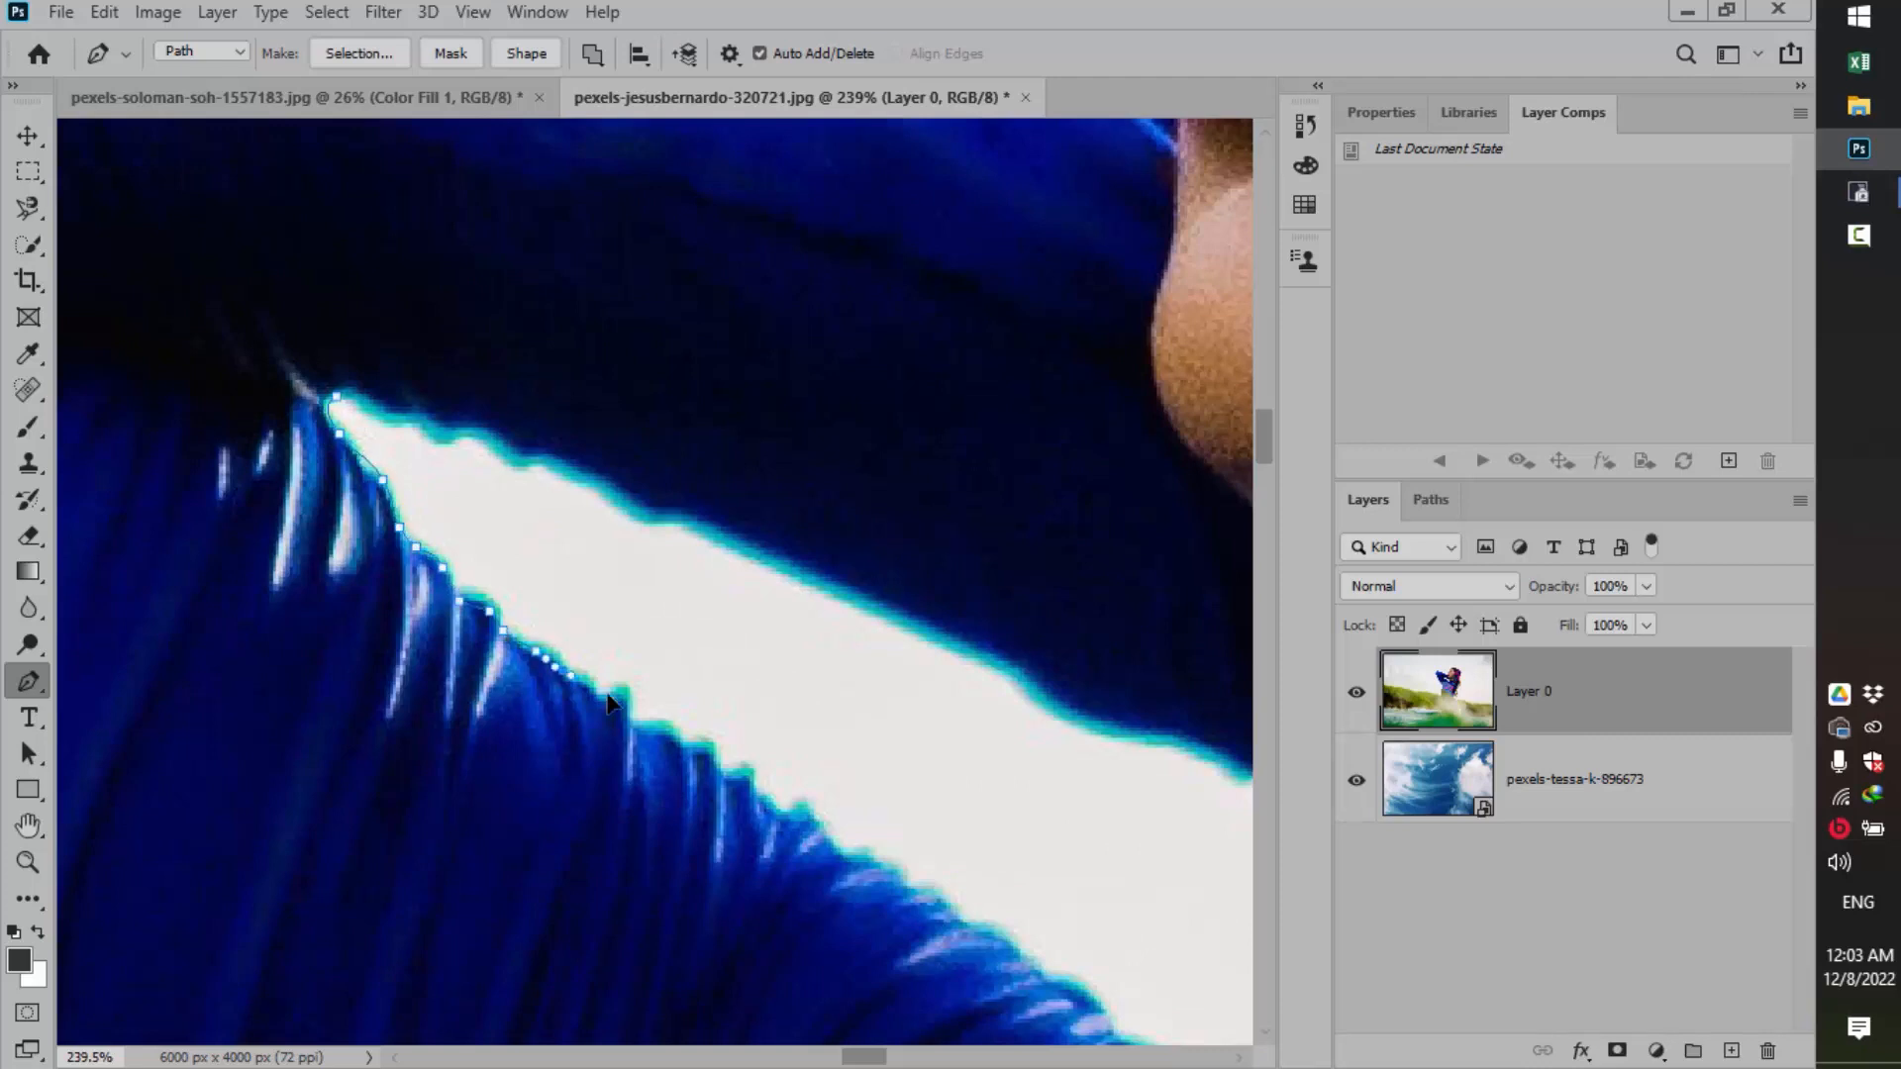
# Continue the Pen path along the wrinkled lower edge of the gap toward the collar.
pyautogui.click(666, 734)
pyautogui.click(700, 755)
pyautogui.click(729, 772)
pyautogui.click(742, 785)
pyautogui.click(907, 890)
pyautogui.click(945, 908)
pyautogui.click(968, 926)
pyautogui.click(997, 943)
pyautogui.click(1091, 994)
pyautogui.moveTo(1095, 1002); pyautogui.dragTo(563, 417)
# Carry the Pen path around the wide end of the gap beside the collar and neck.
pyautogui.click(712, 543)
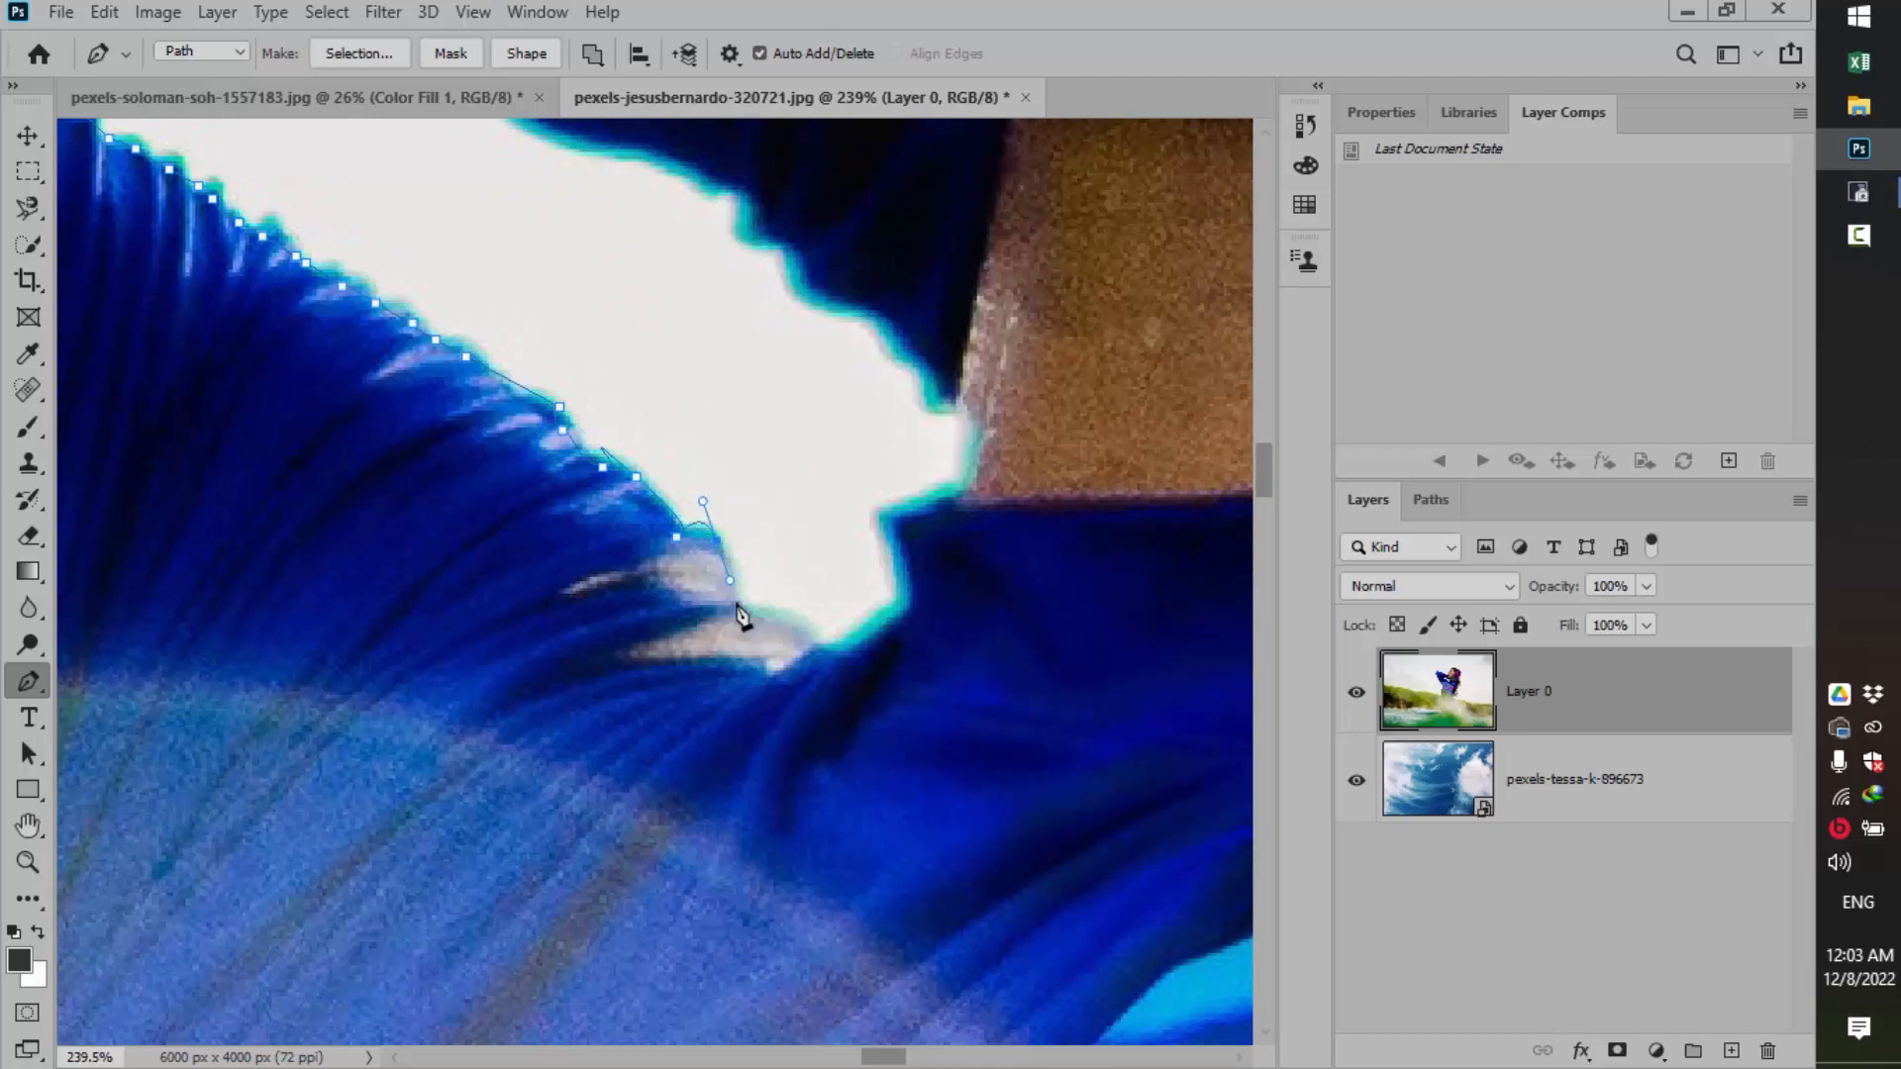
pyautogui.click(870, 637)
pyautogui.click(900, 537)
pyautogui.click(892, 516)
pyautogui.click(934, 502)
pyautogui.click(780, 277)
# Trace the Pen path back along the gap's upper edge beneath the arm.
pyautogui.scroll(5, 823, 526)
pyautogui.hscroll(-3, 822, 525)
pyautogui.click(812, 508)
pyautogui.click(756, 475)
pyautogui.click(556, 372)
pyautogui.click(478, 348)
pyautogui.click(332, 289)
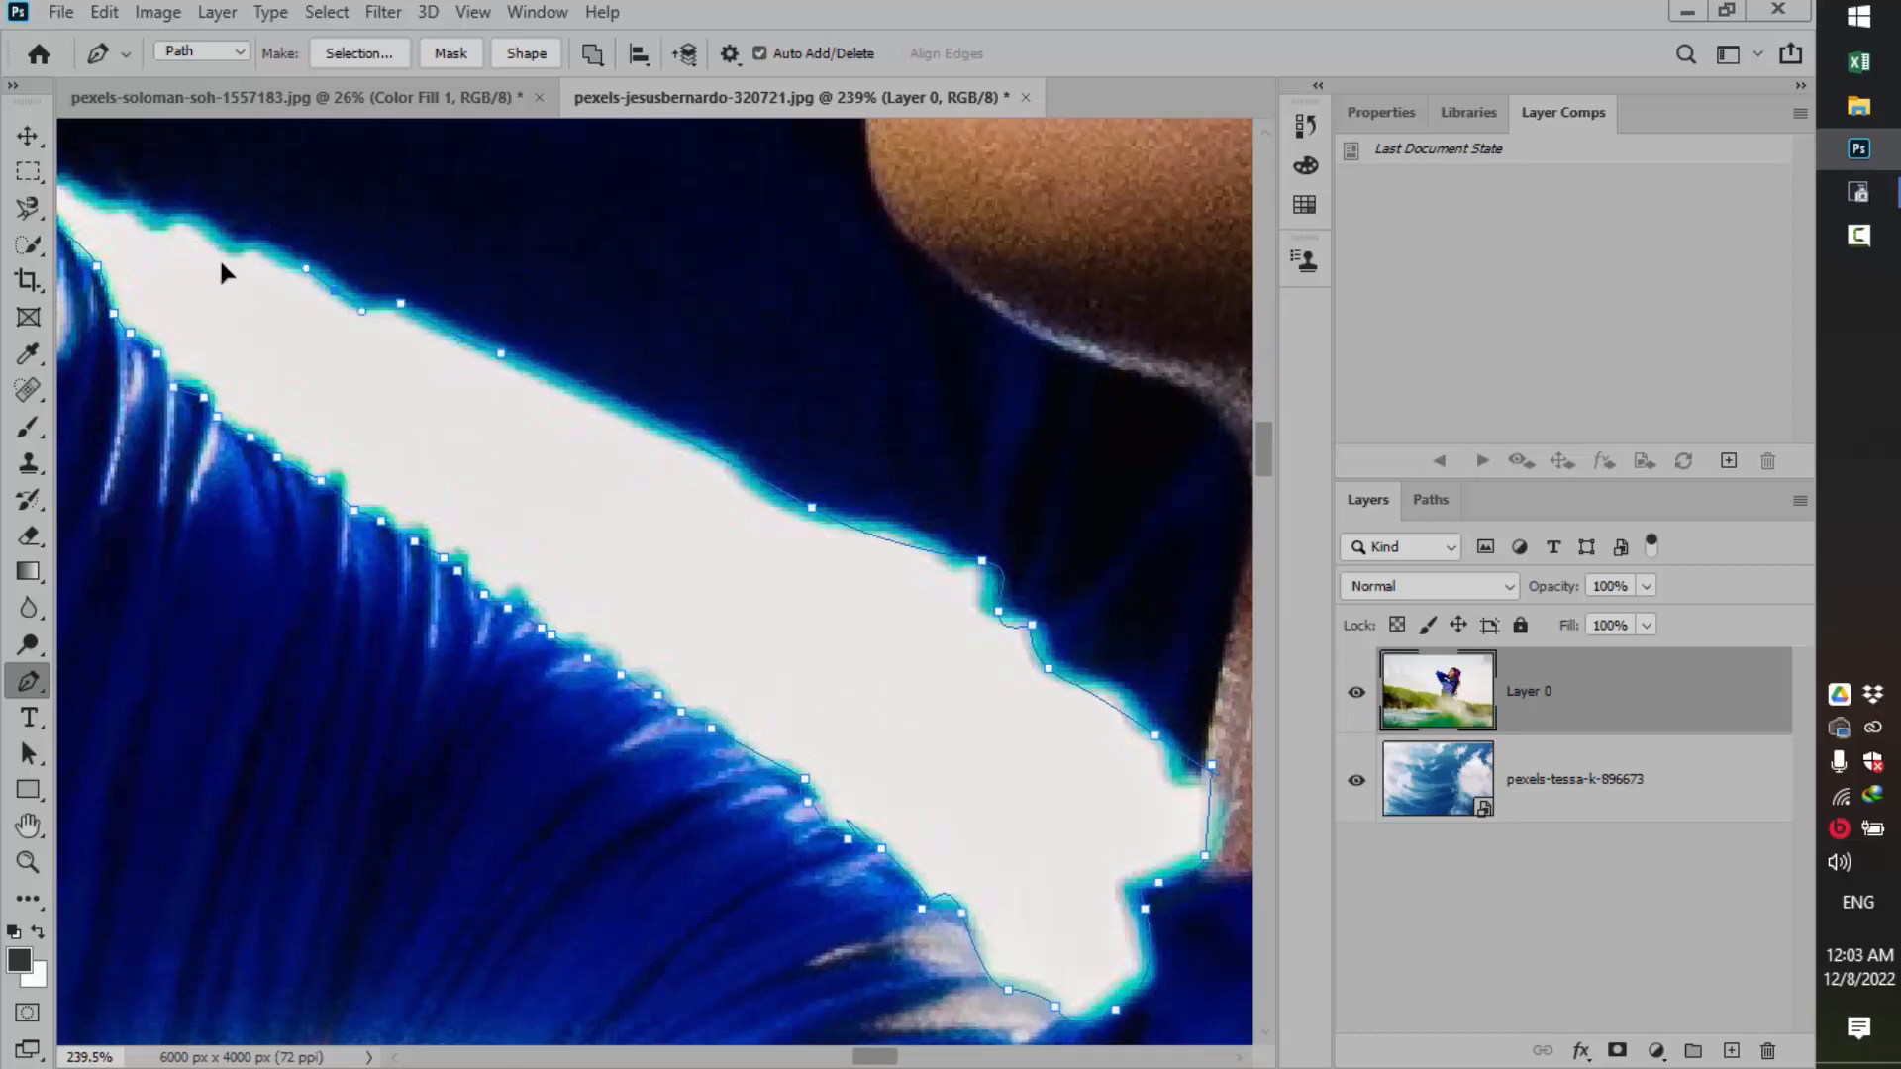
# Close the path at the gap's pointed tip and subtract the gap from the selection.
pyautogui.moveTo(221, 263); pyautogui.dragTo(590, 432)
pyautogui.click(567, 408)
pyautogui.click(539, 388)
pyautogui.click(410, 365)
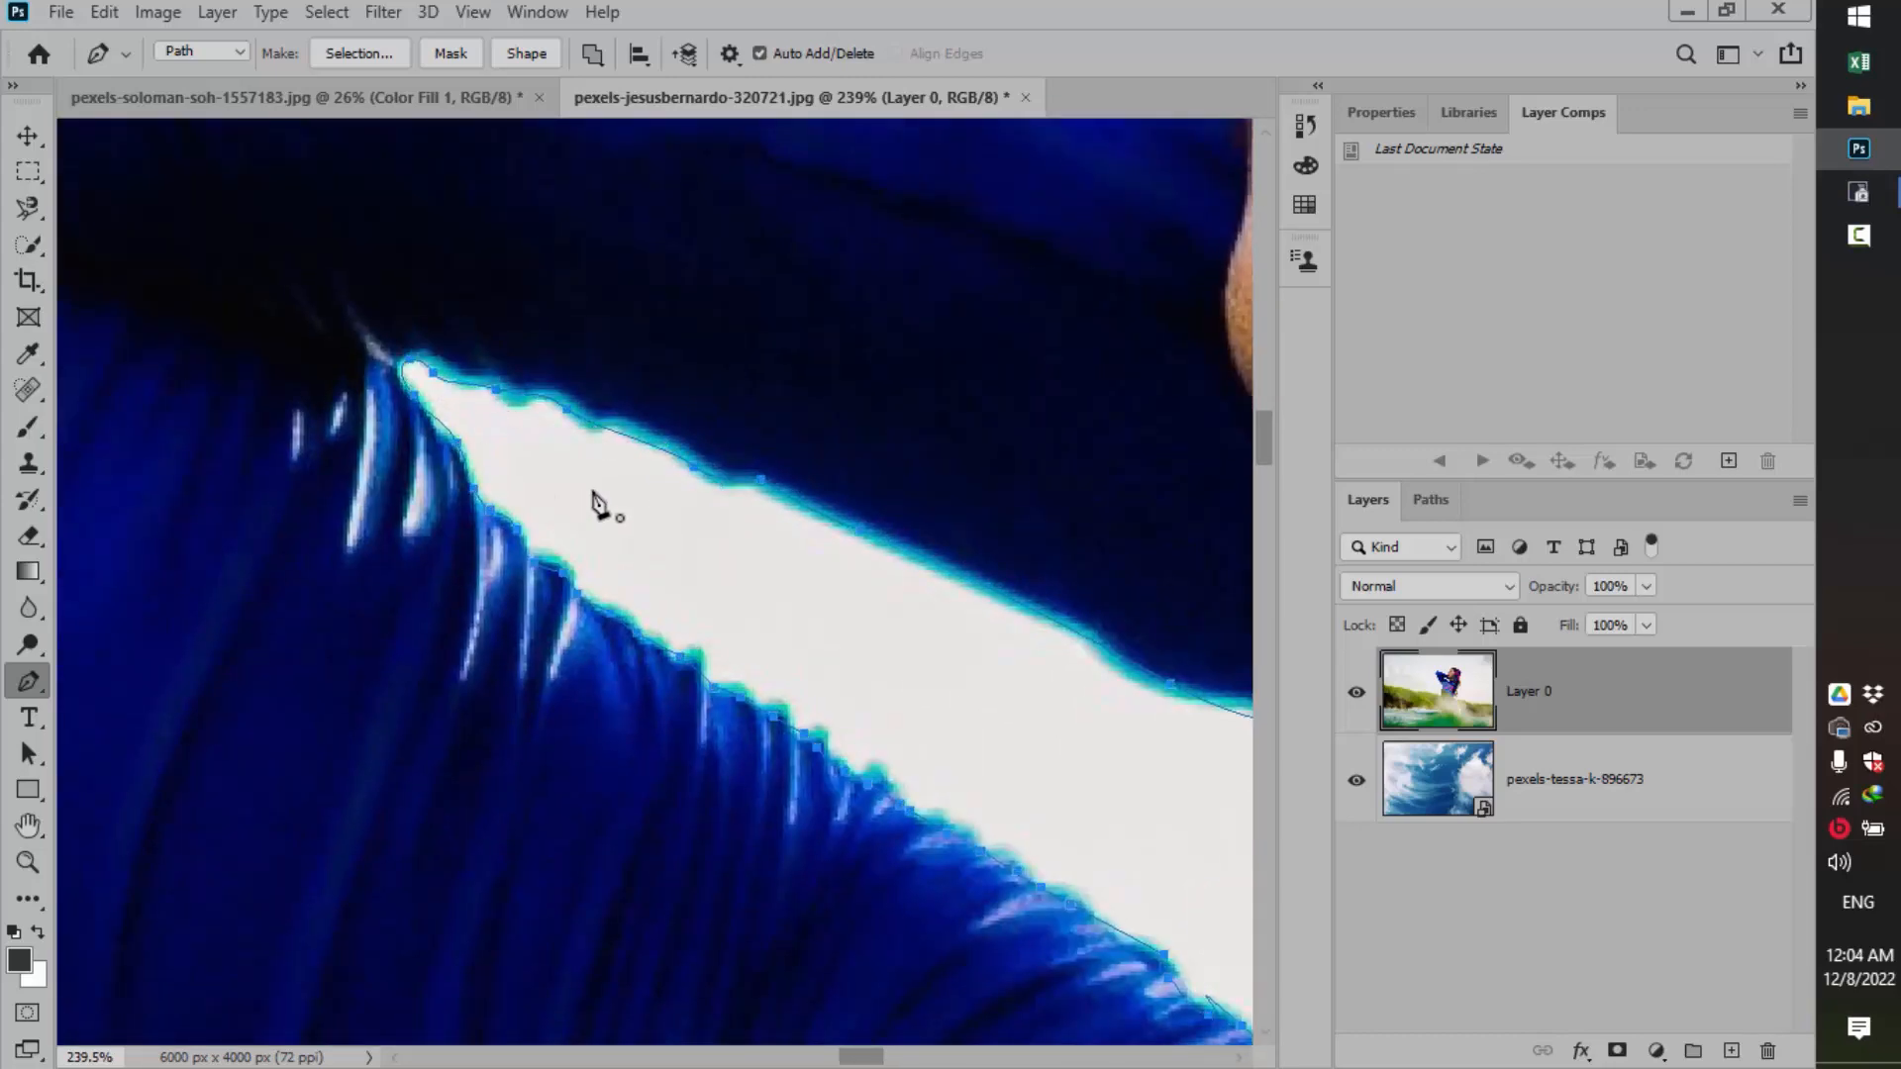
pyautogui.hotkey('ctrl', 'Return')
pyautogui.hotkey('ctrl', '1')
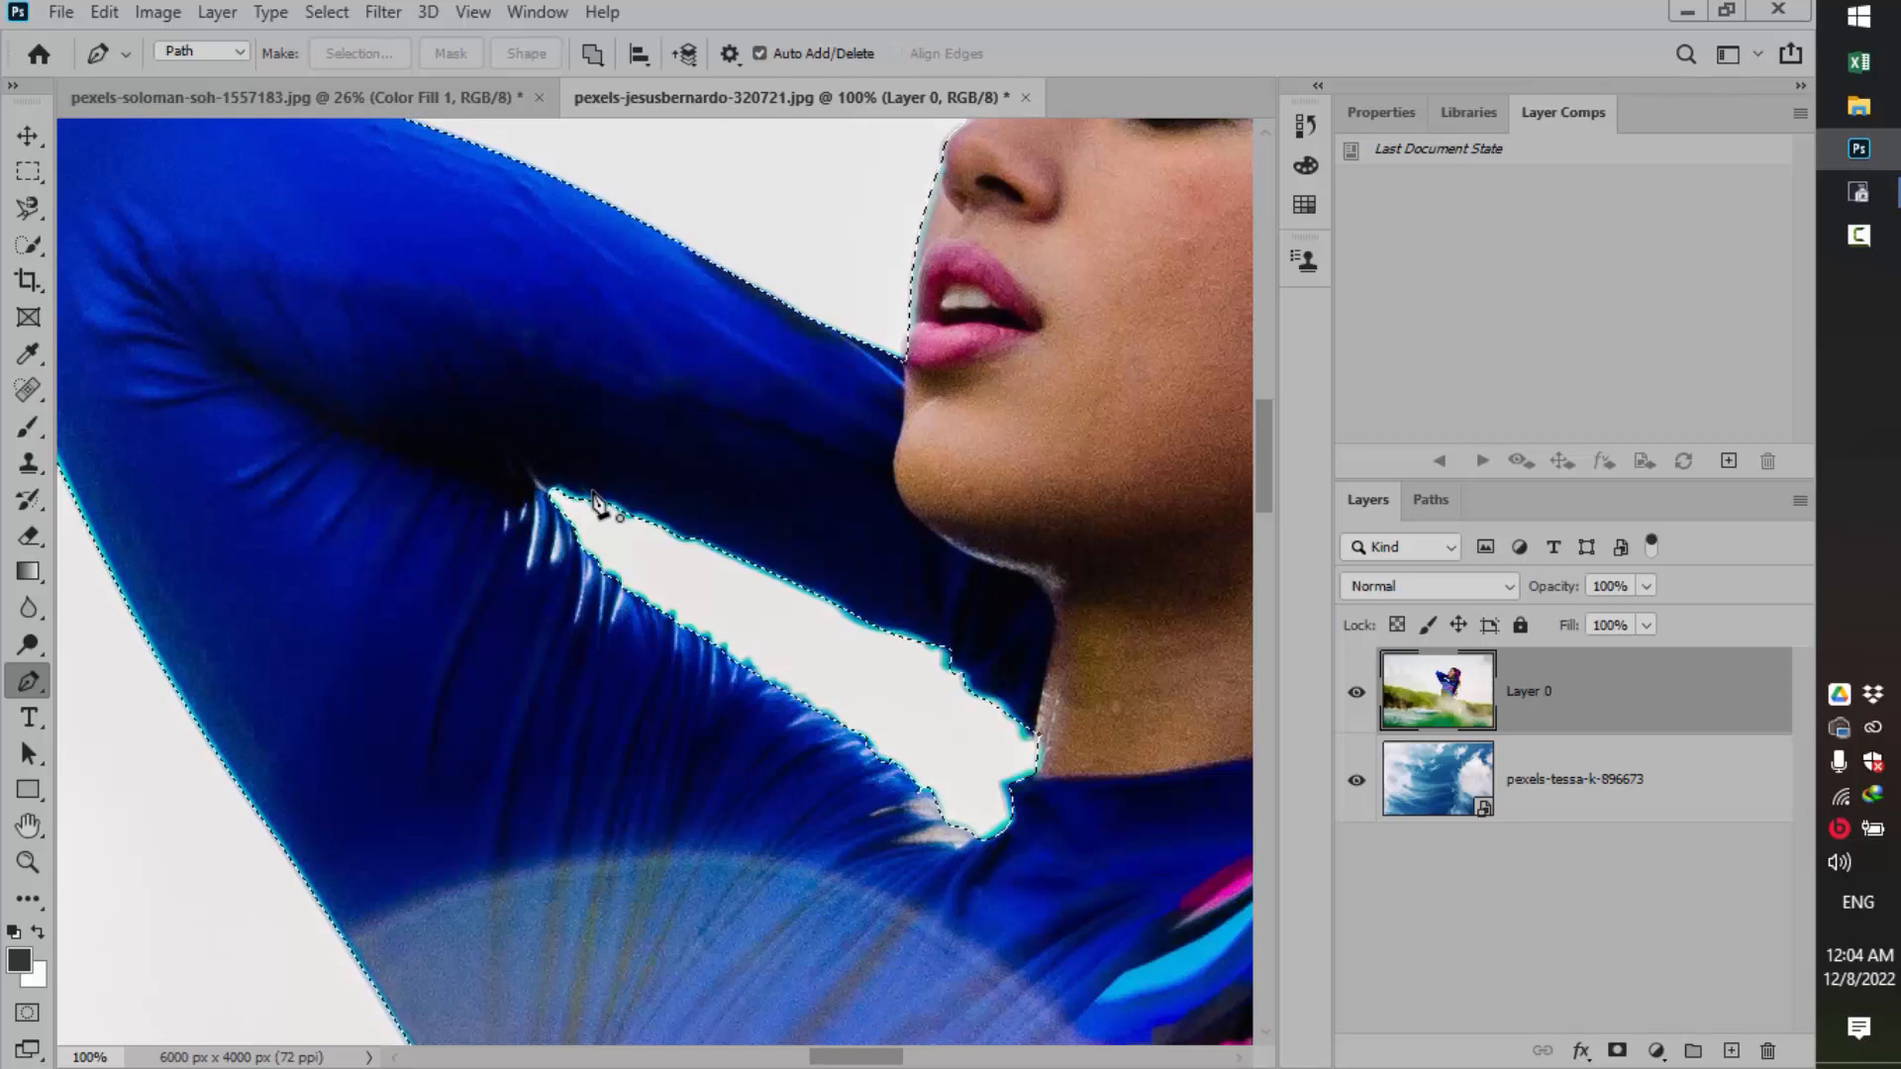
# In Quick Mask mode, paint black over the background gap between the woman's waist and hanging hair with a small soft Brush.
pyautogui.press('q')
pyautogui.press('z')
pyautogui.scroll(-2, 976, 424)
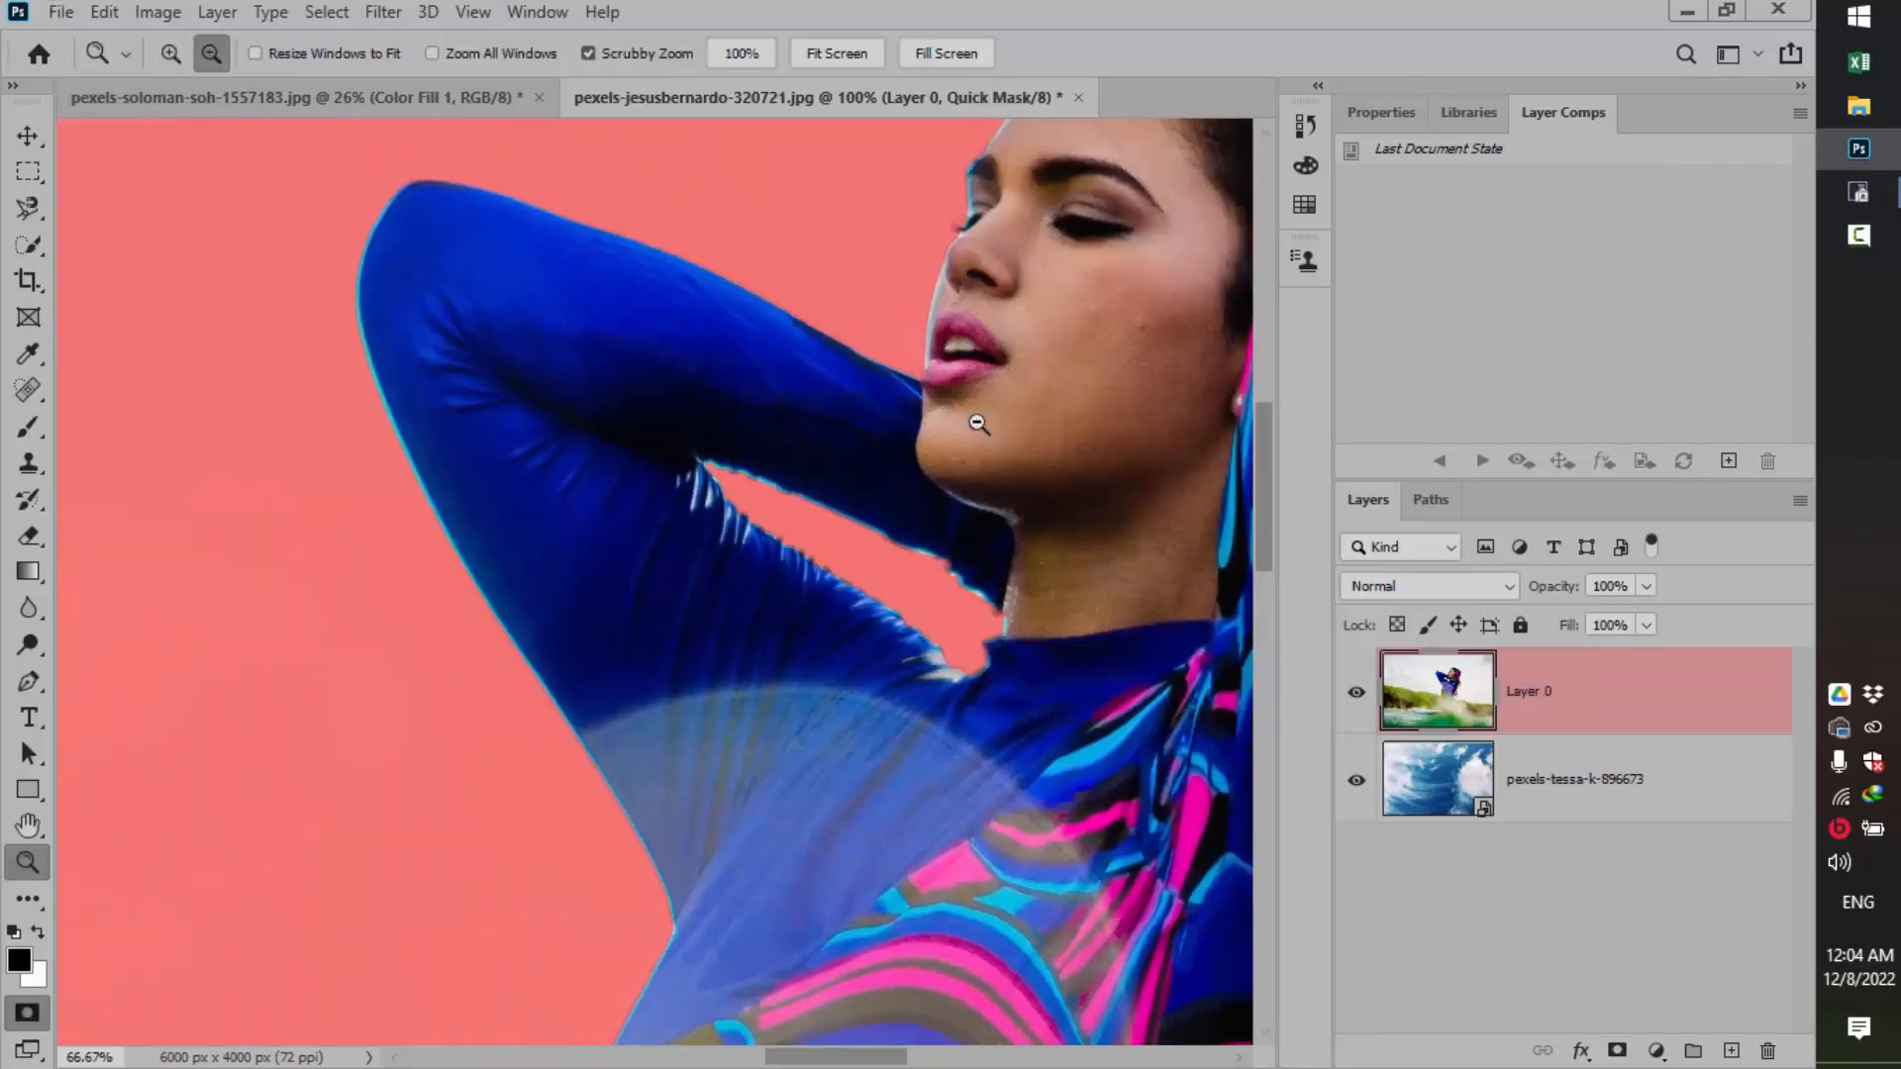
pyautogui.scroll(6, 866, 746)
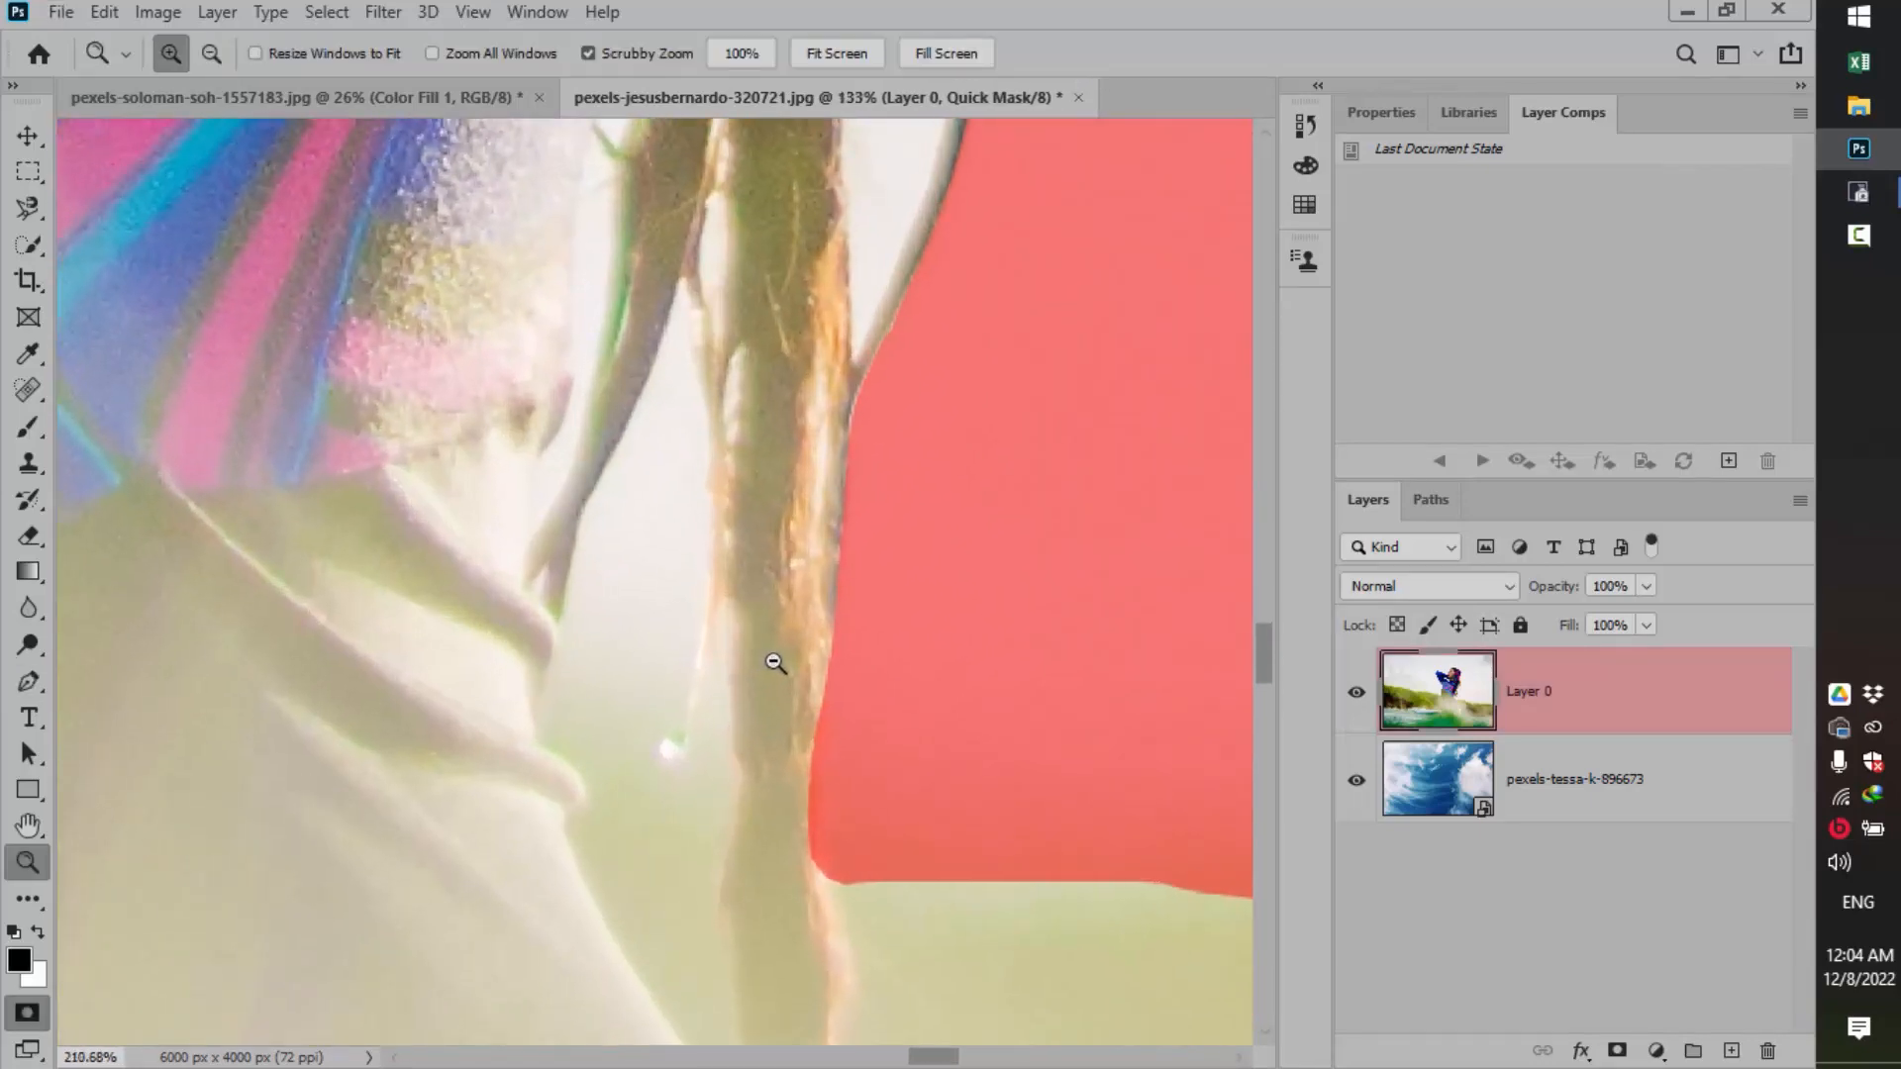
pyautogui.press('b')
pyautogui.moveTo(755, 624); pyautogui.dragTo(125, 632)
pyautogui.moveTo(630, 562)
pyautogui.mouseDown()
pyautogui.moveTo(588, 592)
pyautogui.moveTo(609, 909)
pyautogui.mouseUp()
pyautogui.rightClick(953, 507)
pyautogui.moveTo(1275, 641); pyautogui.dragTo(1188, 641)
pyautogui.moveTo(1132, 577); pyautogui.dragTo(1112, 577)
pyautogui.moveTo(728, 804)
pyautogui.mouseDown()
pyautogui.moveTo(594, 571)
pyautogui.moveTo(704, 310)
pyautogui.moveTo(662, 403)
pyautogui.moveTo(721, 323)
pyautogui.moveTo(725, 670)
pyautogui.moveTo(590, 713)
pyautogui.moveTo(645, 585)
pyautogui.moveTo(654, 604)
pyautogui.mouseUp()
# Refine the Quick Mask along the lower hanging hair, brushing white over the strands and black over the background gap beside the waist.
pyautogui.press('x')
pyautogui.moveTo(540, 631); pyautogui.dragTo(521, 730)
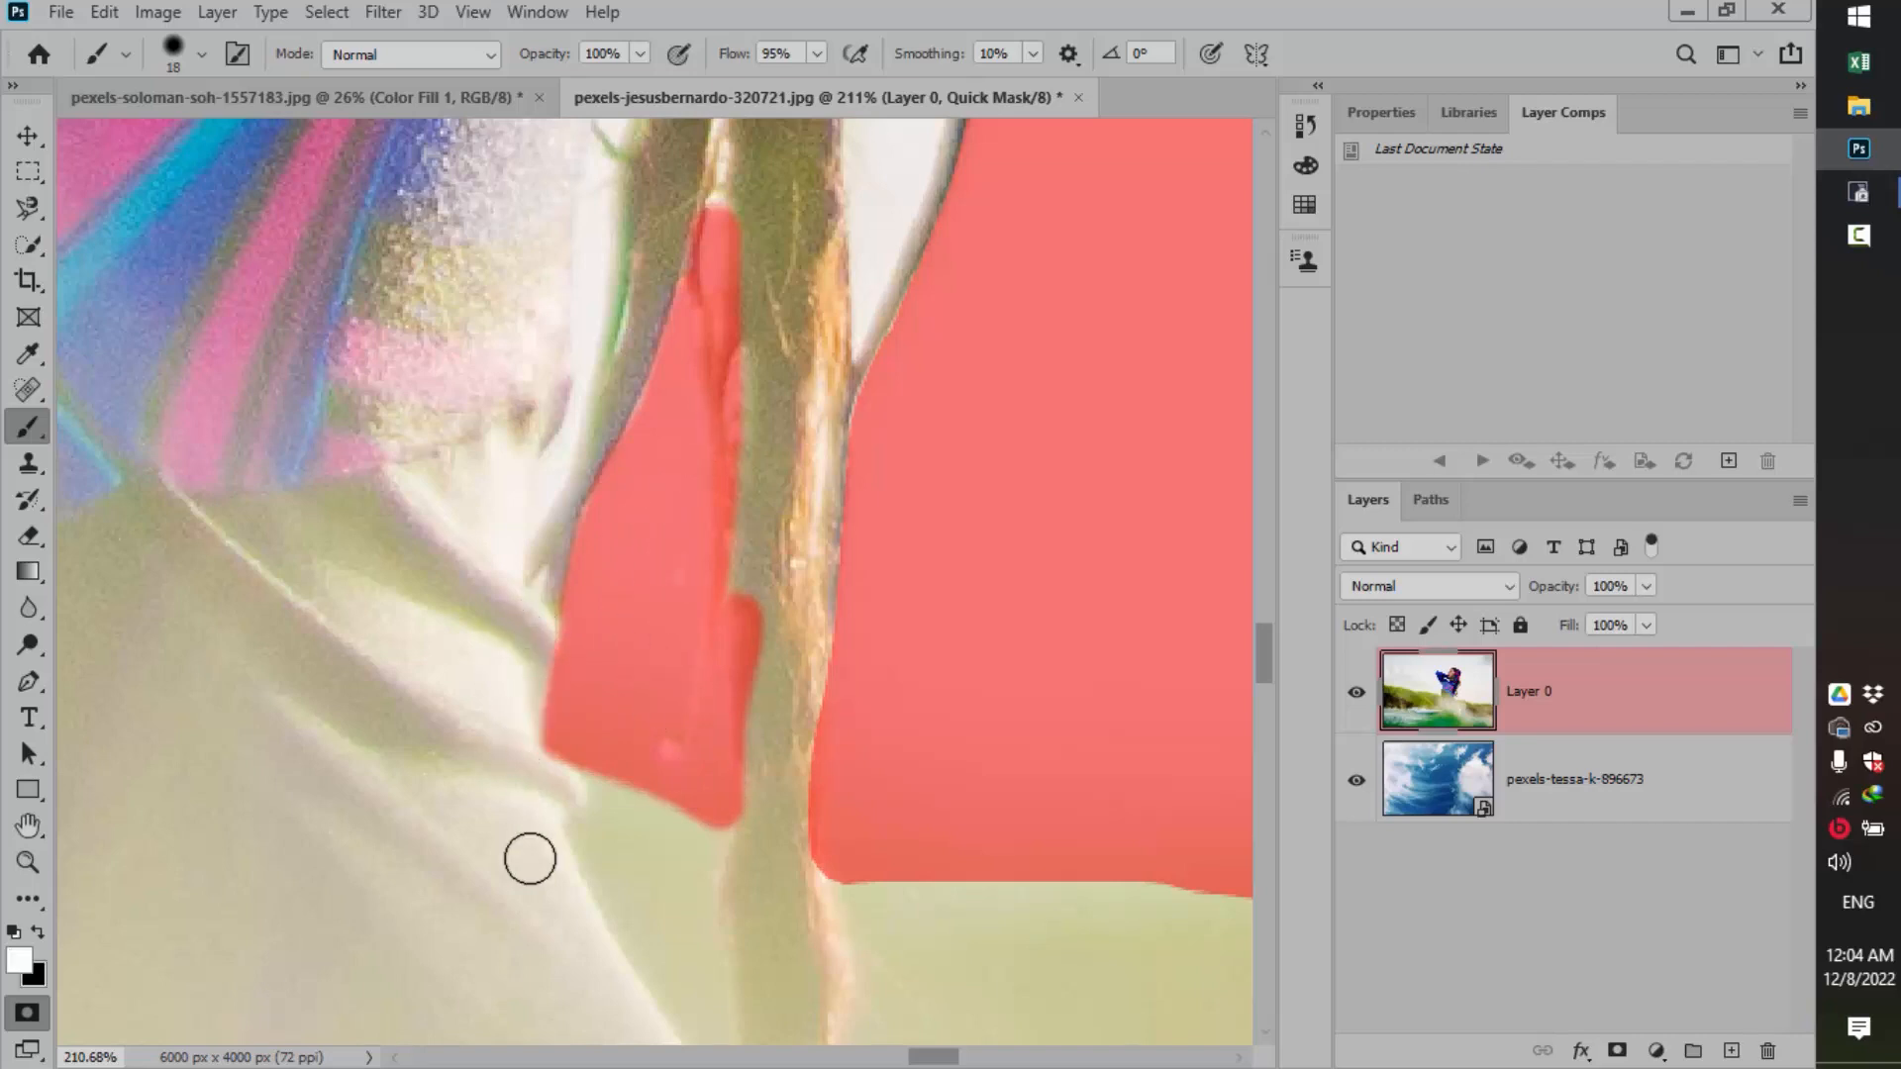
pyautogui.moveTo(884, 335); pyautogui.dragTo(813, 555)
pyautogui.press('x')
pyautogui.moveTo(702, 801)
pyautogui.mouseDown()
pyautogui.moveTo(696, 924)
pyautogui.moveTo(713, 738)
pyautogui.moveTo(679, 212)
pyautogui.mouseUp()
pyautogui.press('x')
# Paint black in the Quick Mask over the leftover background along the upper part of the hanging hair beneath the arm.
pyautogui.scroll(2, 713, 495)
pyautogui.press('x')
pyautogui.moveTo(752, 735)
pyautogui.mouseDown()
pyautogui.moveTo(740, 366)
pyautogui.moveTo(839, 141)
pyautogui.moveTo(821, 502)
pyautogui.moveTo(778, 432)
pyautogui.moveTo(800, 271)
pyautogui.moveTo(844, 230)
pyautogui.moveTo(812, 525)
pyautogui.mouseUp()
pyautogui.scroll(3, 814, 792)
pyautogui.moveTo(762, 851)
pyautogui.mouseDown()
pyautogui.moveTo(845, 307)
pyautogui.moveTo(757, 707)
pyautogui.mouseUp()
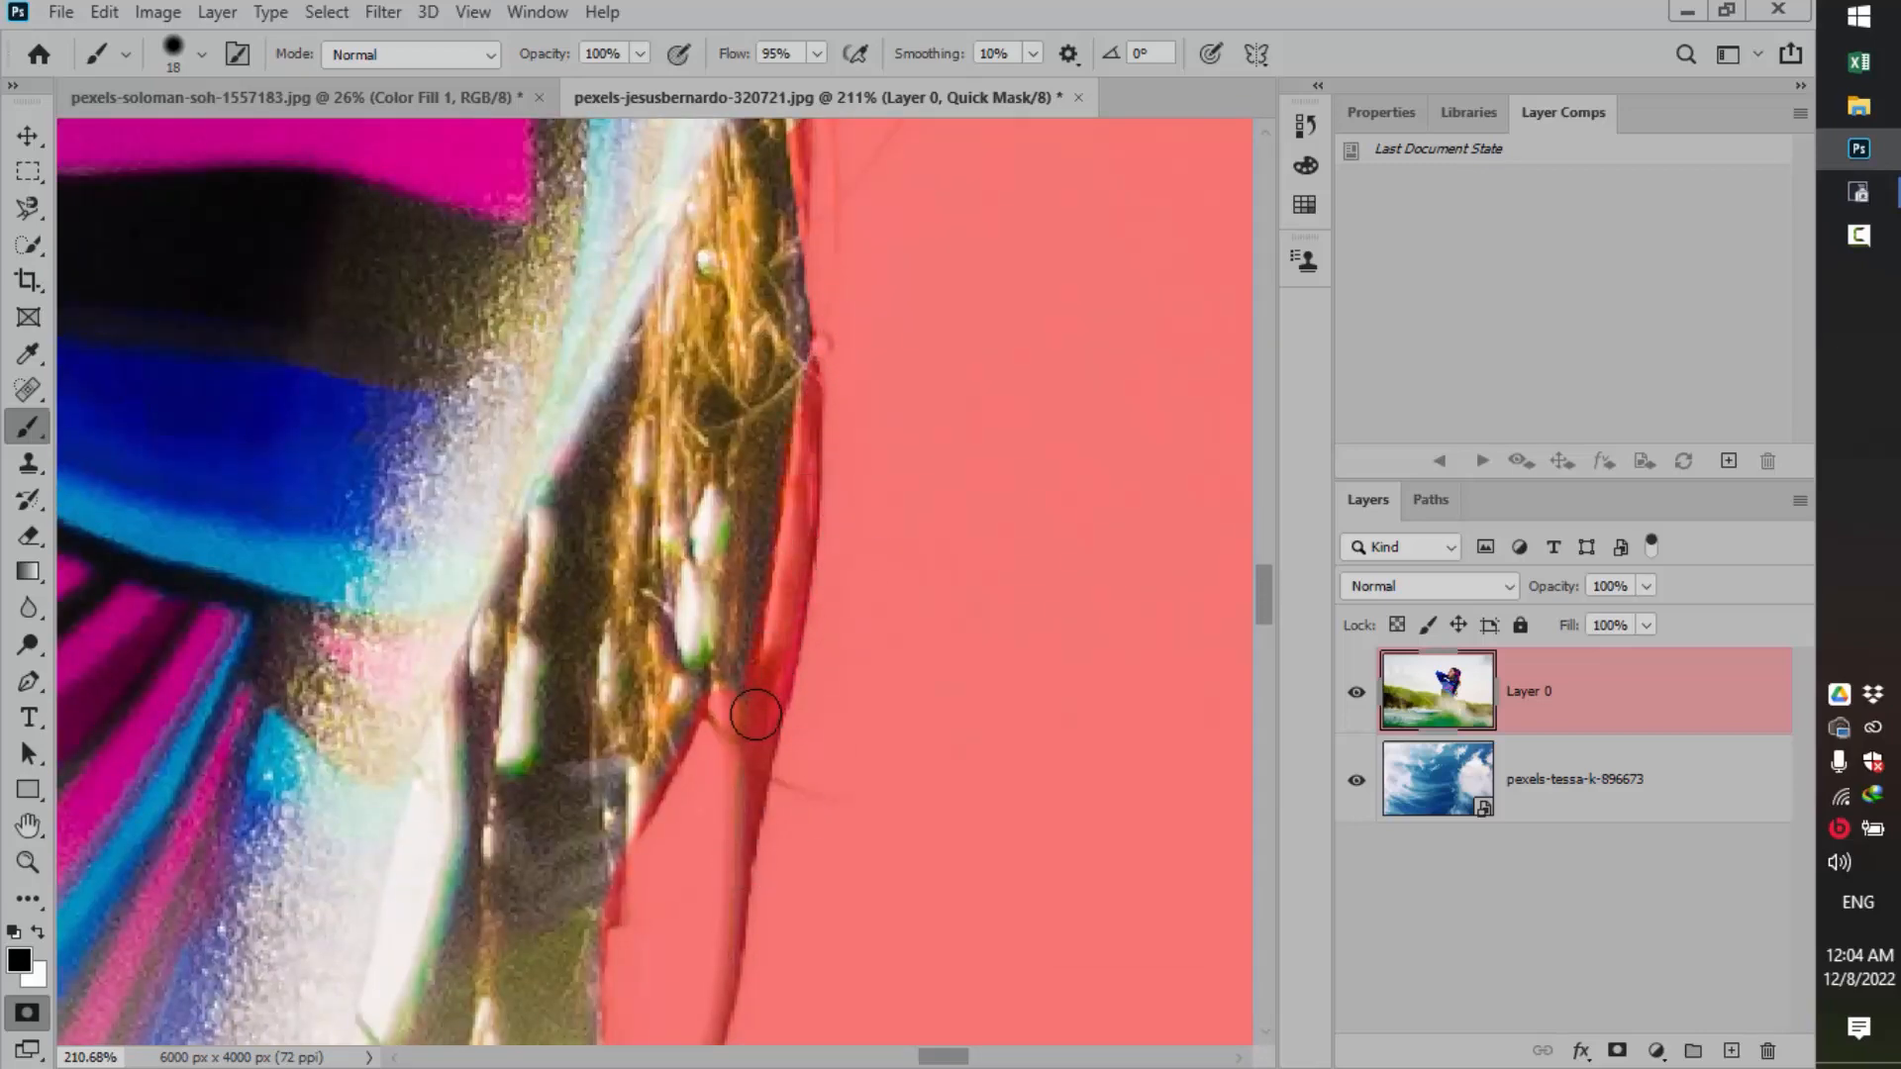
pyautogui.moveTo(763, 485); pyautogui.dragTo(603, 426)
pyautogui.moveTo(660, 391); pyautogui.dragTo(784, 519)
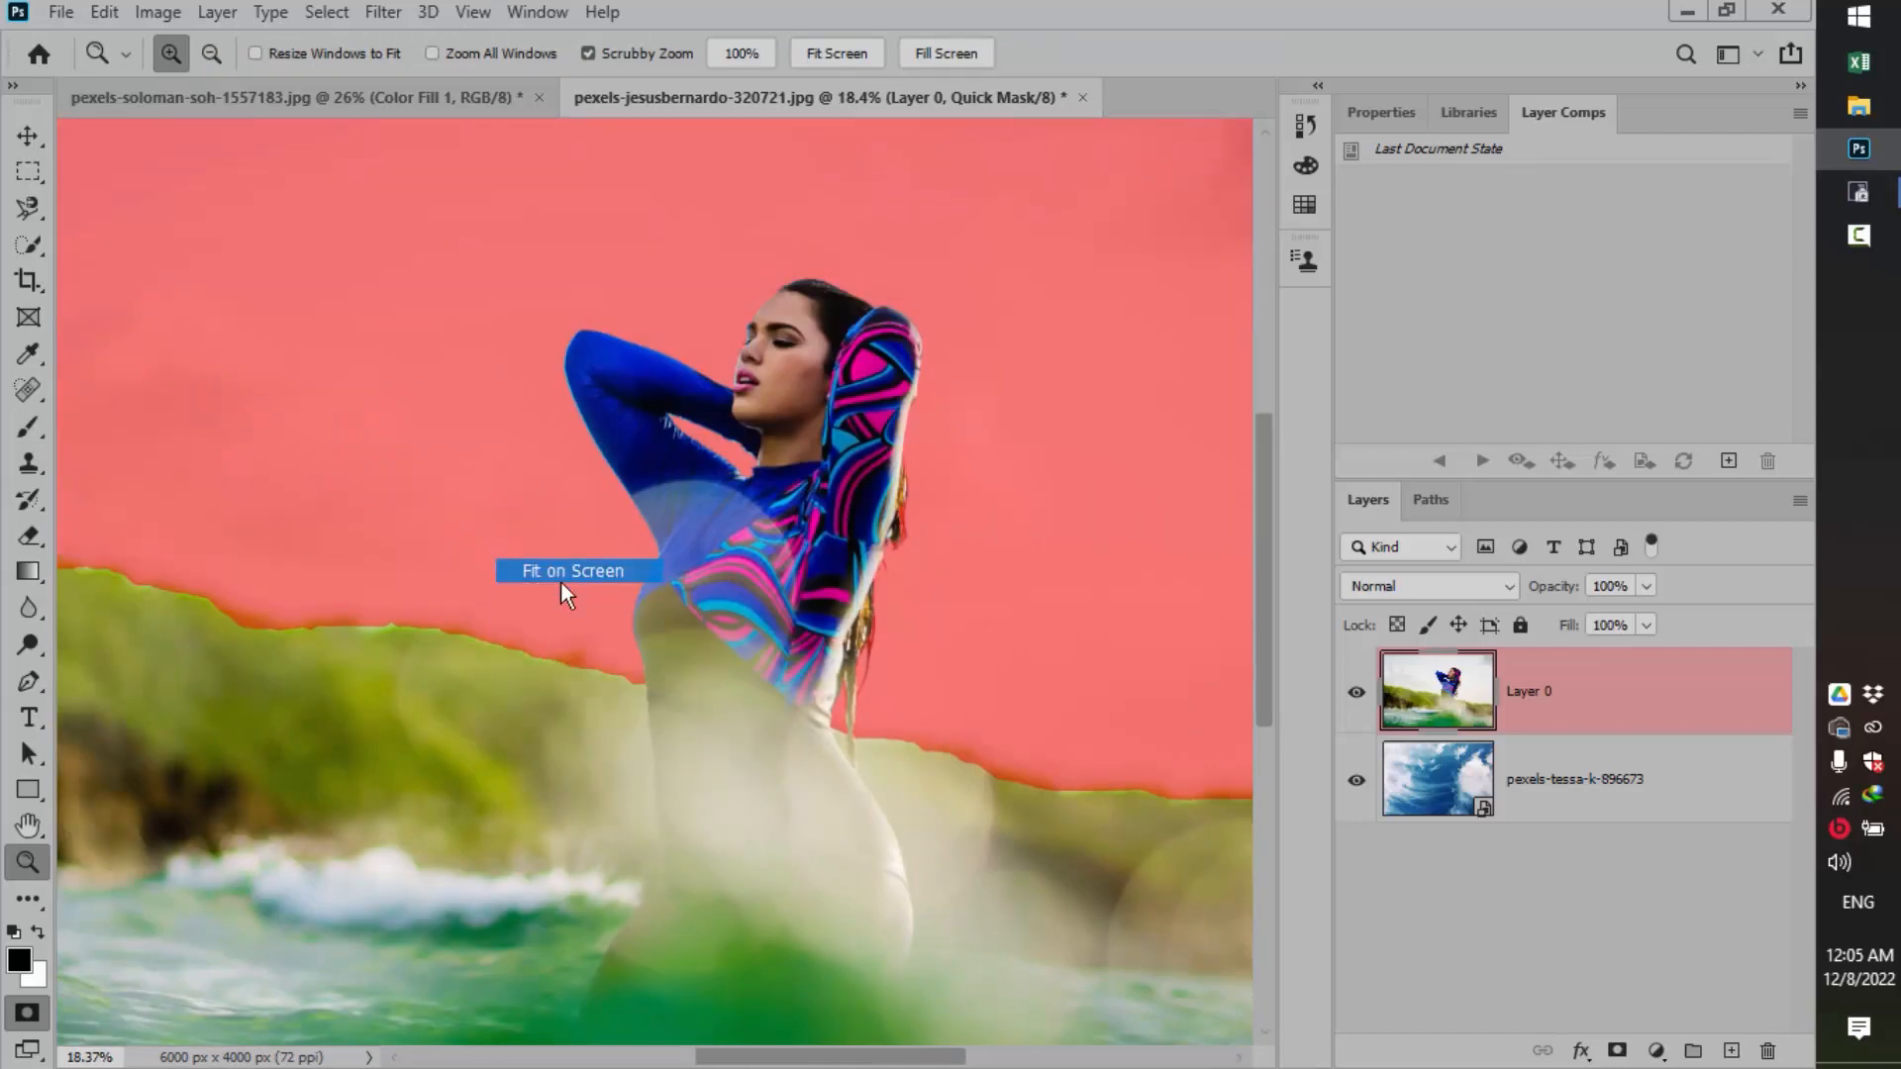
# Exit Quick Mask mode and add a layer mask to Layer 0 from the resulting selection.
pyautogui.click(562, 576)
pyautogui.press('q')
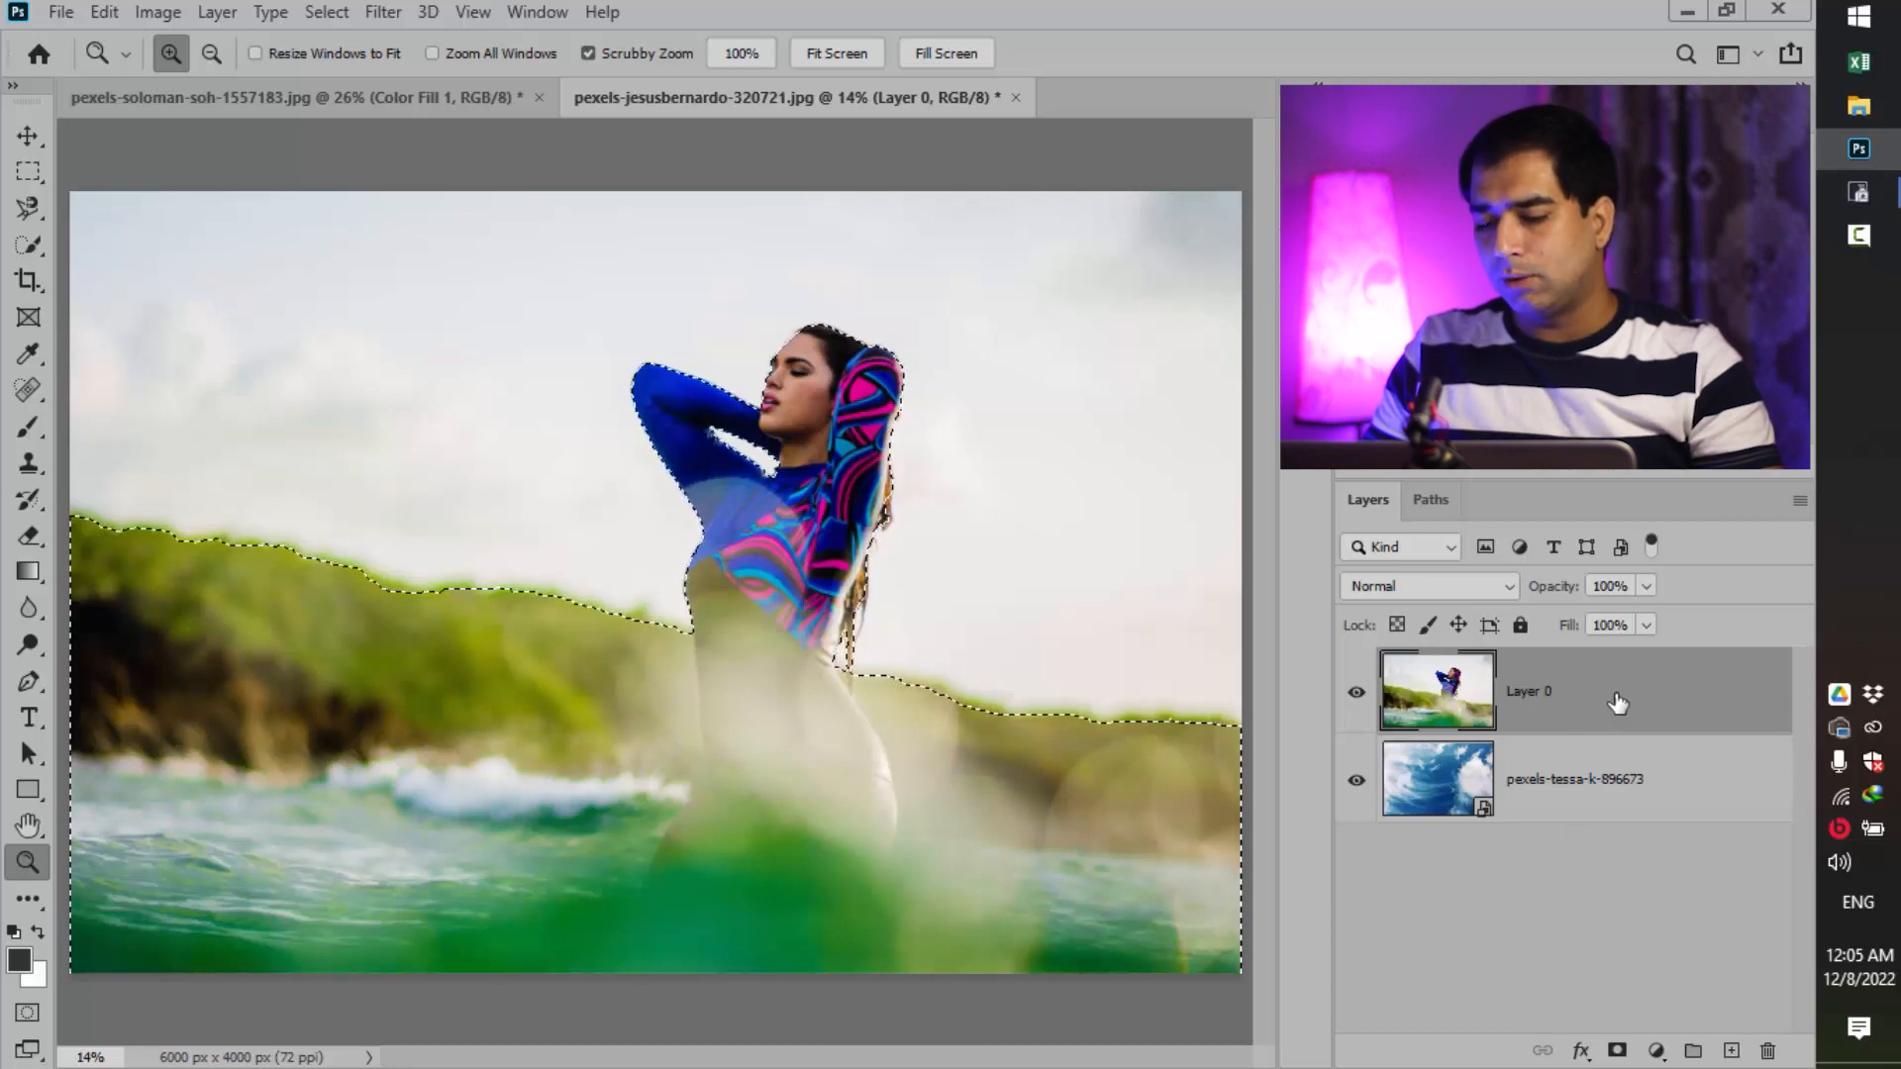
pyautogui.click(1618, 1052)
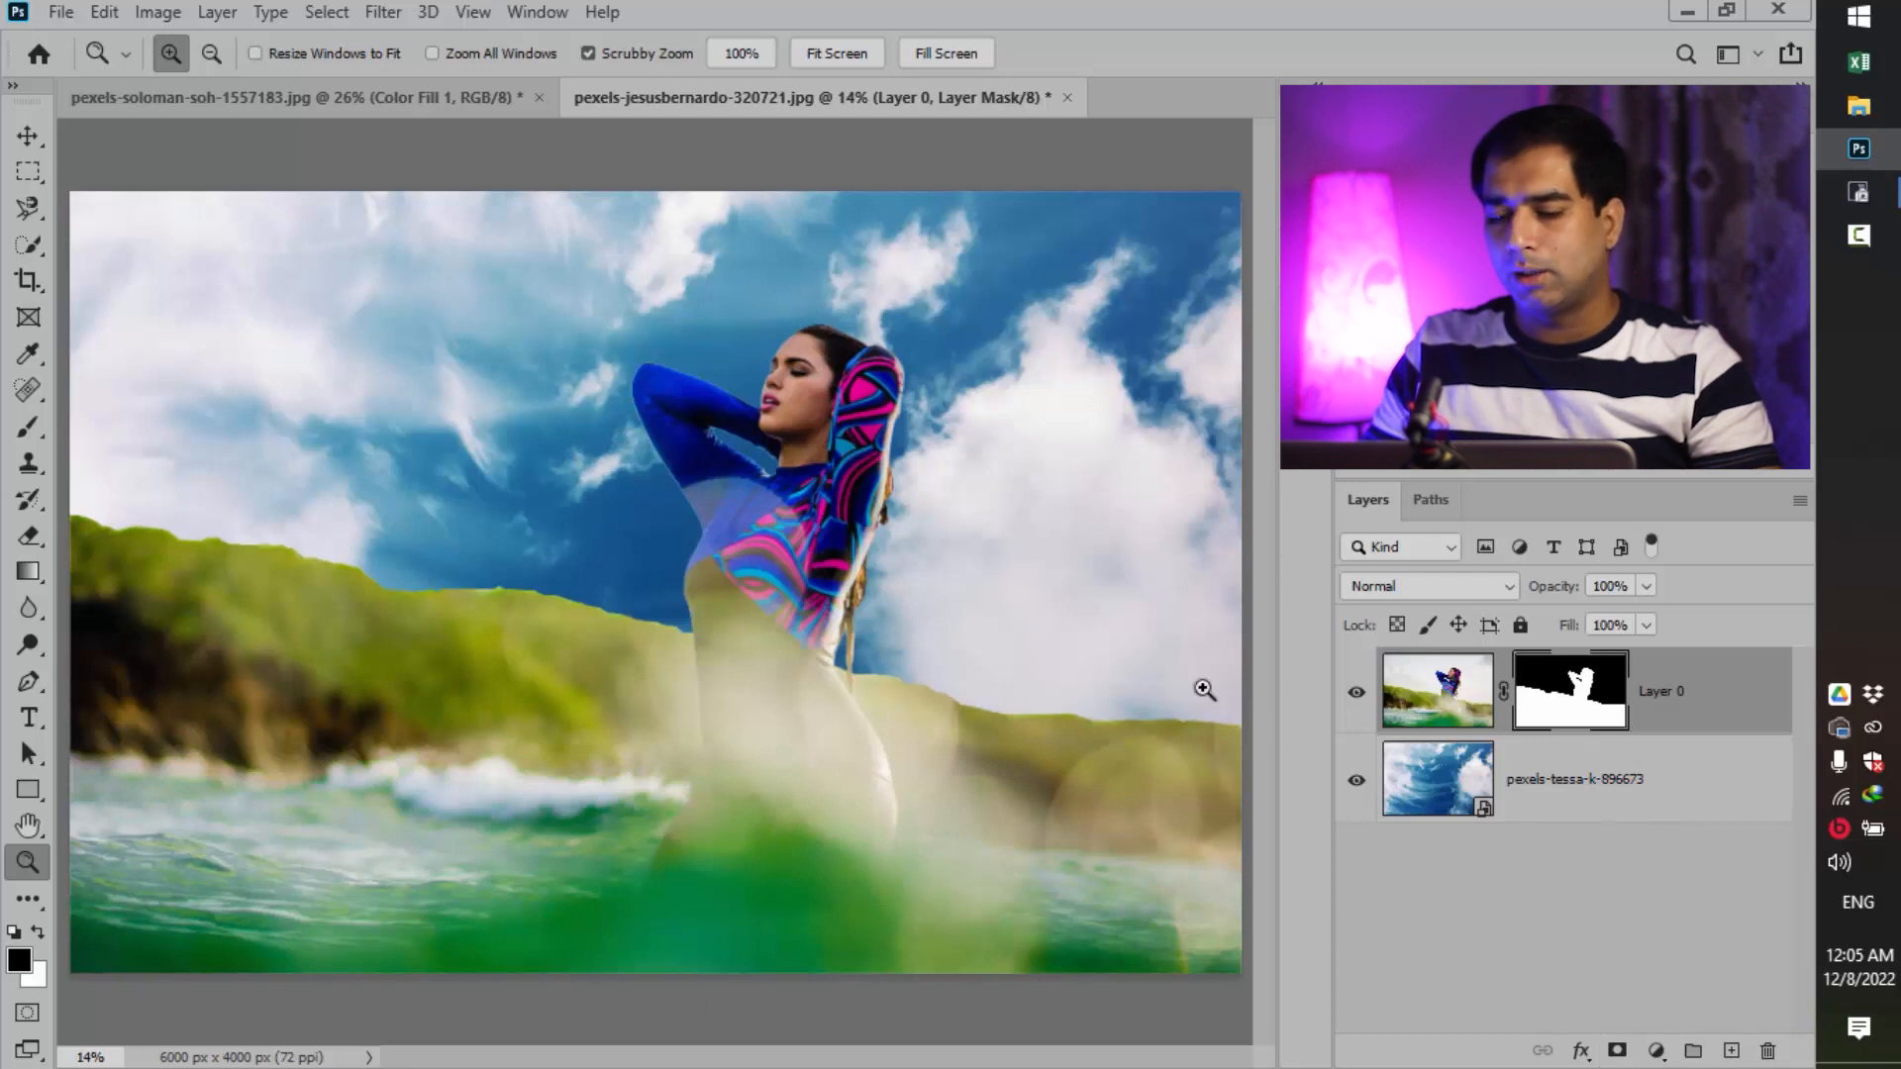
# Select Layer 0's mask and examine the hillside edge up close against the new sky.
pyautogui.click(1693, 783)
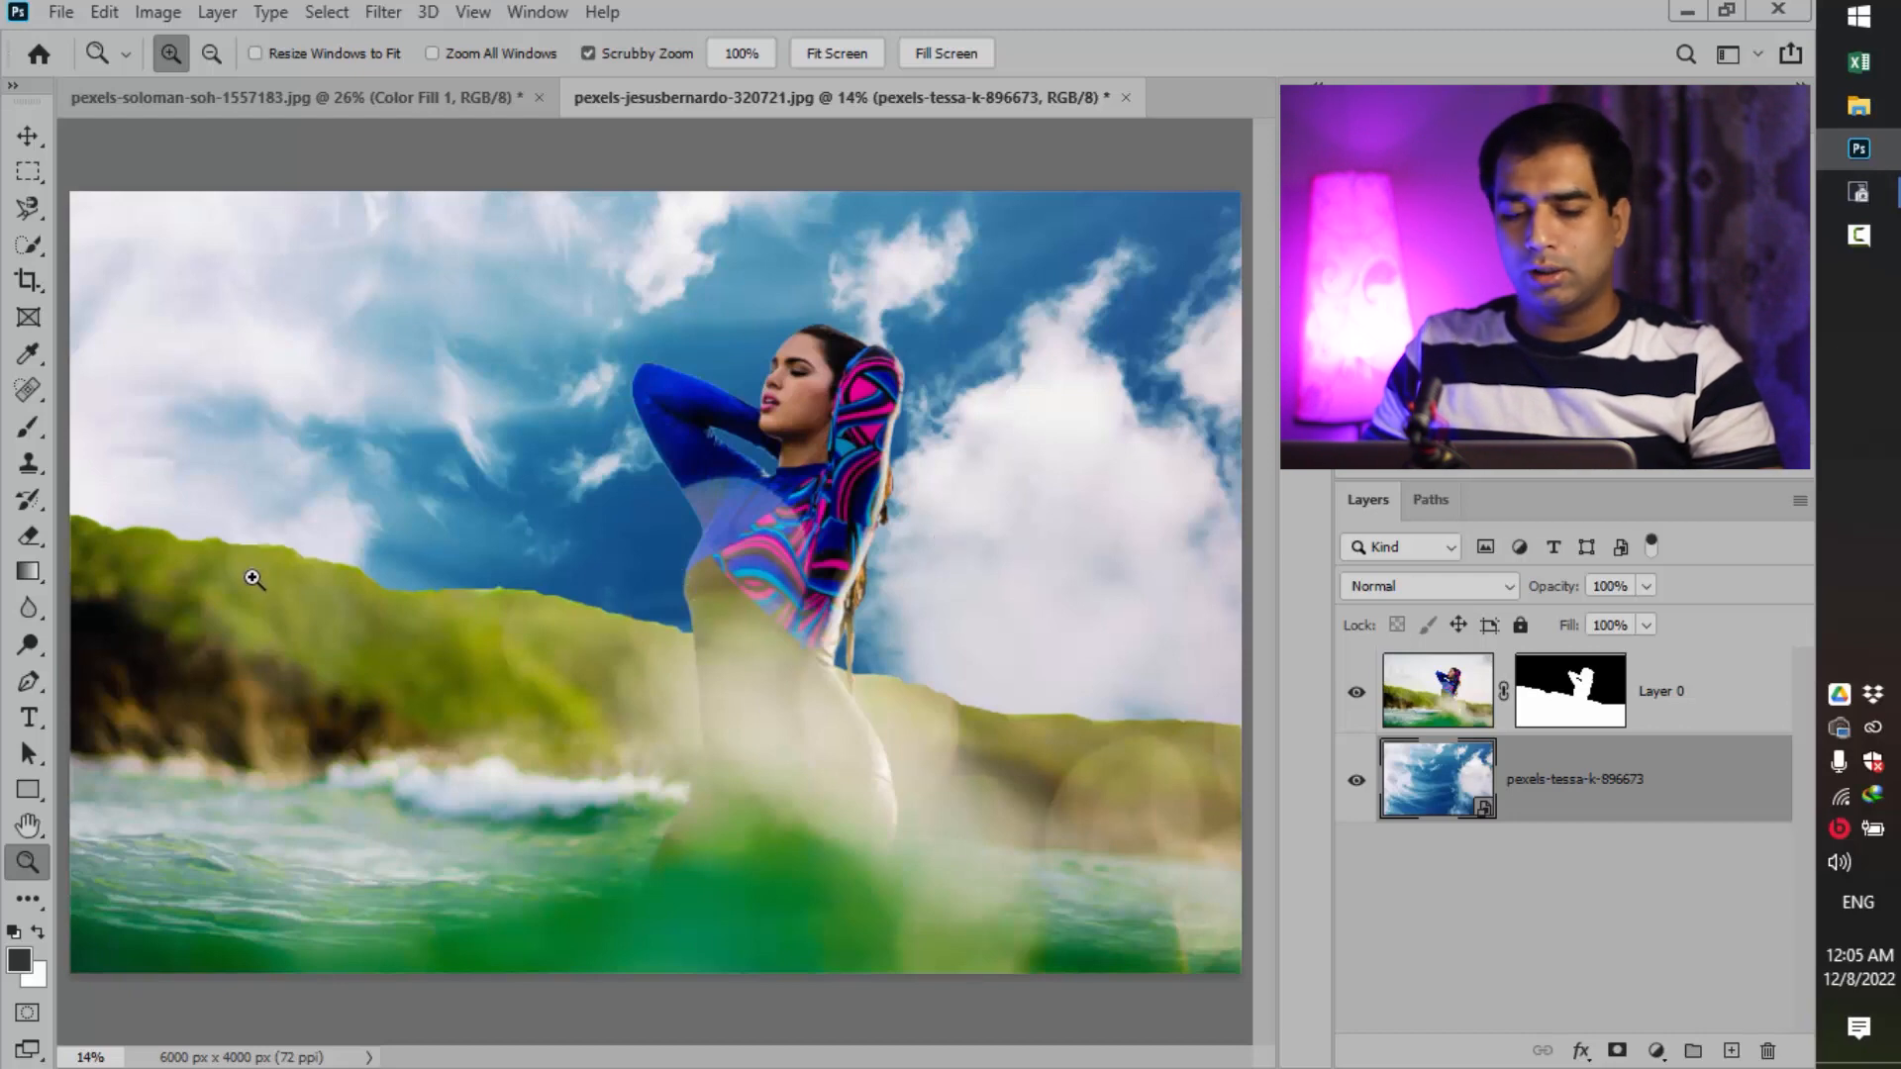
pyautogui.moveTo(143, 531); pyautogui.dragTo(745, 569)
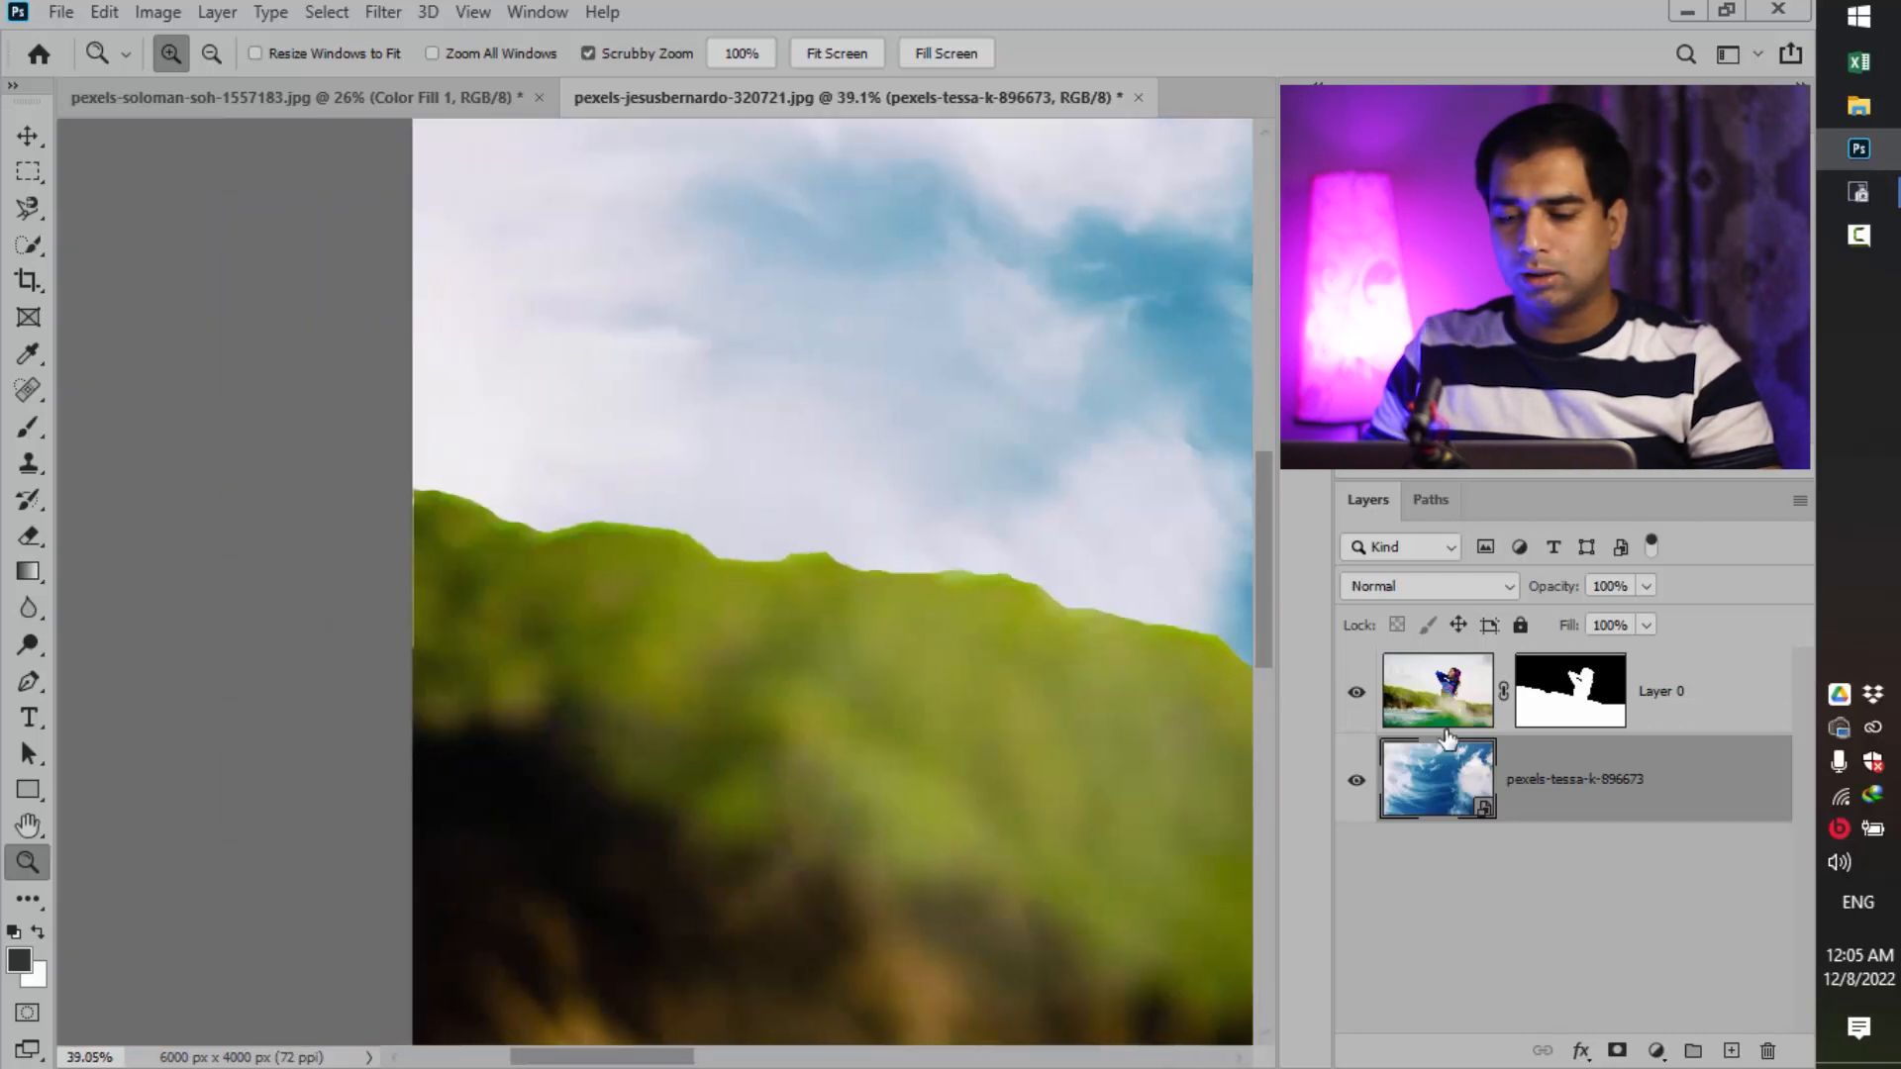
pyautogui.moveTo(978, 544); pyautogui.dragTo(654, 557)
pyautogui.moveTo(344, 577); pyautogui.dragTo(496, 577)
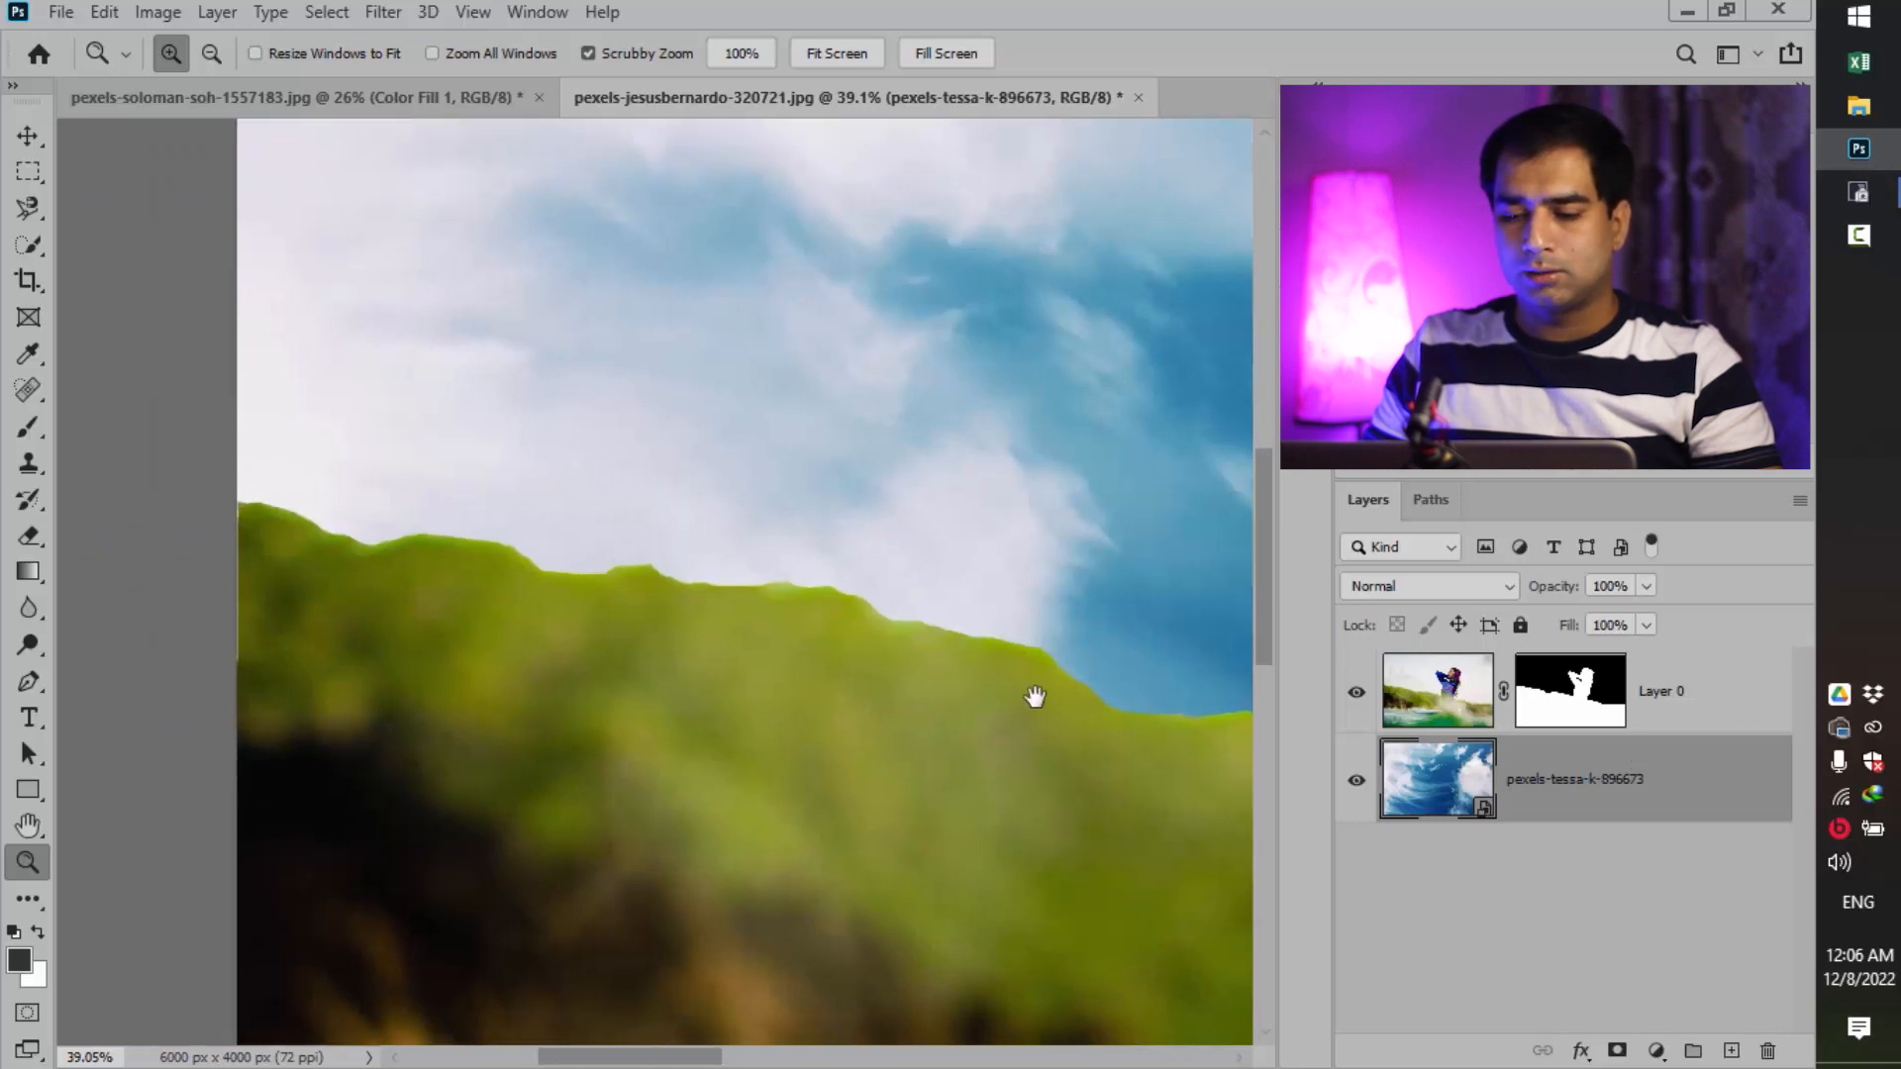
pyautogui.click(1581, 711)
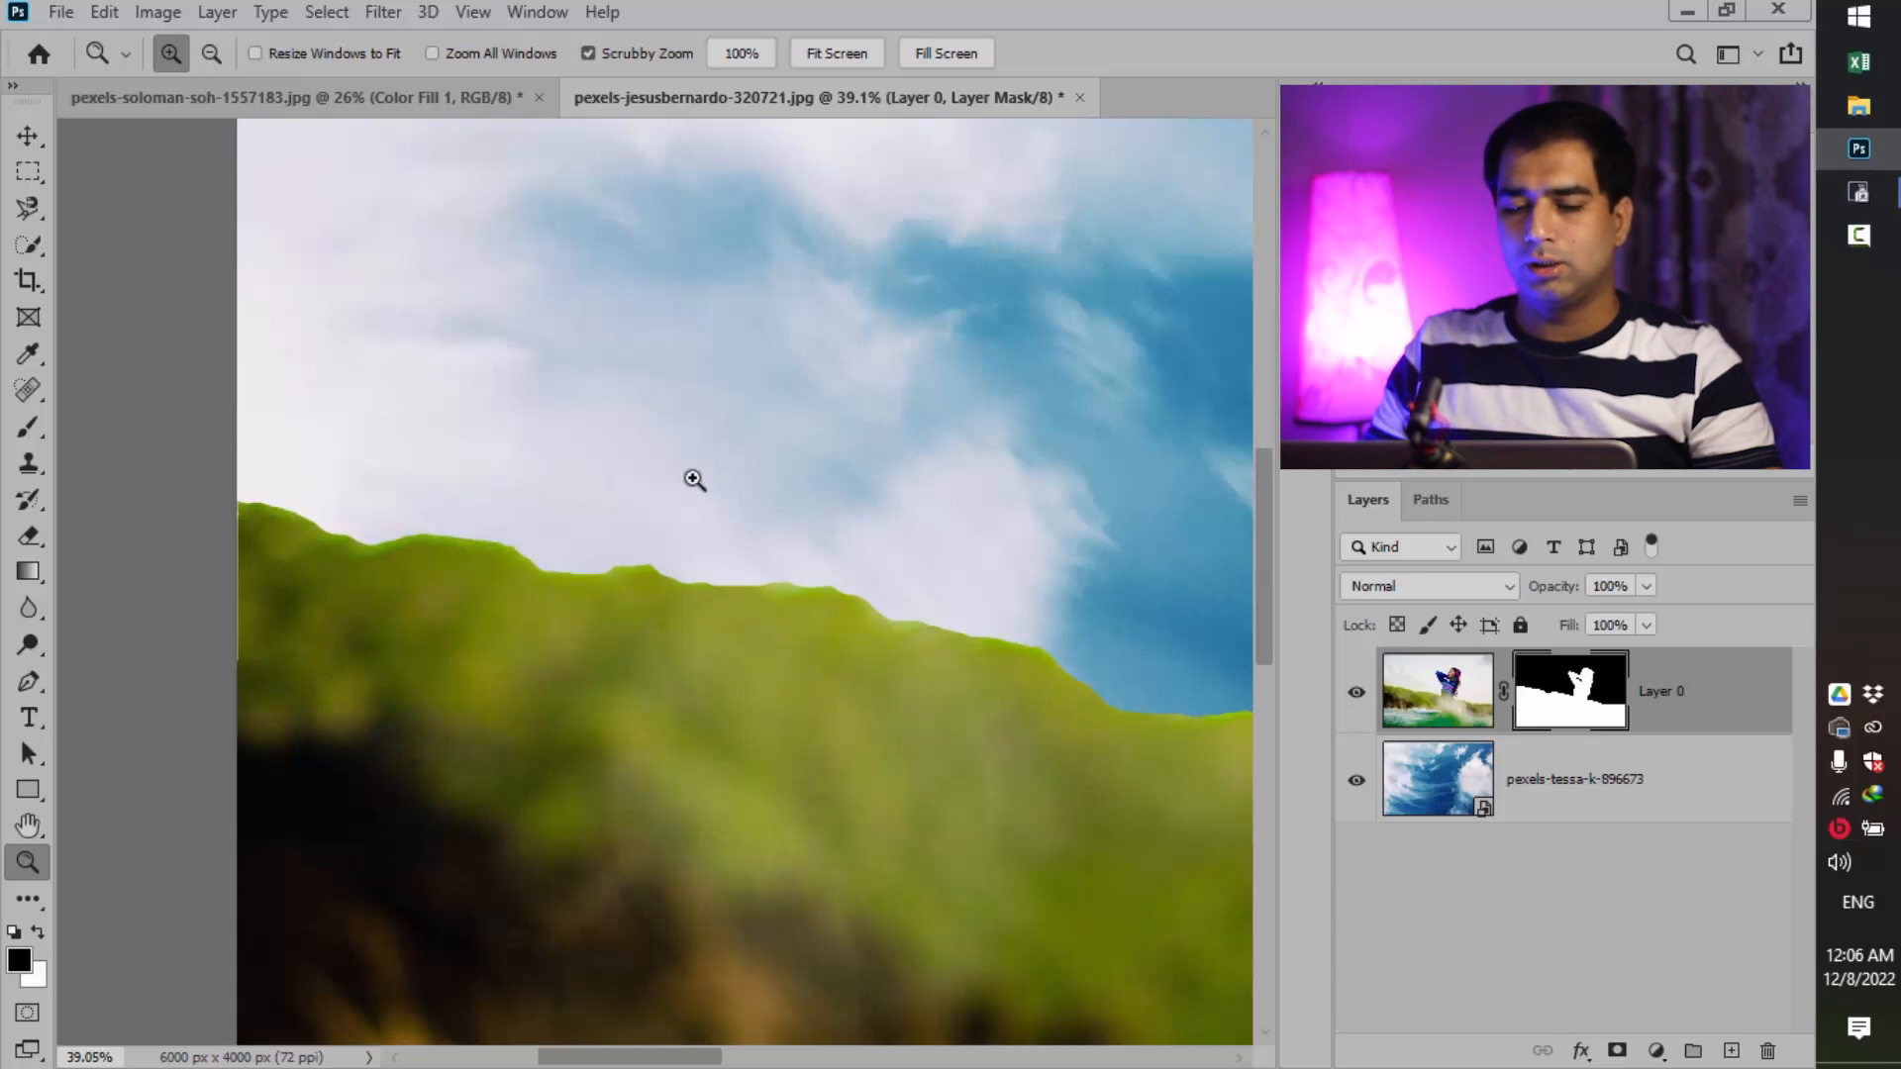
pyautogui.moveTo(1099, 417); pyautogui.dragTo(993, 458)
pyautogui.moveTo(1099, 484); pyautogui.dragTo(592, 514)
pyautogui.moveTo(1008, 547); pyautogui.dragTo(535, 596)
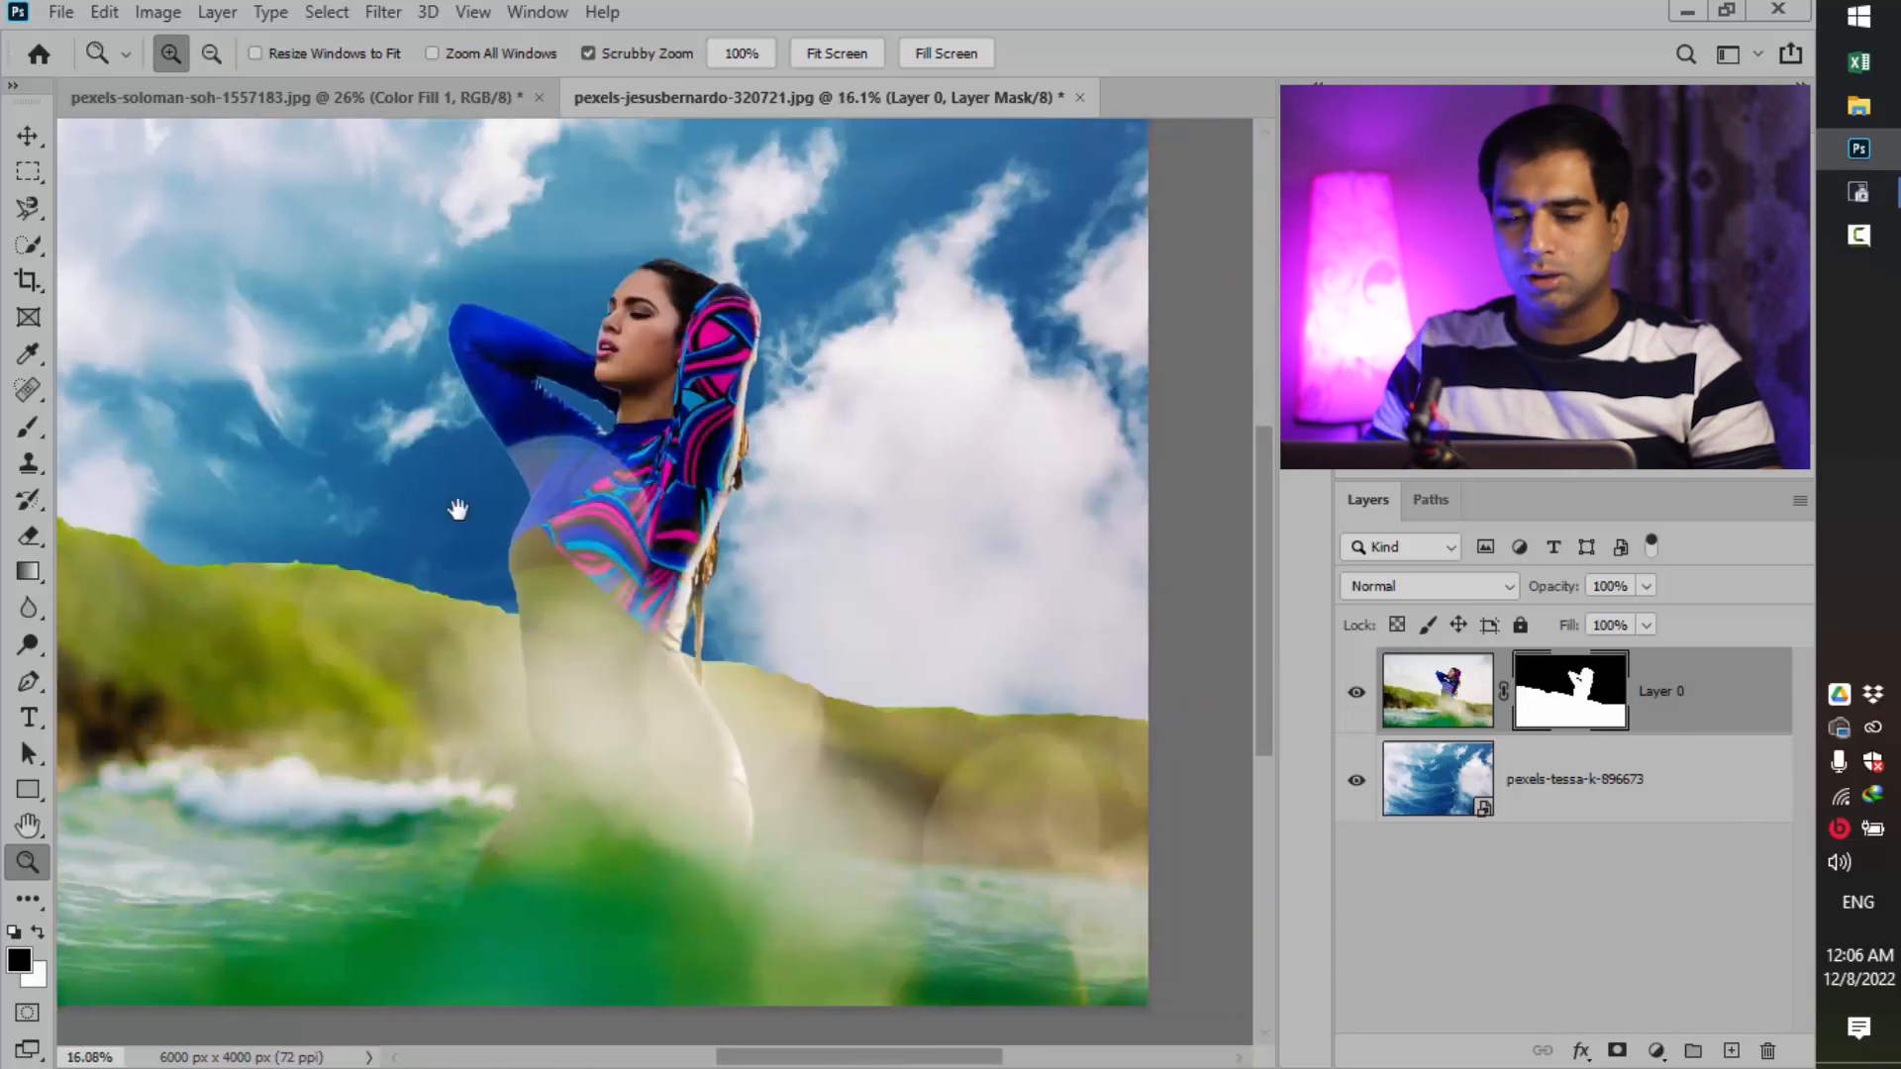
pyautogui.moveTo(338, 480); pyautogui.dragTo(807, 554)
pyautogui.moveTo(348, 551); pyautogui.dragTo(519, 612)
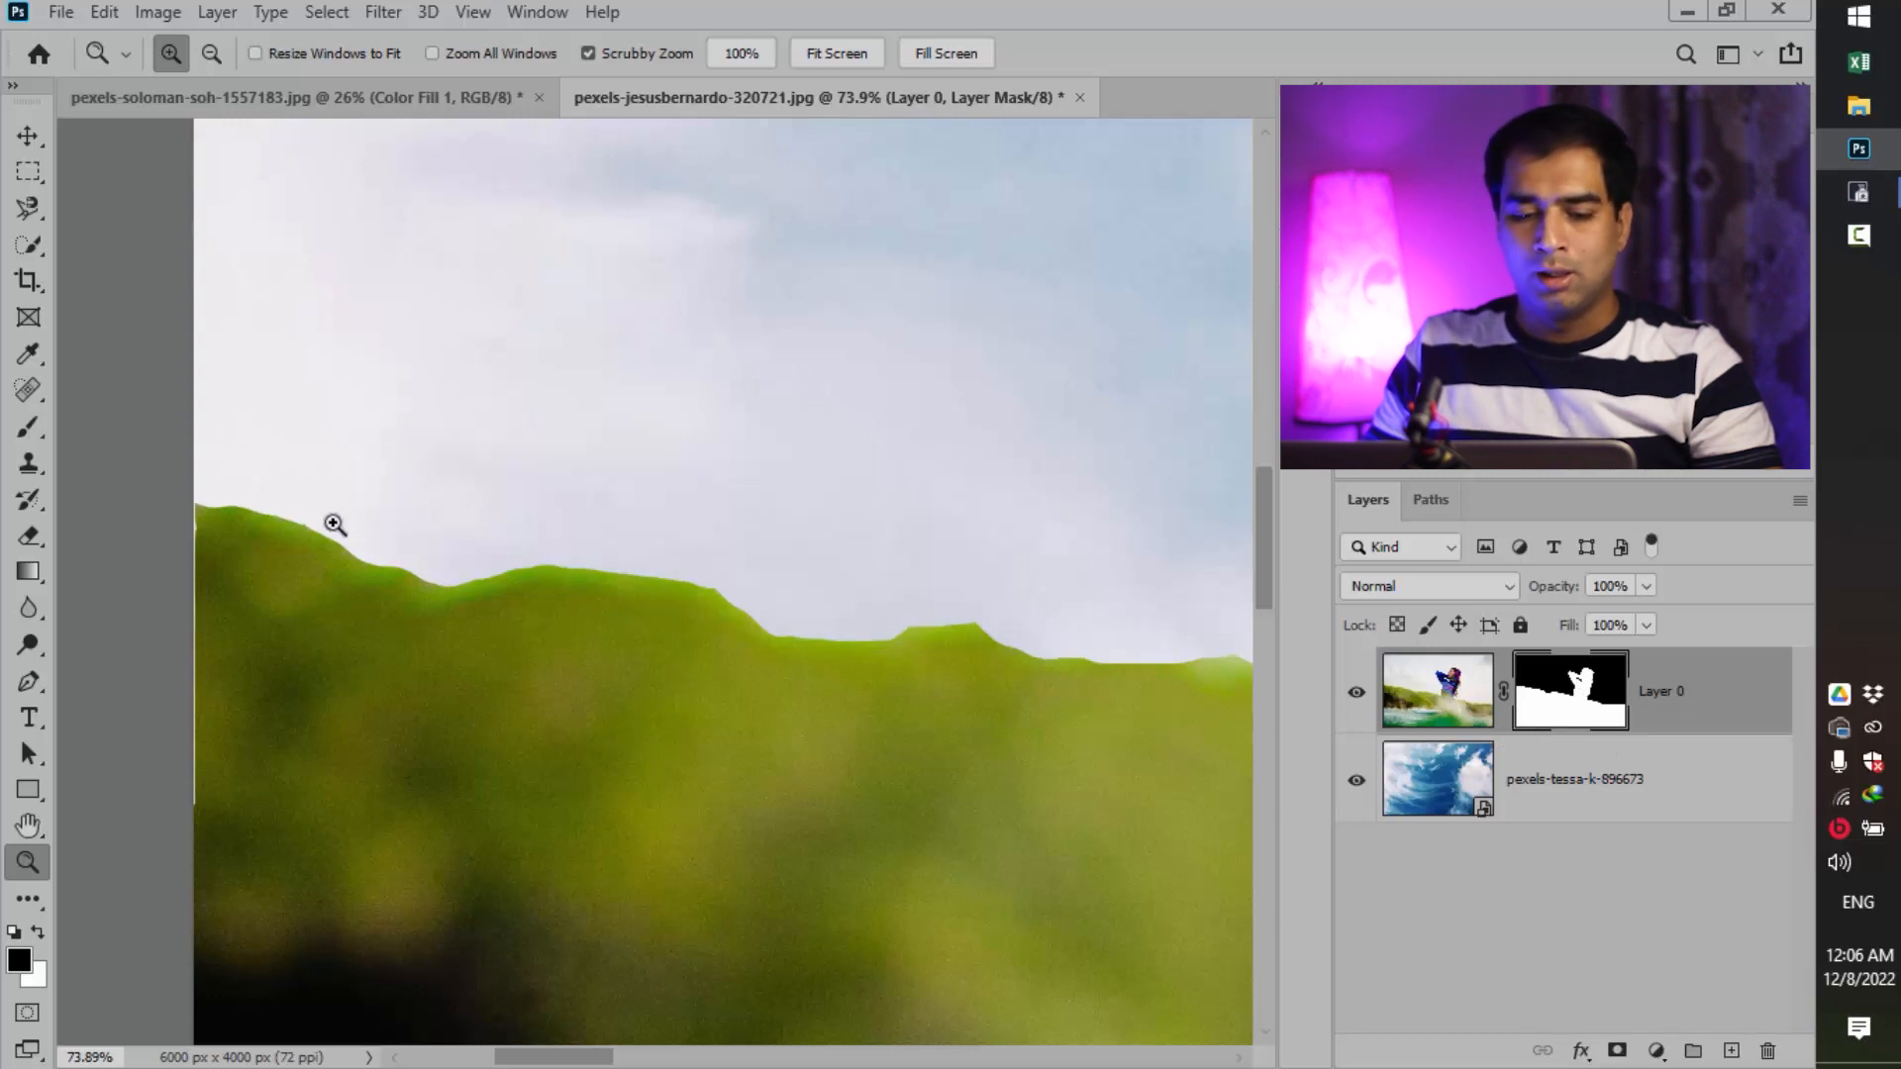
# Soften the mask edge along the hillside with the Blur tool at 100% strength.
pyautogui.click(29, 611)
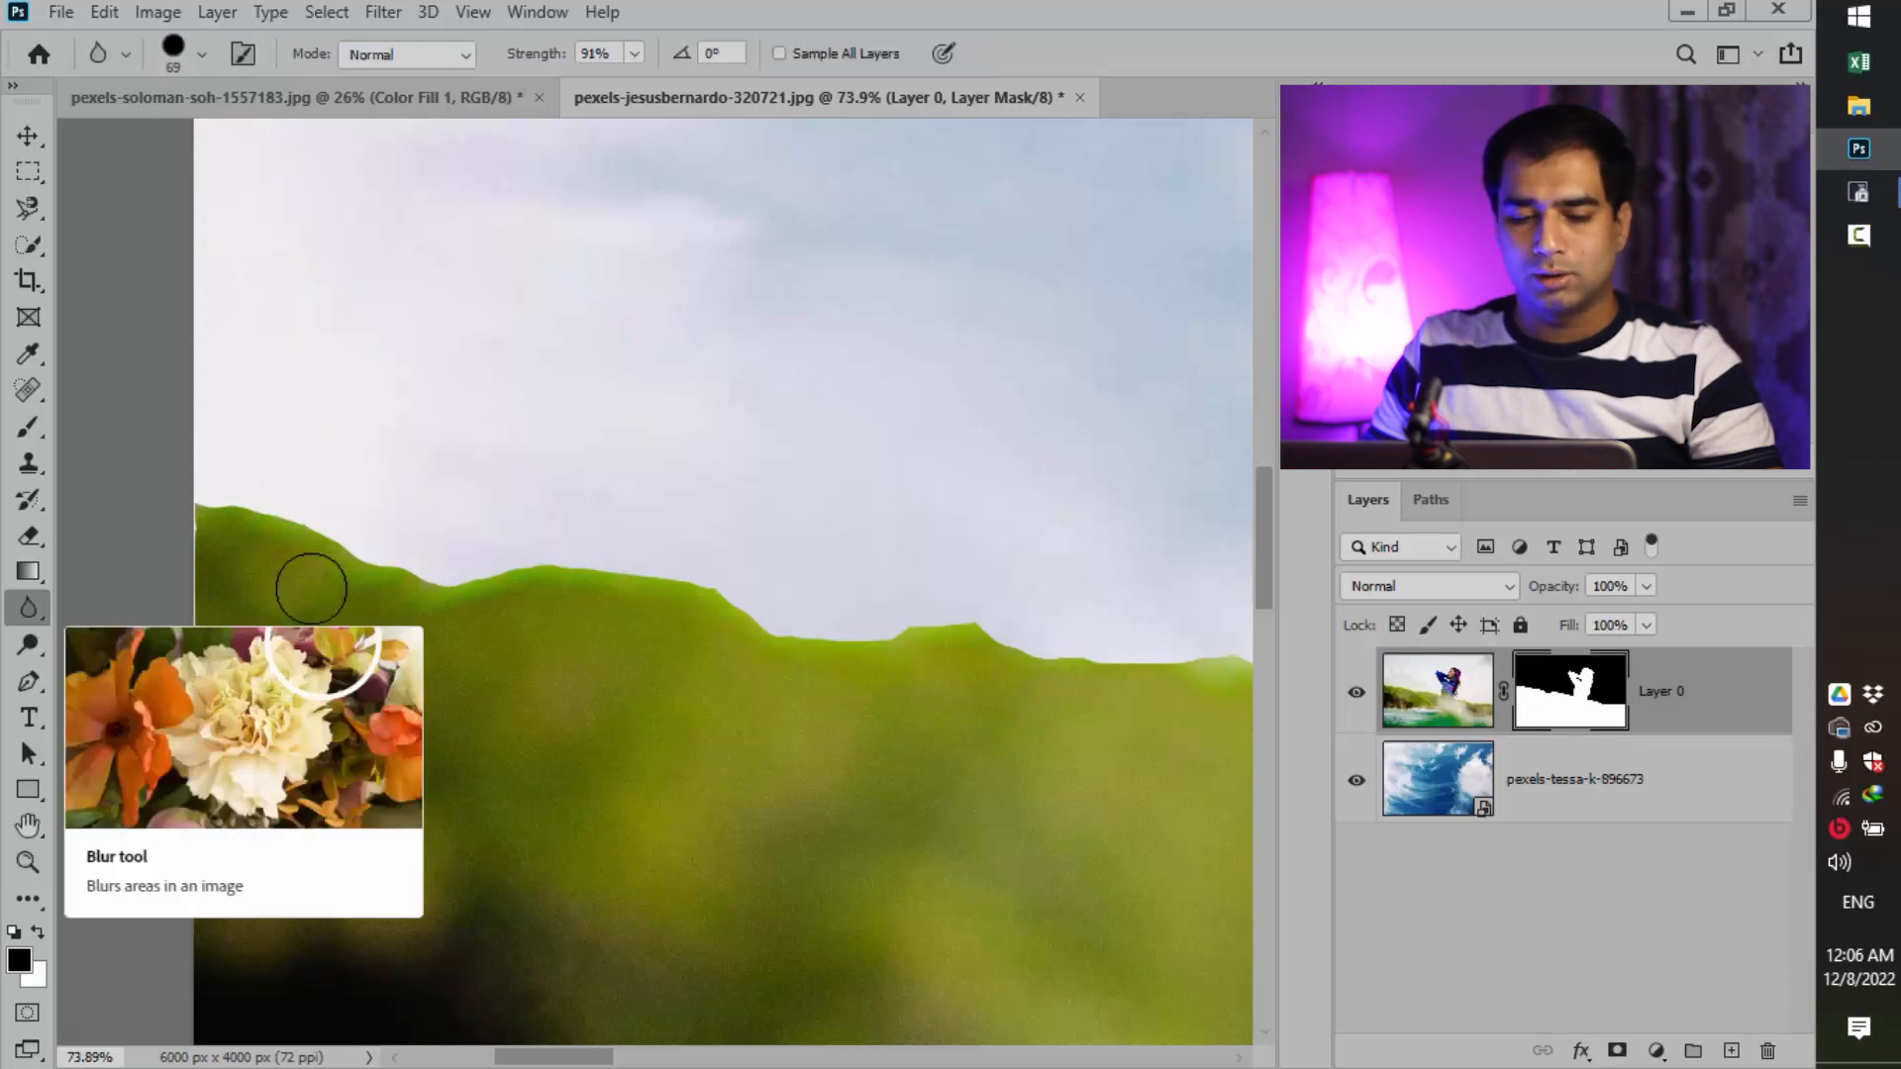
pyautogui.moveTo(523, 63); pyautogui.dragTo(679, 69)
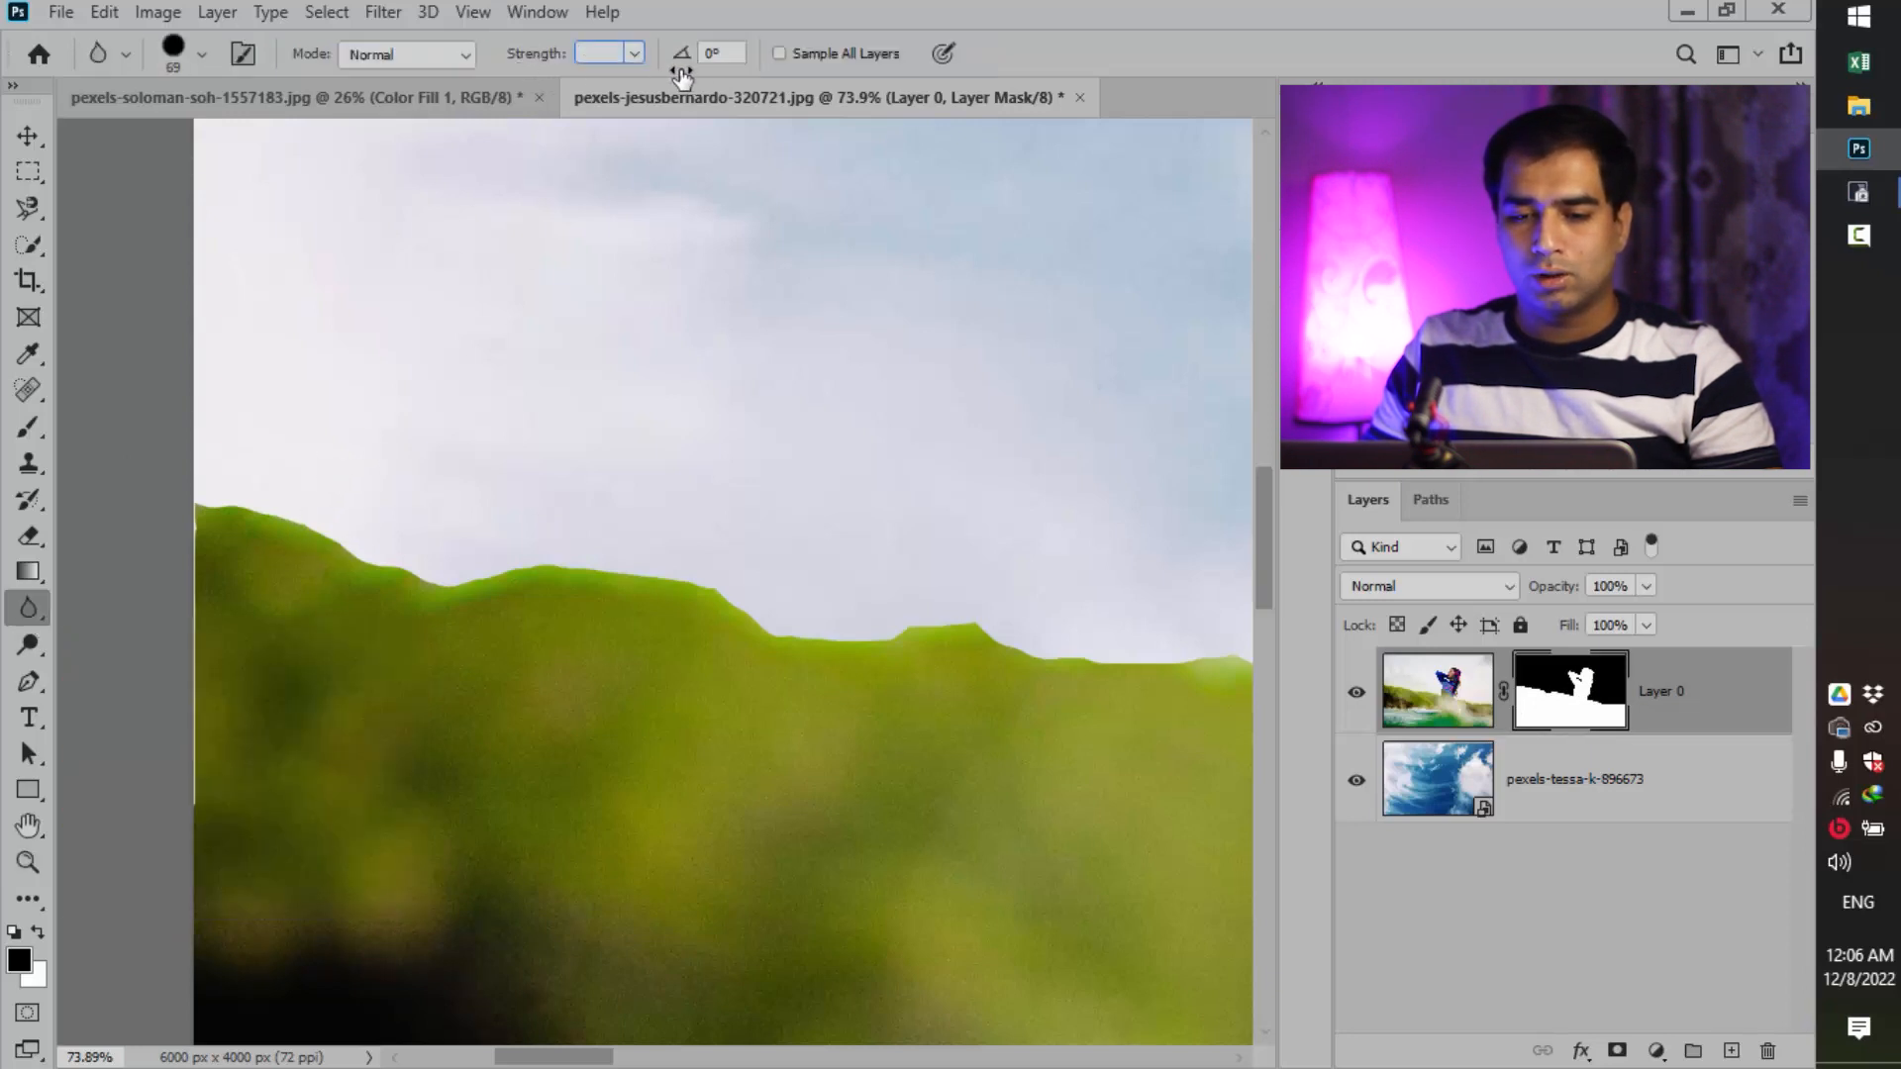
pyautogui.moveTo(316, 523)
pyautogui.mouseDown()
pyautogui.moveTo(200, 503)
pyautogui.moveTo(249, 524)
pyautogui.moveTo(204, 509)
pyautogui.moveTo(161, 627)
pyautogui.moveTo(199, 680)
pyautogui.moveTo(407, 620)
pyautogui.moveTo(360, 536)
pyautogui.moveTo(538, 564)
pyautogui.moveTo(488, 556)
pyautogui.moveTo(525, 576)
pyautogui.mouseUp()
pyautogui.moveTo(741, 580)
pyautogui.mouseDown()
pyautogui.moveTo(538, 558)
pyautogui.moveTo(635, 582)
pyautogui.moveTo(686, 623)
pyautogui.moveTo(995, 637)
pyautogui.moveTo(1020, 657)
pyautogui.moveTo(513, 589)
pyautogui.moveTo(466, 609)
pyautogui.moveTo(210, 511)
pyautogui.moveTo(909, 651)
pyautogui.moveTo(795, 645)
pyautogui.moveTo(1114, 659)
pyautogui.moveTo(1100, 638)
pyautogui.moveTo(542, 536)
pyautogui.moveTo(603, 588)
pyautogui.moveTo(300, 574)
pyautogui.moveTo(280, 529)
pyautogui.moveTo(731, 600)
pyautogui.moveTo(884, 656)
pyautogui.moveTo(1055, 657)
pyautogui.moveTo(922, 657)
pyautogui.moveTo(1160, 686)
pyautogui.moveTo(376, 561)
pyautogui.moveTo(444, 559)
pyautogui.moveTo(647, 631)
pyautogui.moveTo(862, 670)
pyautogui.moveTo(379, 562)
pyautogui.moveTo(391, 520)
pyautogui.moveTo(389, 558)
pyautogui.moveTo(941, 652)
pyautogui.moveTo(1097, 725)
pyautogui.moveTo(923, 679)
pyautogui.moveTo(996, 715)
pyautogui.moveTo(381, 517)
pyautogui.moveTo(577, 606)
pyautogui.moveTo(960, 549)
pyautogui.moveTo(1142, 560)
pyautogui.mouseUp()
pyautogui.moveTo(1024, 577); pyautogui.dragTo(405, 539)
pyautogui.moveTo(442, 534)
pyautogui.mouseDown()
pyautogui.moveTo(653, 531)
pyautogui.moveTo(1036, 637)
pyautogui.moveTo(993, 507)
pyautogui.mouseUp()
pyautogui.moveTo(425, 454)
pyautogui.mouseDown()
pyautogui.moveTo(503, 460)
pyautogui.moveTo(696, 531)
pyautogui.moveTo(840, 518)
pyautogui.moveTo(798, 366)
pyautogui.moveTo(647, 485)
pyautogui.mouseUp()
# Enlarge the Blur brush to 619 pixels and soften the mask edge around the woman and along the remaining hill line.
pyautogui.press('z')
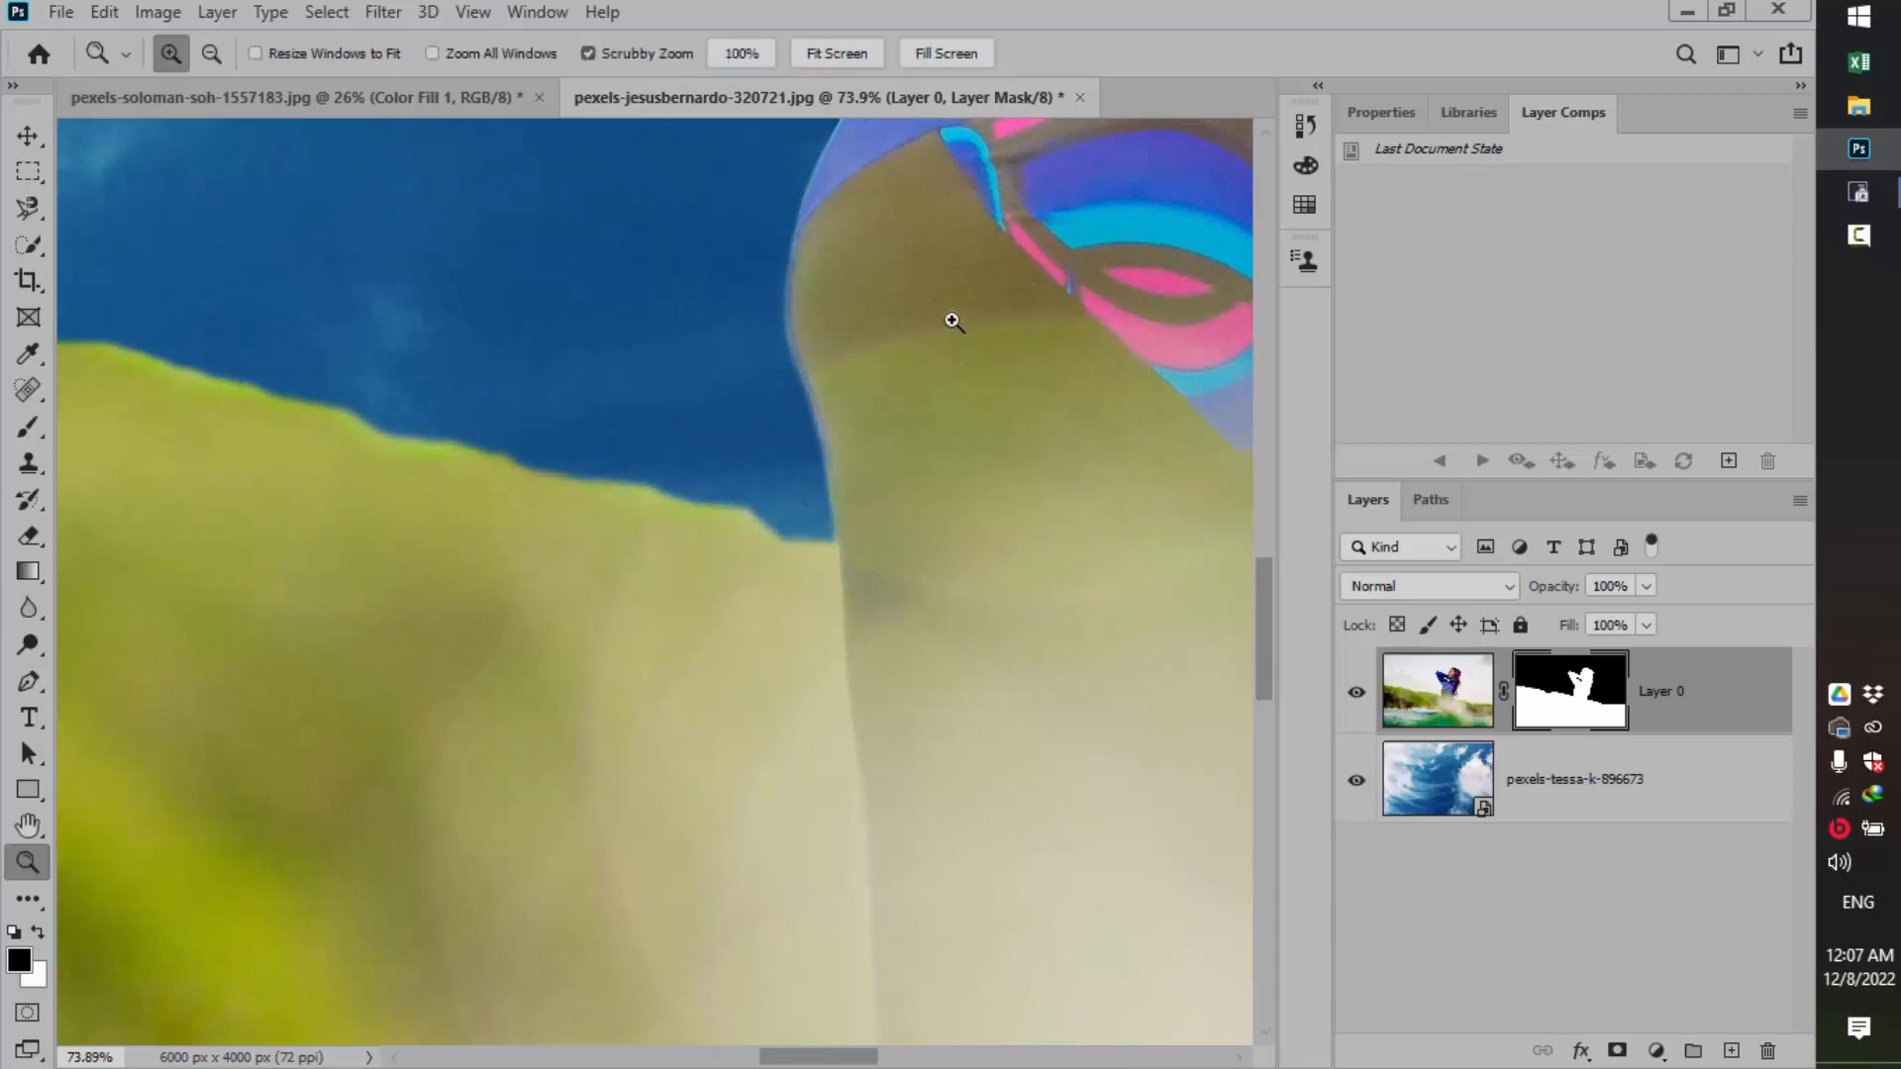
pyautogui.scroll(-5, 925, 330)
pyautogui.click(27, 608)
pyautogui.moveTo(518, 662); pyautogui.dragTo(539, 609)
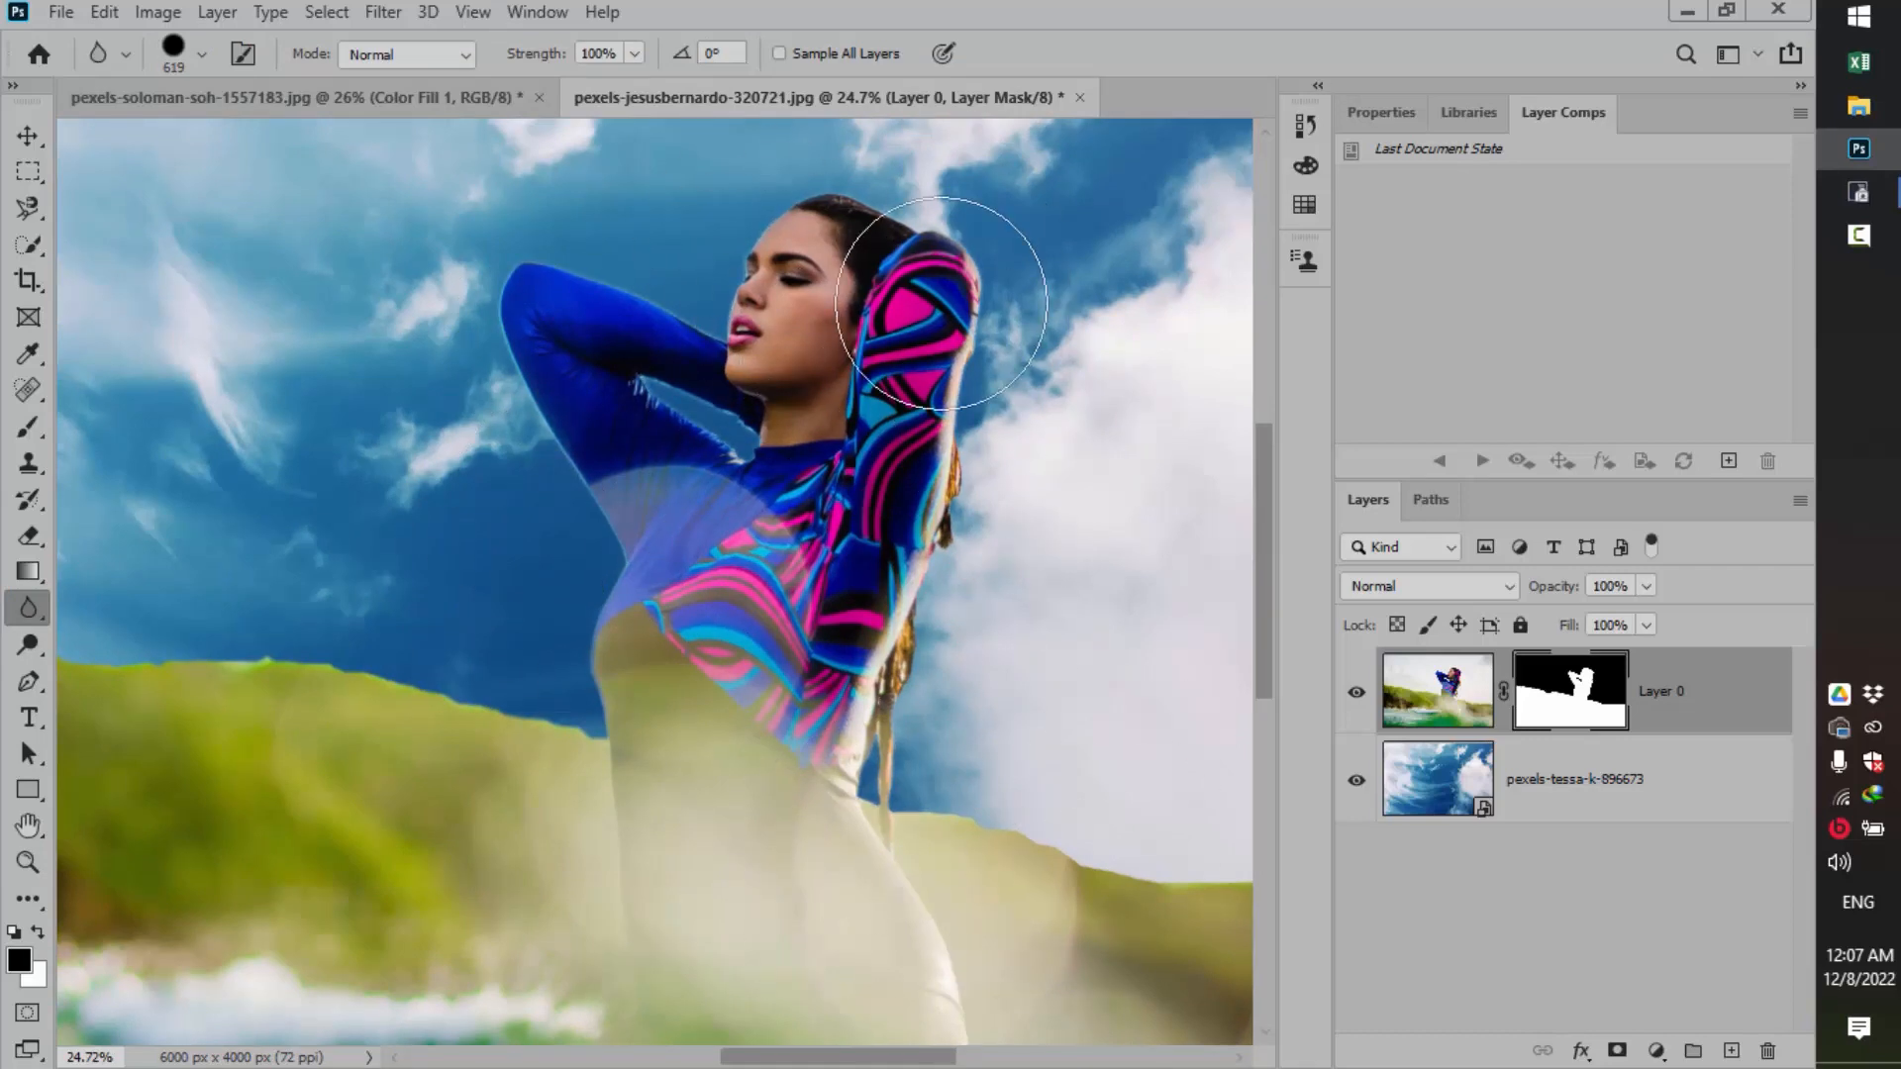
pyautogui.scroll(-3, 891, 456)
pyautogui.hscroll(4, 891, 455)
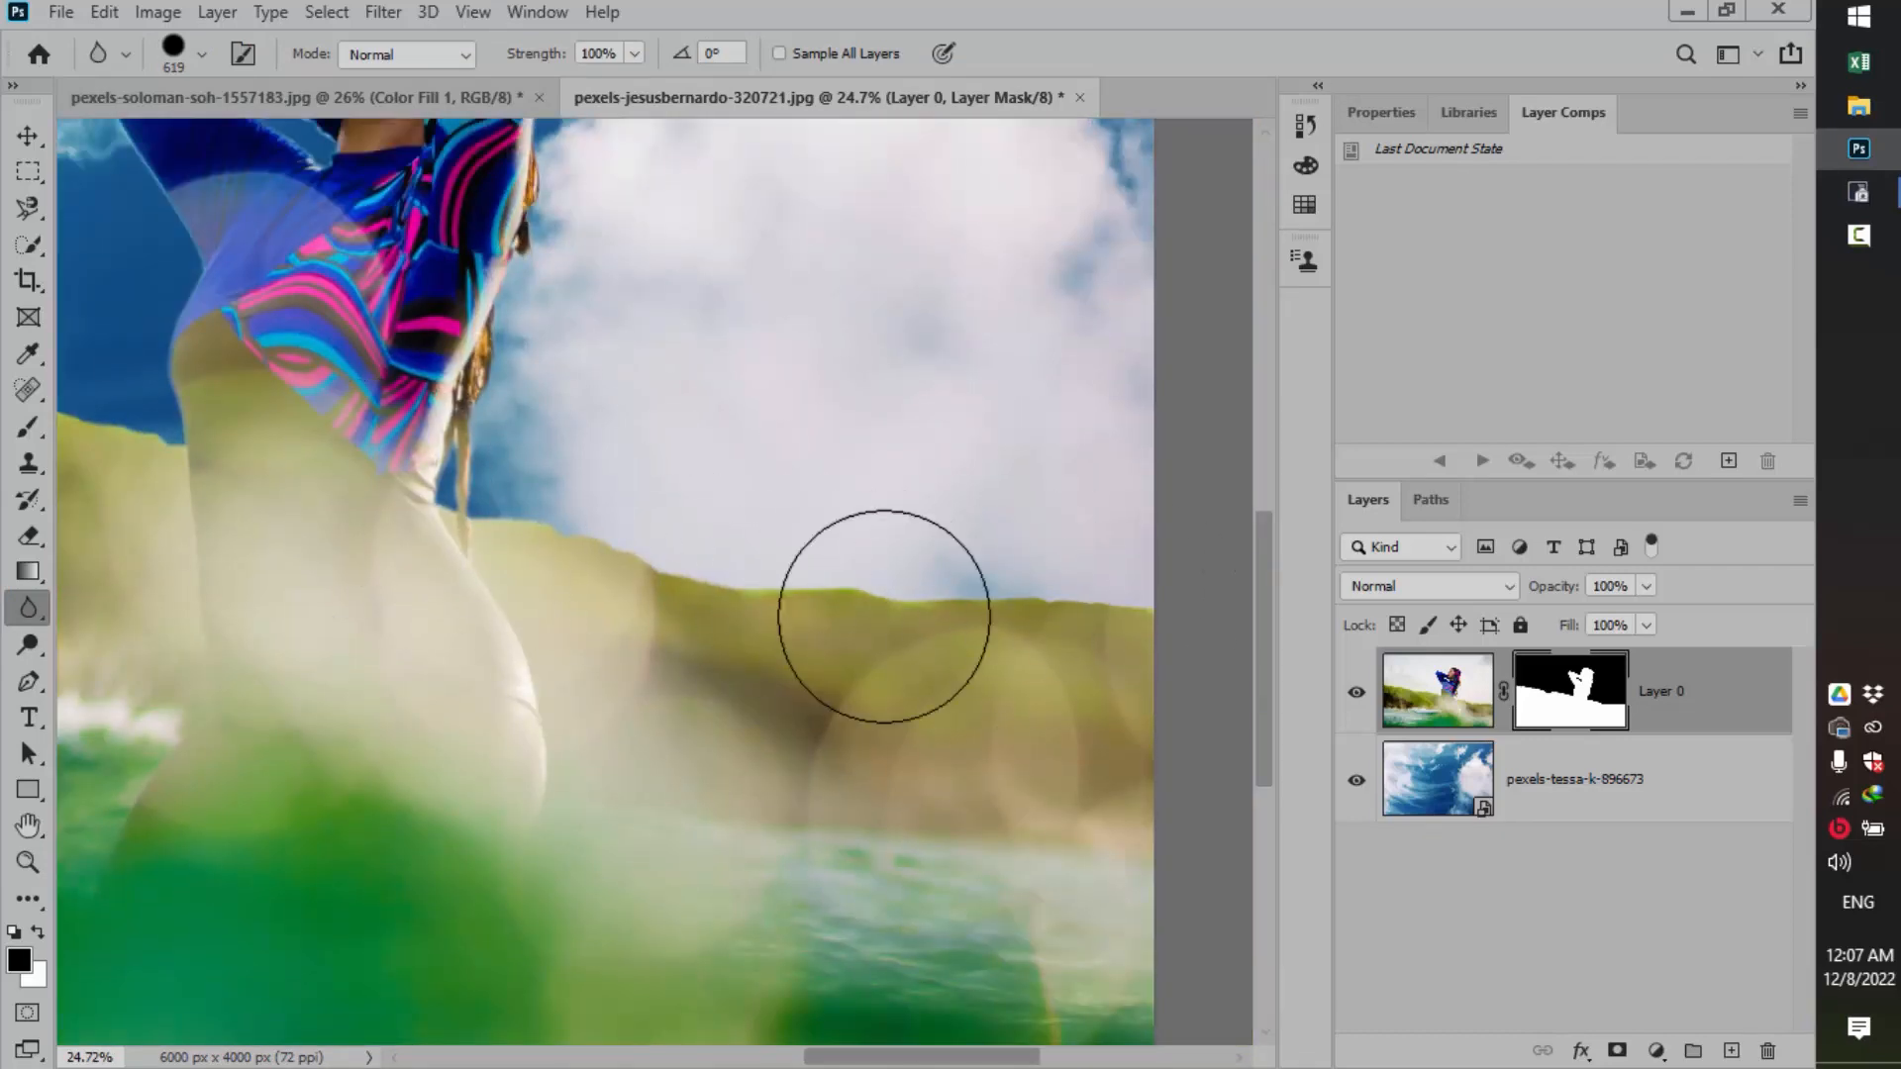
pyautogui.moveTo(288, 450); pyautogui.dragTo(1052, 666)
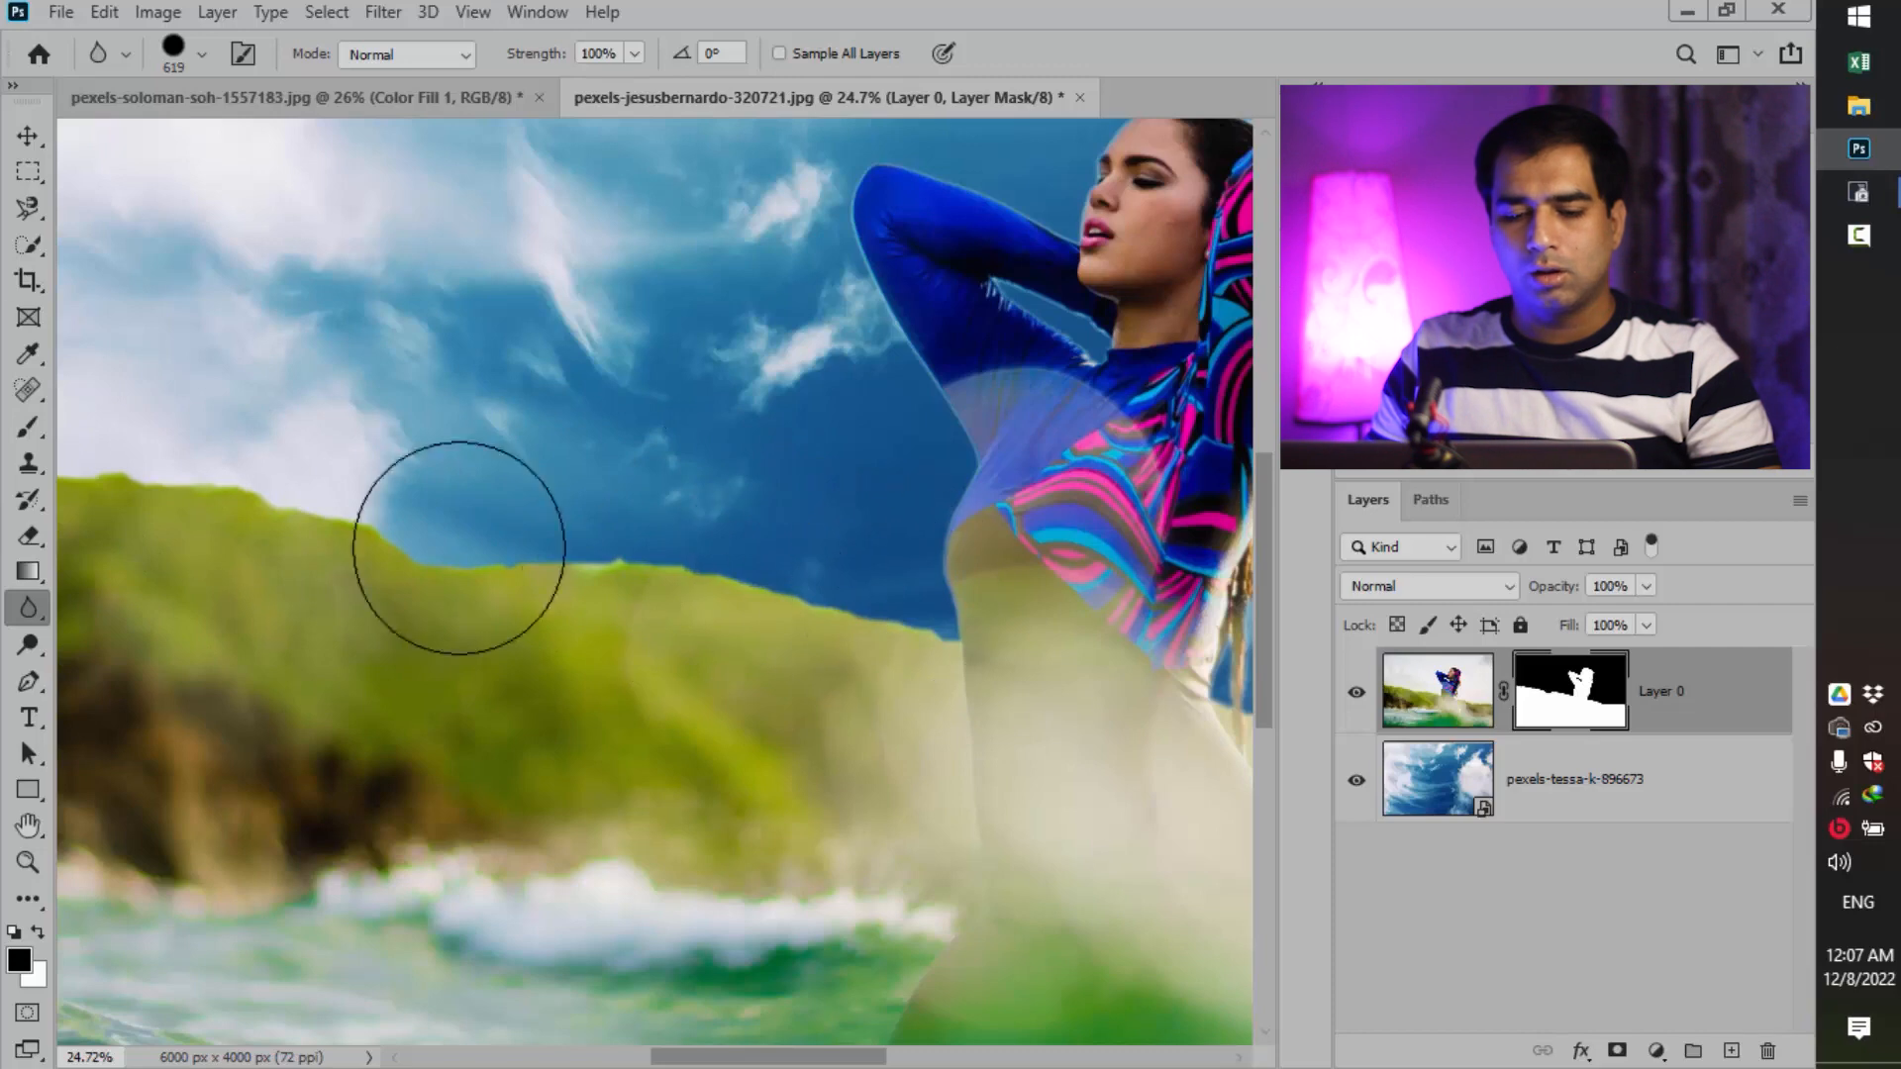
pyautogui.press('z')
pyautogui.keyDown('alt'); pyautogui.click(723, 439); pyautogui.keyUp('alt')
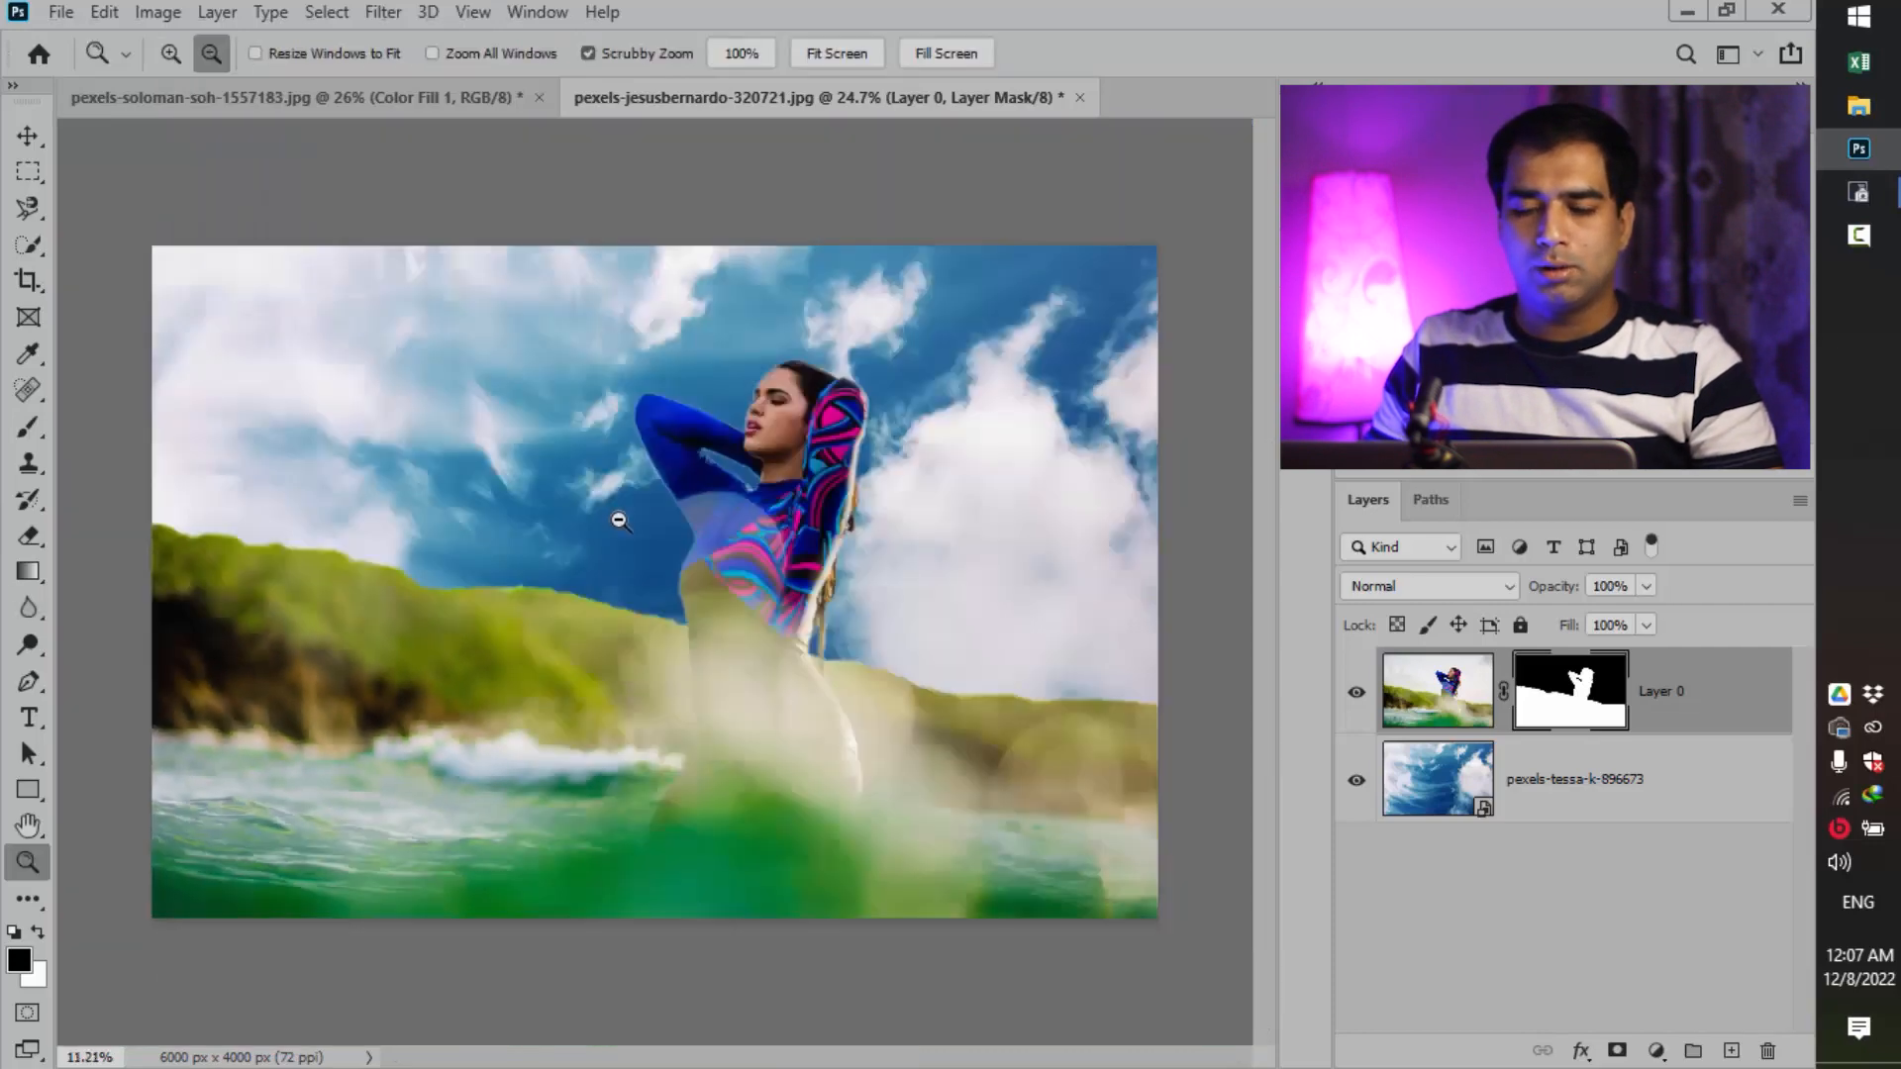
pyautogui.click(640, 509)
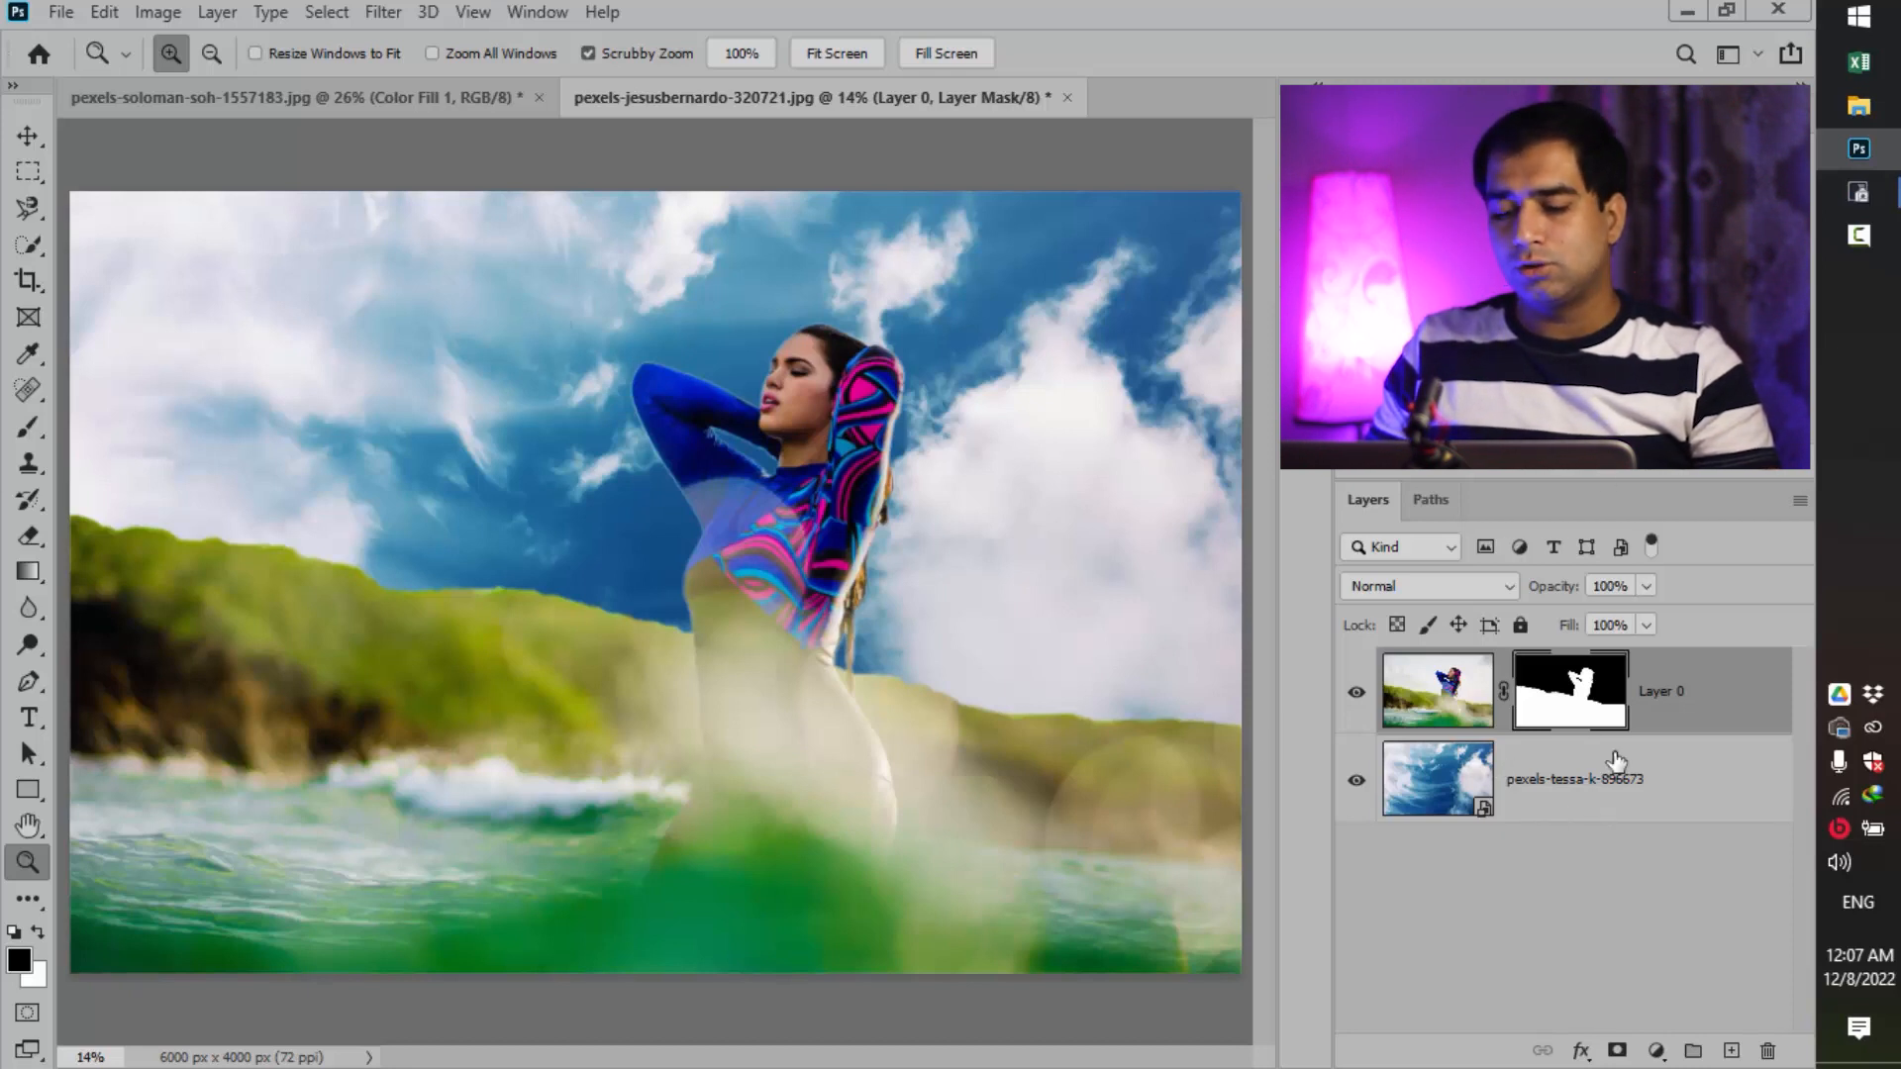
# Add a Color Balance adjustment layer directly above the pexels-tessa-k-896673 sky layer.
pyautogui.click(1597, 787)
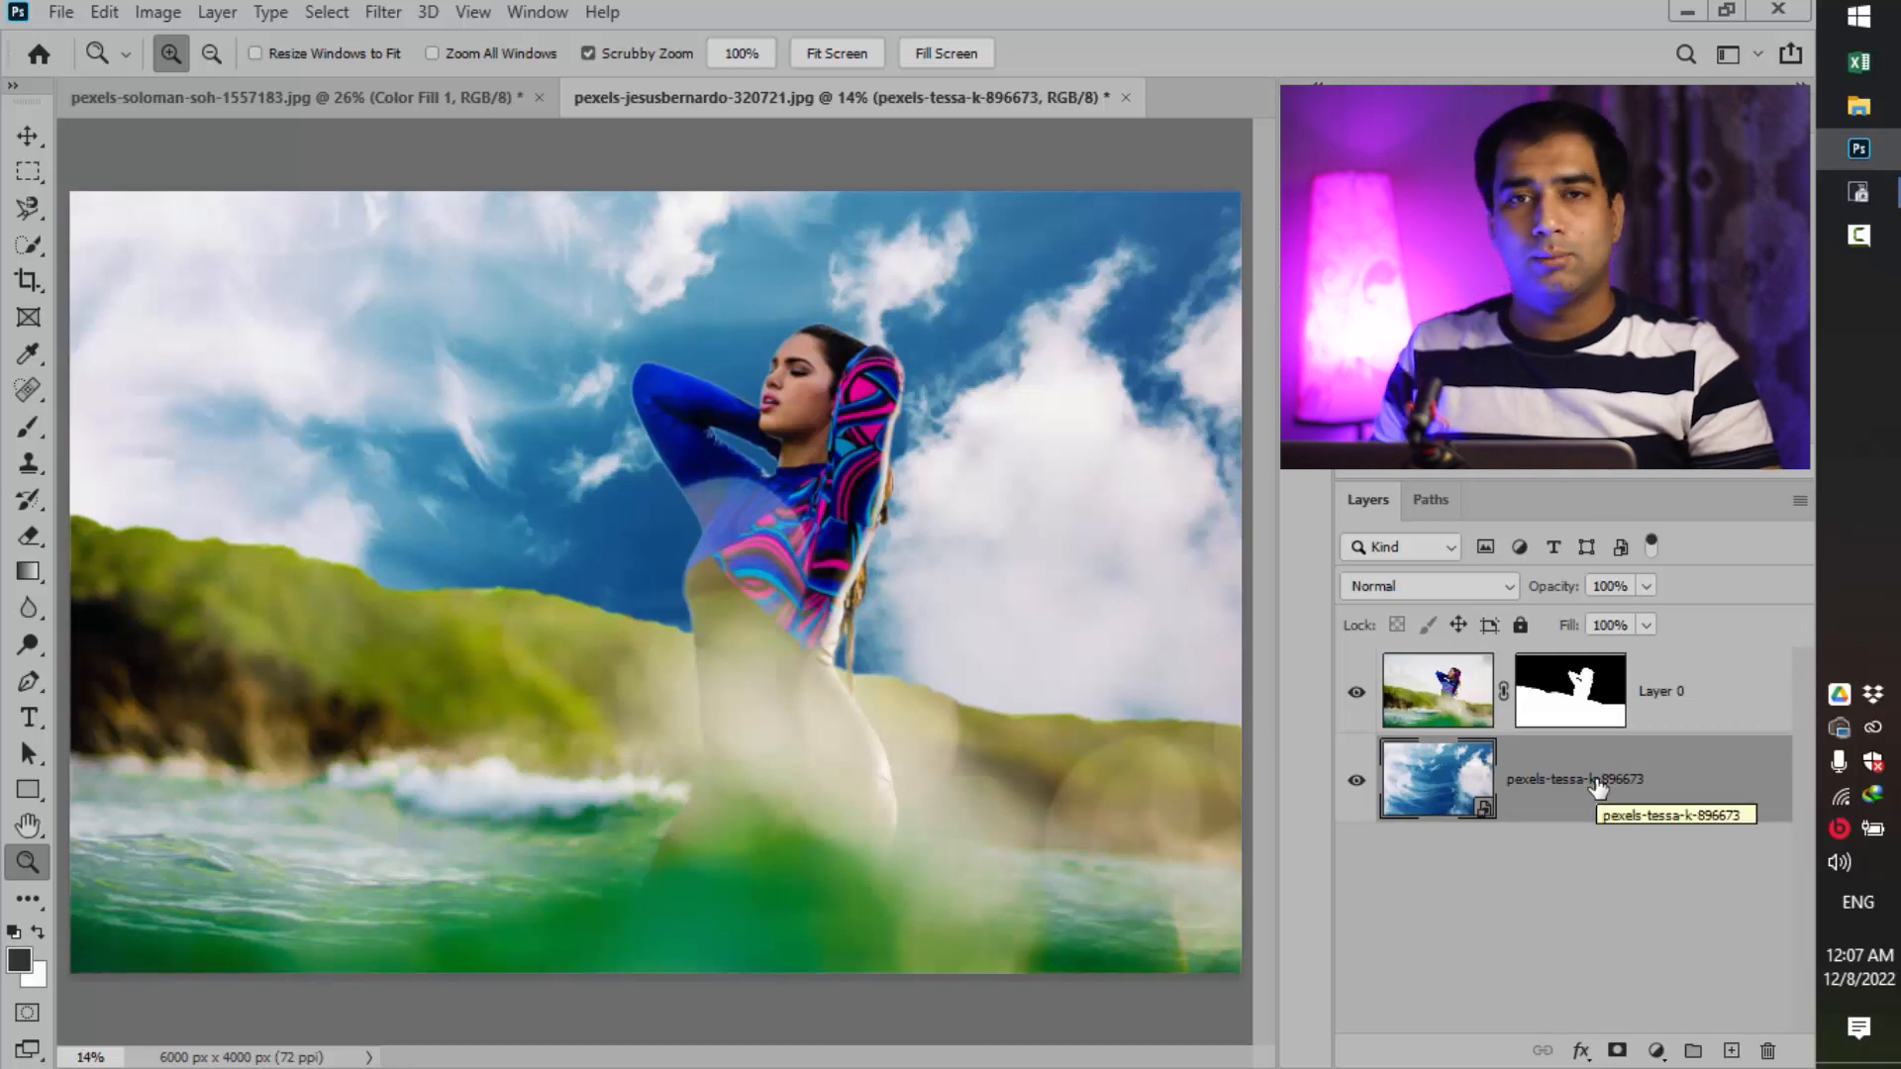
pyautogui.click(1655, 1051)
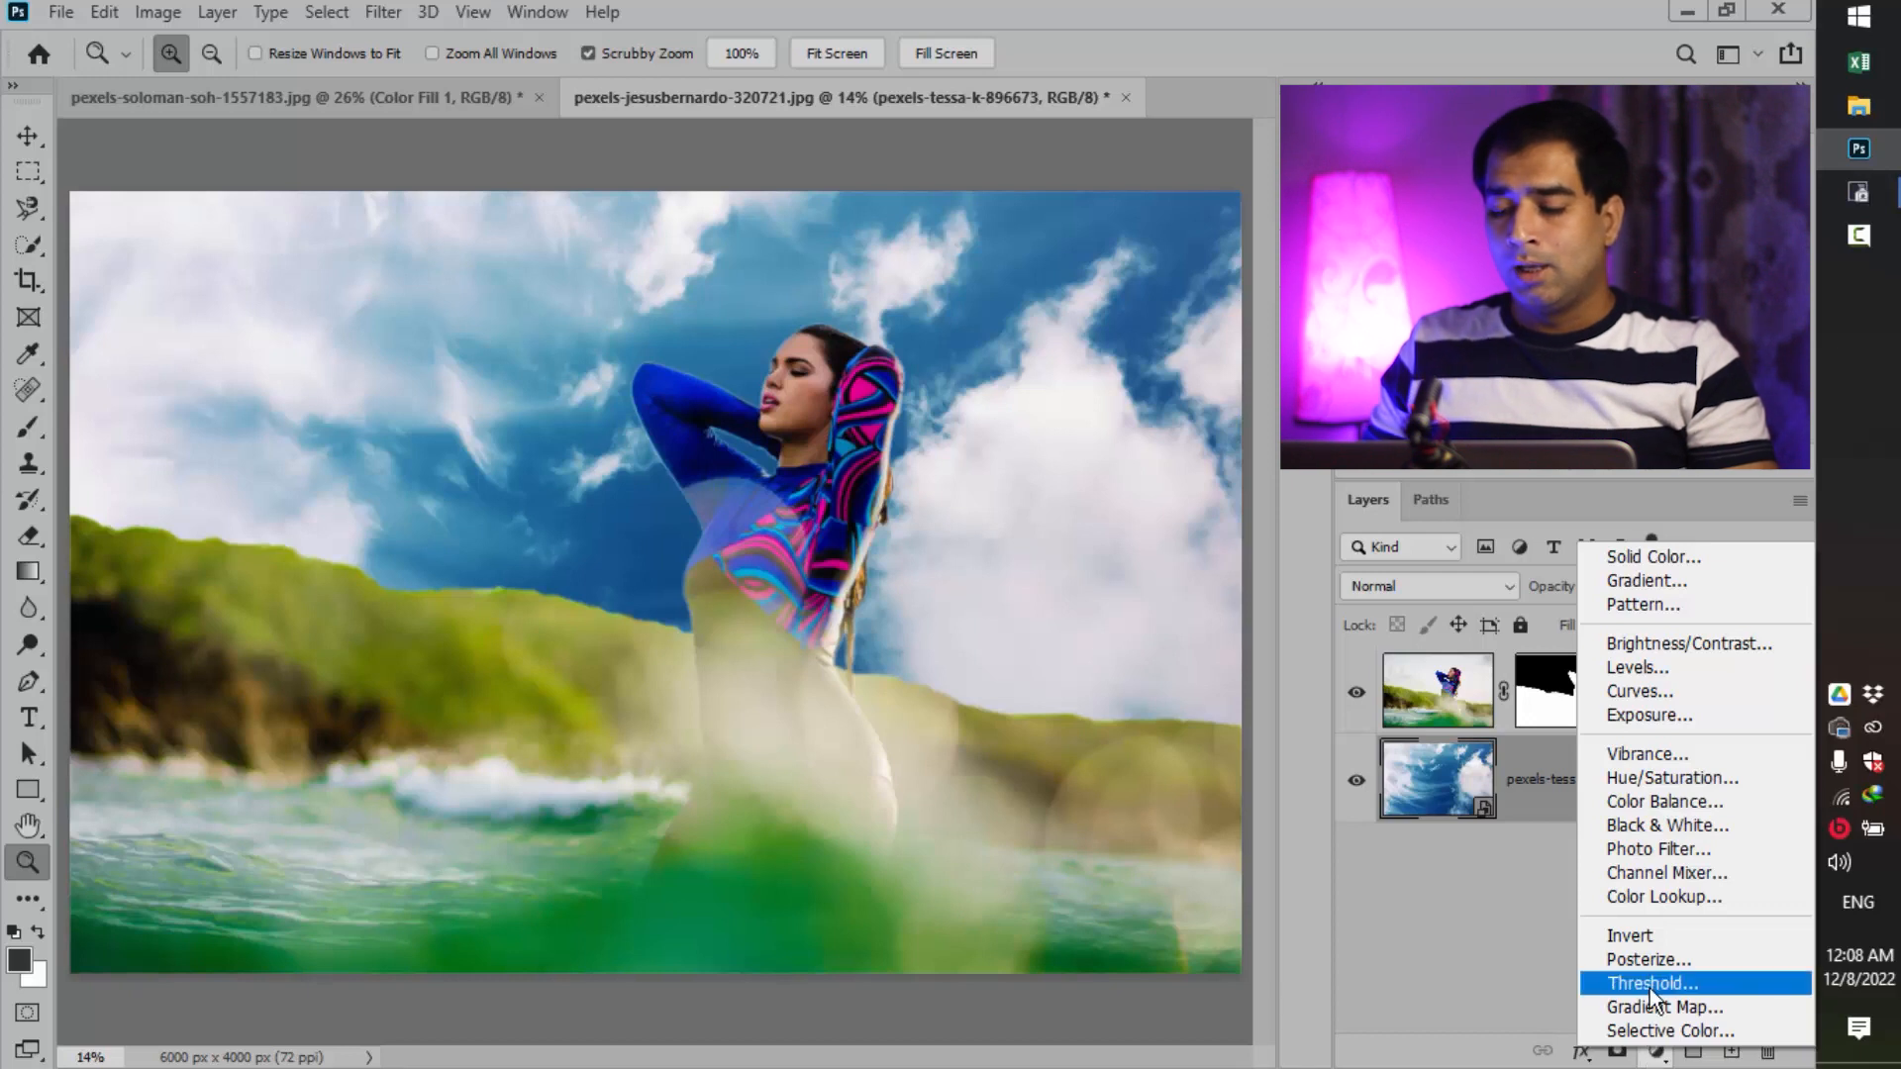
pyautogui.click(1695, 804)
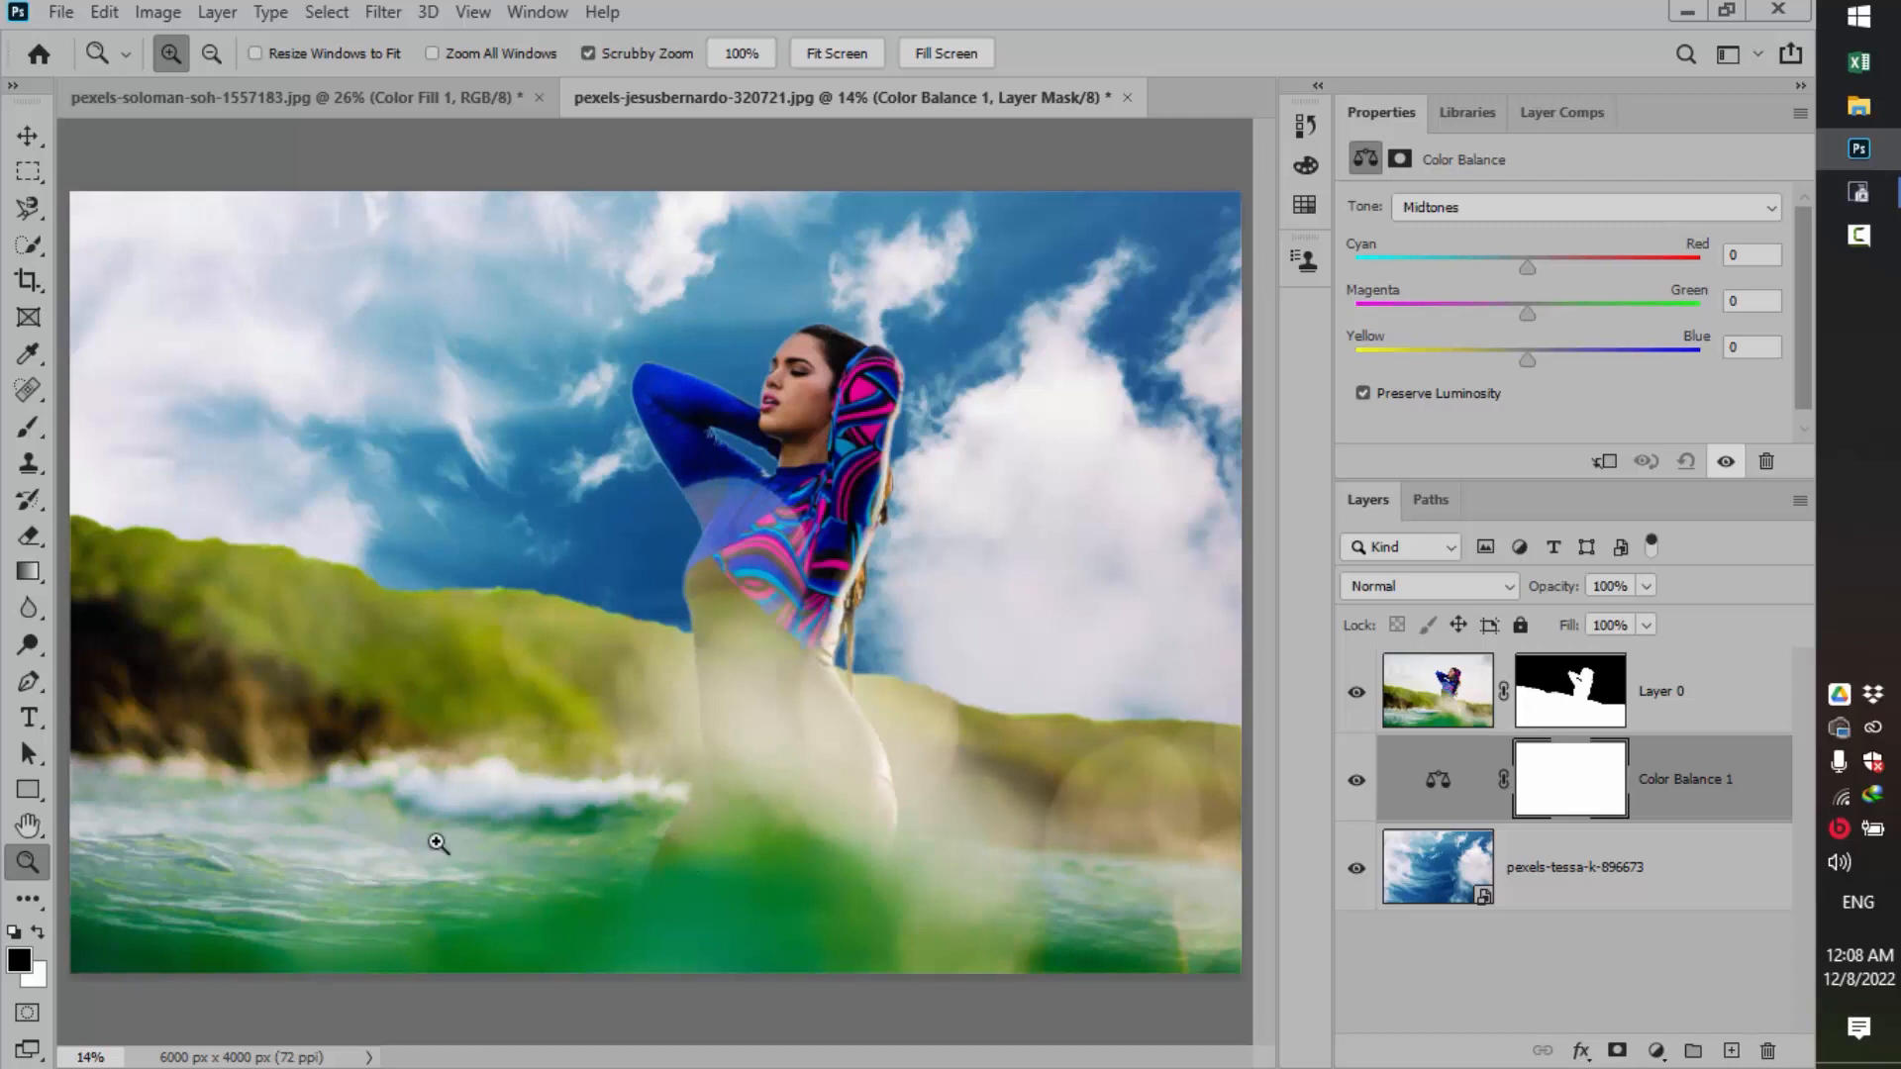
# Set the sky's Color Balance midtones to +57 Cyan-Red, +77 Magenta-Green and -72 Yellow-Blue.
pyautogui.moveTo(1531, 363); pyautogui.dragTo(1428, 372)
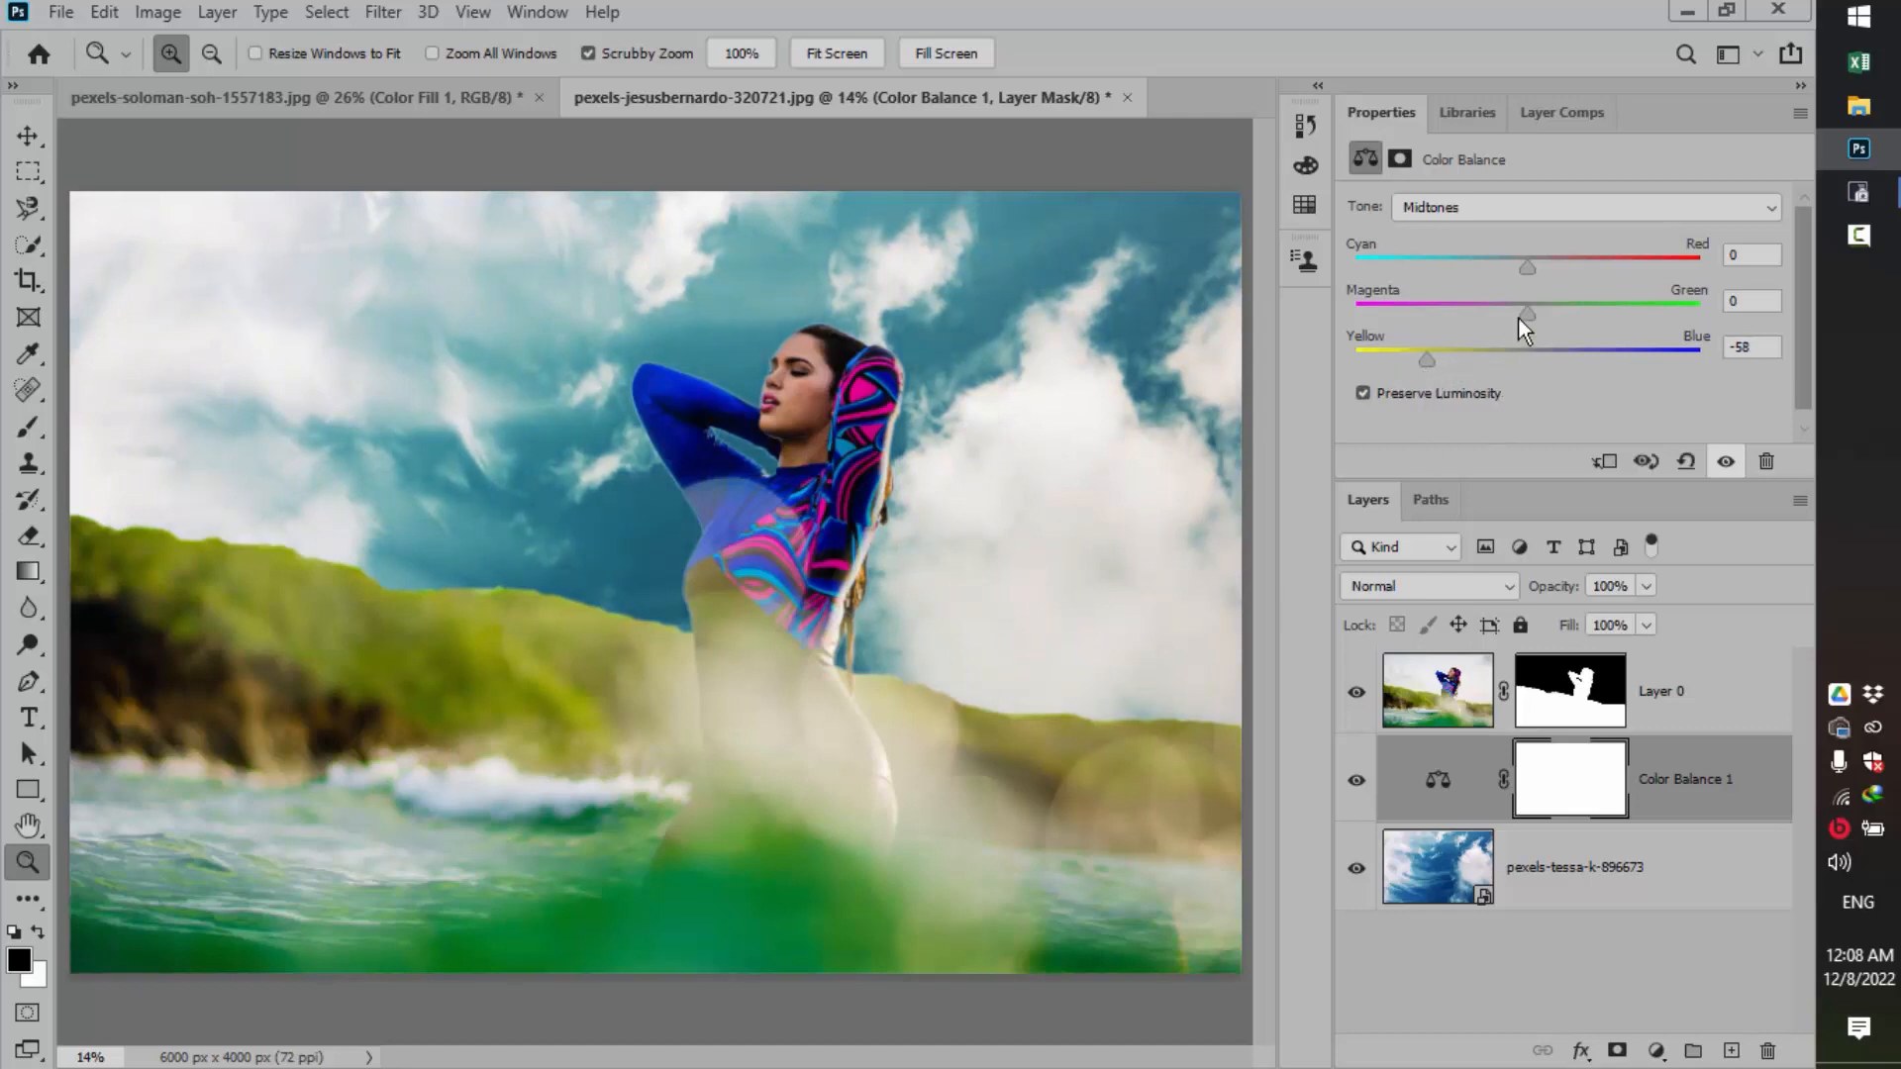
pyautogui.moveTo(1534, 318); pyautogui.dragTo(1634, 313)
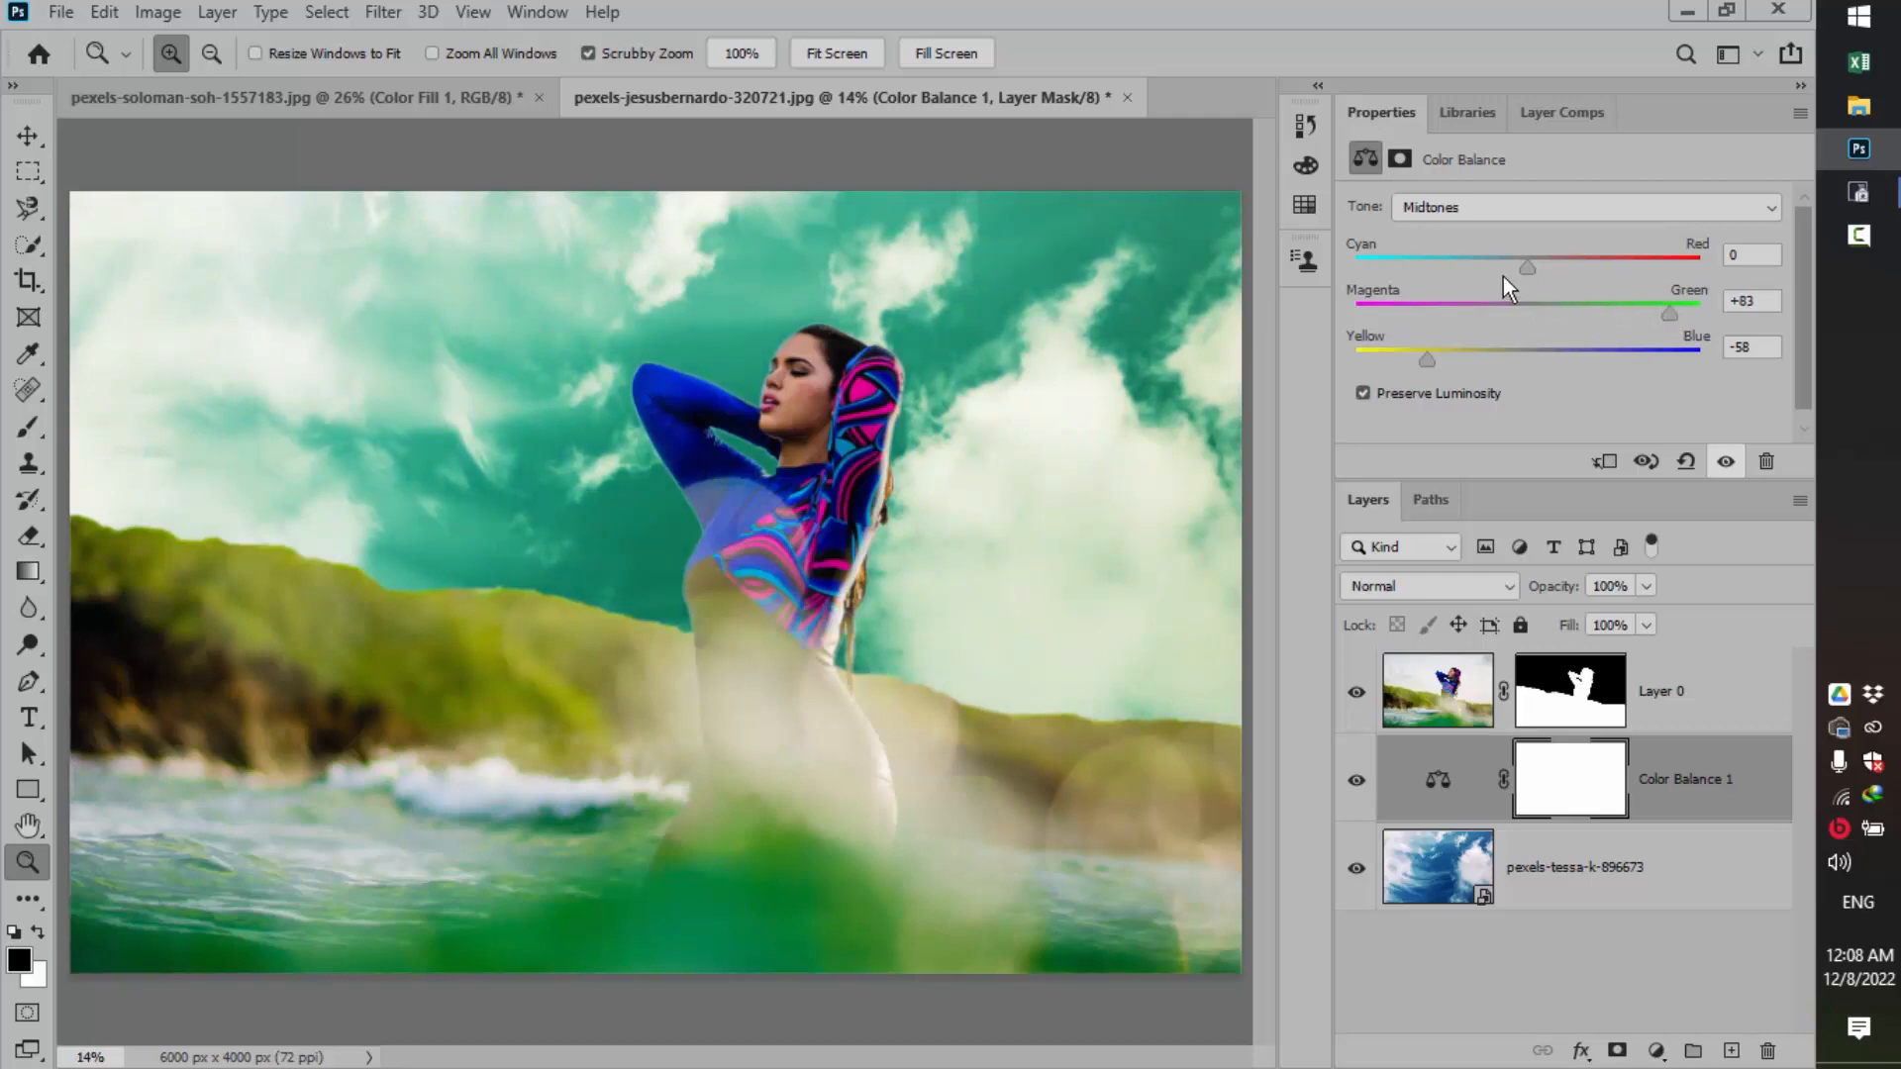
pyautogui.moveTo(1529, 270); pyautogui.dragTo(1641, 253)
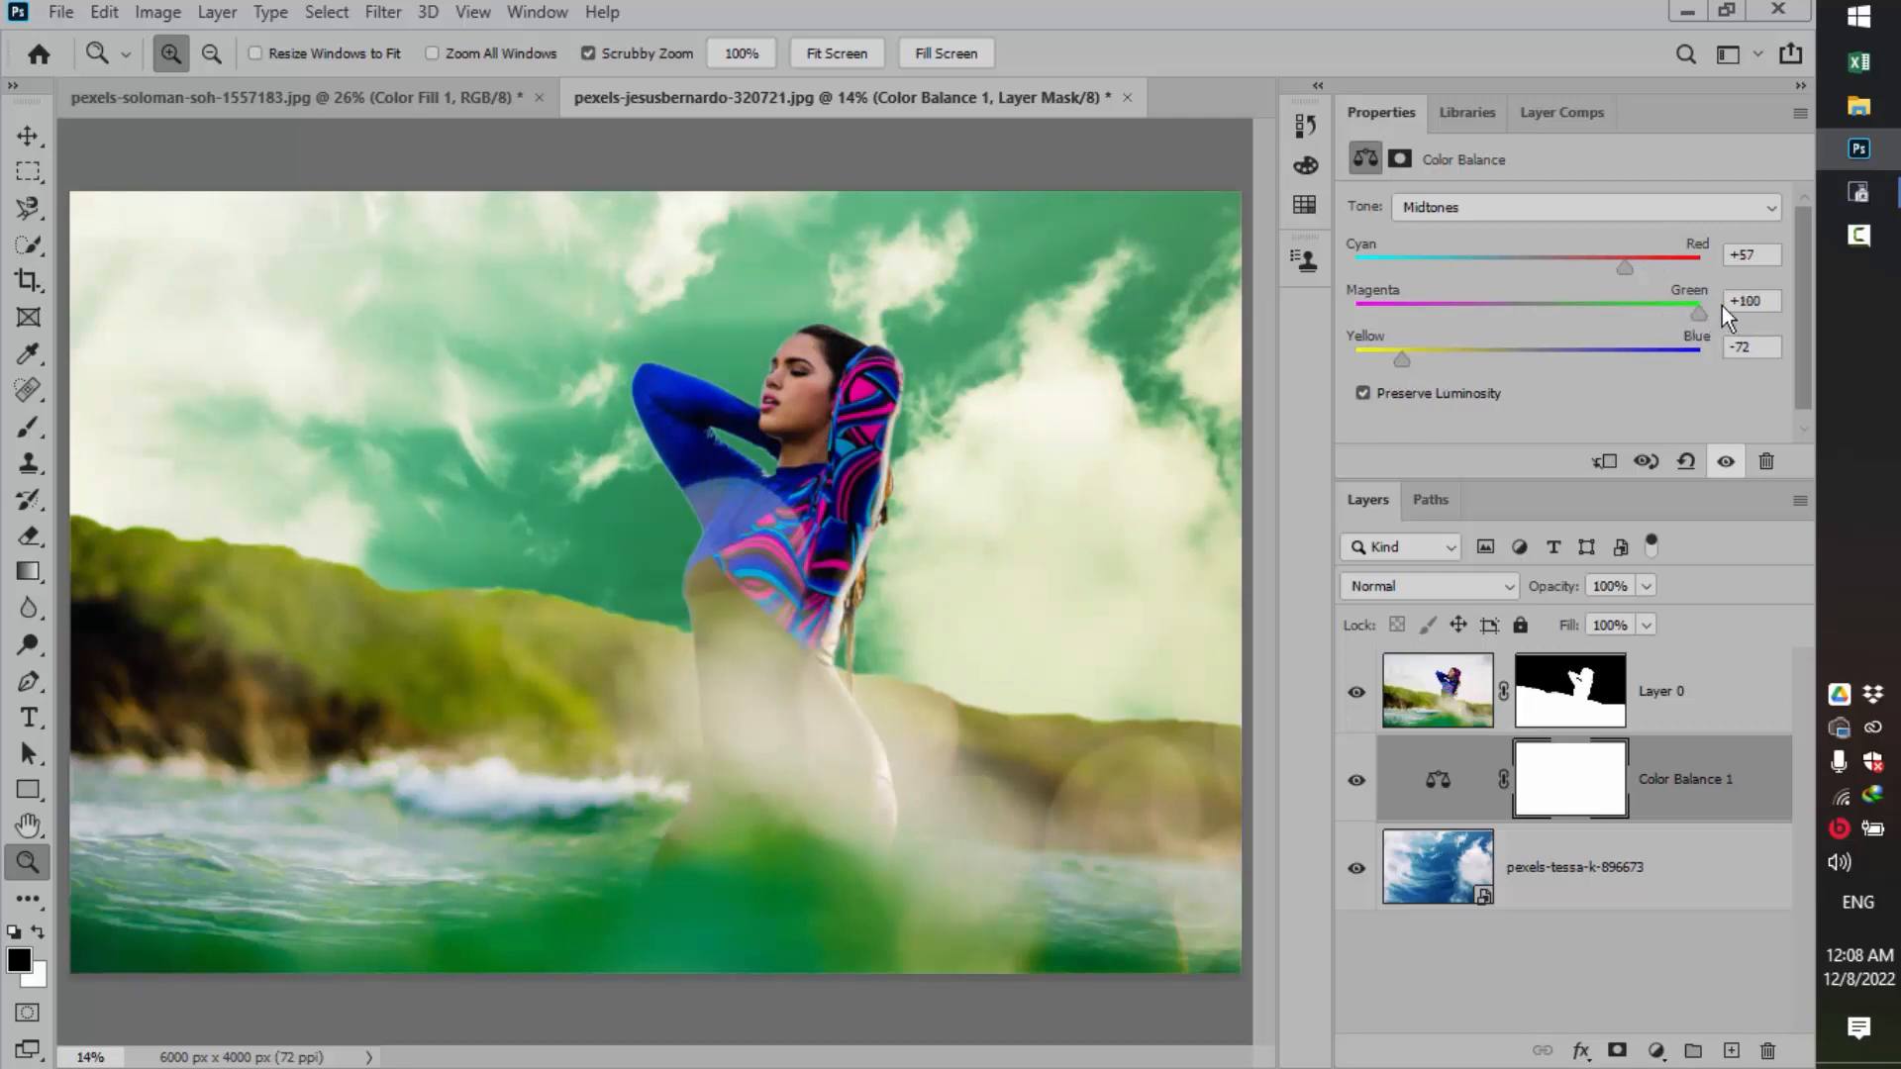
pyautogui.moveTo(1677, 317); pyautogui.dragTo(1661, 314)
pyautogui.hotkey('ctrl', '-')
pyautogui.hotkey('ctrl', '-')
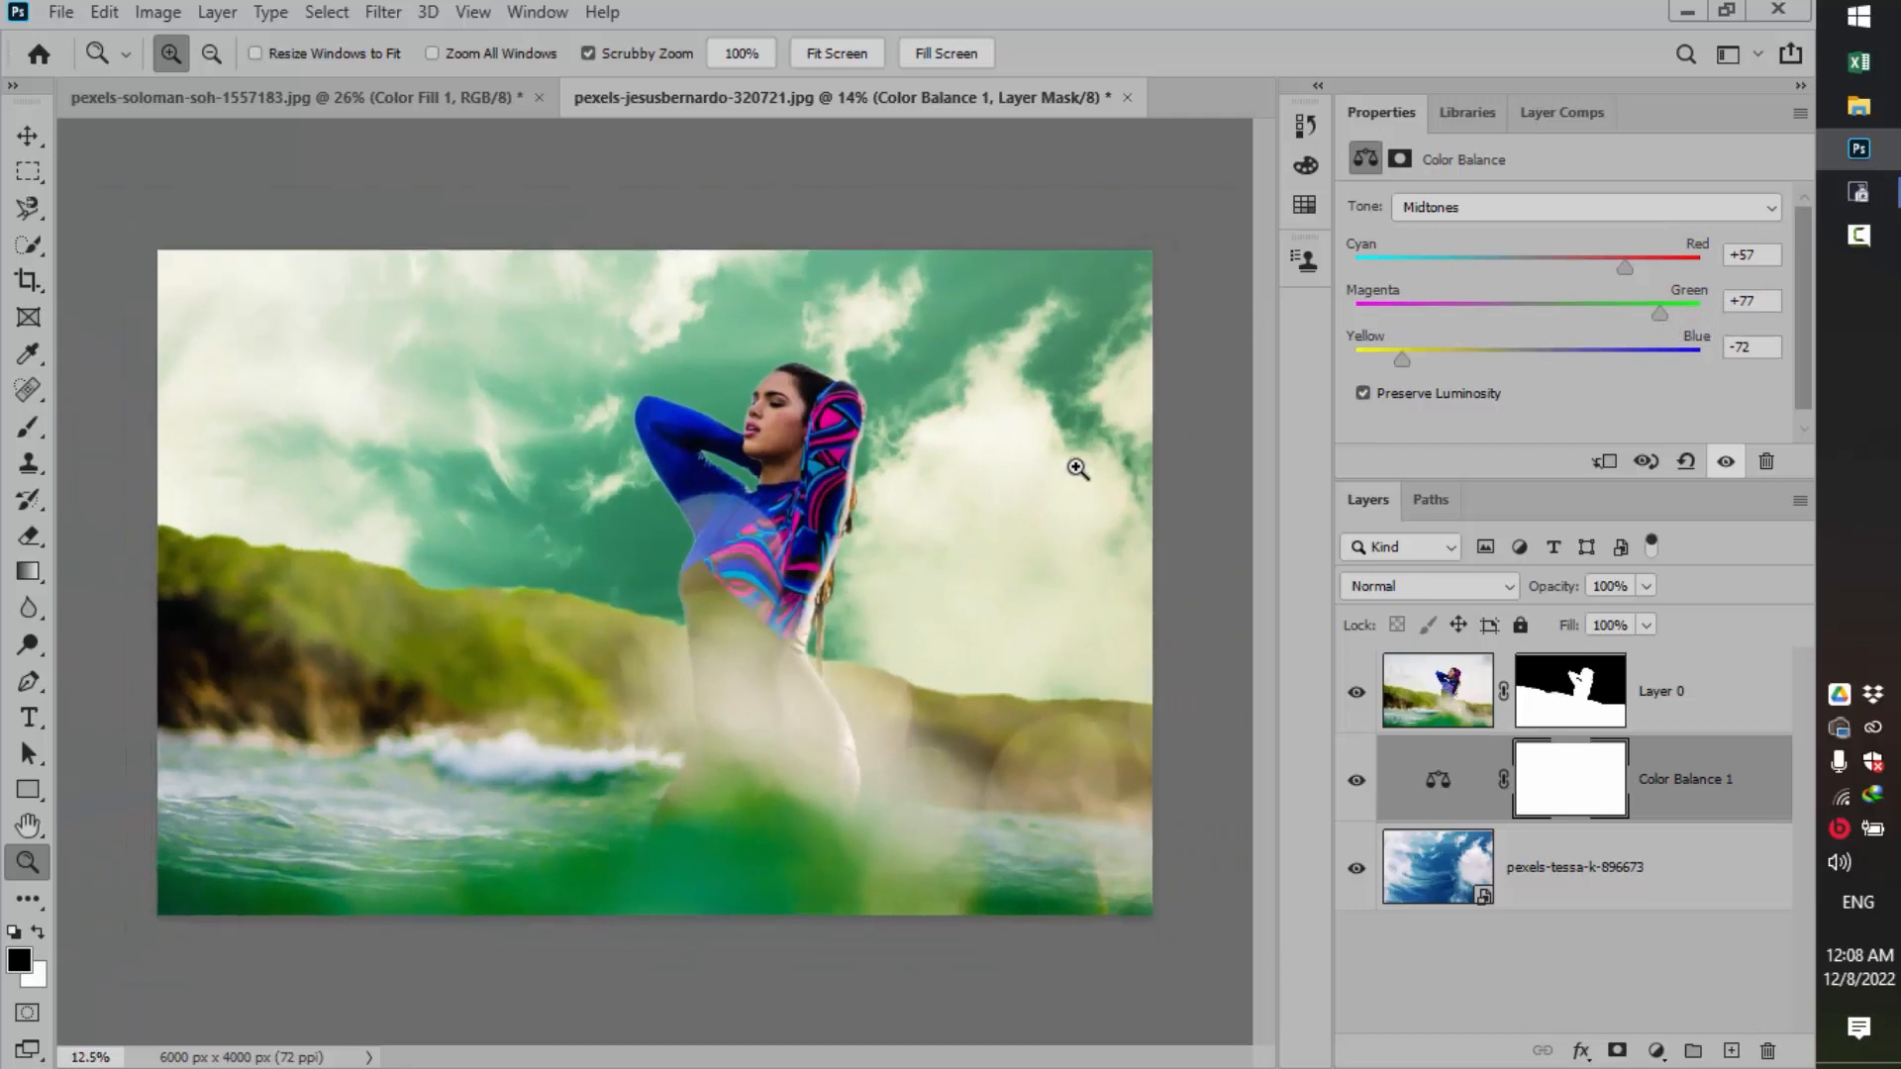
pyautogui.hotkey('ctrl', '0')
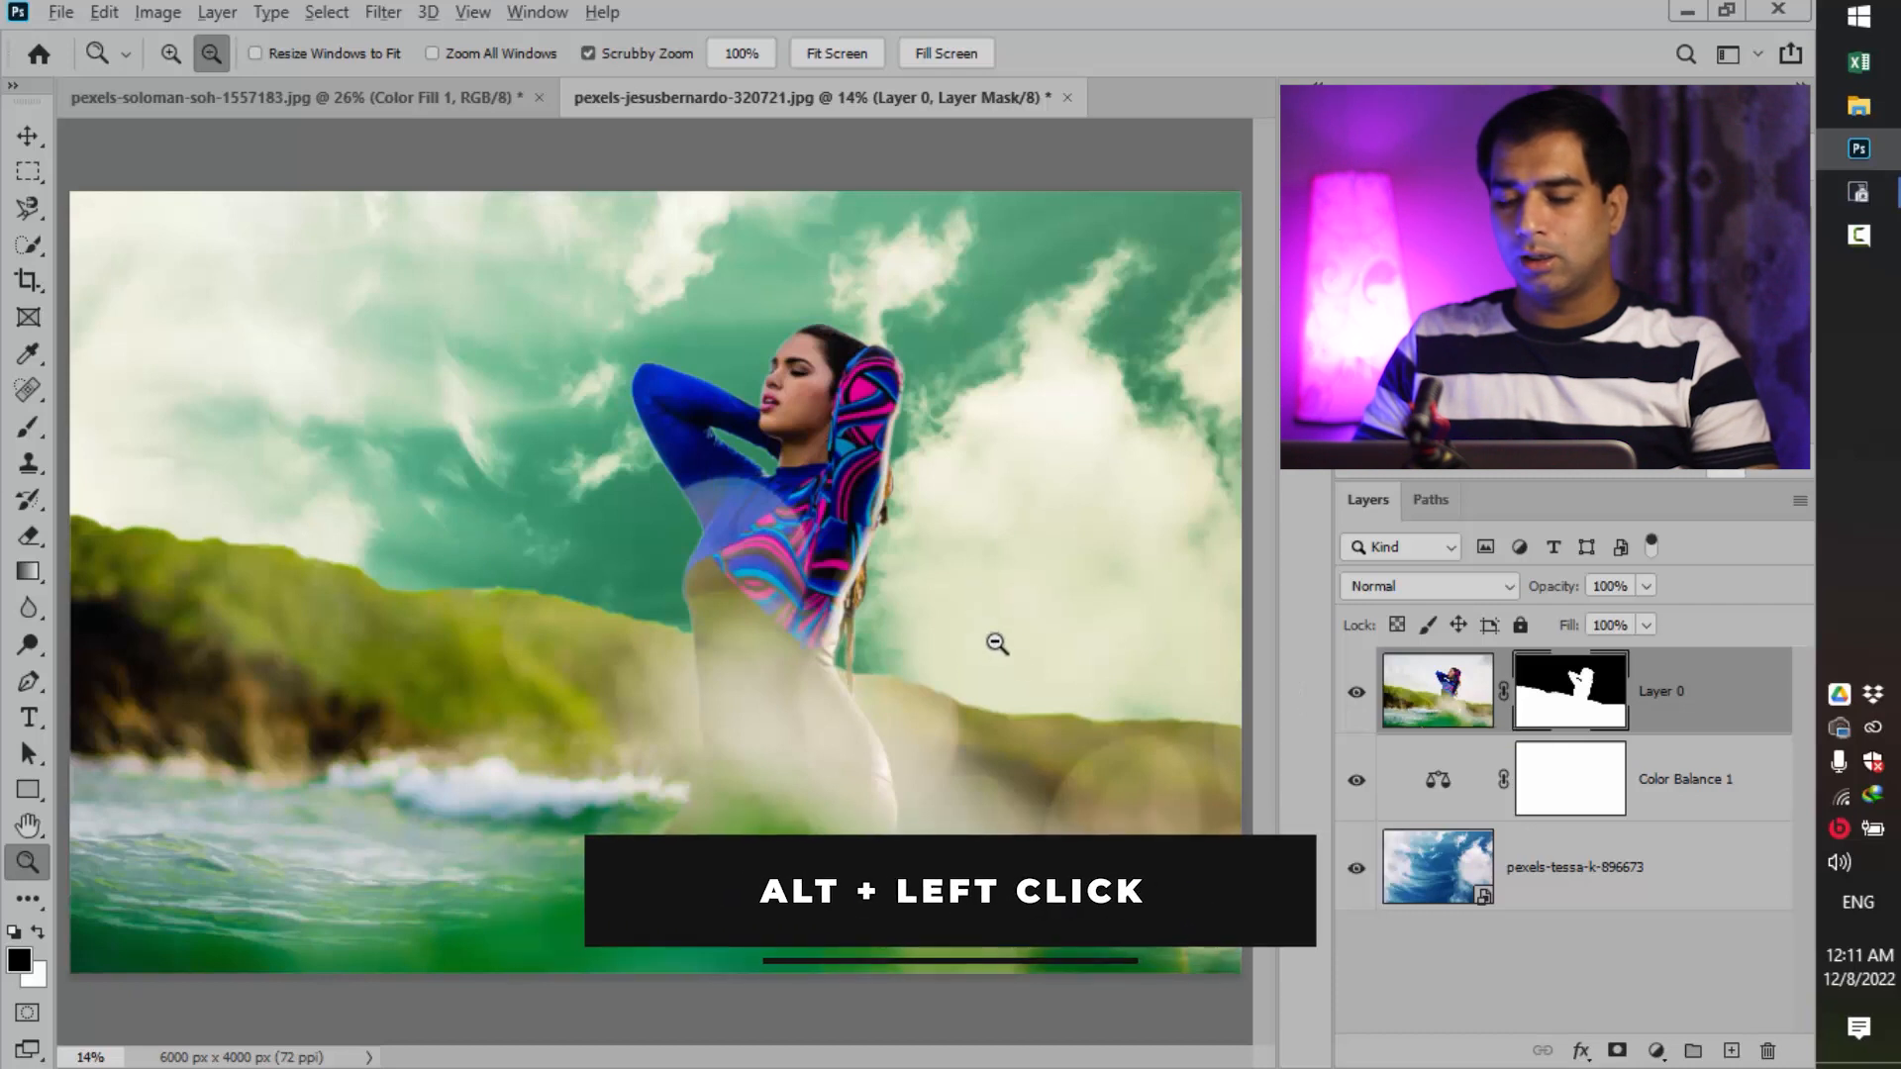
# Display Layer 0's mask on its own and examine its black and white areas along the hill and the woman's outline.
pyautogui.keyDown('alt'); pyautogui.click(1577, 705); pyautogui.keyUp('alt')
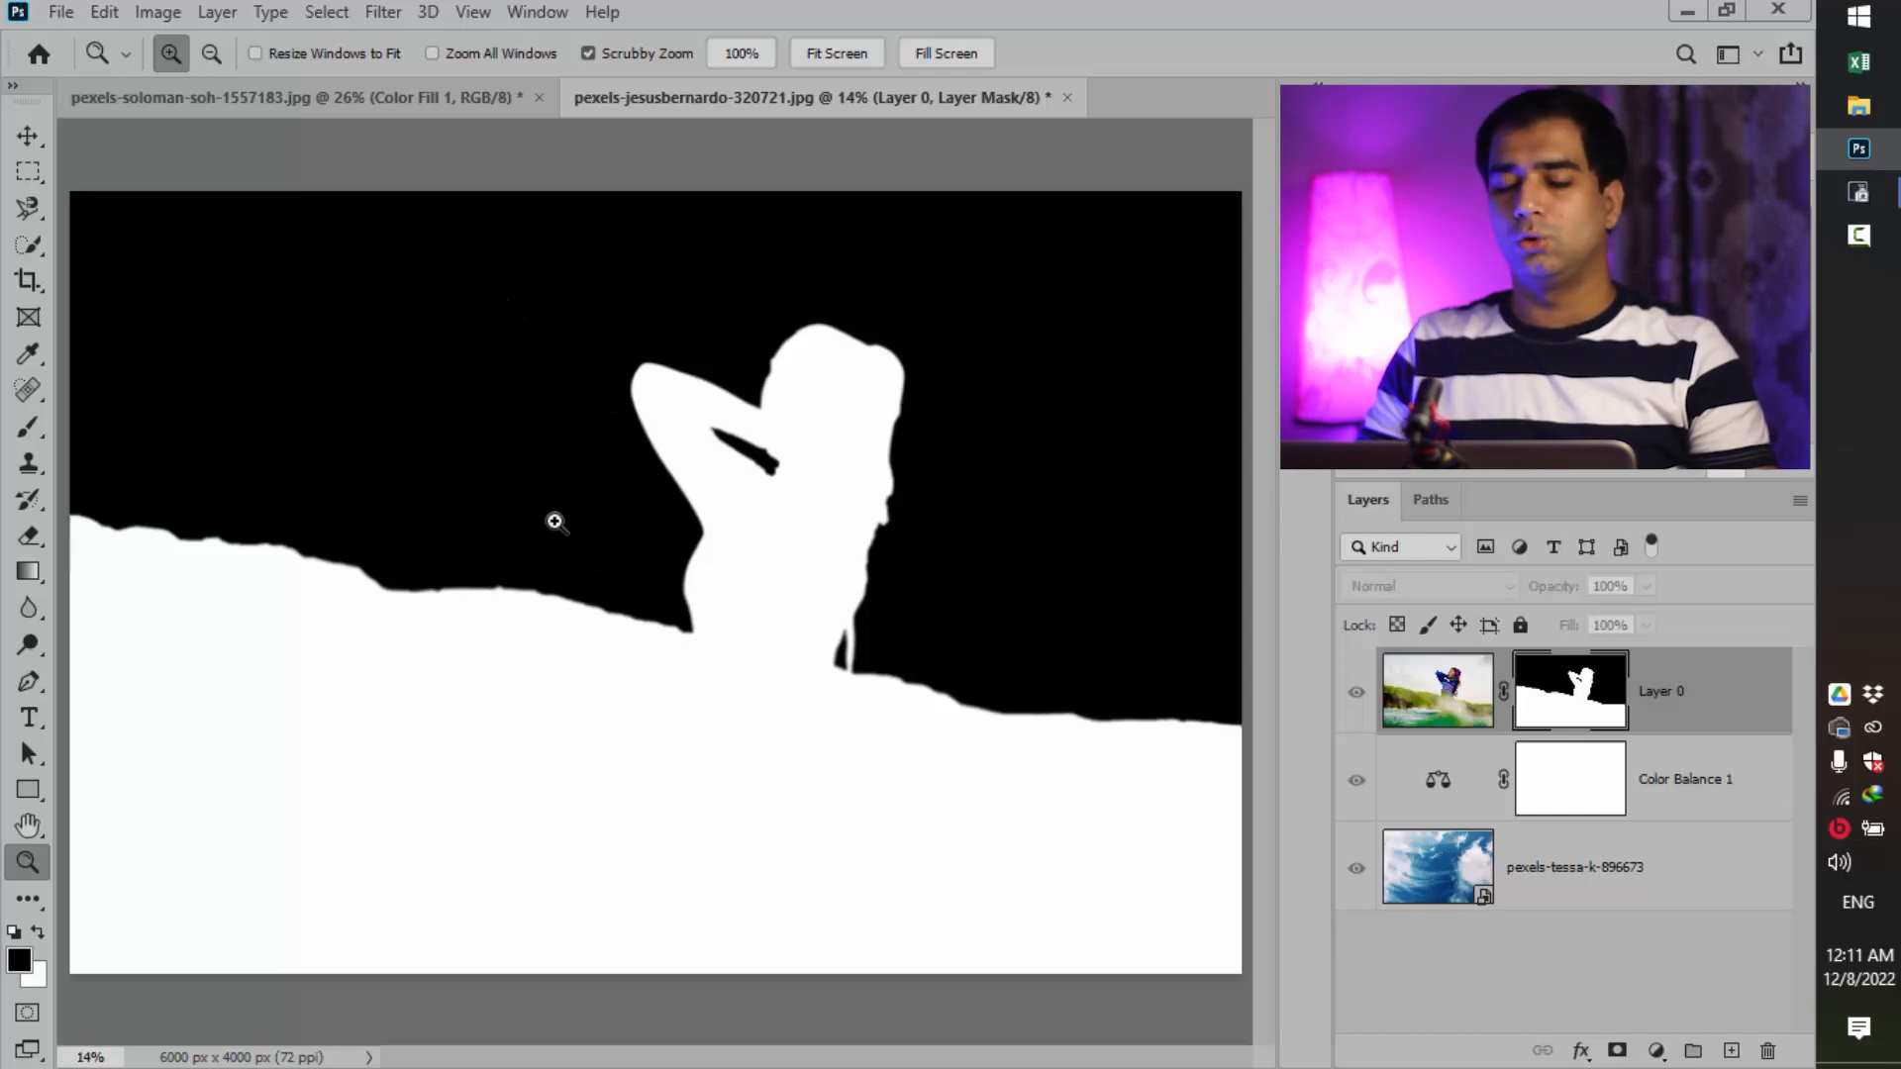
pyautogui.moveTo(281, 594); pyautogui.dragTo(386, 649)
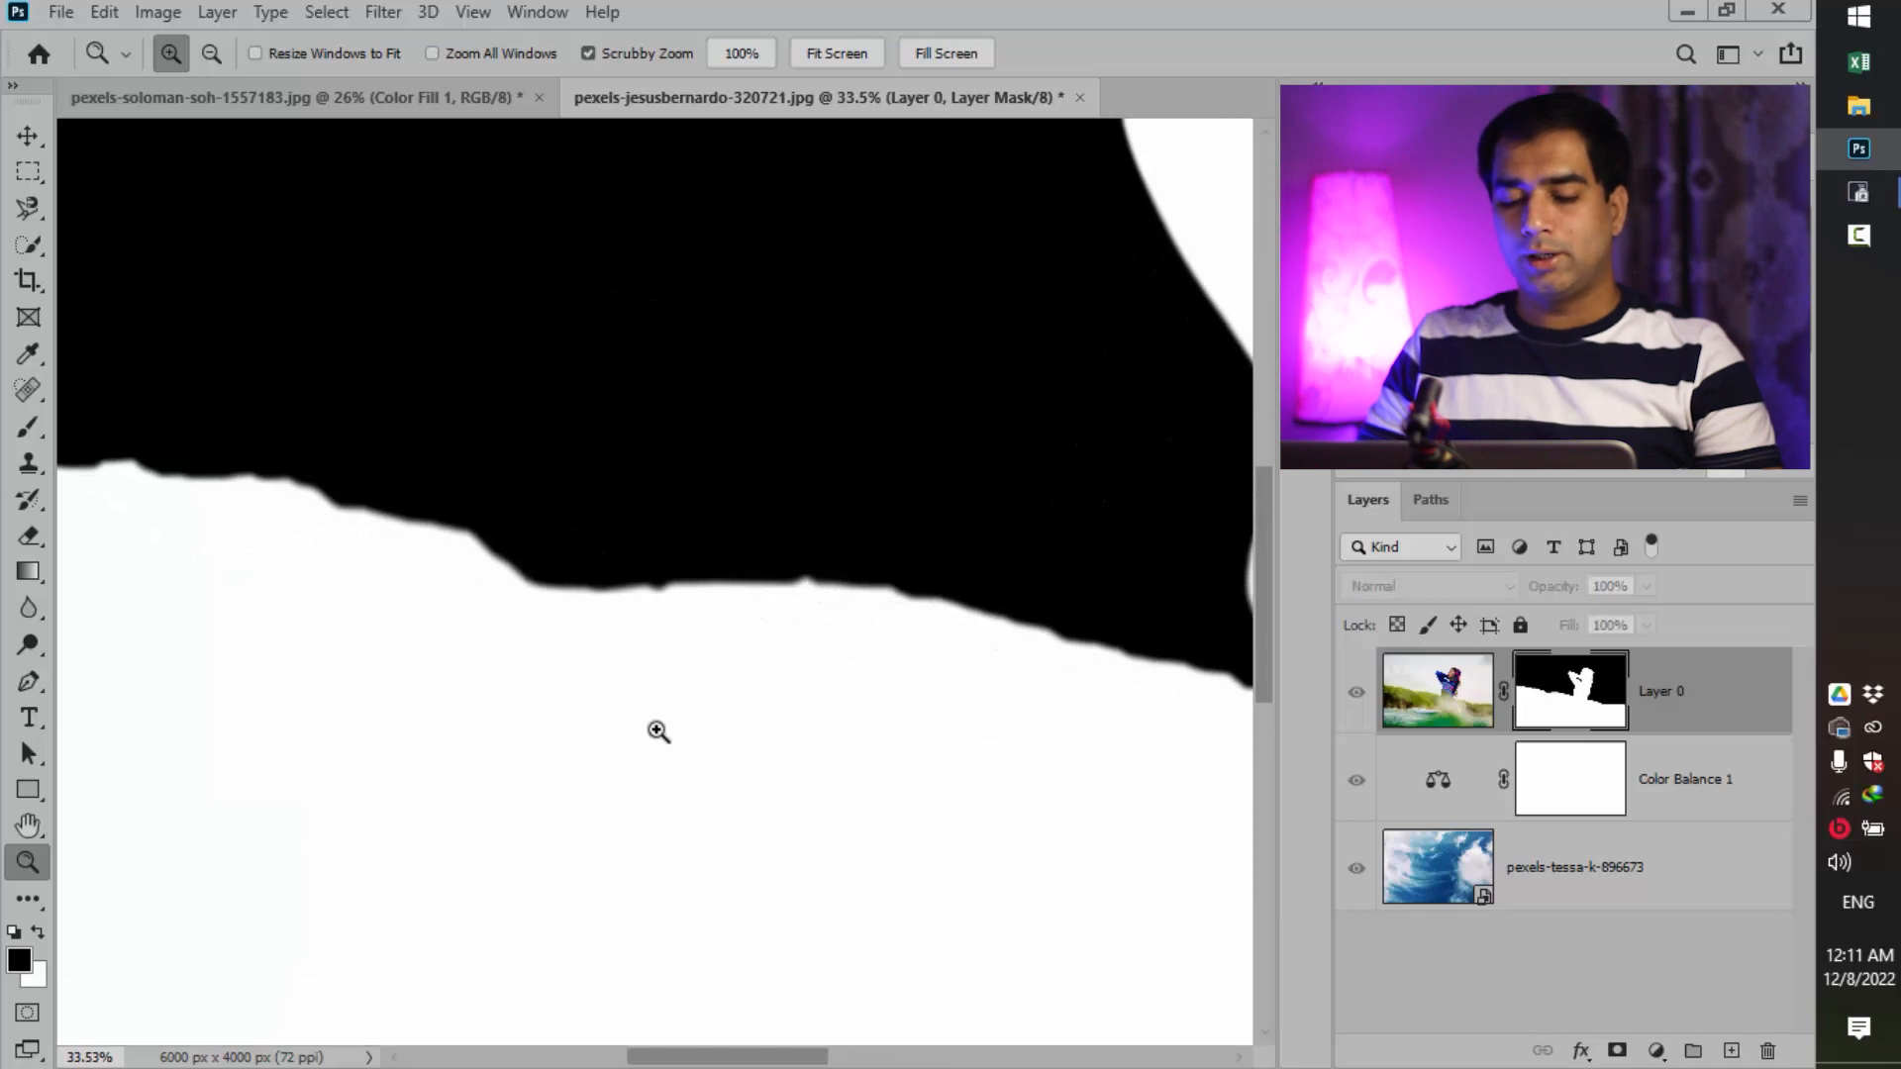
pyautogui.moveTo(984, 789); pyautogui.dragTo(457, 756)
pyautogui.moveTo(803, 382); pyautogui.dragTo(933, 756)
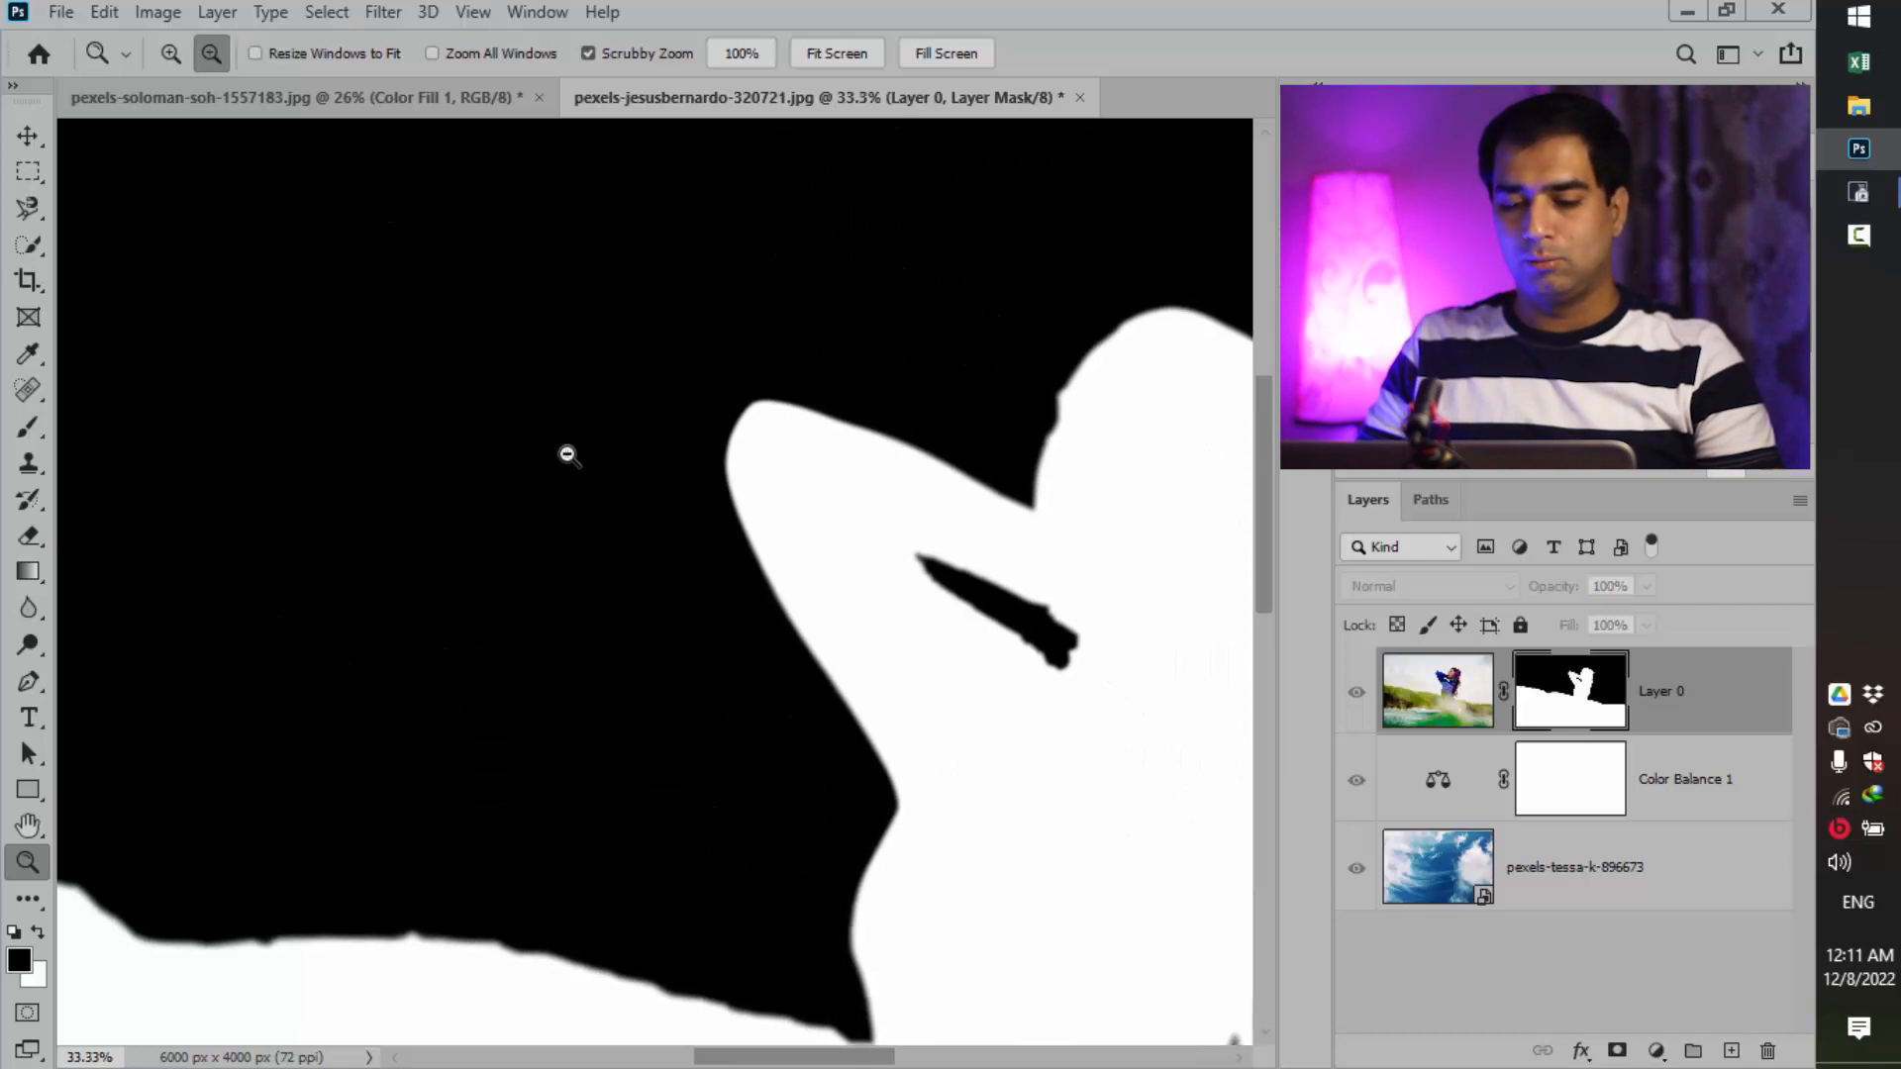
pyautogui.keyDown('alt'); pyautogui.click(529, 480); pyautogui.keyUp('alt')
pyautogui.keyDown('alt'); pyautogui.click(530, 482); pyautogui.keyUp('alt')
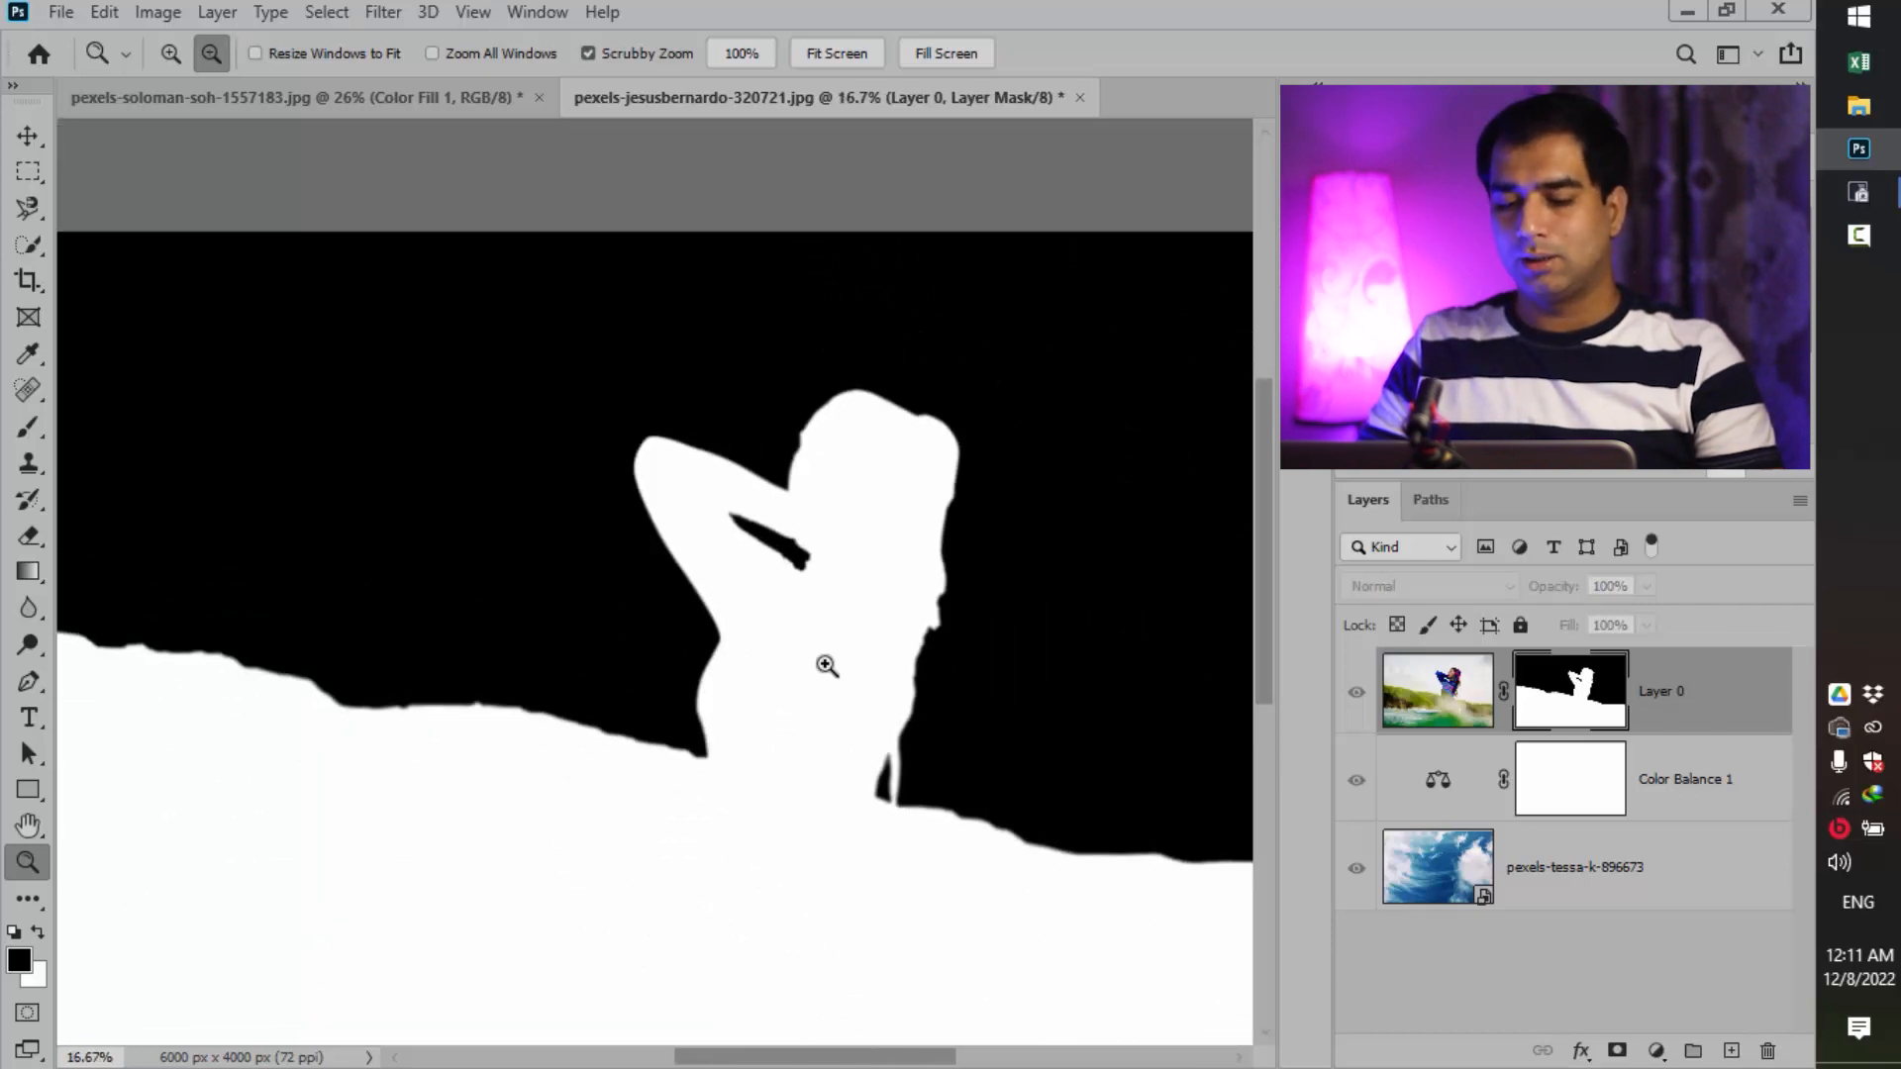
pyautogui.moveTo(1035, 565); pyautogui.dragTo(852, 531)
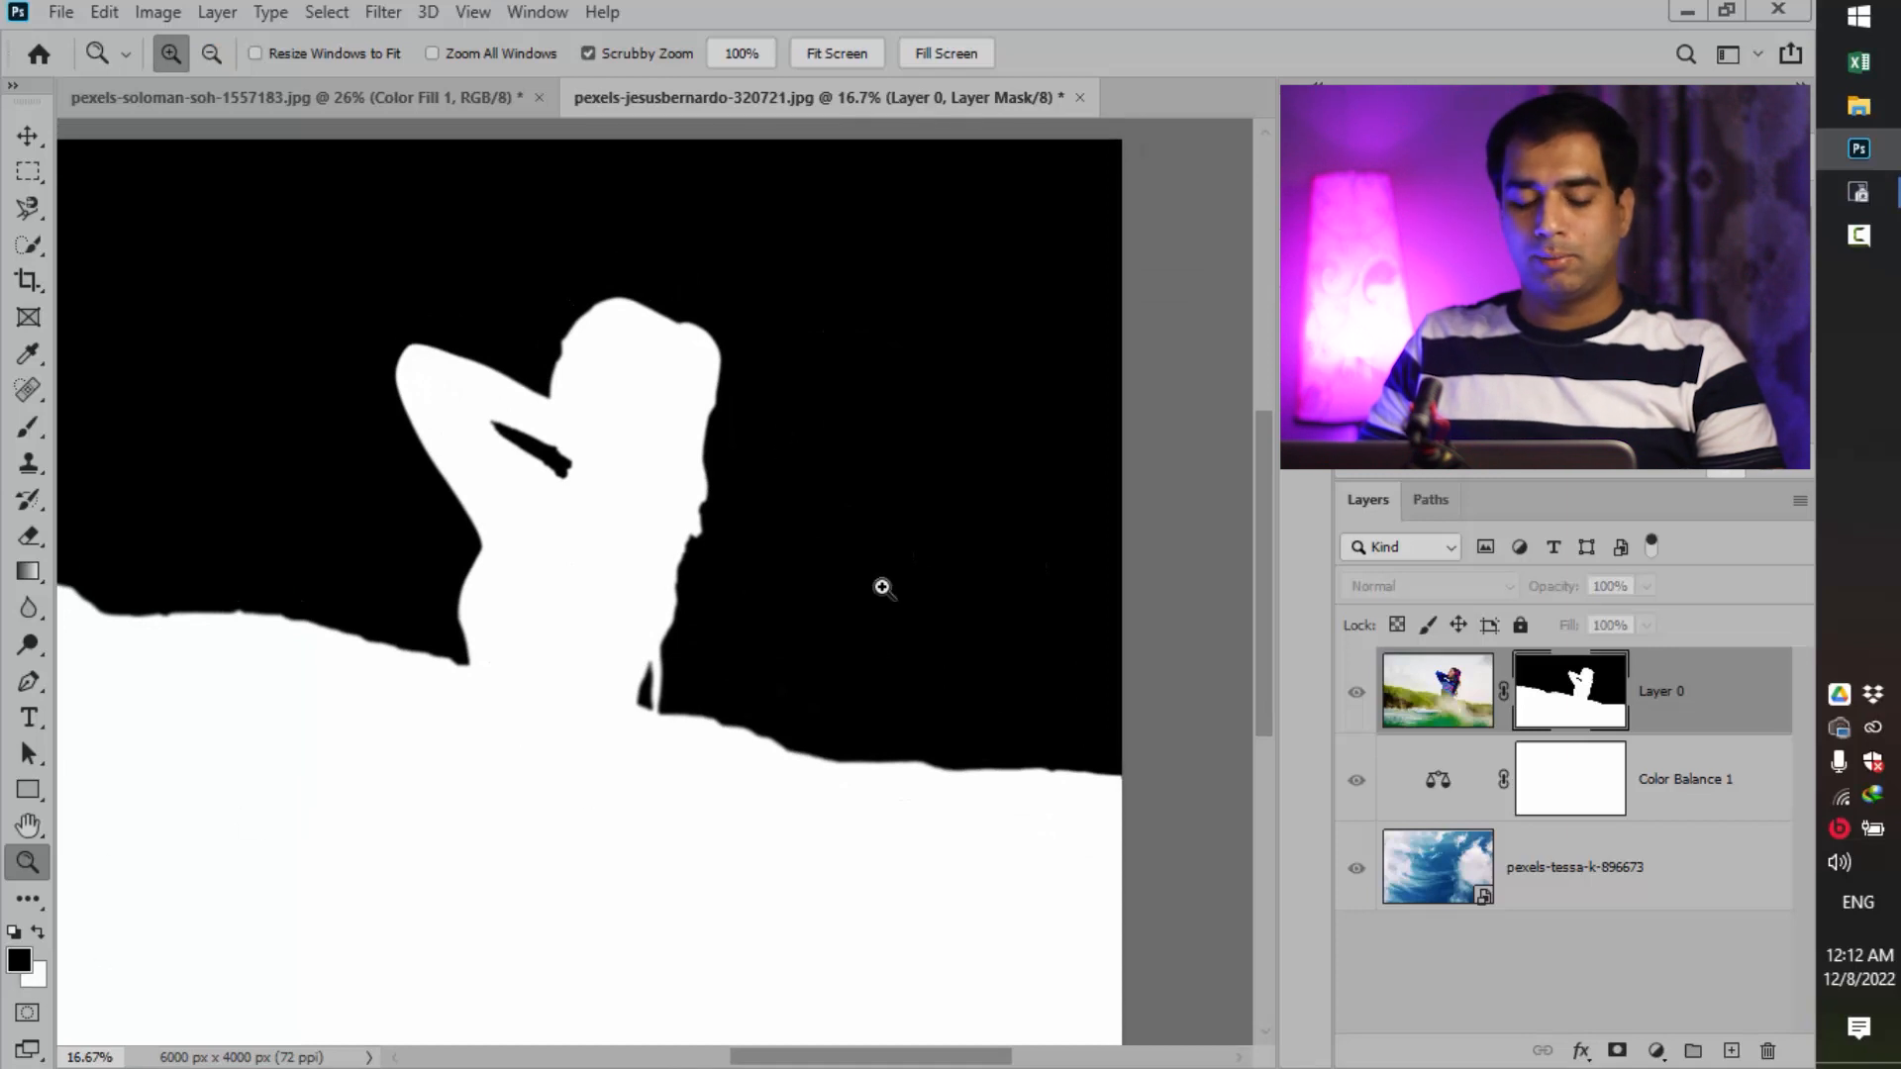
# Paint a black blob on the mask below the woman's waist with a 462-pixel Brush, and return to the image view.
pyautogui.press('b')
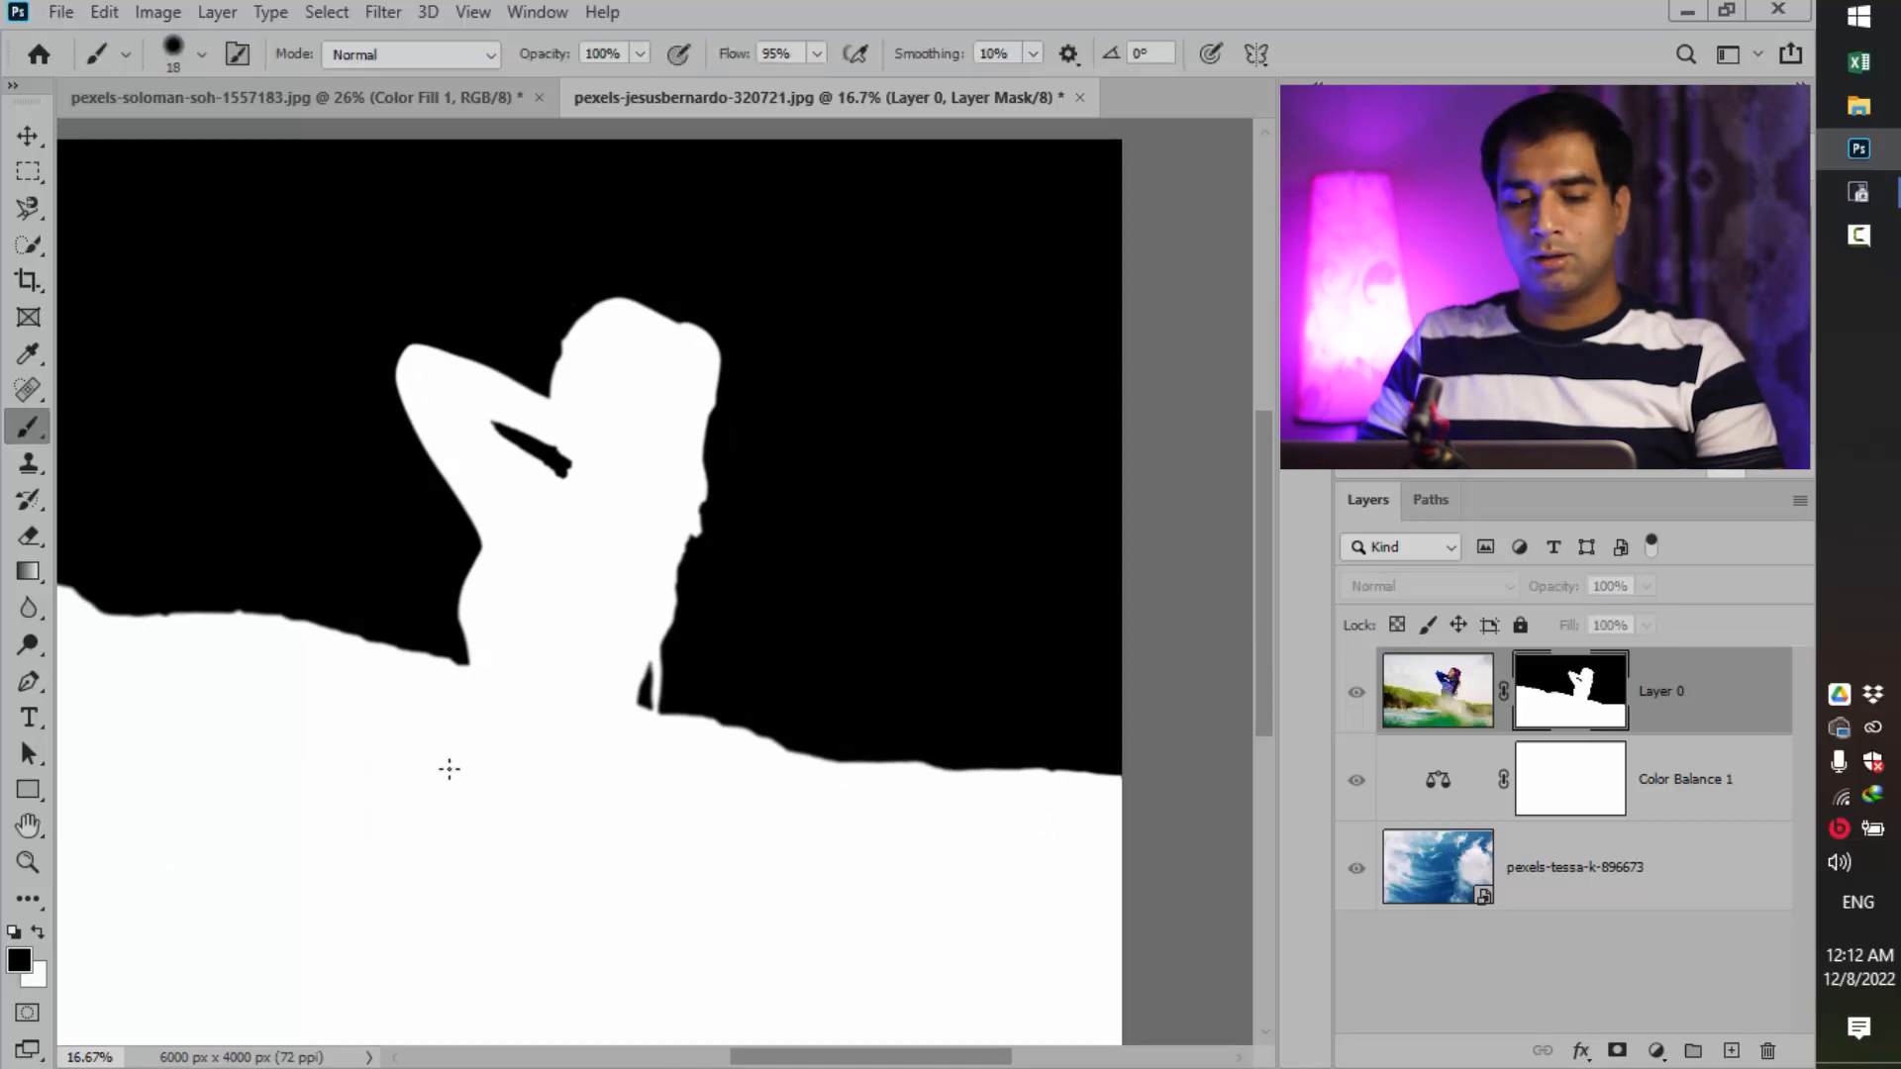
pyautogui.moveTo(454, 798)
pyautogui.mouseDown()
pyautogui.moveTo(514, 805)
pyautogui.moveTo(529, 950)
pyautogui.moveTo(647, 913)
pyautogui.moveTo(479, 880)
pyautogui.moveTo(617, 960)
pyautogui.moveTo(455, 833)
pyautogui.moveTo(499, 941)
pyautogui.moveTo(372, 819)
pyautogui.moveTo(384, 891)
pyautogui.mouseUp()
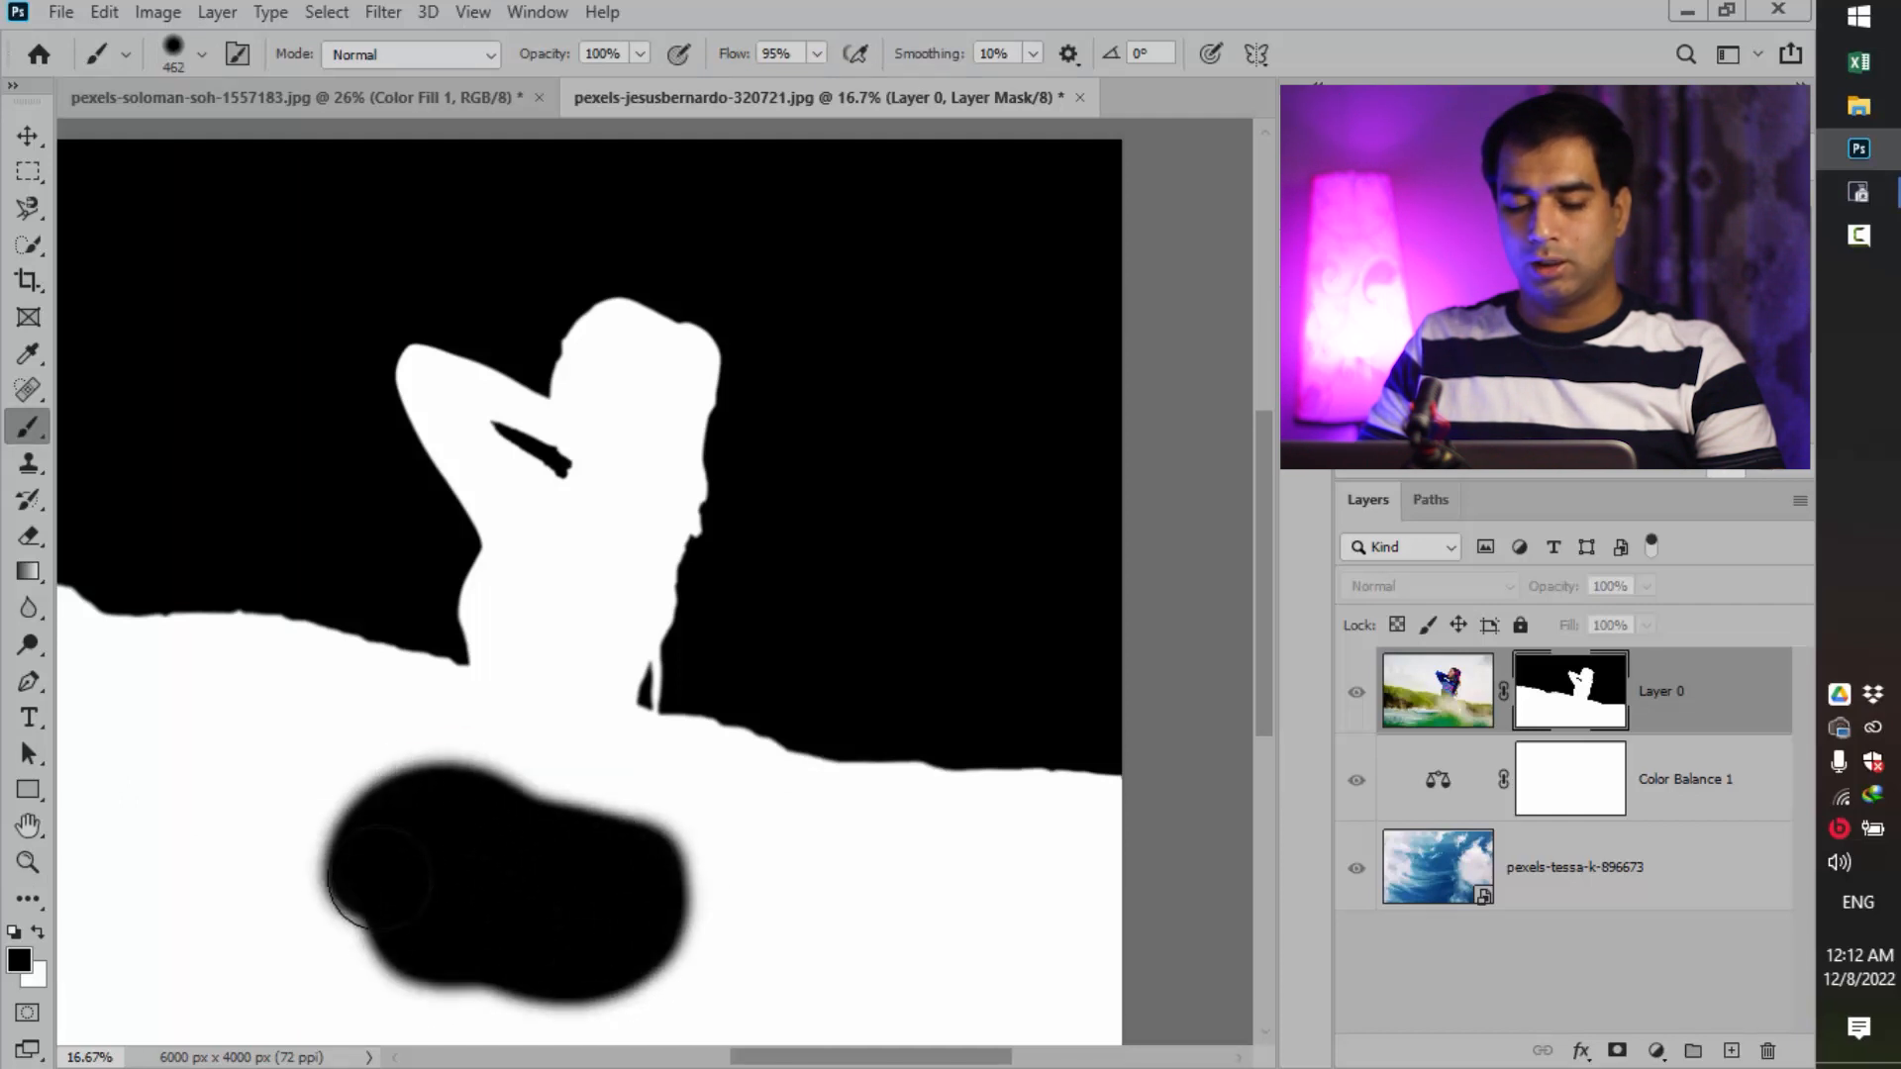
pyautogui.keyDown('alt'); pyautogui.click(1577, 693); pyautogui.keyUp('alt')
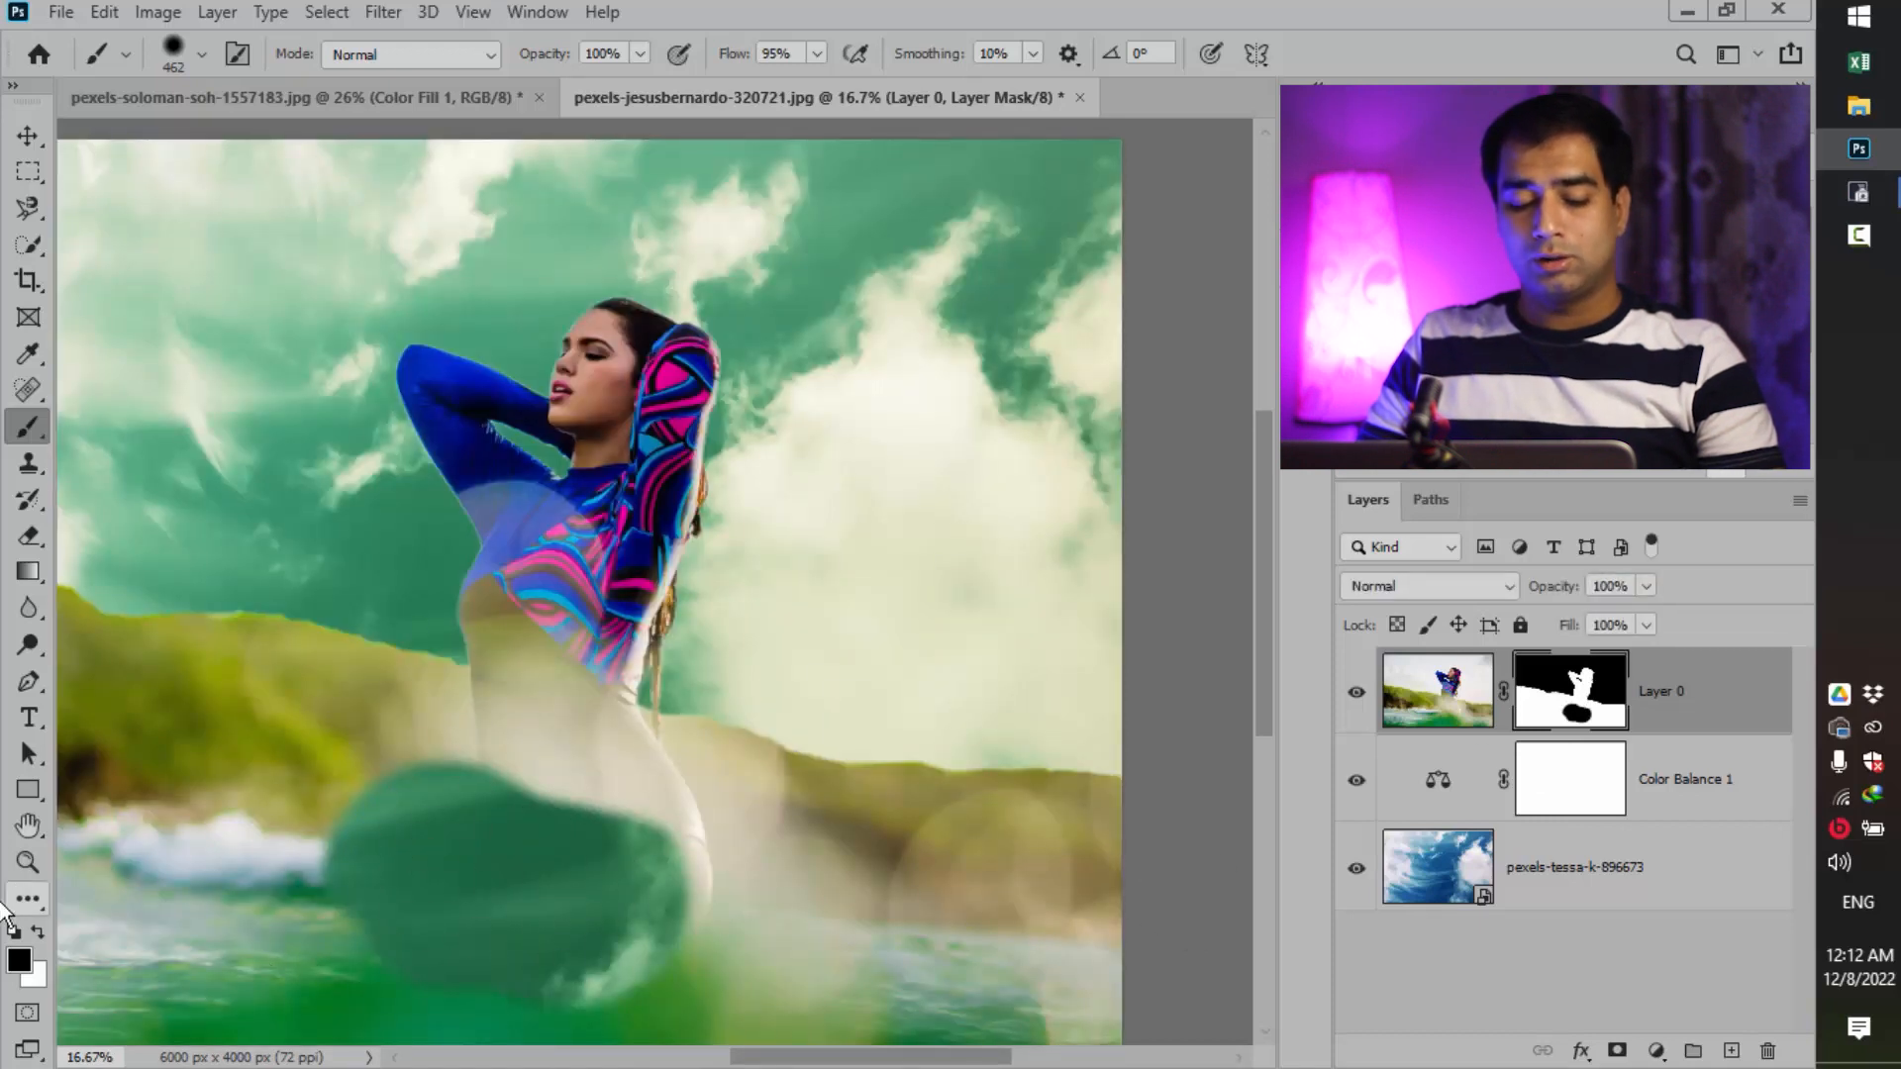
# Paint the black blob on Layer 0's mask back to white, and inspect the mask on its own before returning to the image view.
pyautogui.click(38, 925)
pyautogui.moveTo(272, 861)
pyautogui.mouseDown()
pyautogui.moveTo(467, 798)
pyautogui.moveTo(656, 934)
pyautogui.moveTo(479, 870)
pyautogui.moveTo(501, 942)
pyautogui.moveTo(500, 772)
pyautogui.moveTo(662, 950)
pyautogui.moveTo(657, 828)
pyautogui.moveTo(498, 873)
pyautogui.mouseUp()
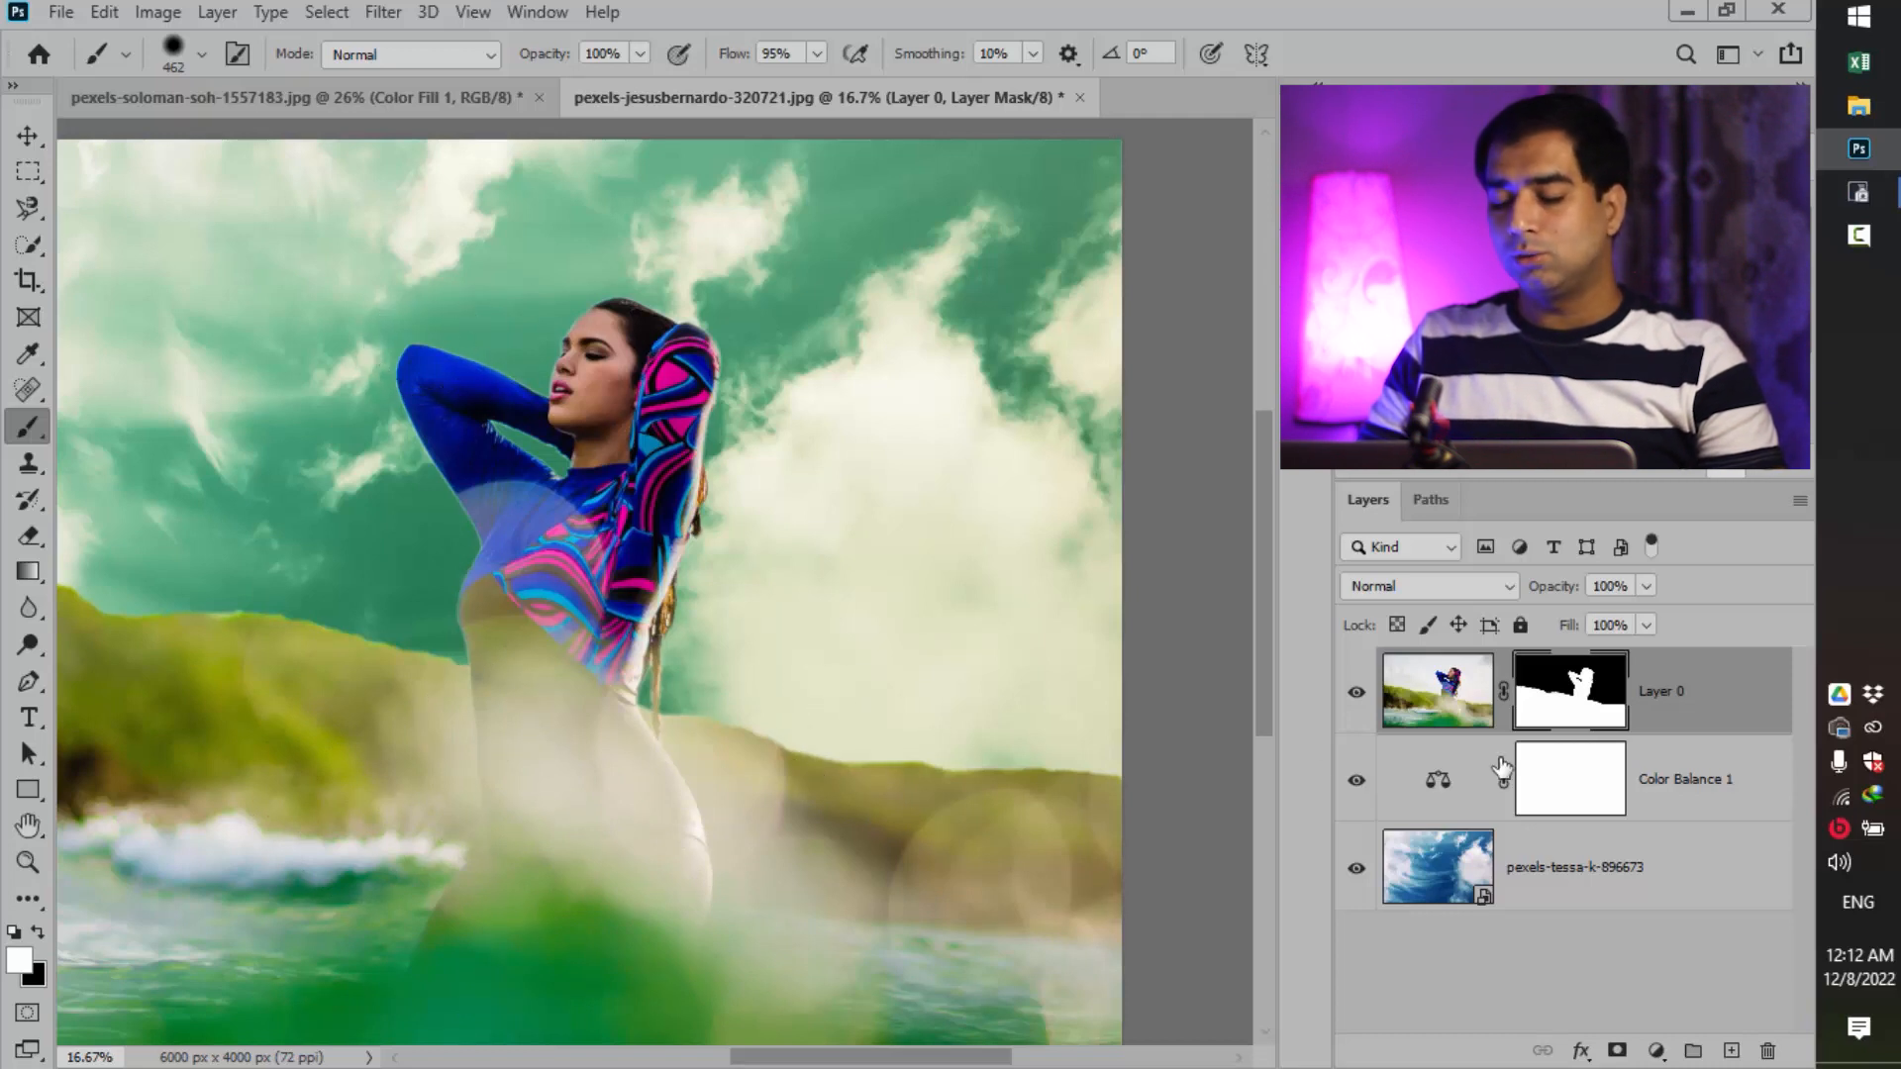
pyautogui.keyDown('alt'); pyautogui.click(1562, 691); pyautogui.keyUp('alt')
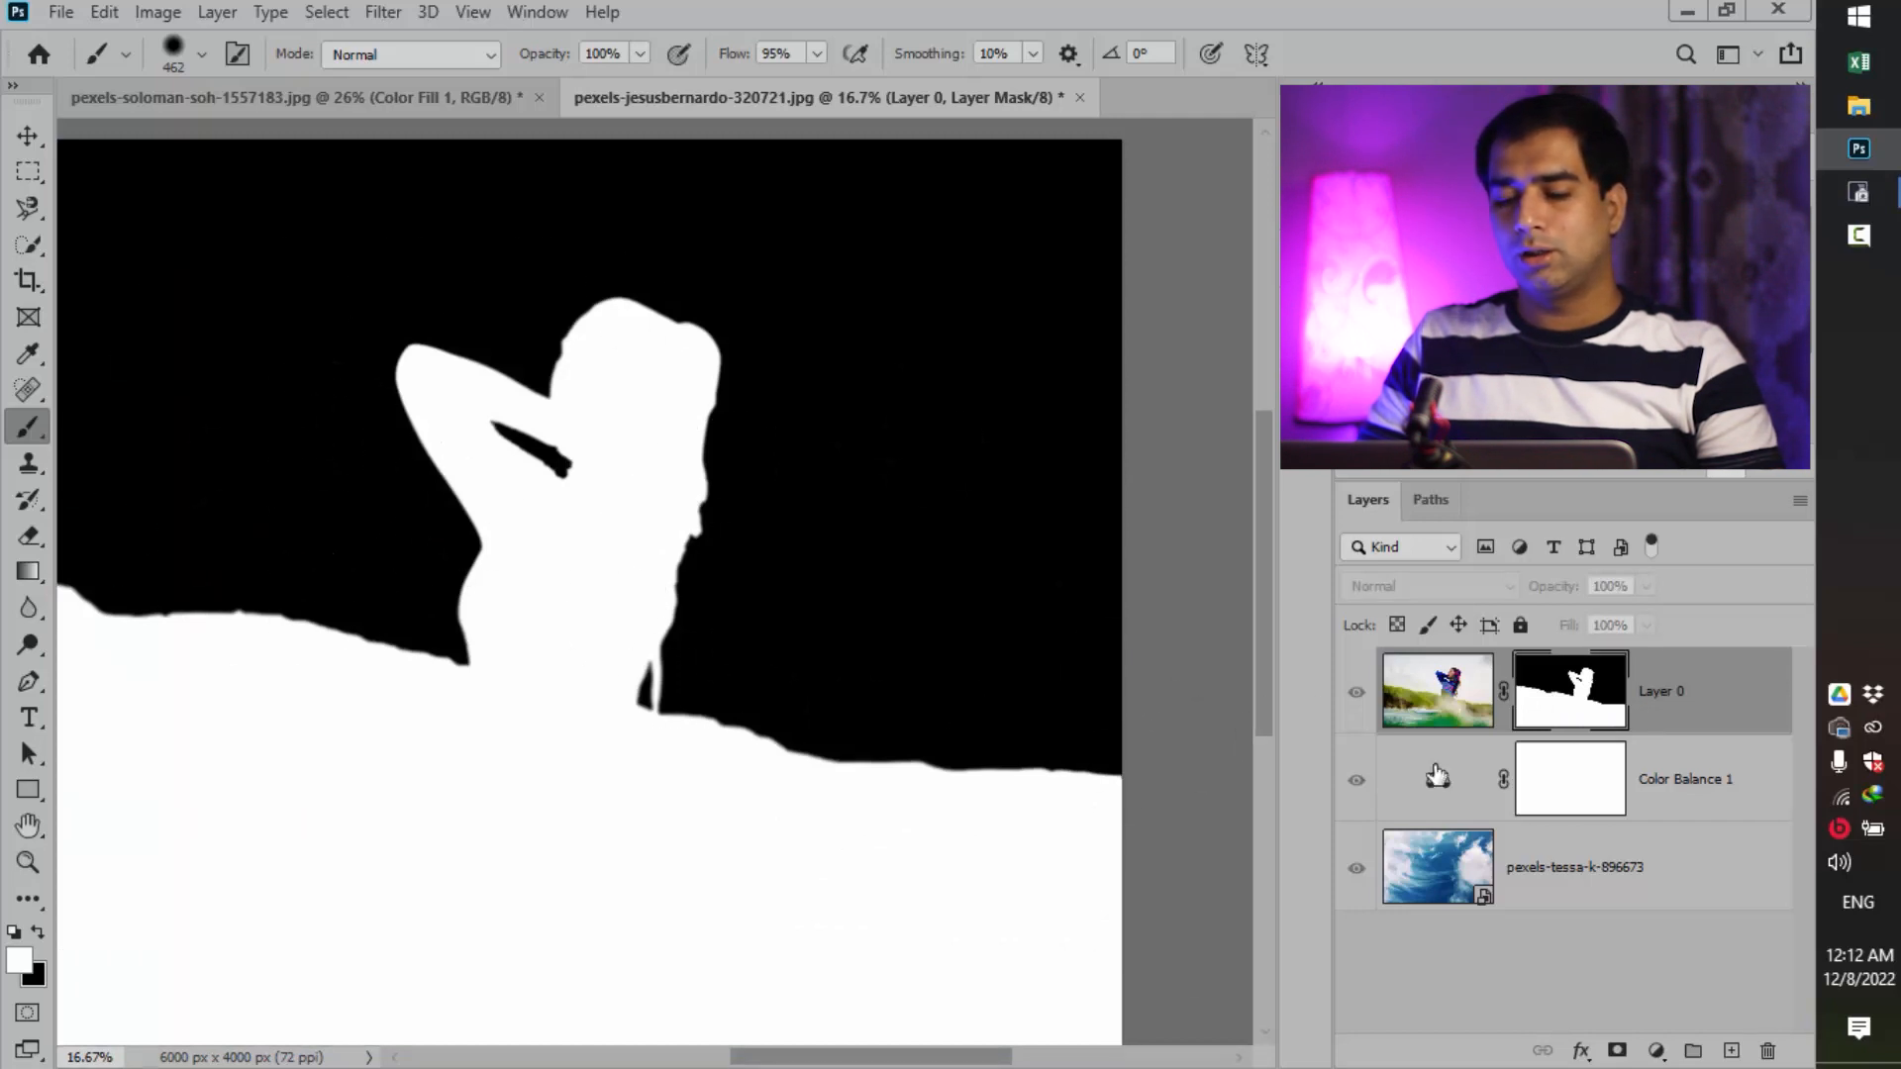
pyautogui.keyDown('alt'); pyautogui.click(1562, 691); pyautogui.keyUp('alt')
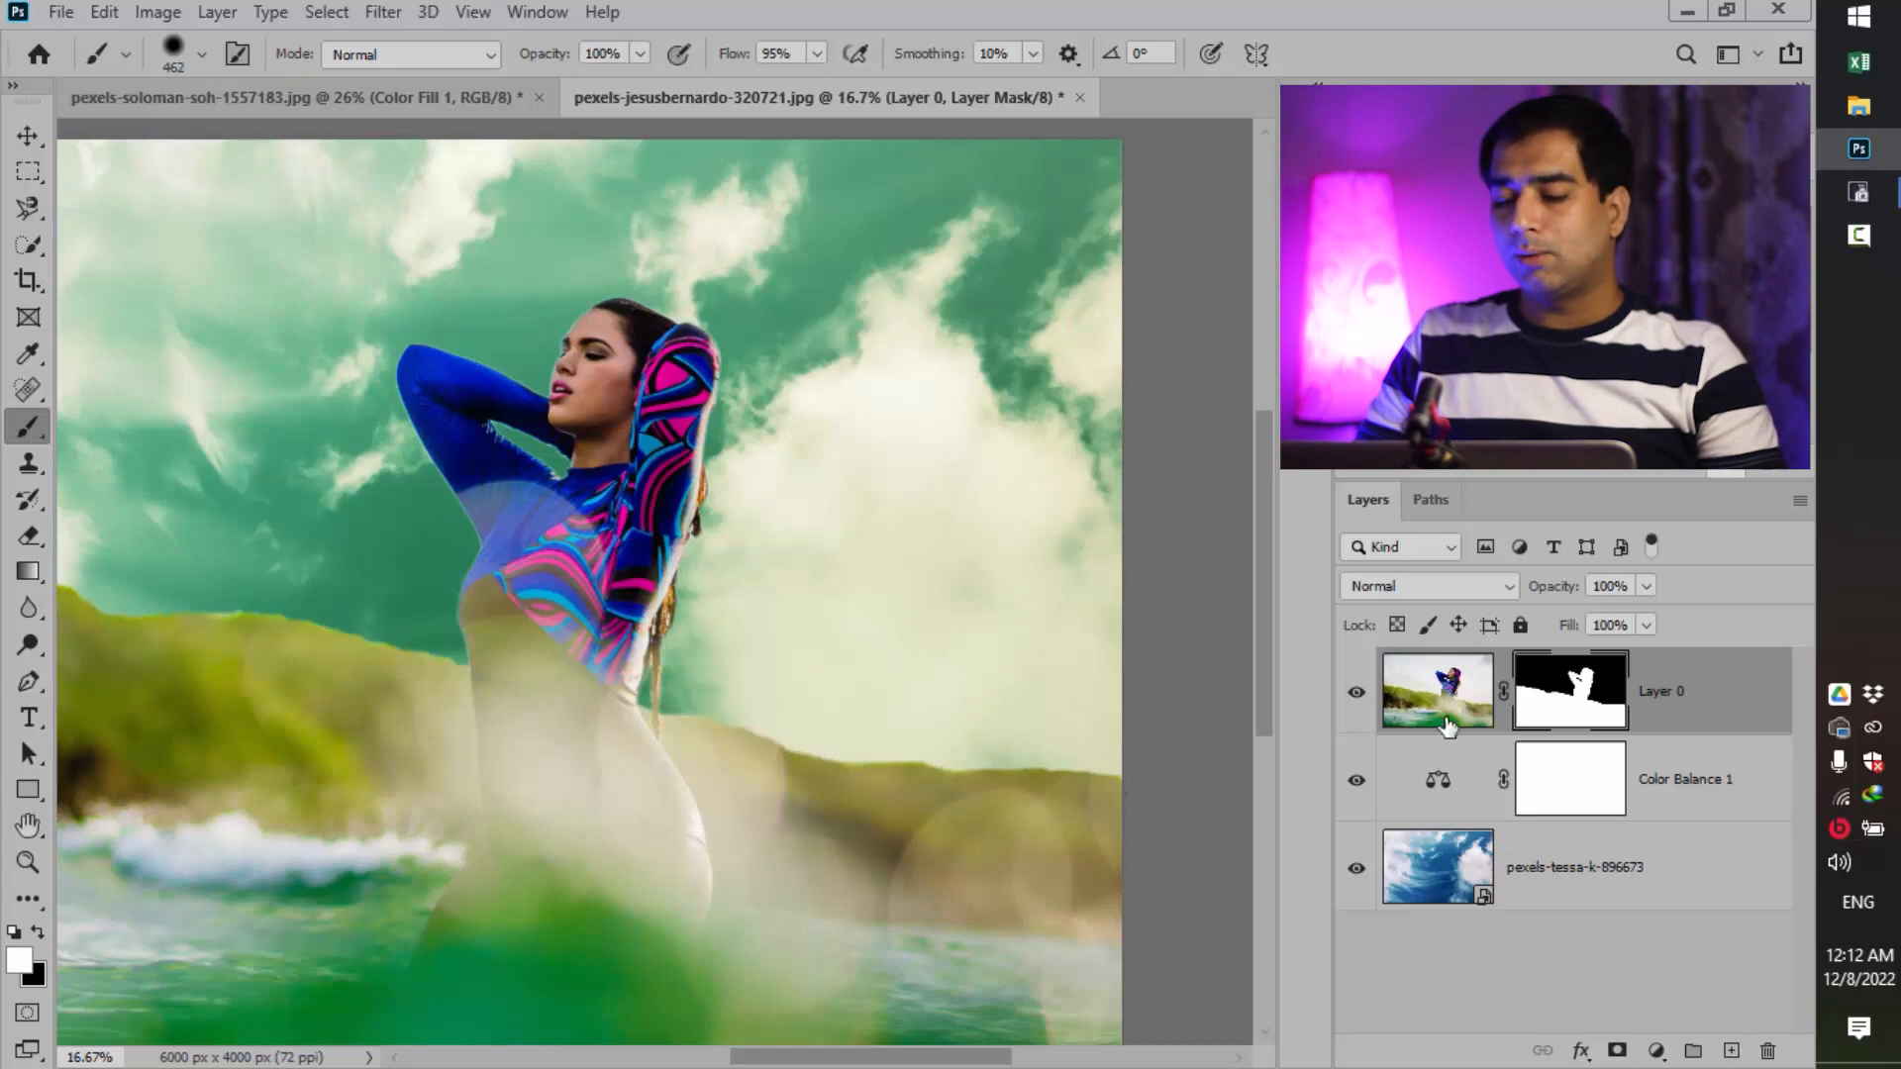
# Move Layer 0 together with its linked mask up and to the left over the sky, and return it to its original position.
pyautogui.press('z')
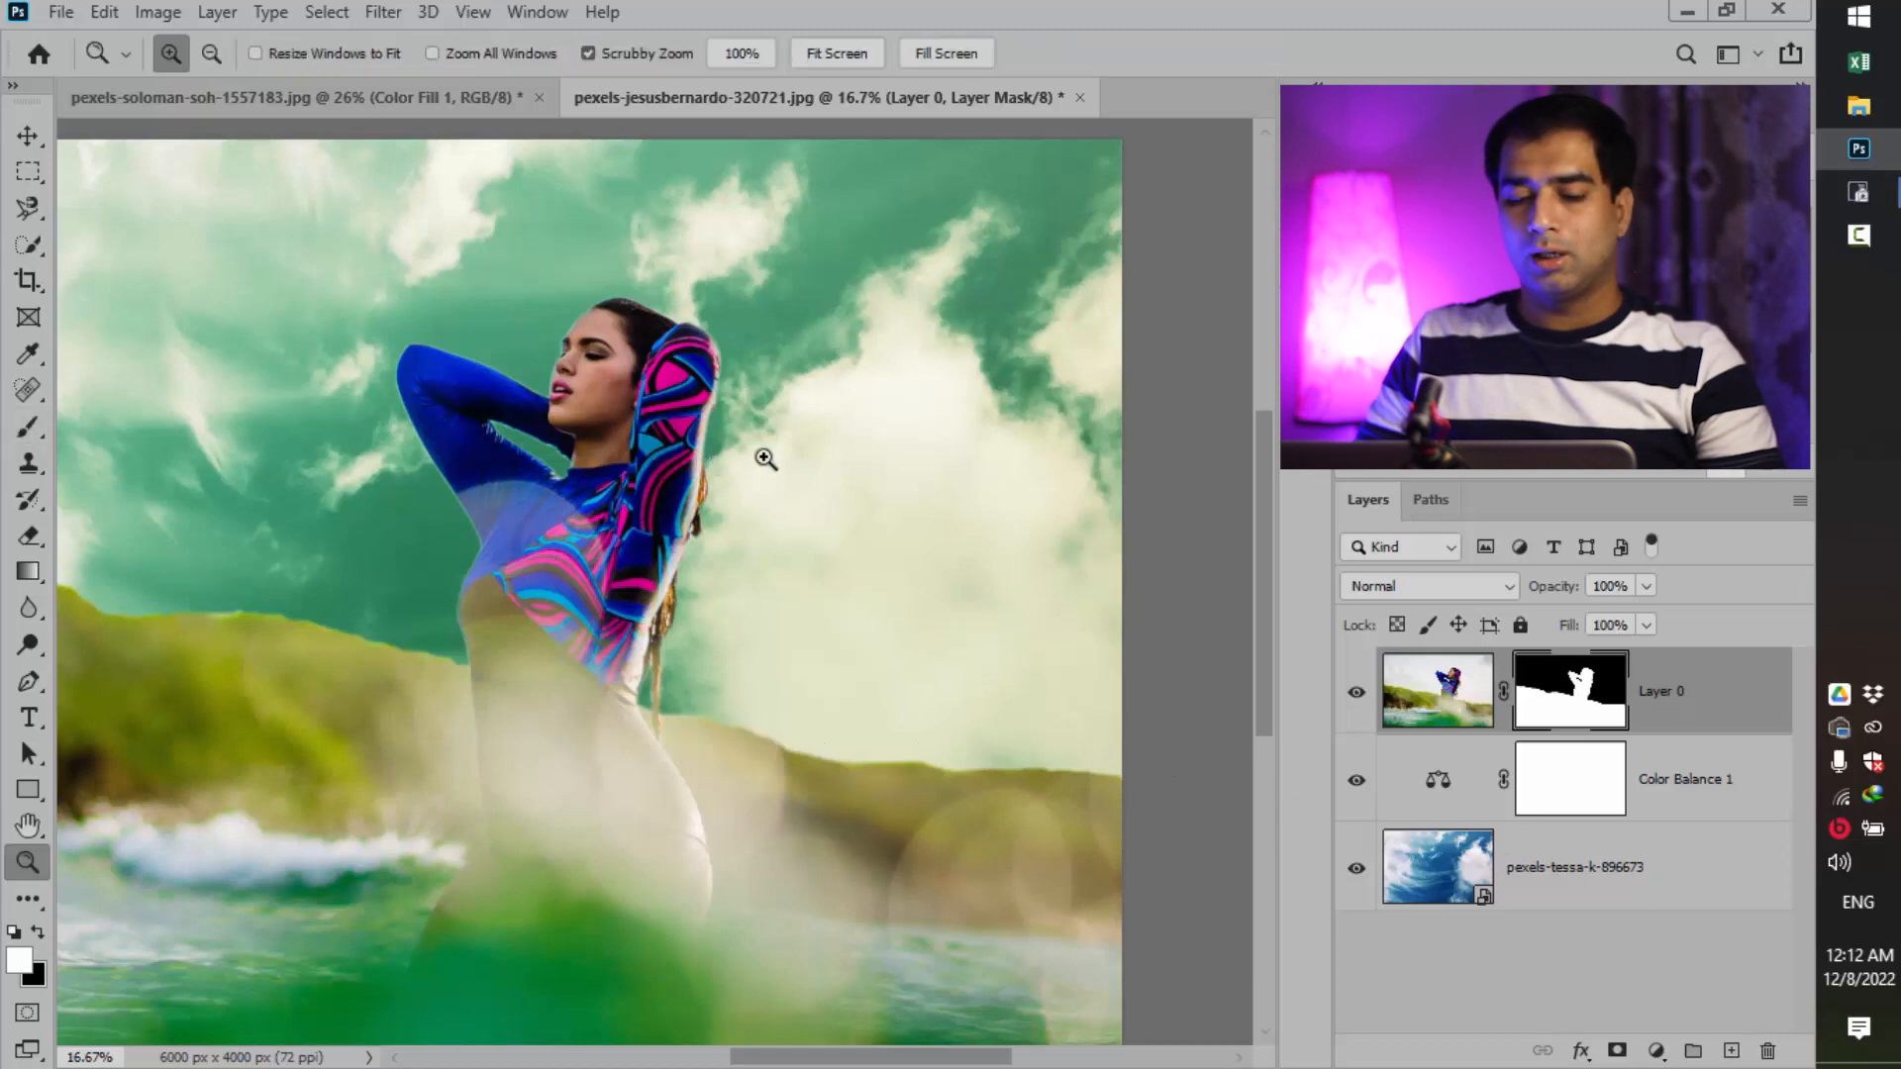
pyautogui.click(765, 459)
pyautogui.rightClick(466, 412)
pyautogui.click(553, 439)
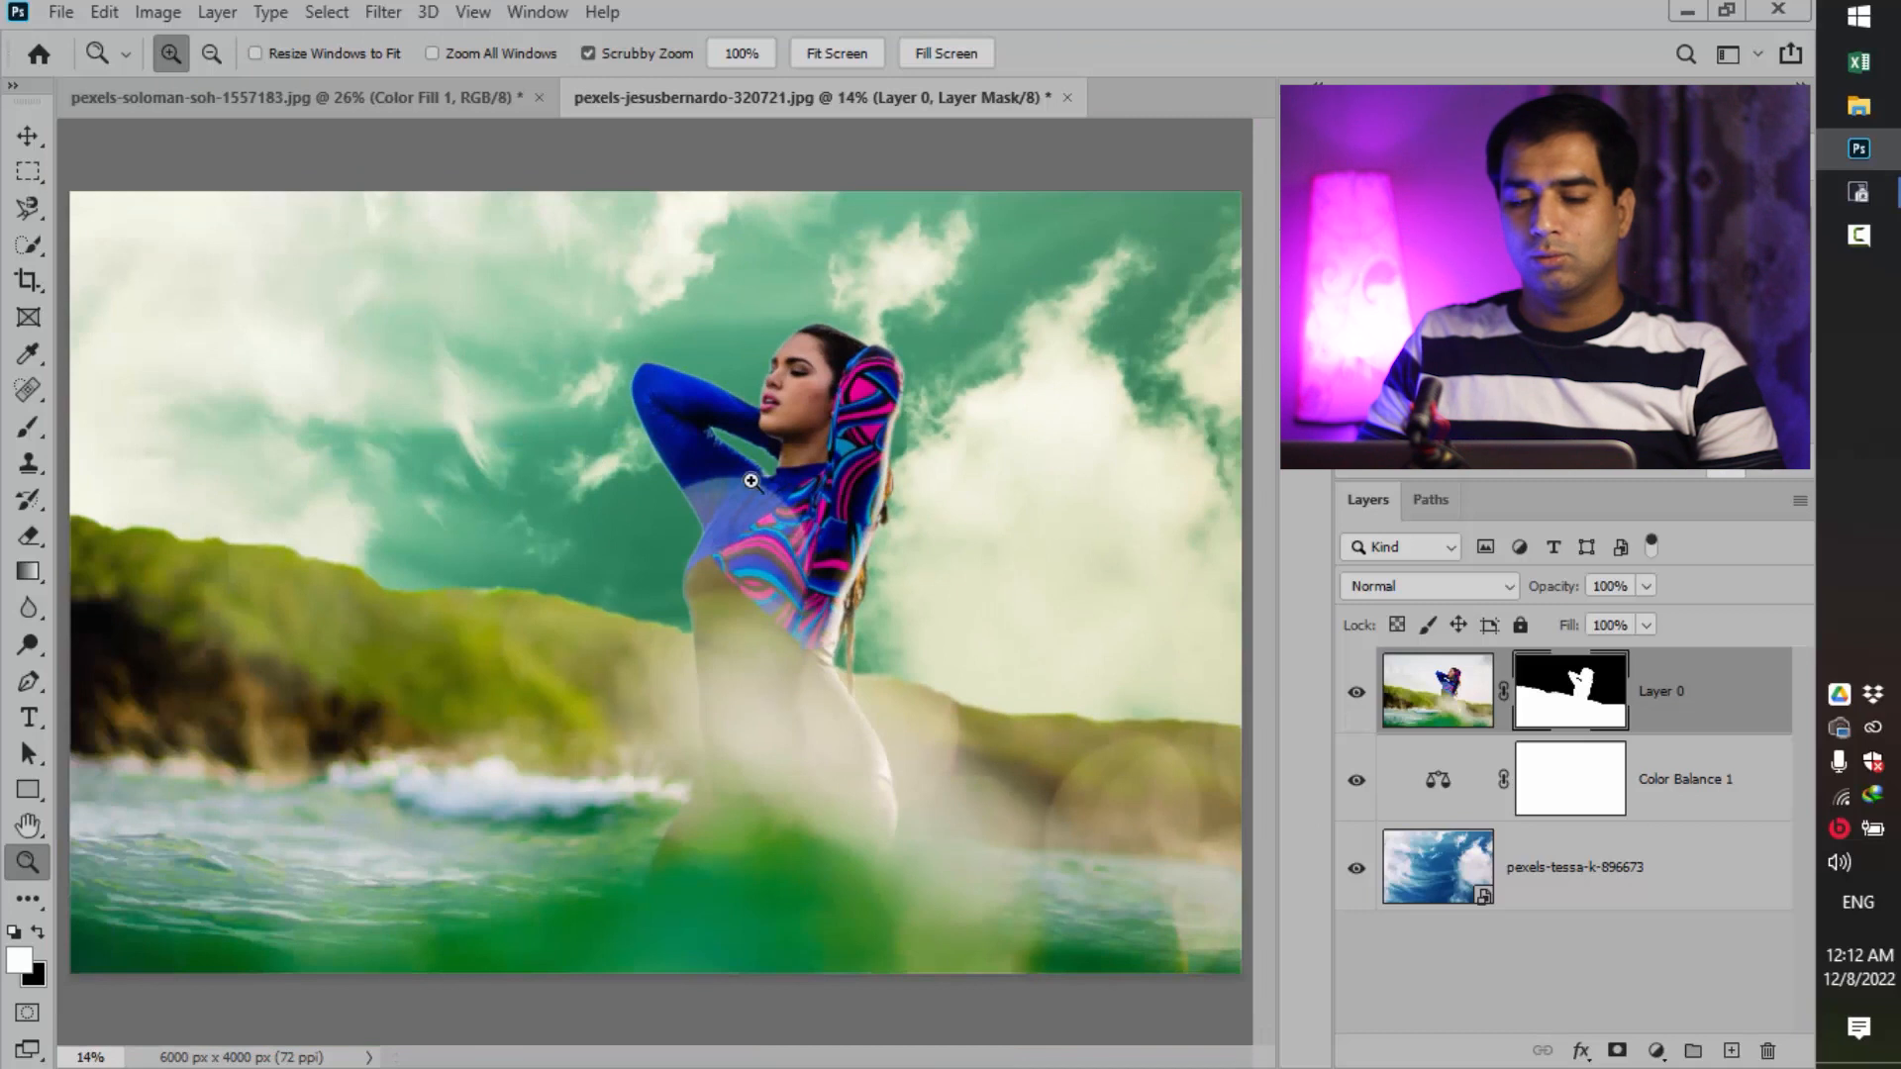
pyautogui.press('v')
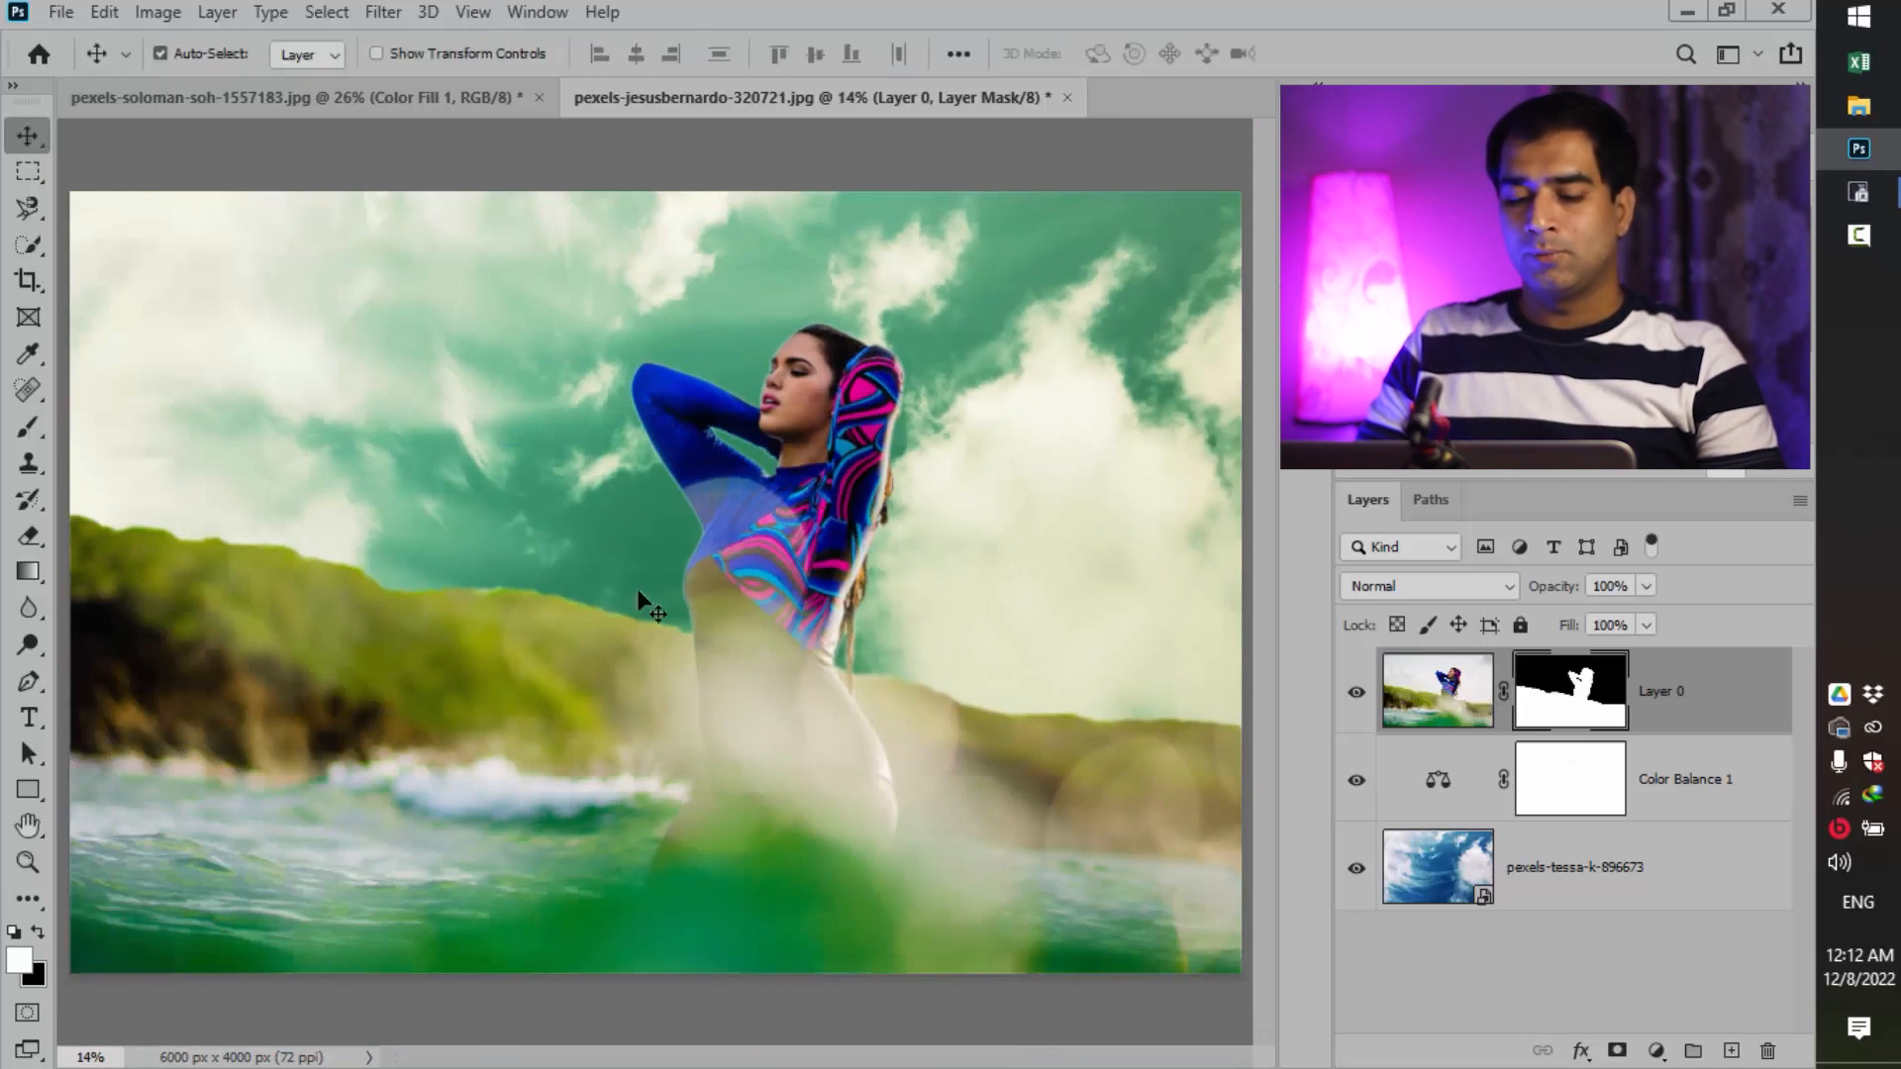
pyautogui.moveTo(794, 525); pyautogui.dragTo(782, 391)
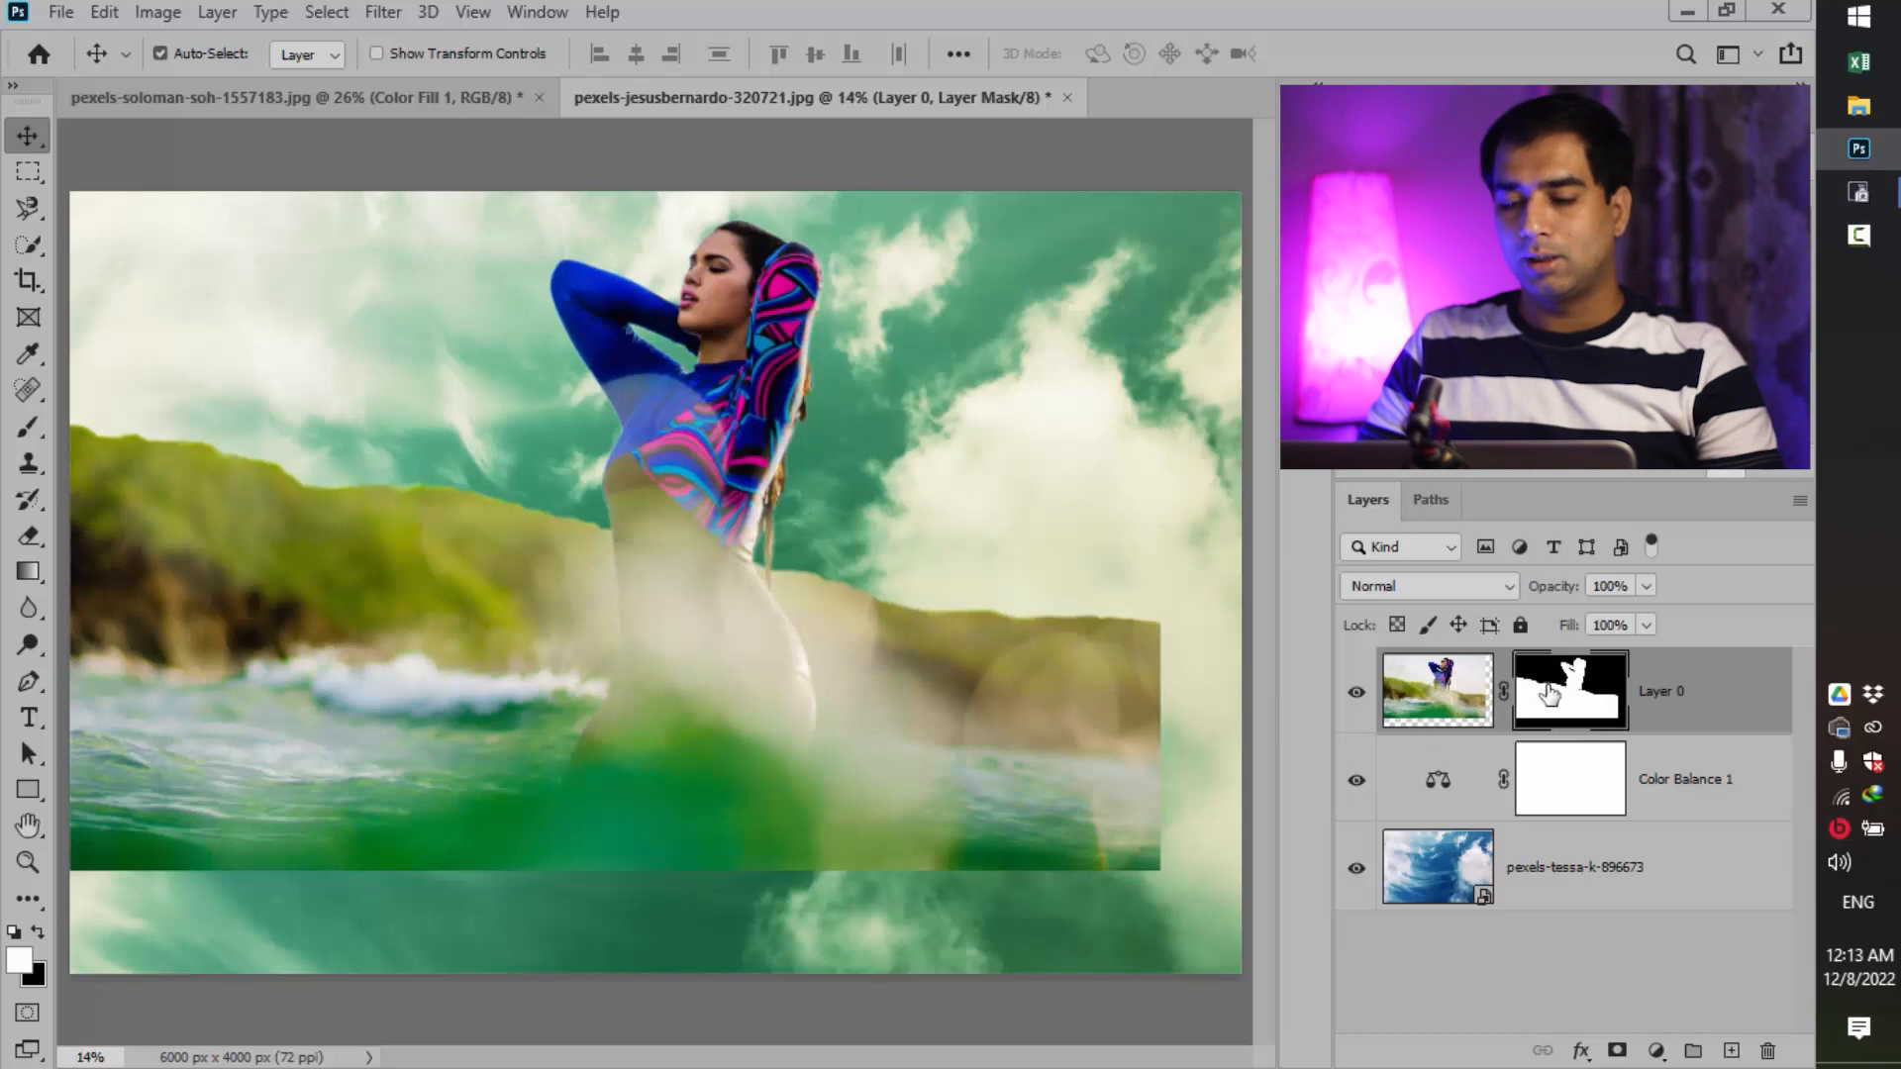
pyautogui.moveTo(737, 651); pyautogui.dragTo(751, 685)
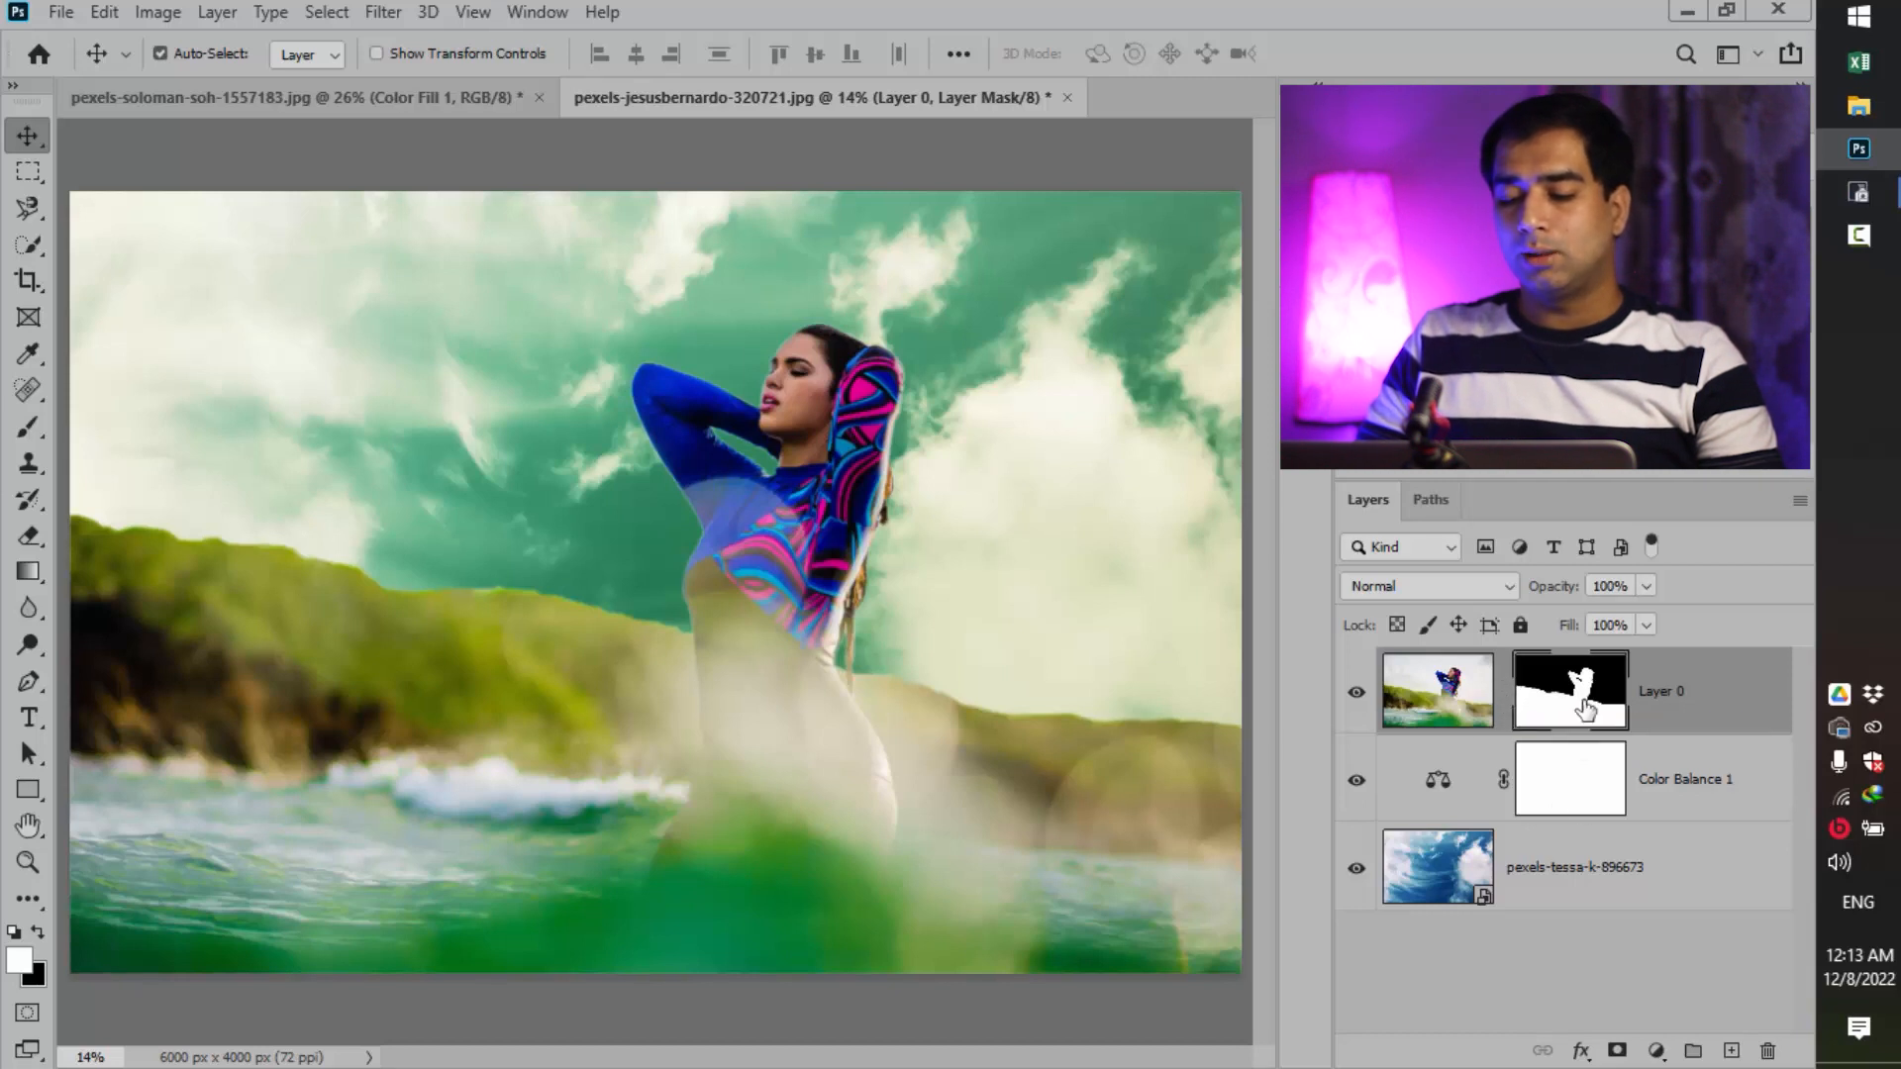
# Try moving Layer 0's mask and image independently while they are unlinked, undo the moves, and link the mask to the layer again.
pyautogui.moveTo(739, 561); pyautogui.dragTo(749, 614)
pyautogui.hotkey('ctrl', '2')
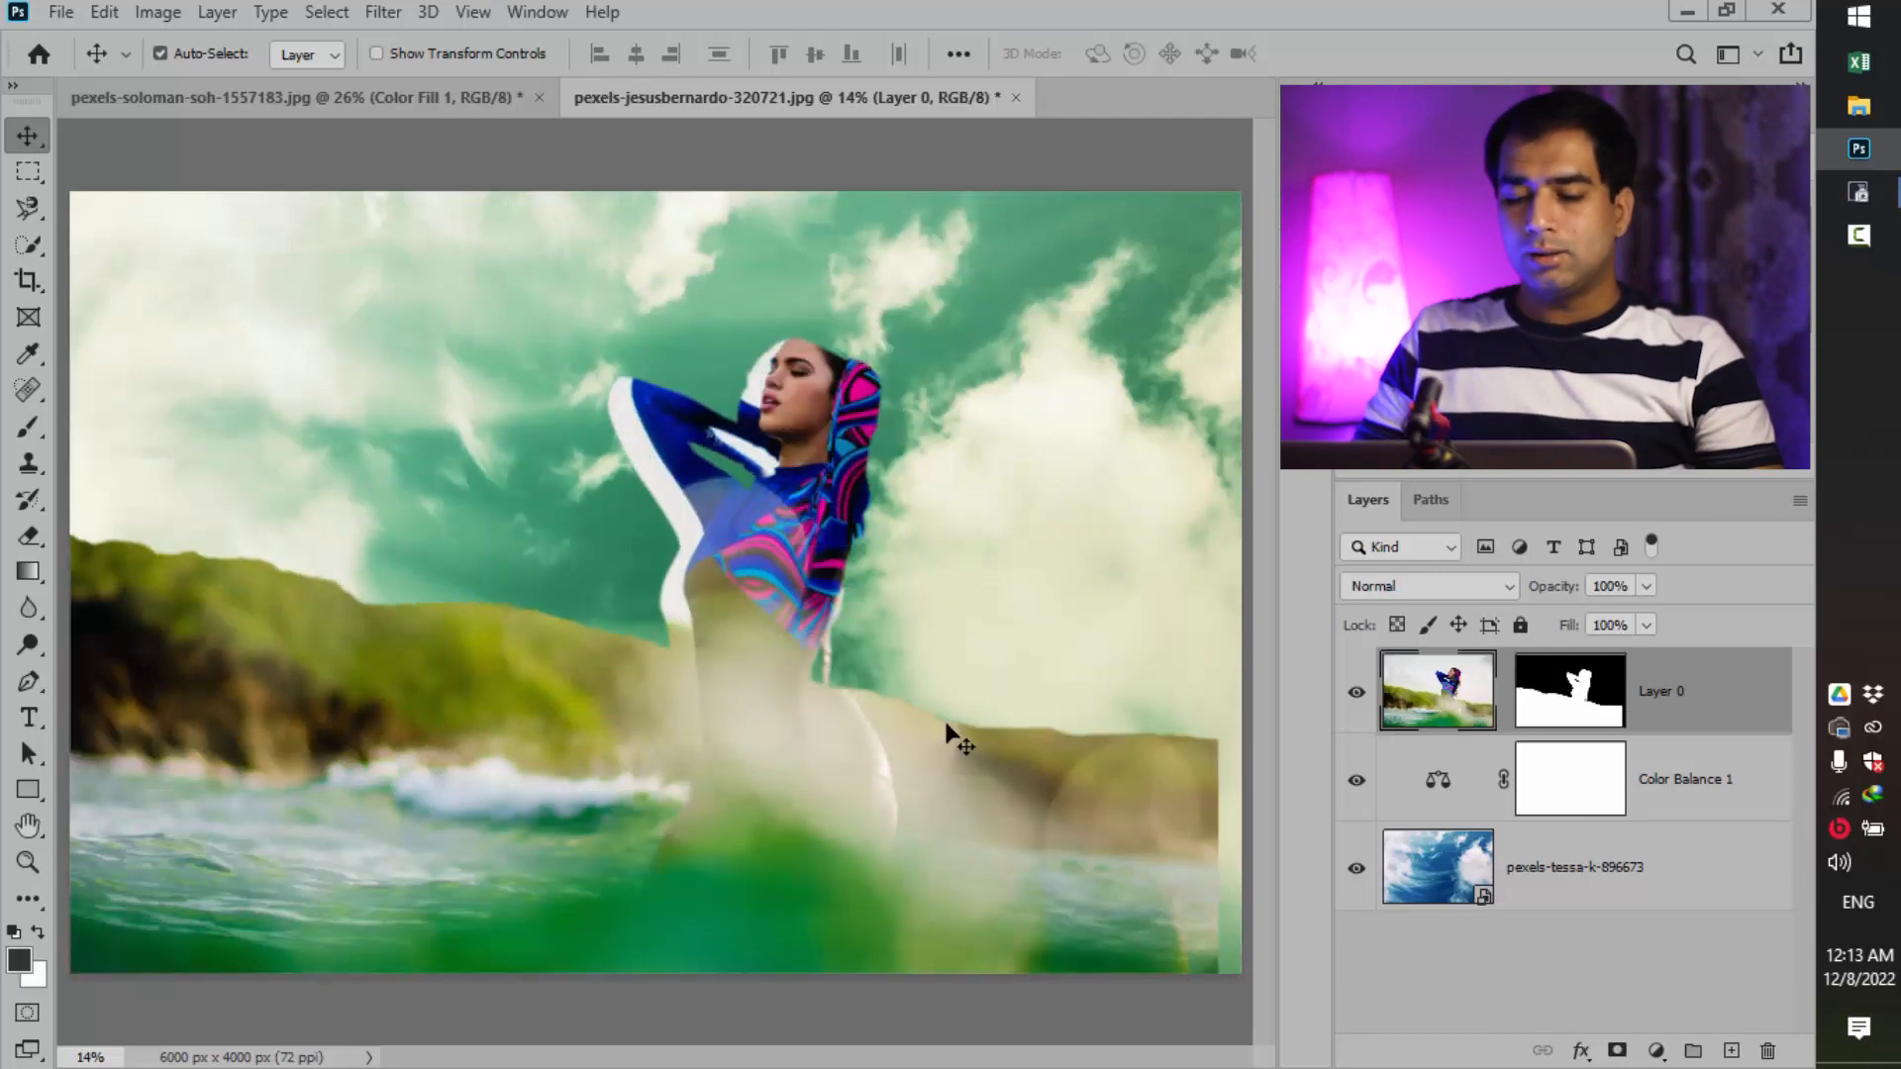
pyautogui.moveTo(744, 579); pyautogui.dragTo(961, 583)
pyautogui.hotkey('ctrl', 'z')
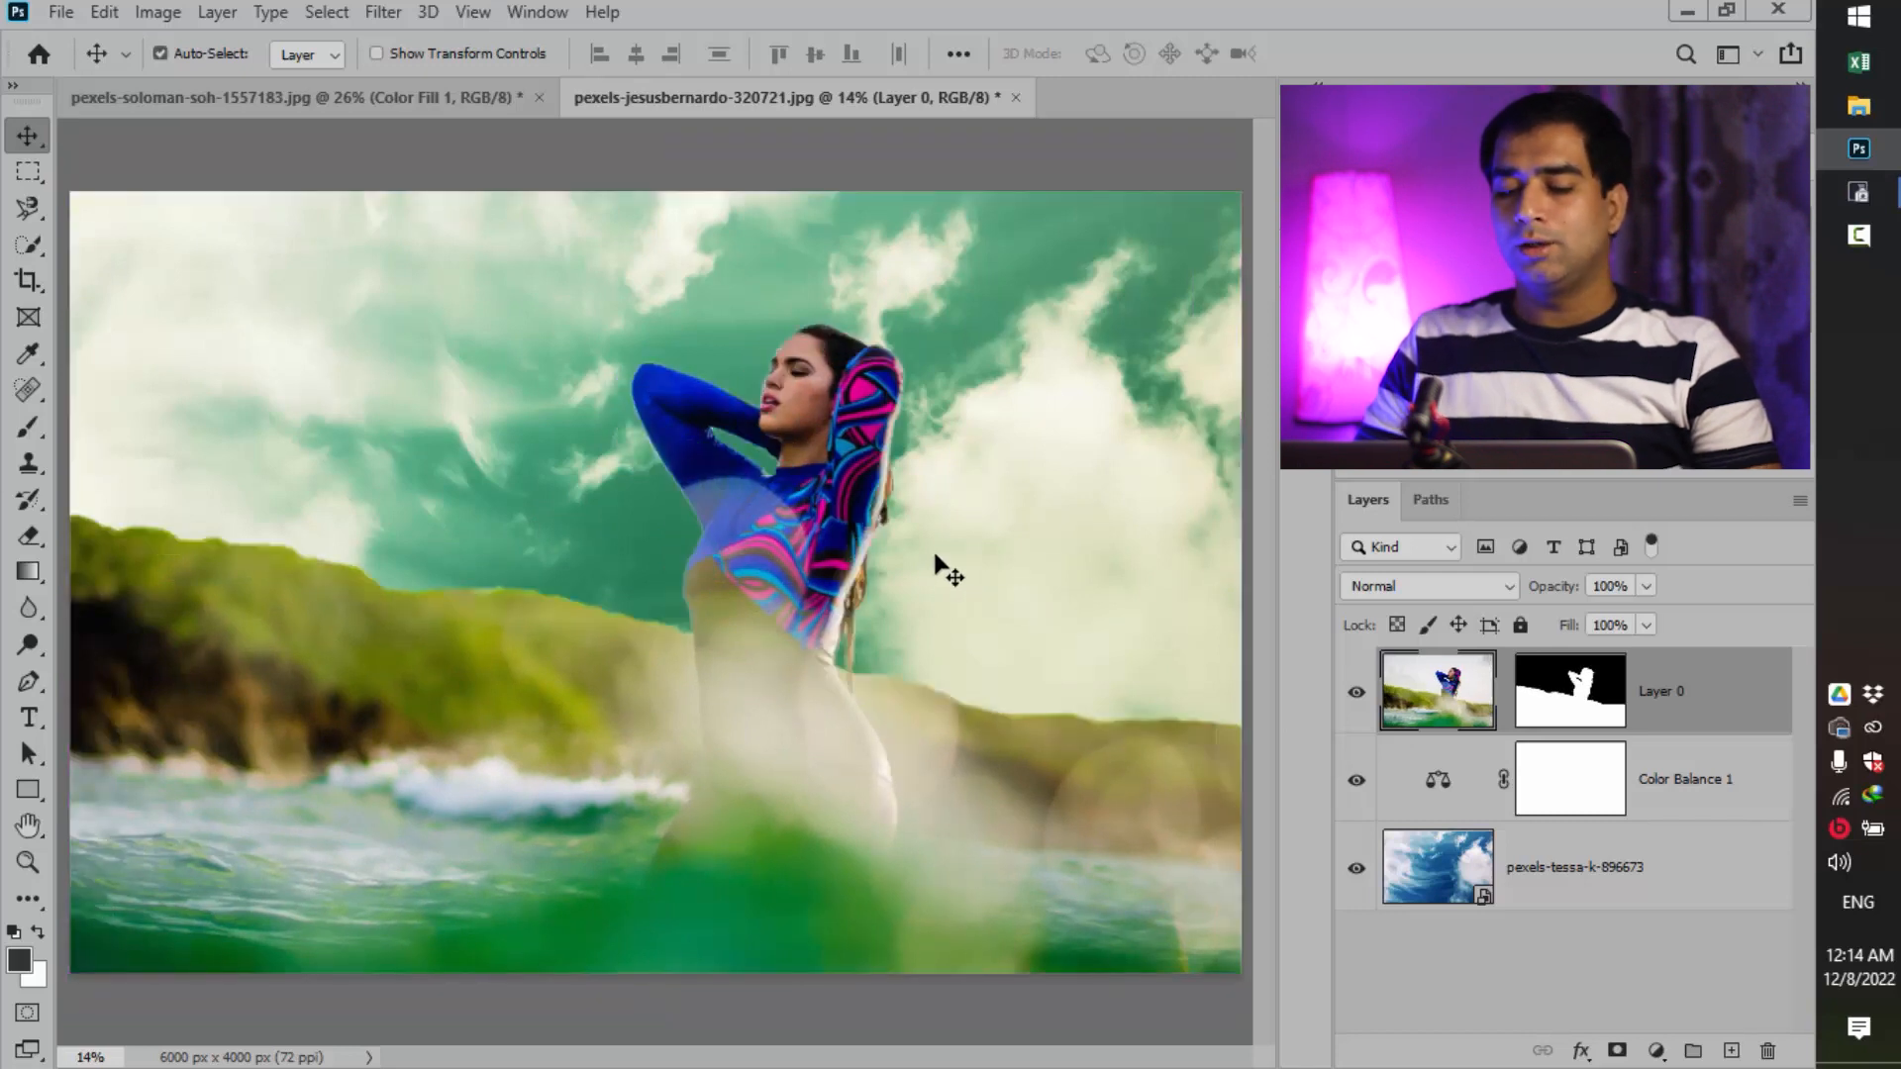
pyautogui.click(1503, 691)
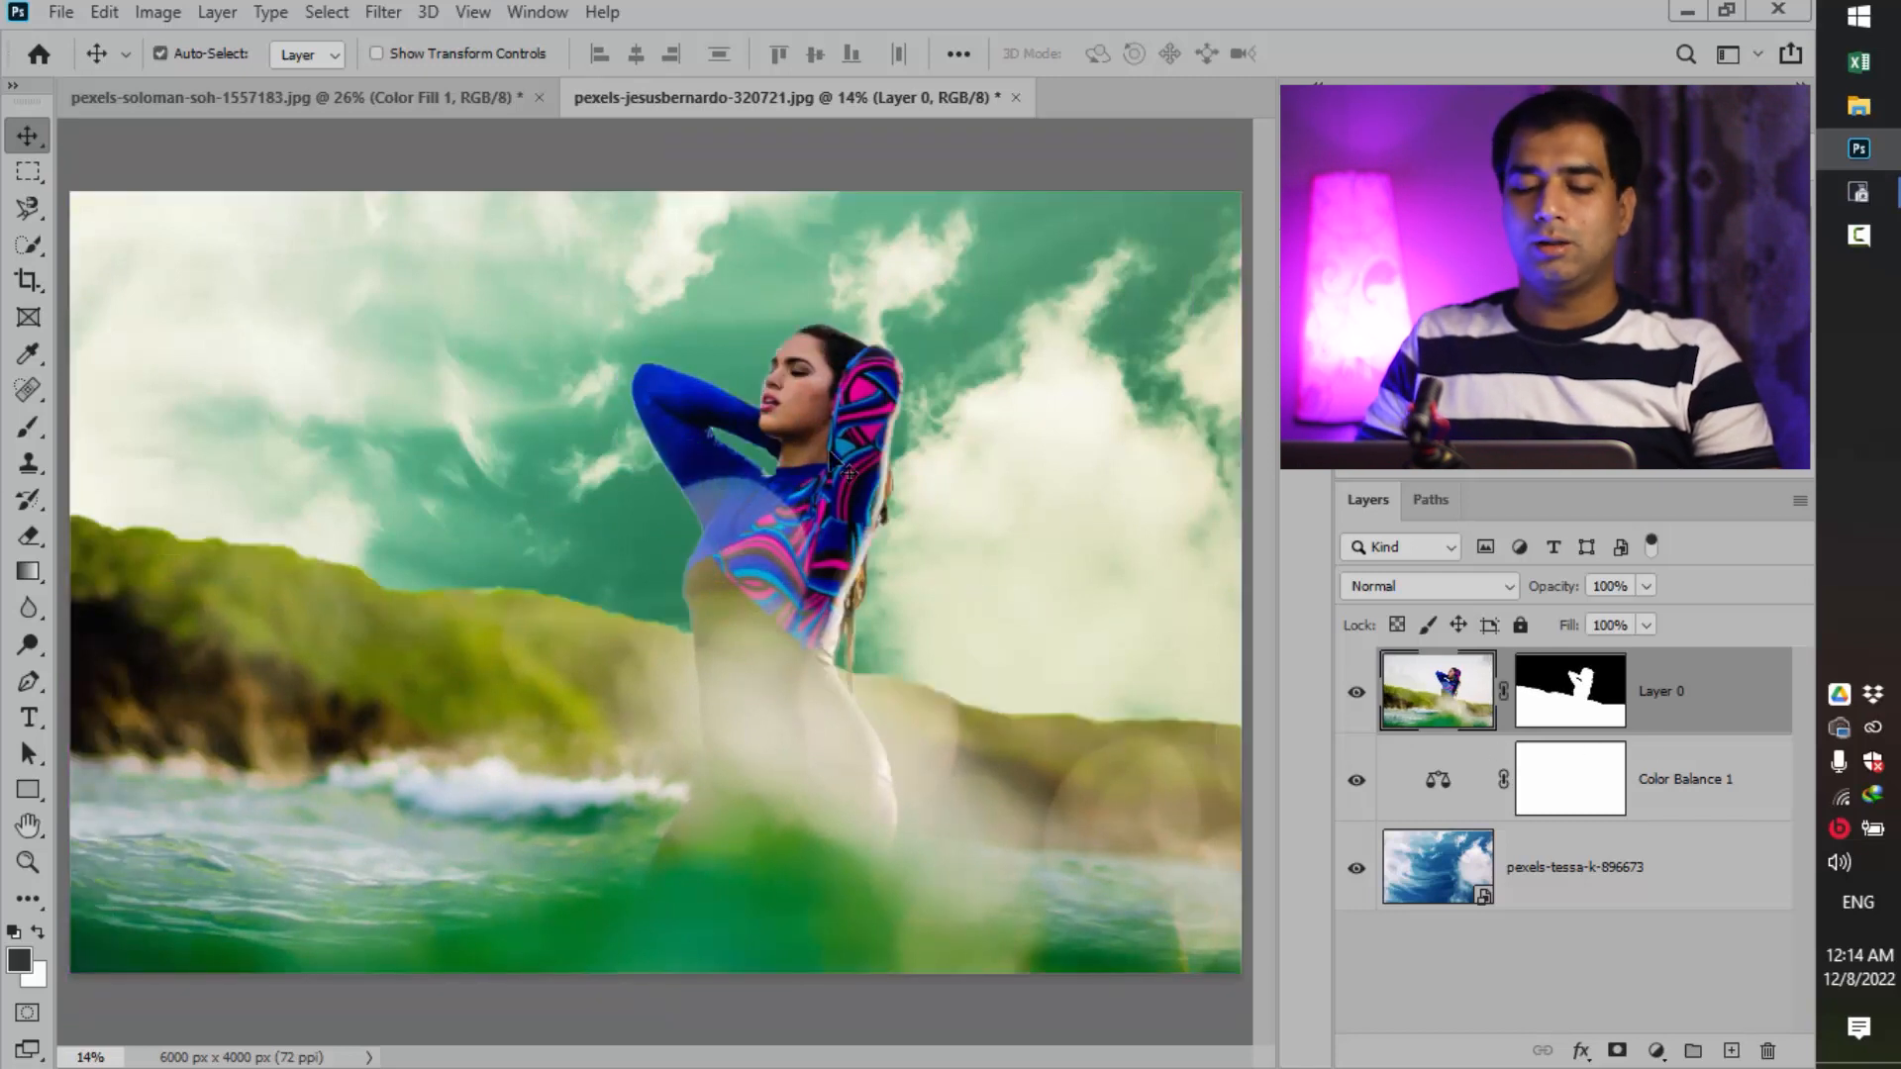